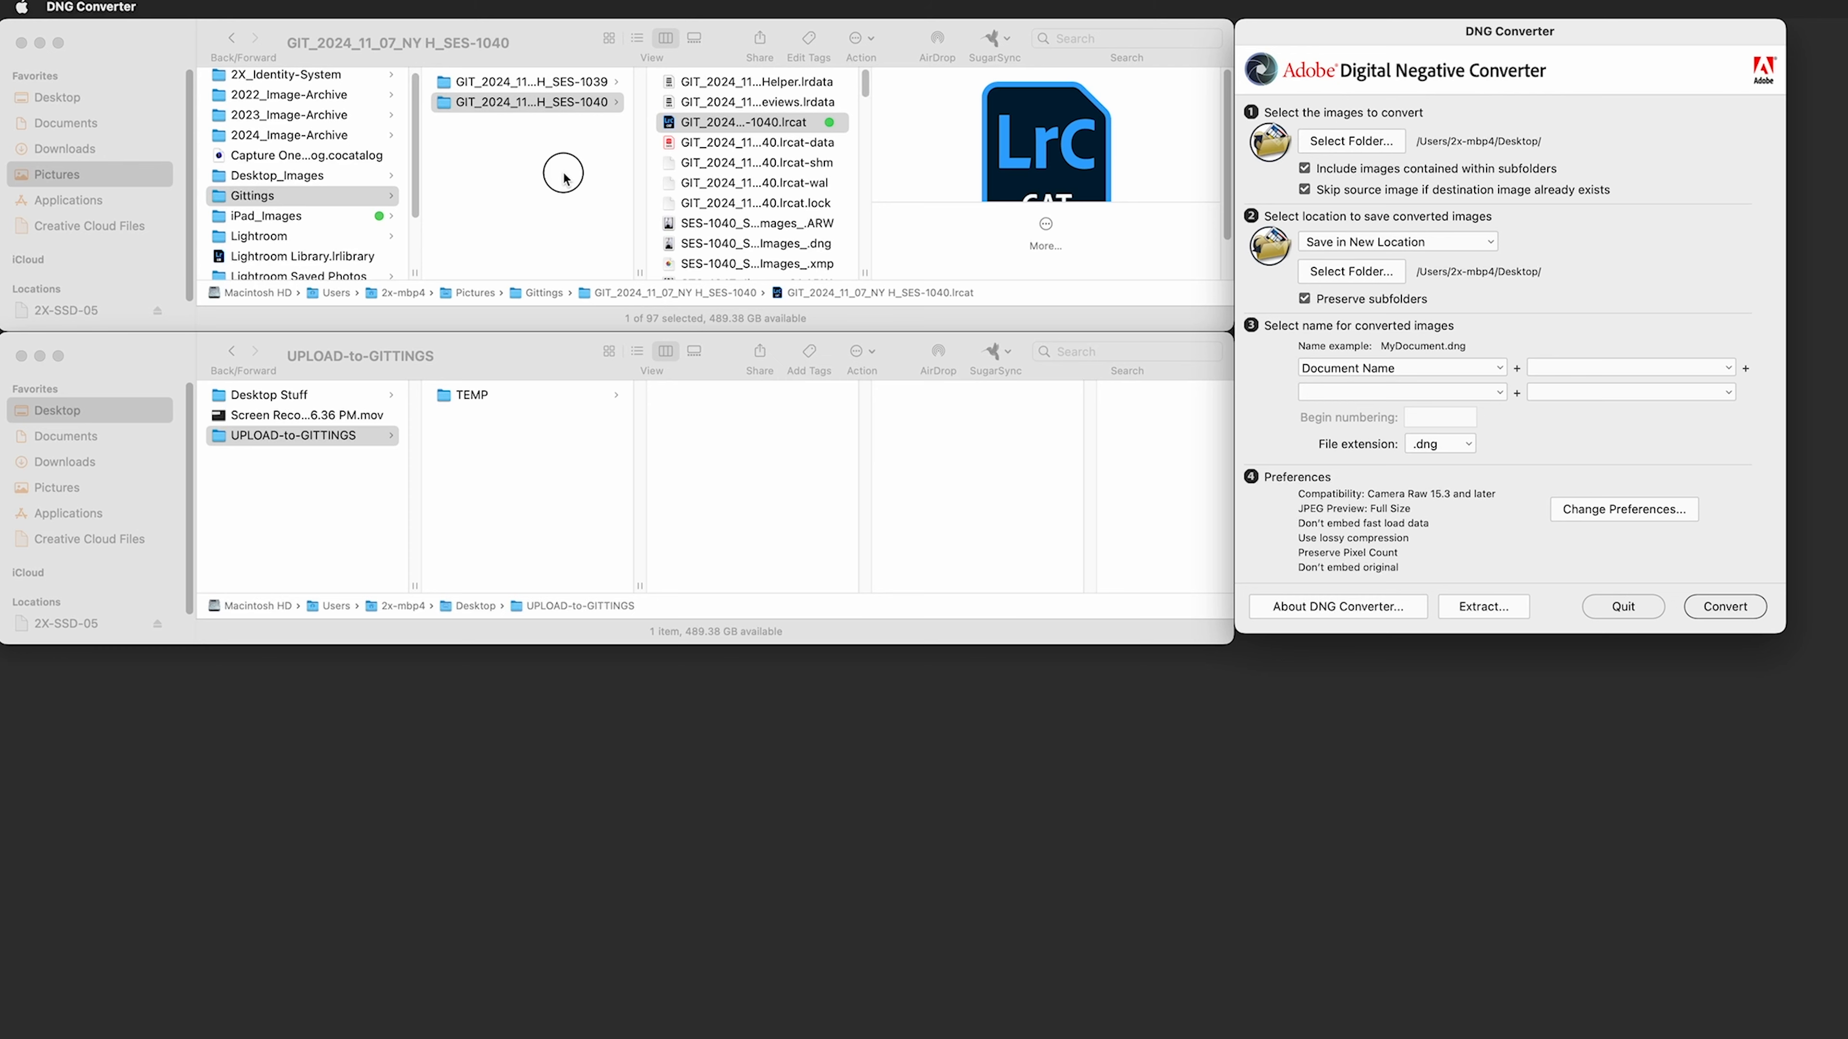
- Open the Capture One session file from the GIT_2024_11_07_NY H_SES-1039 folder in Capture One
left_click(579, 82)
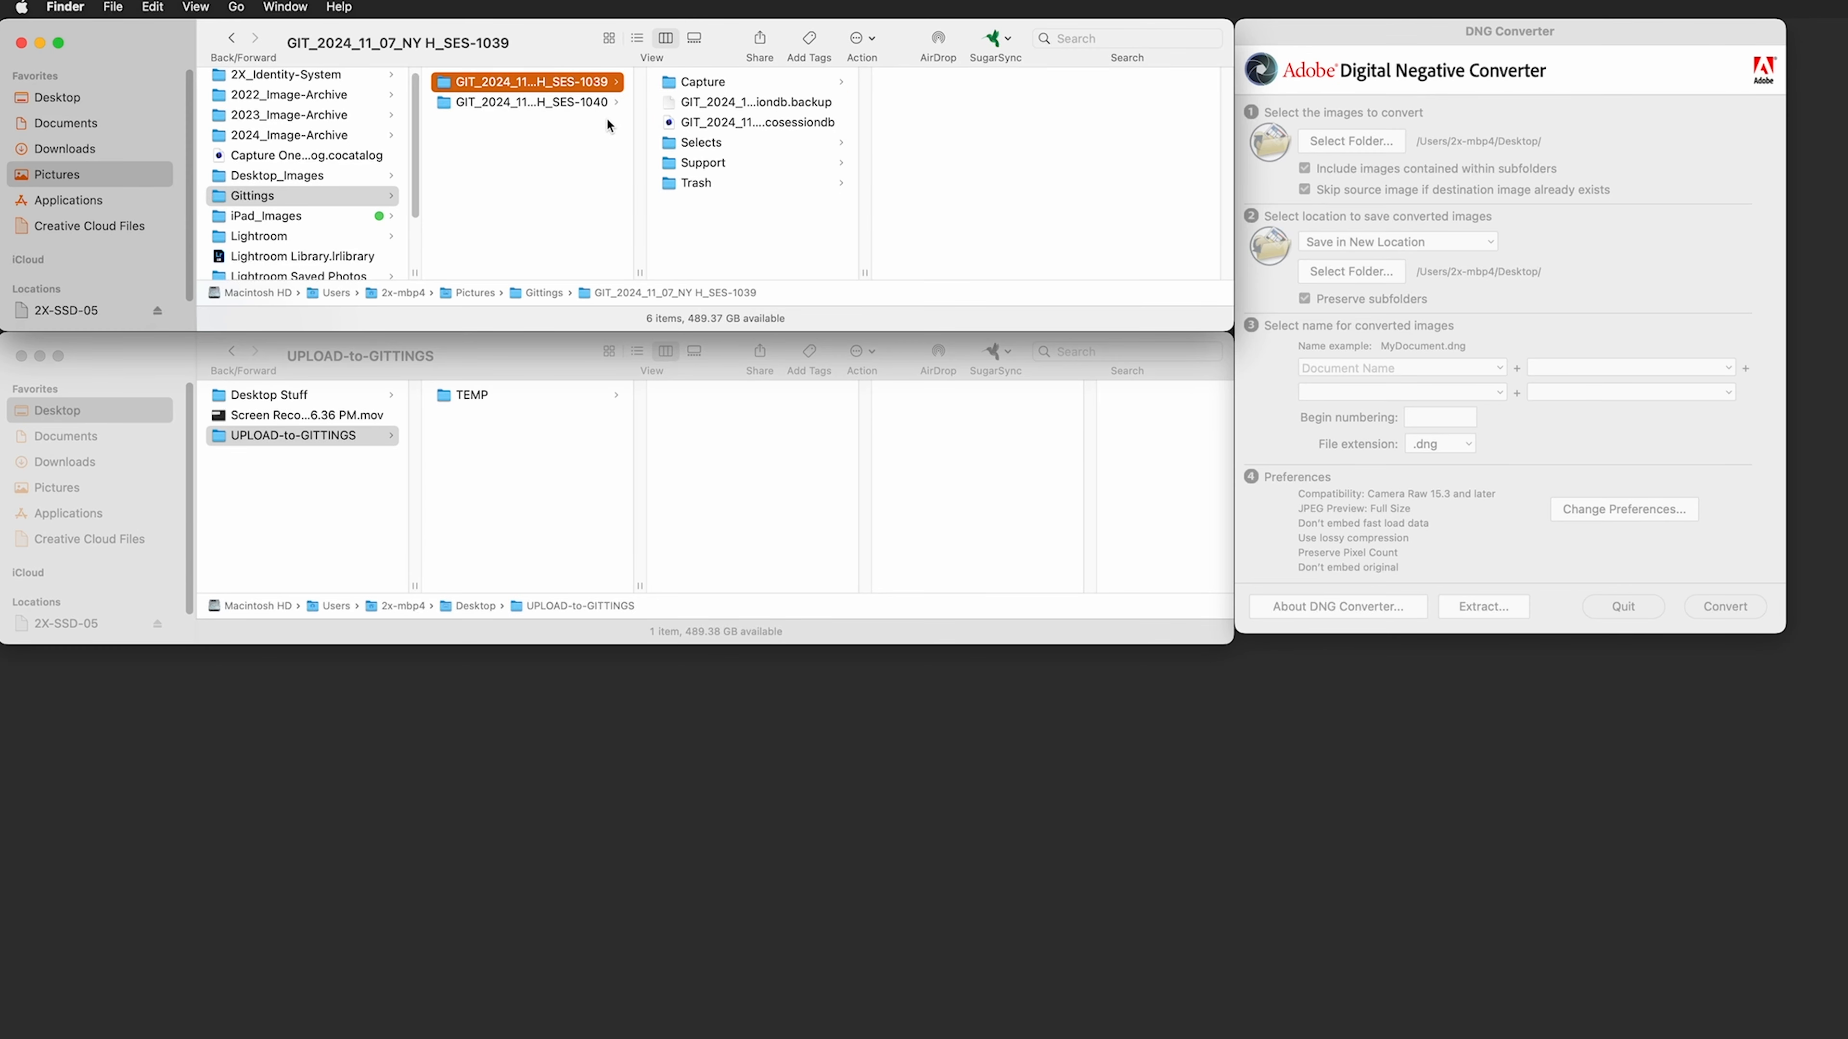
left_click(696, 124)
double_click(696, 124)
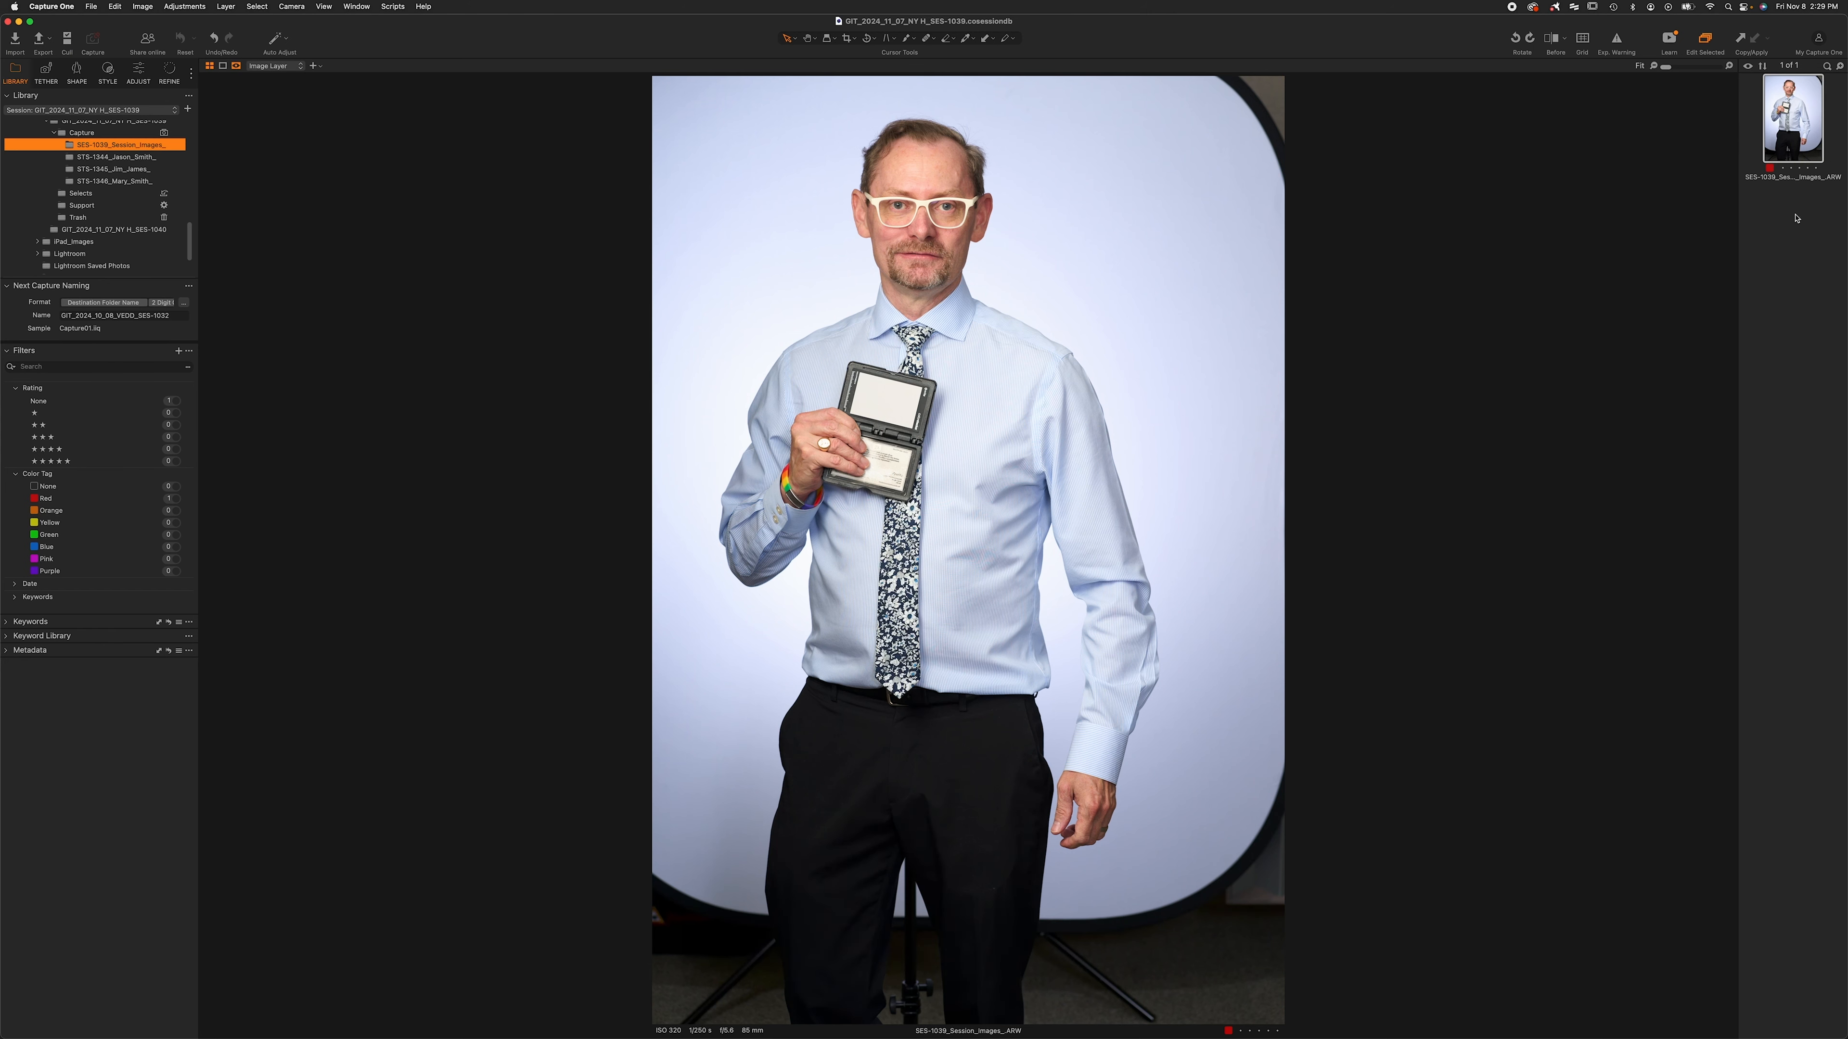
- Check which color tag is assigned to the gray card image in the SES-1039_Session_Images_ folder
left_click(1805, 195)
left_click(1794, 125)
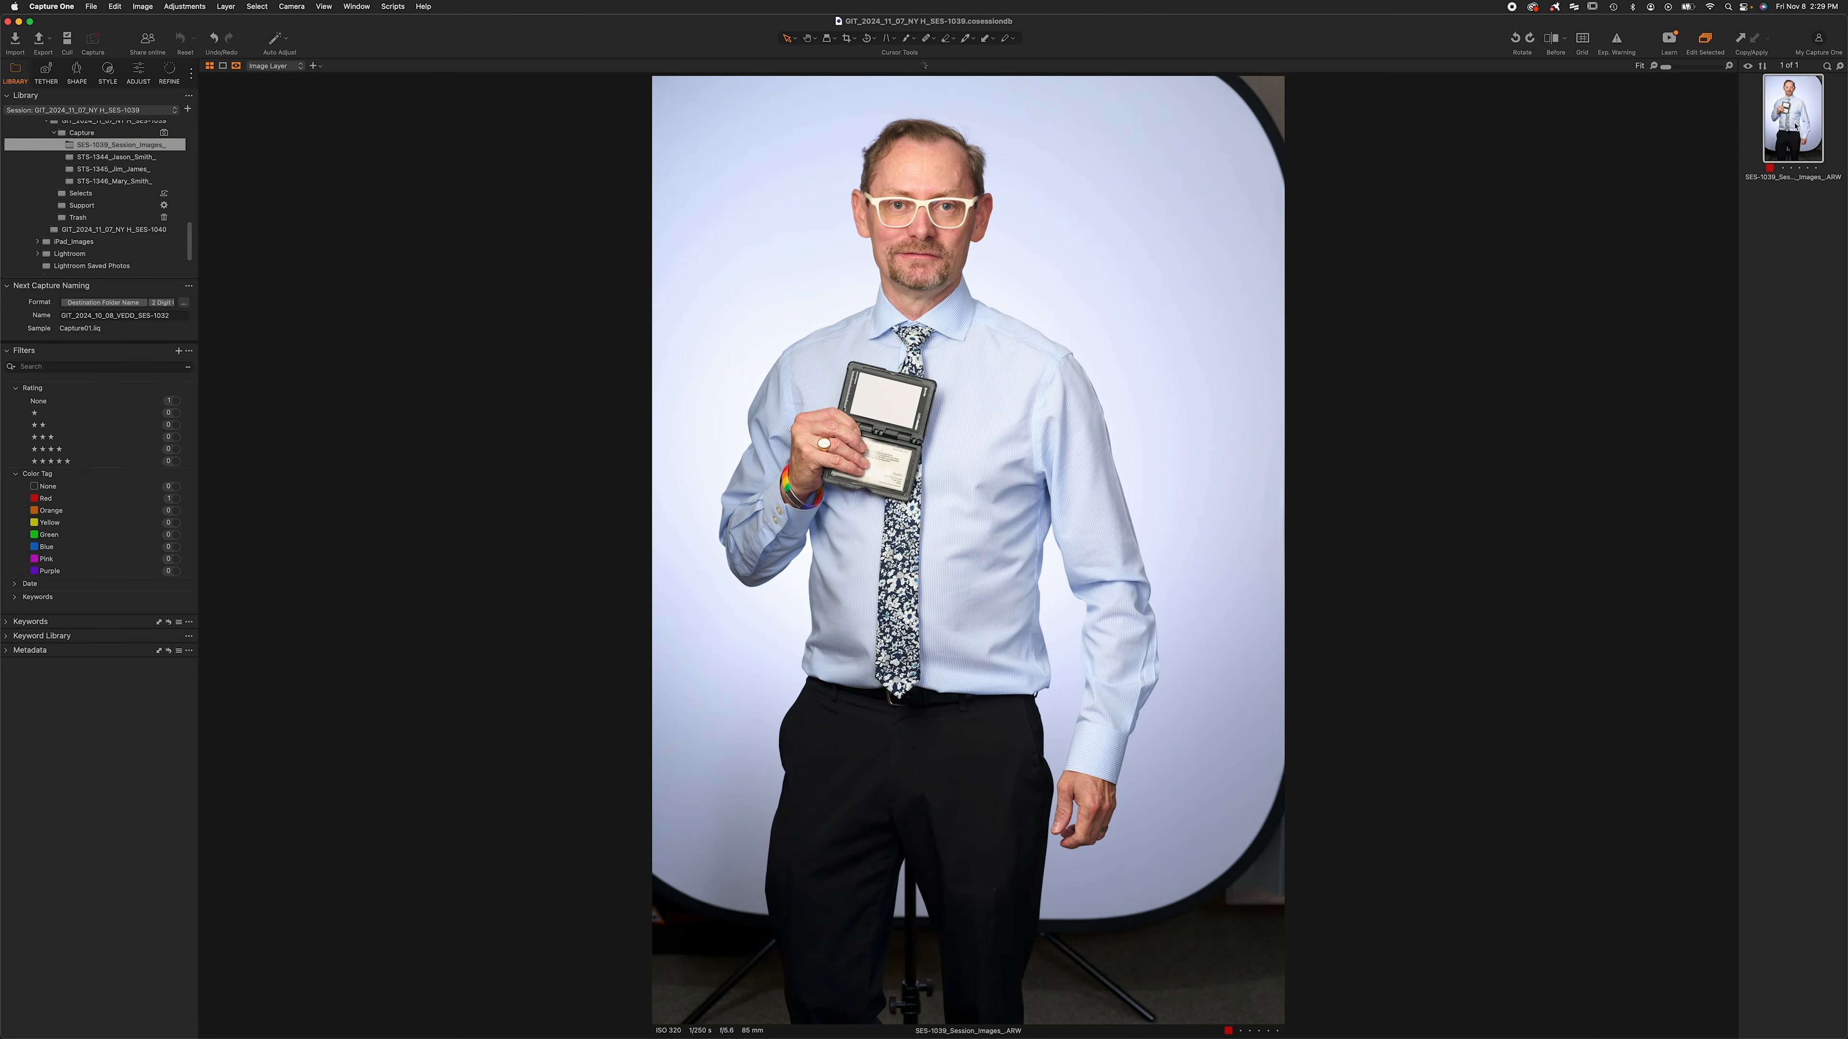
left_click(1772, 170)
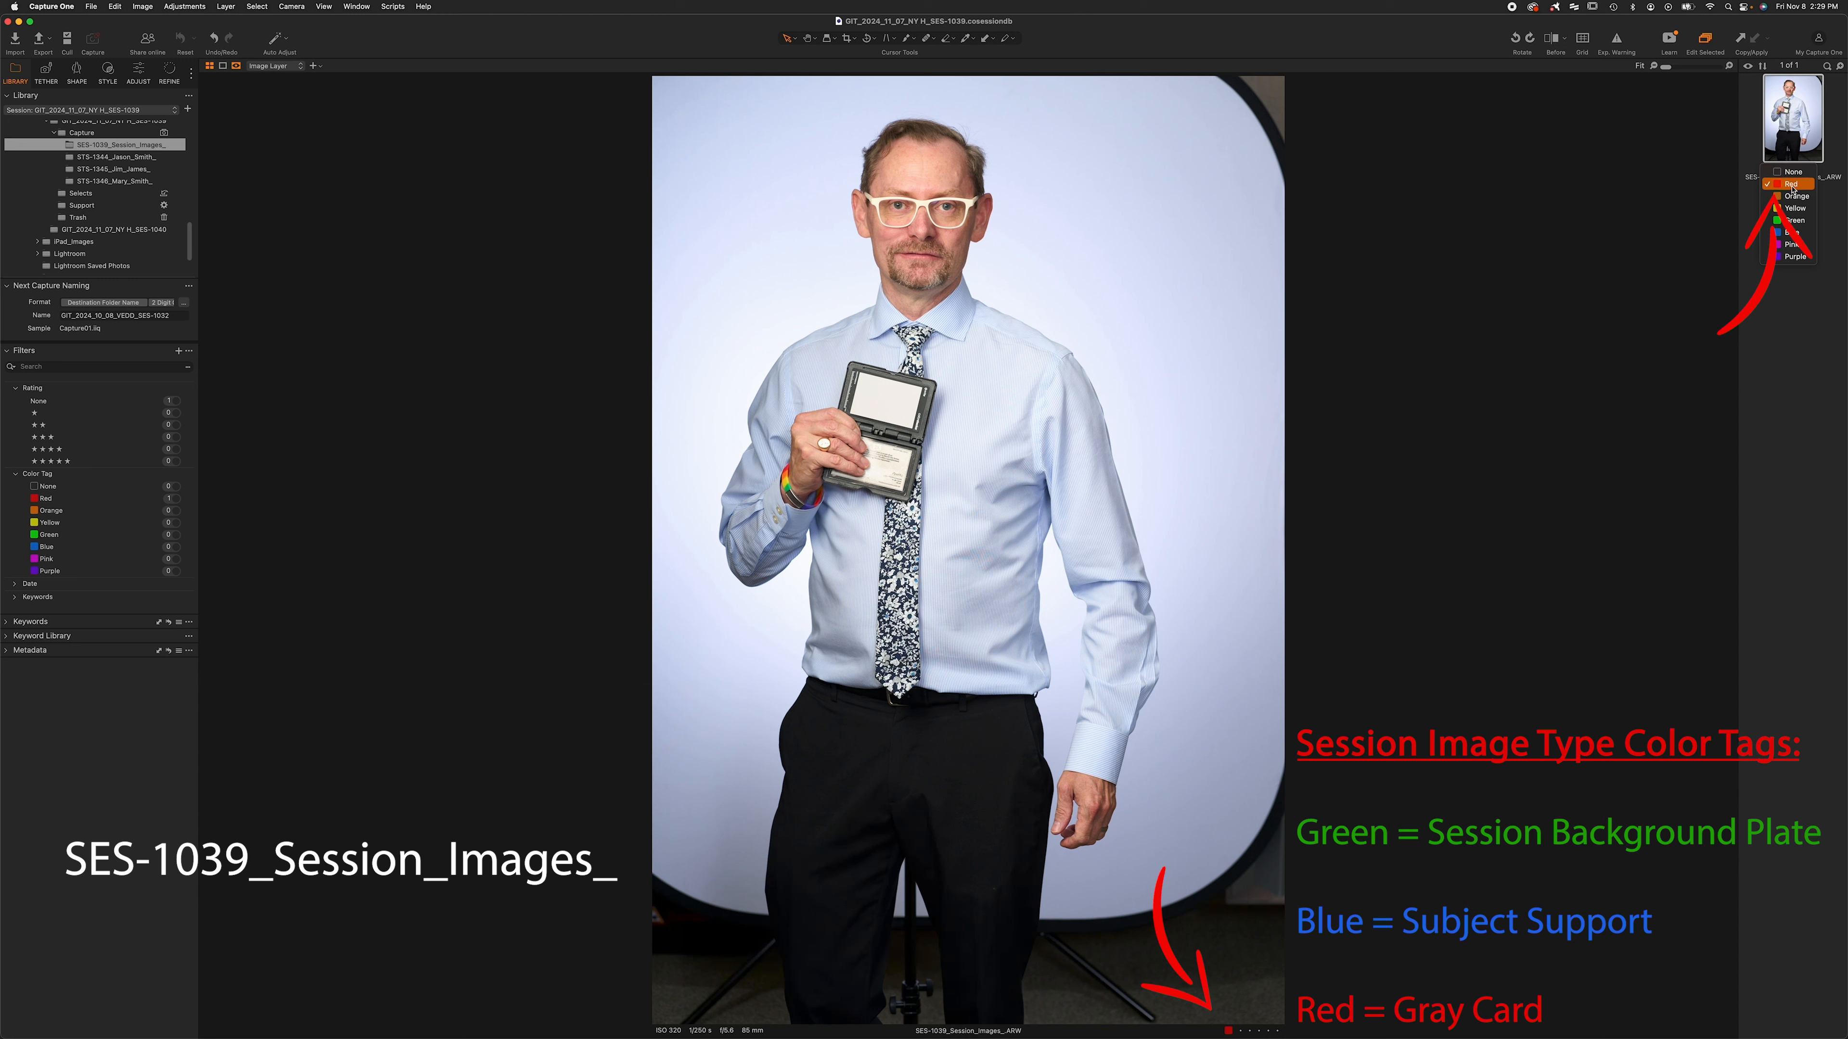
left_click(1837, 211)
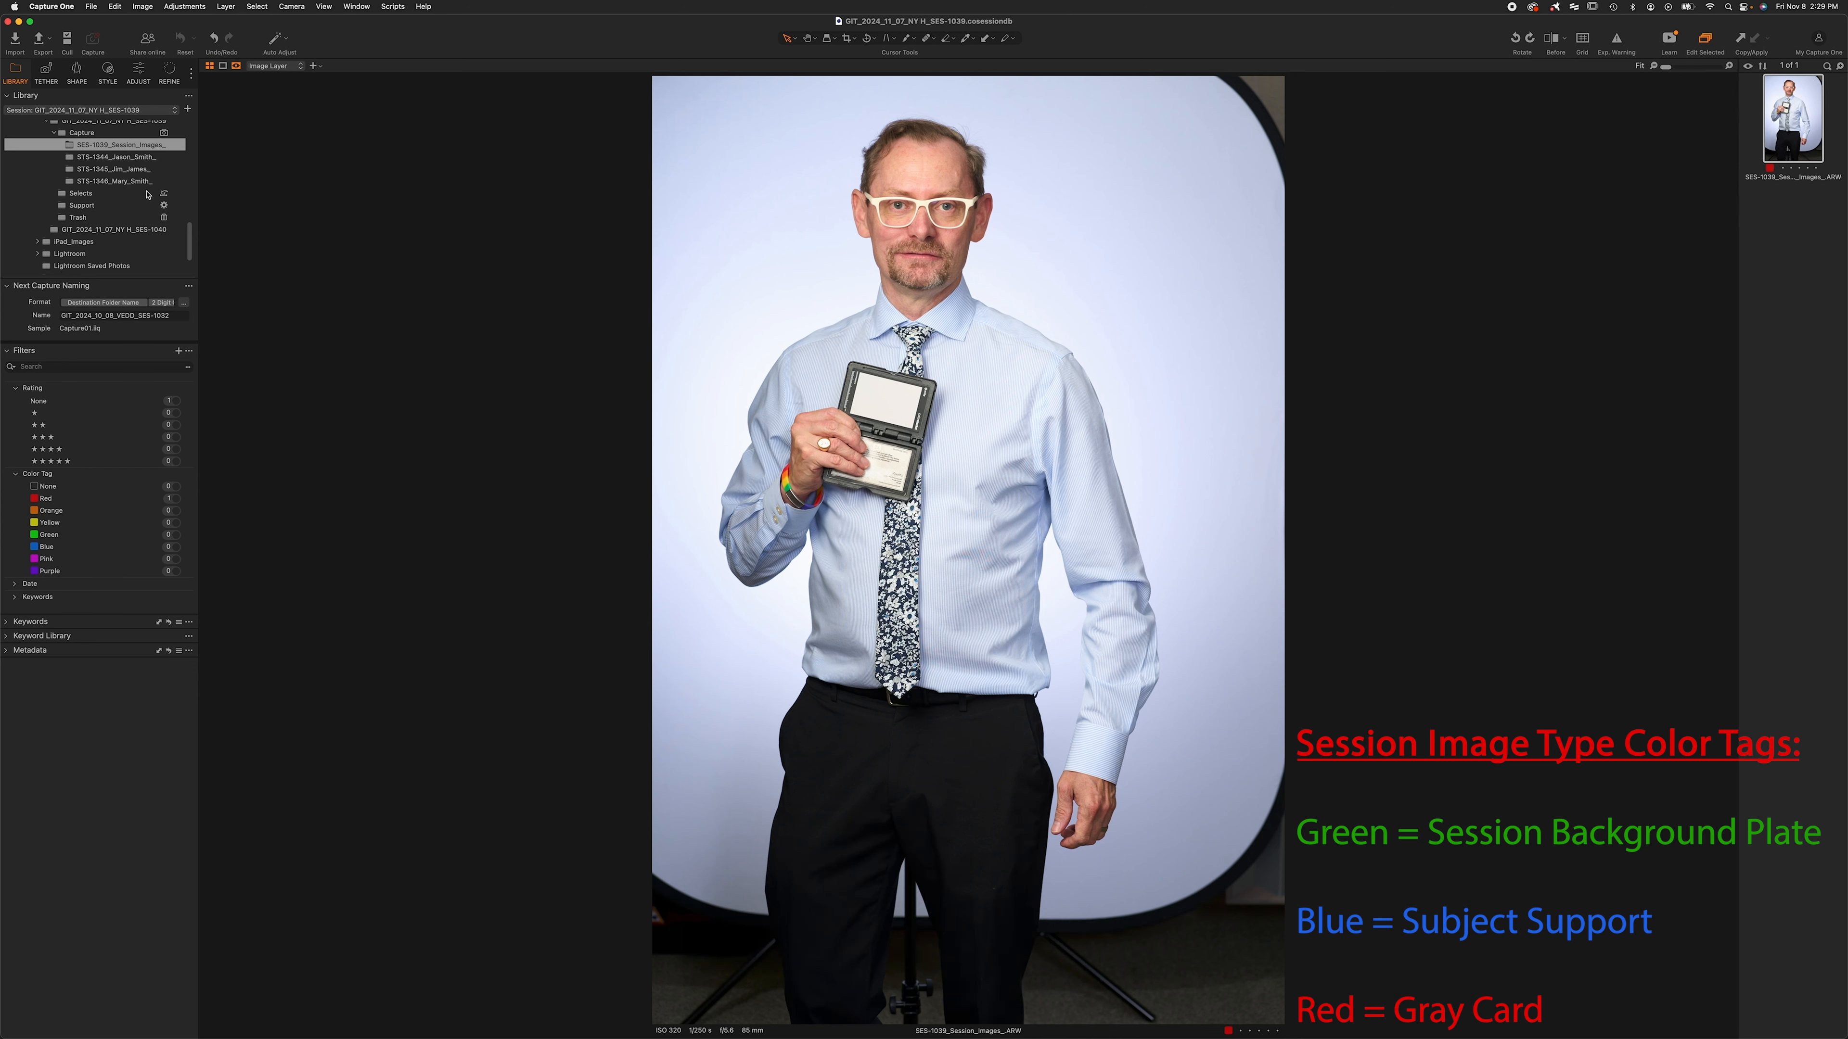
- Review the star-rated selects in each of the three subject capture folders, STS-1344, STS-1345 and STS-1346
left_click(147, 158)
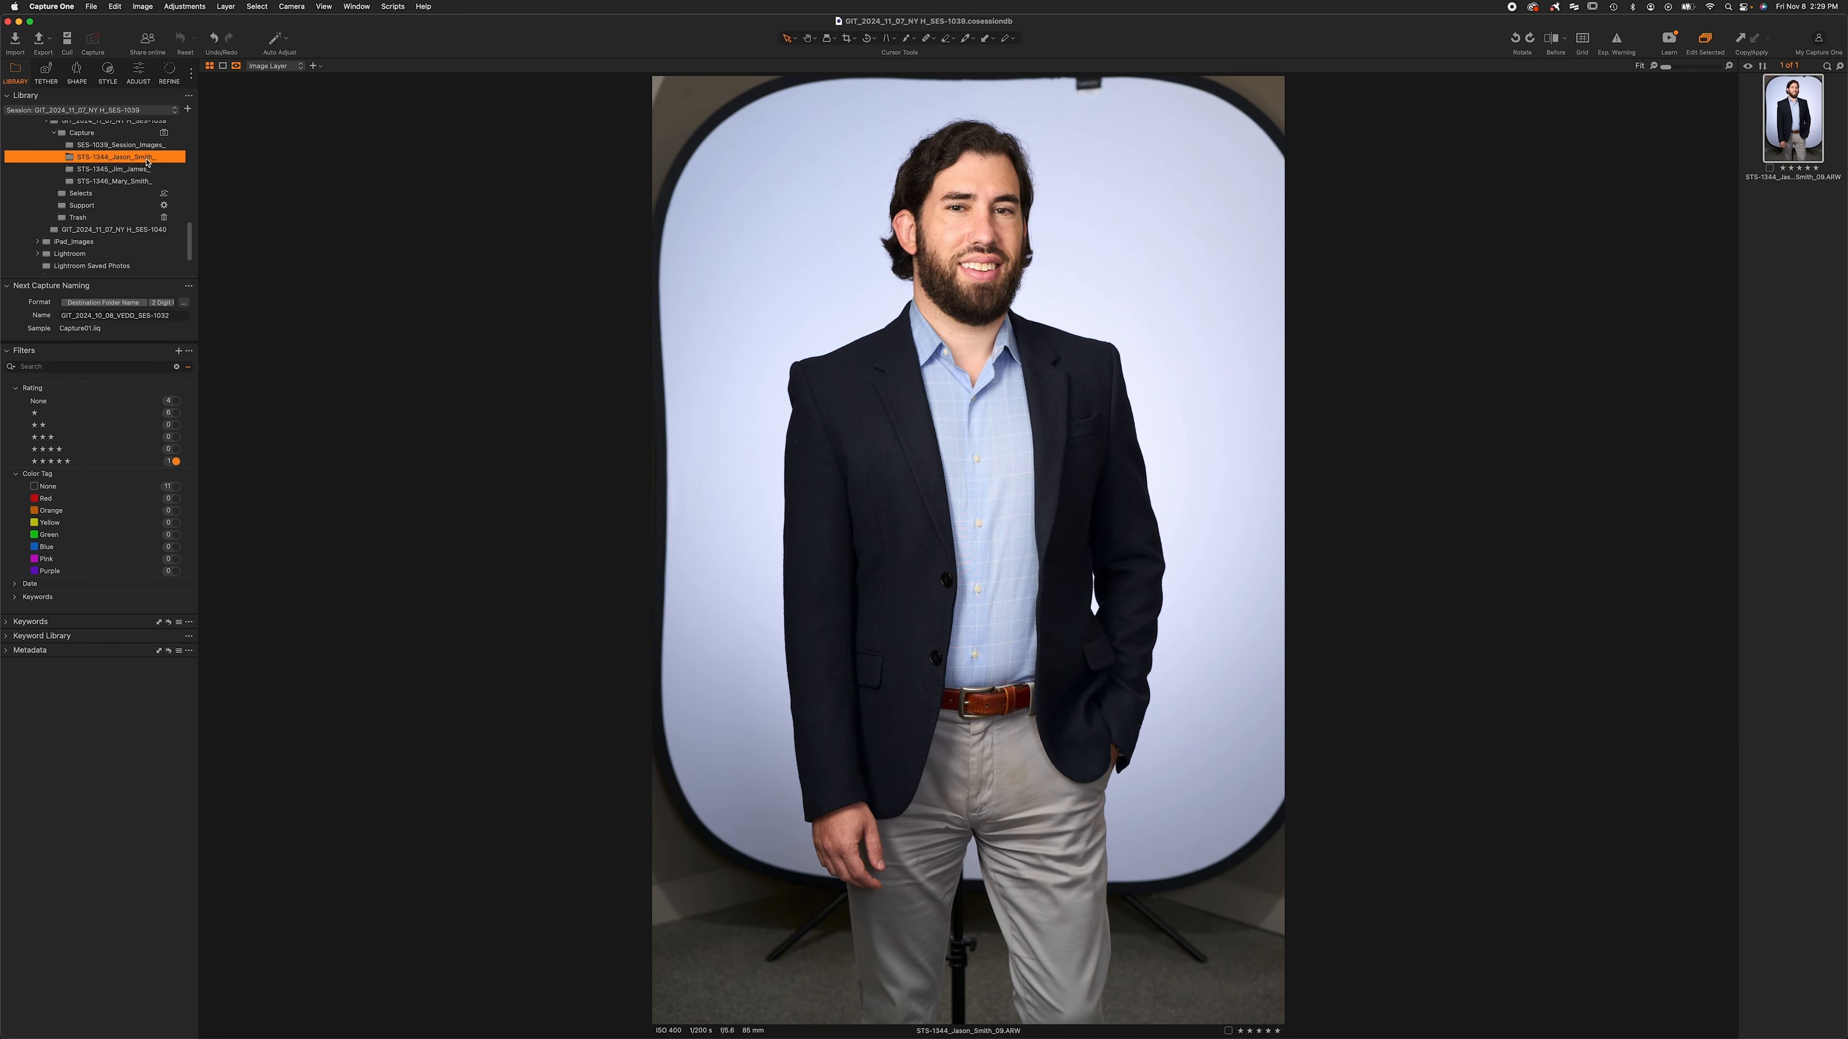
left_click(142, 169)
left_click(144, 182)
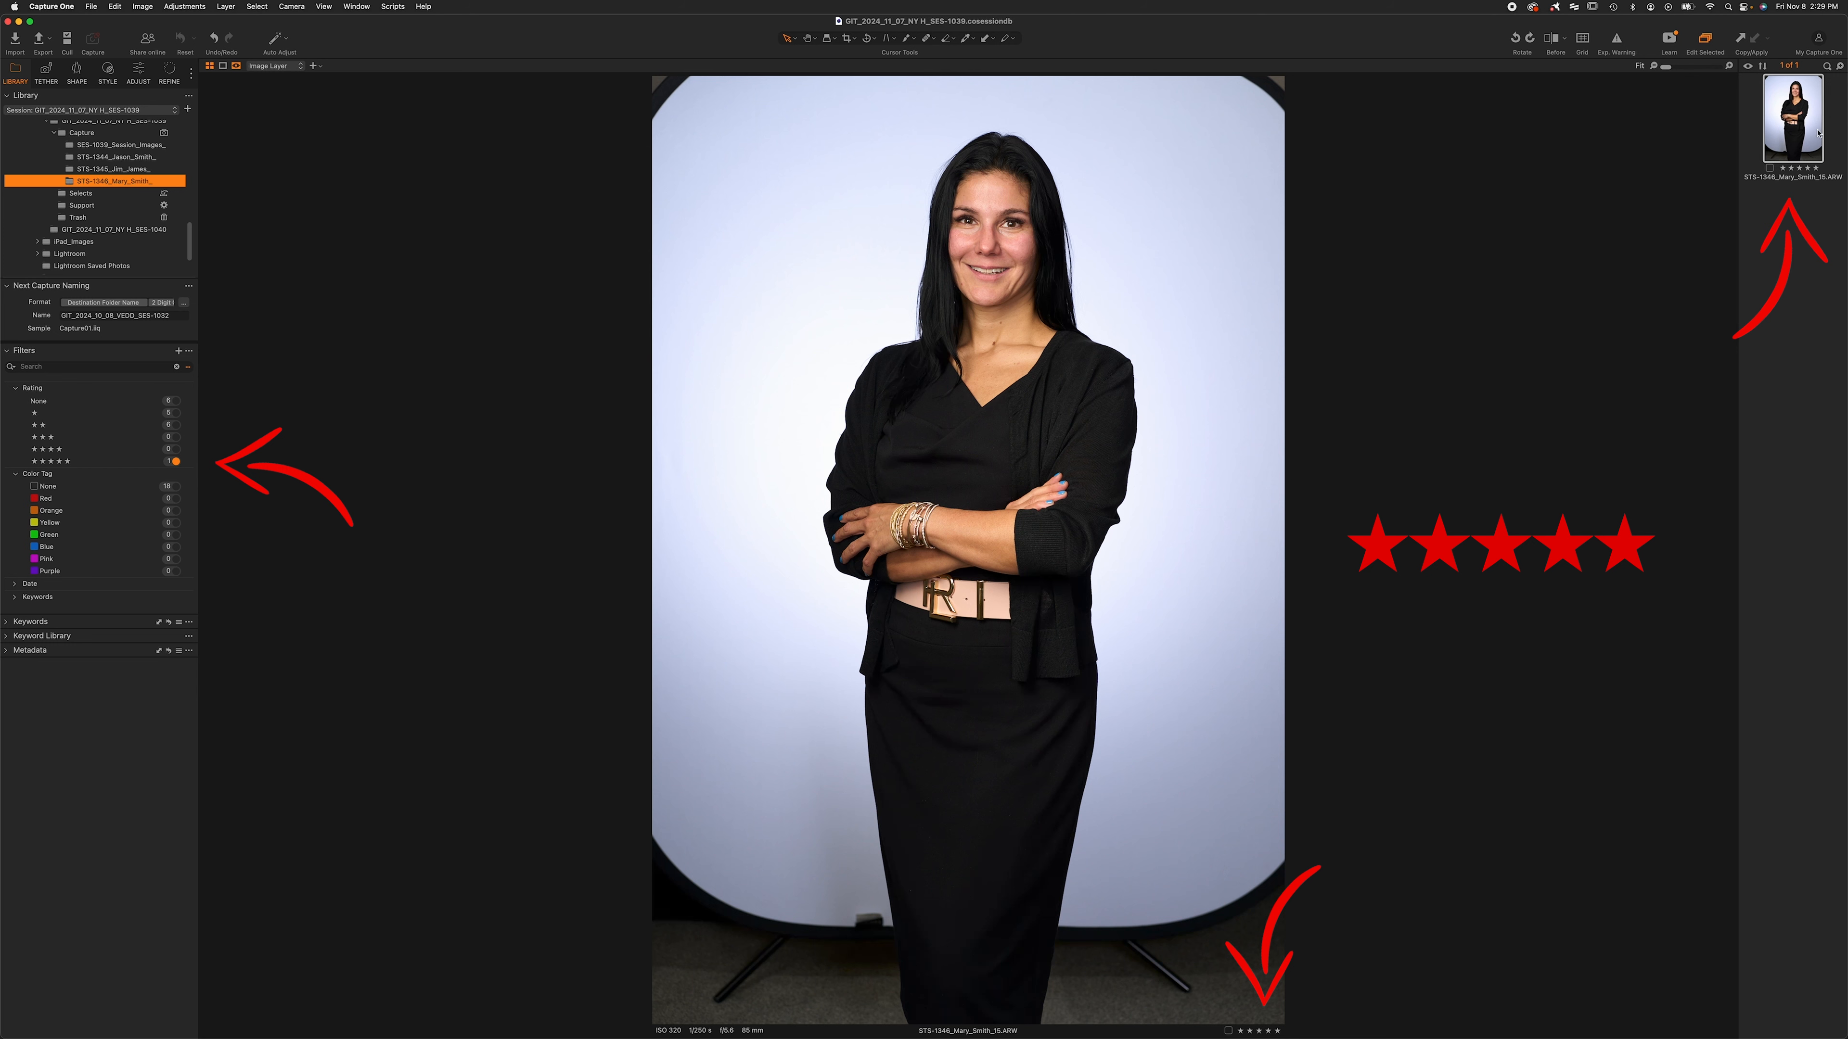
left_click(1810, 133)
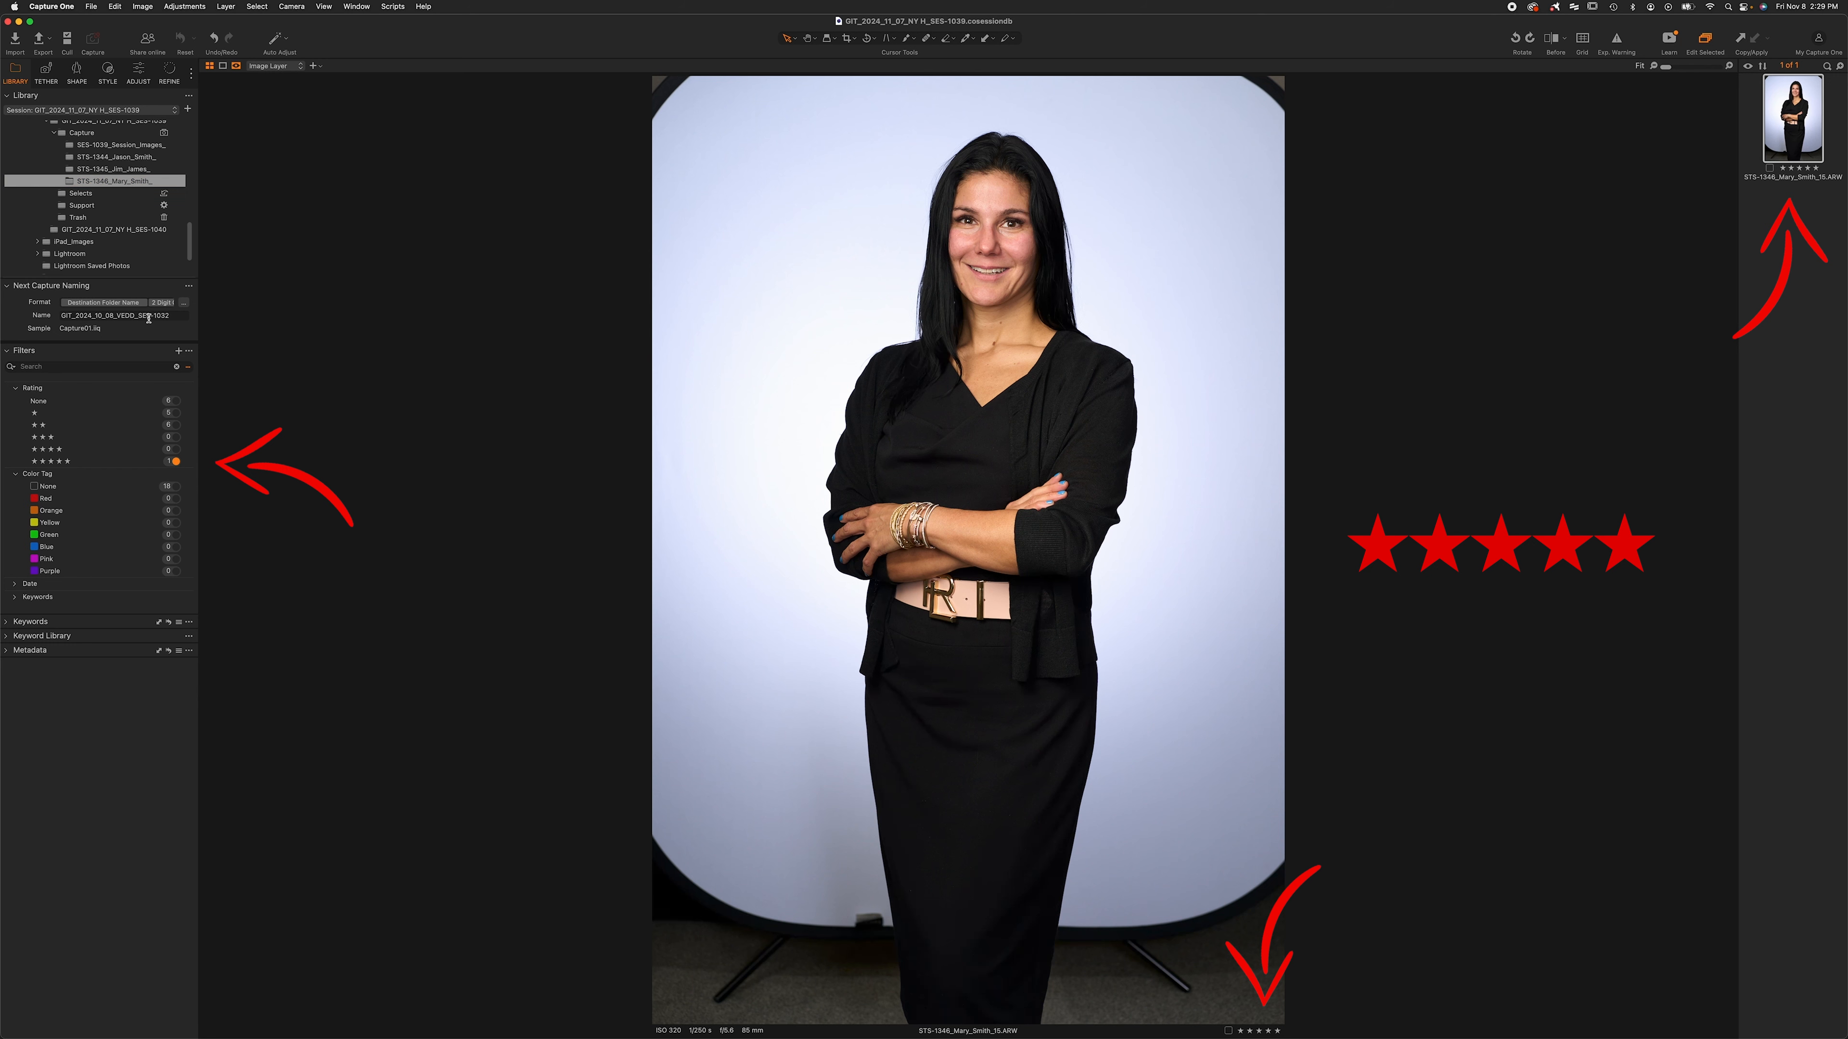
left_click(135, 168)
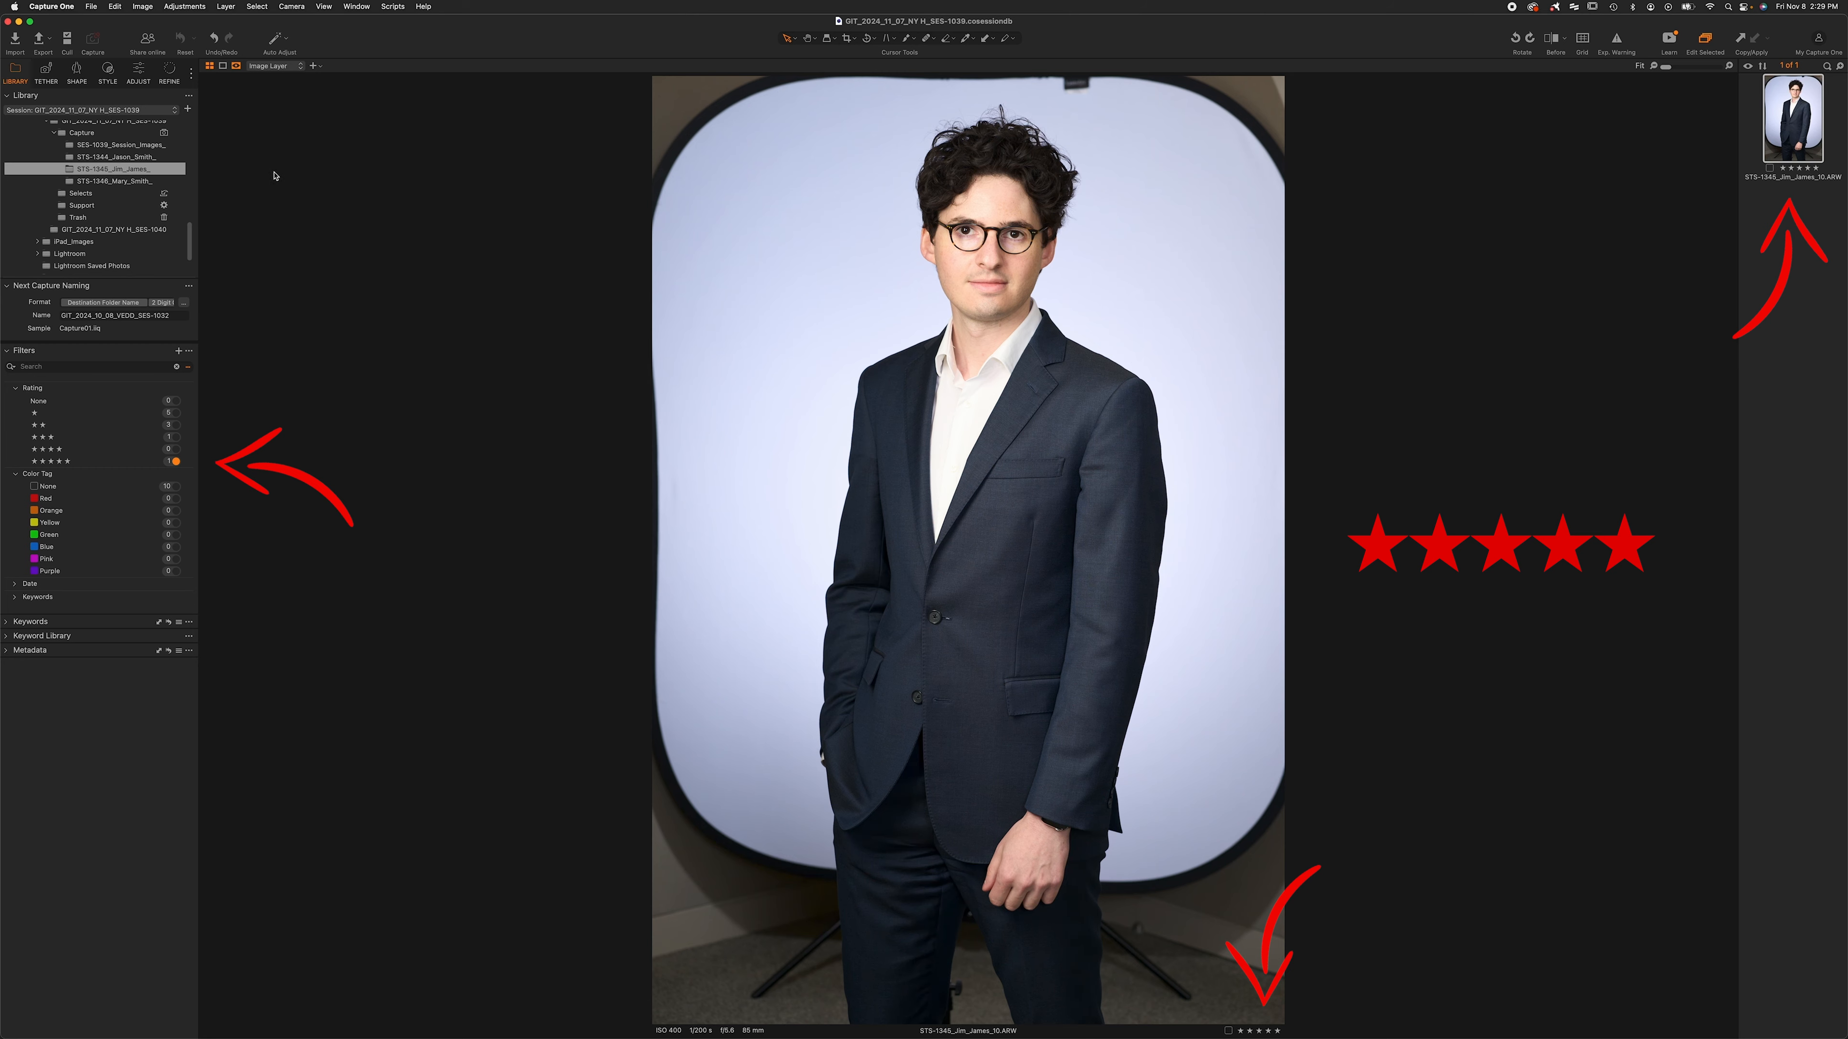
left_click(145, 156)
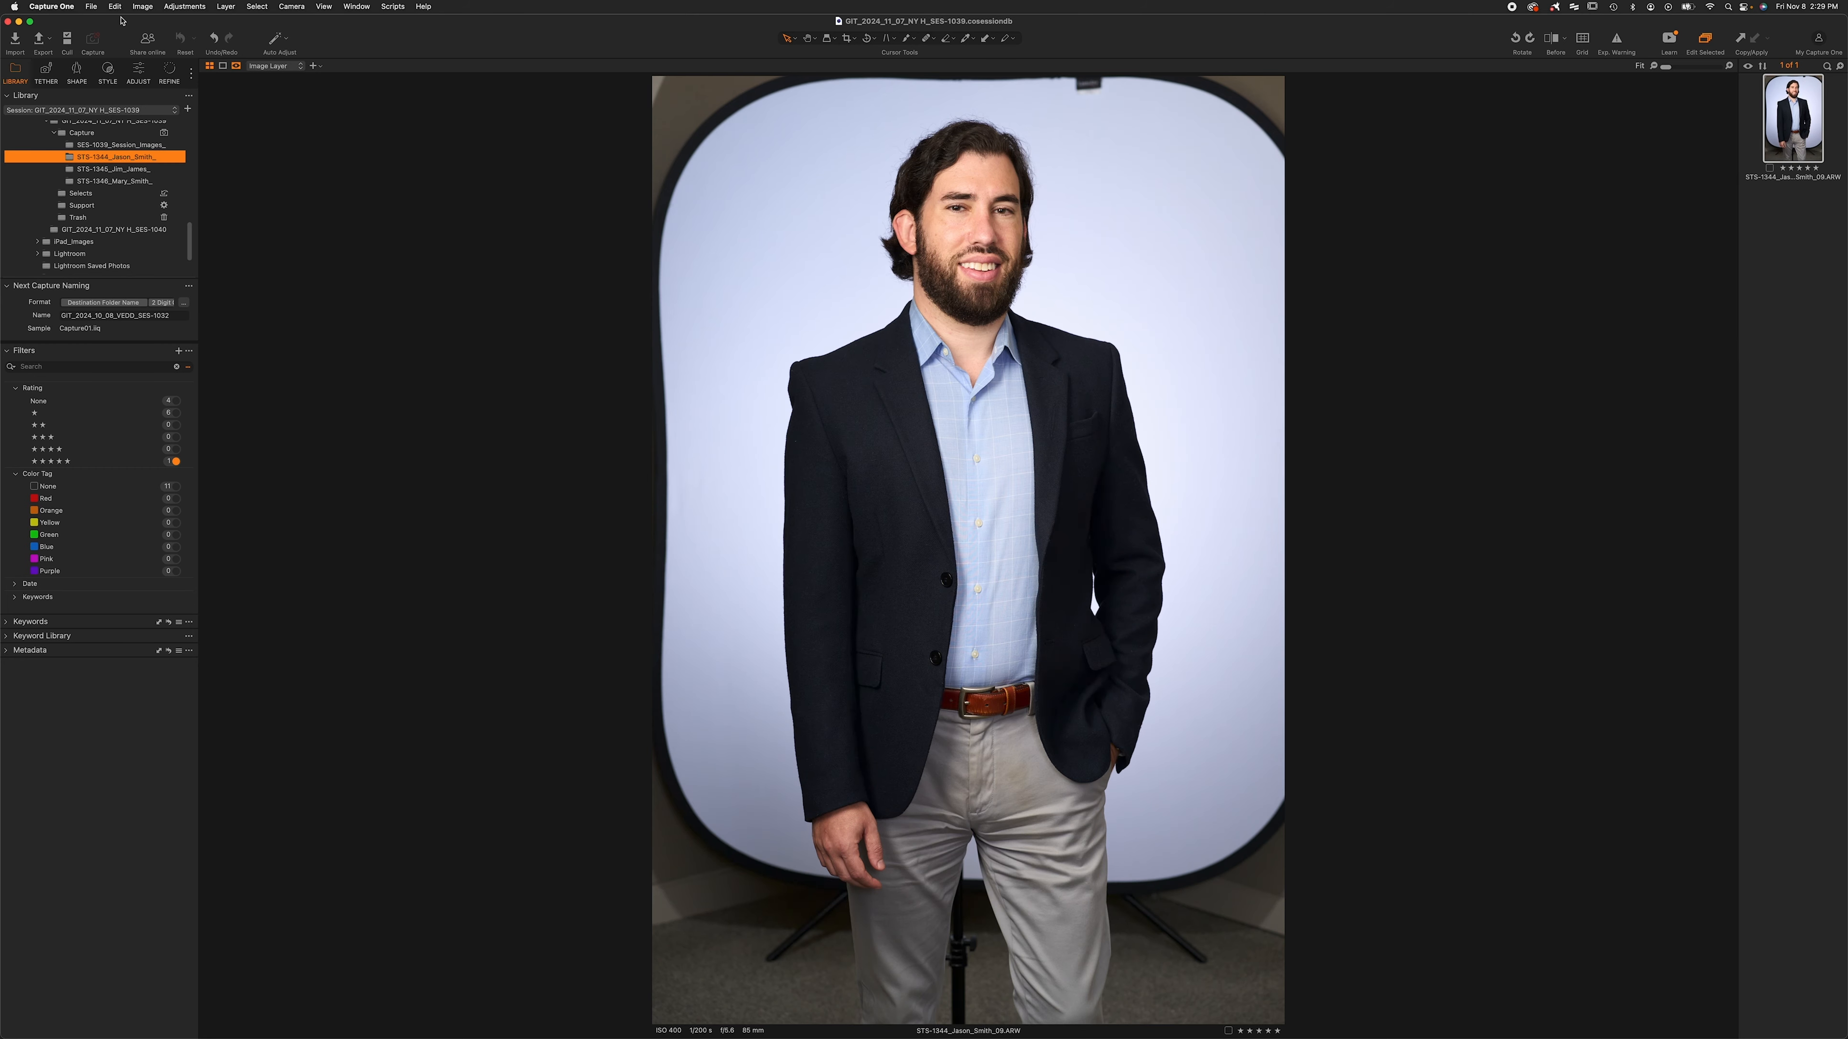
- In the Image preferences, set Auto Sync Sidecar XMP to Full Sync with Prefer Embedded XMP over Embedded IPTC enabled
left_click(90, 5)
mouse_move(67, 7)
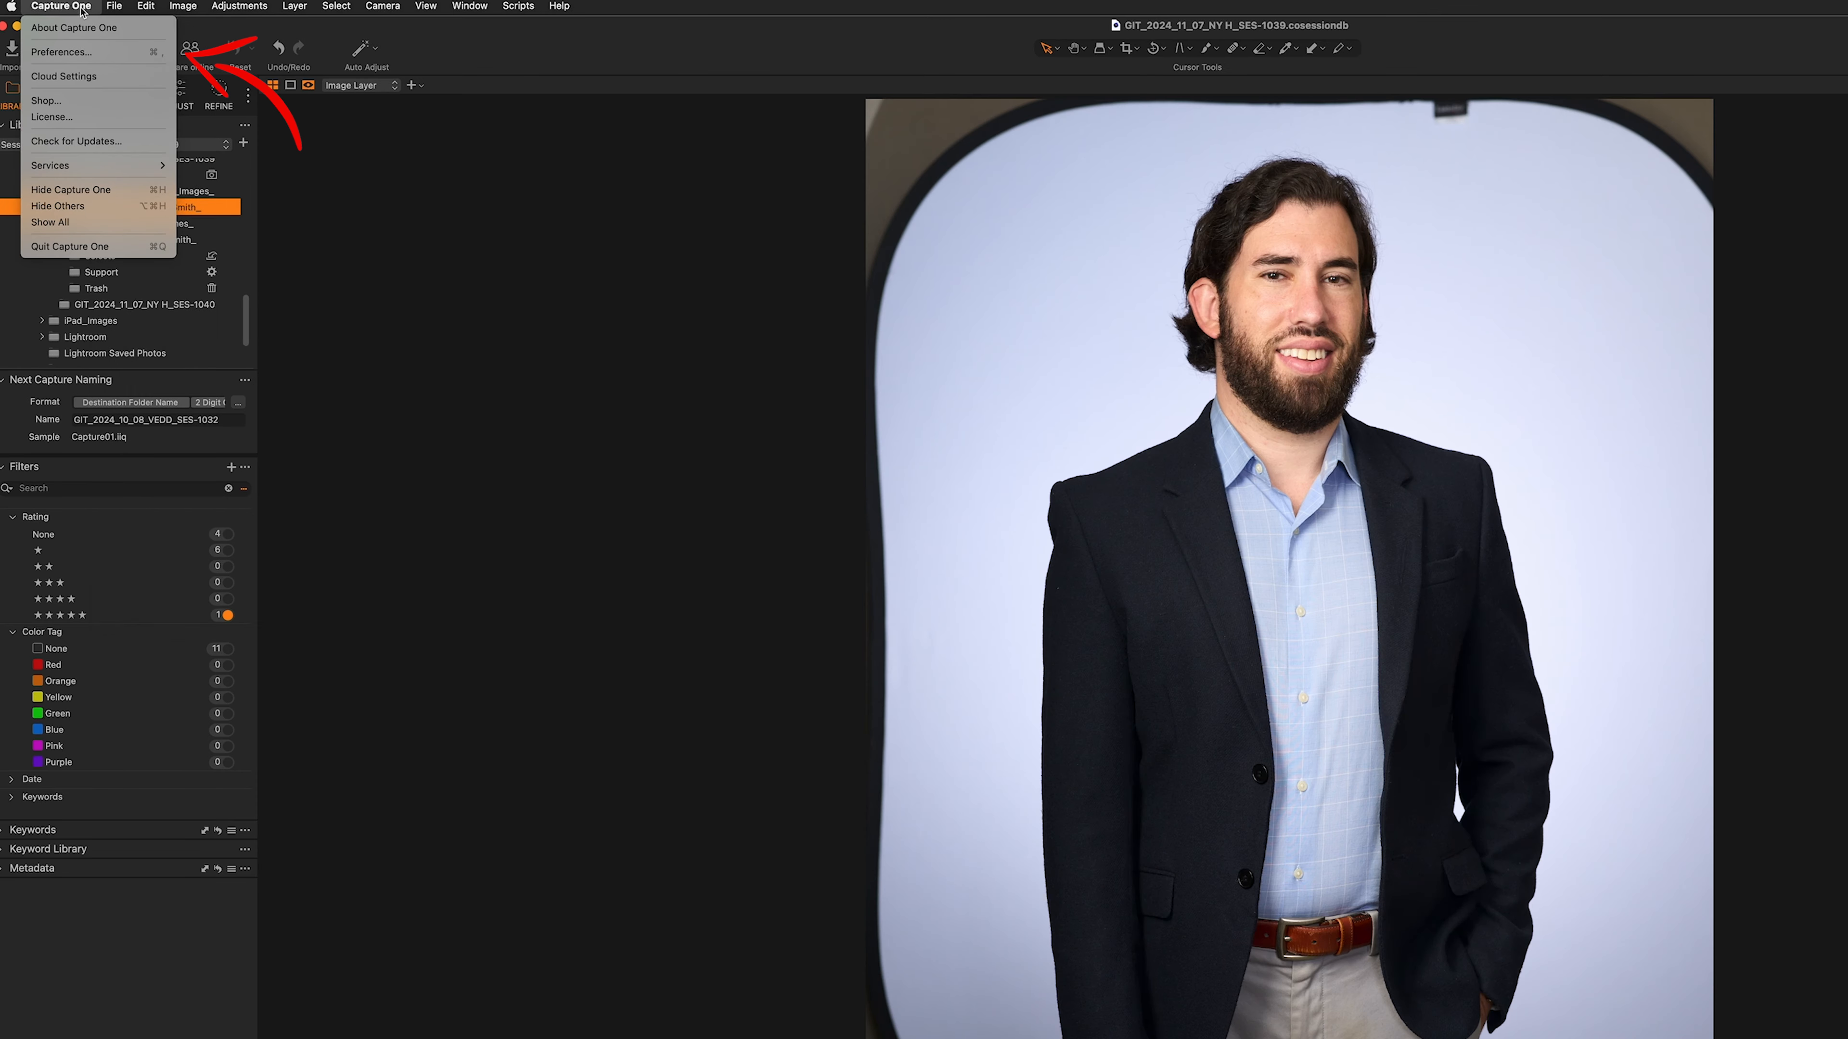
left_click(89, 53)
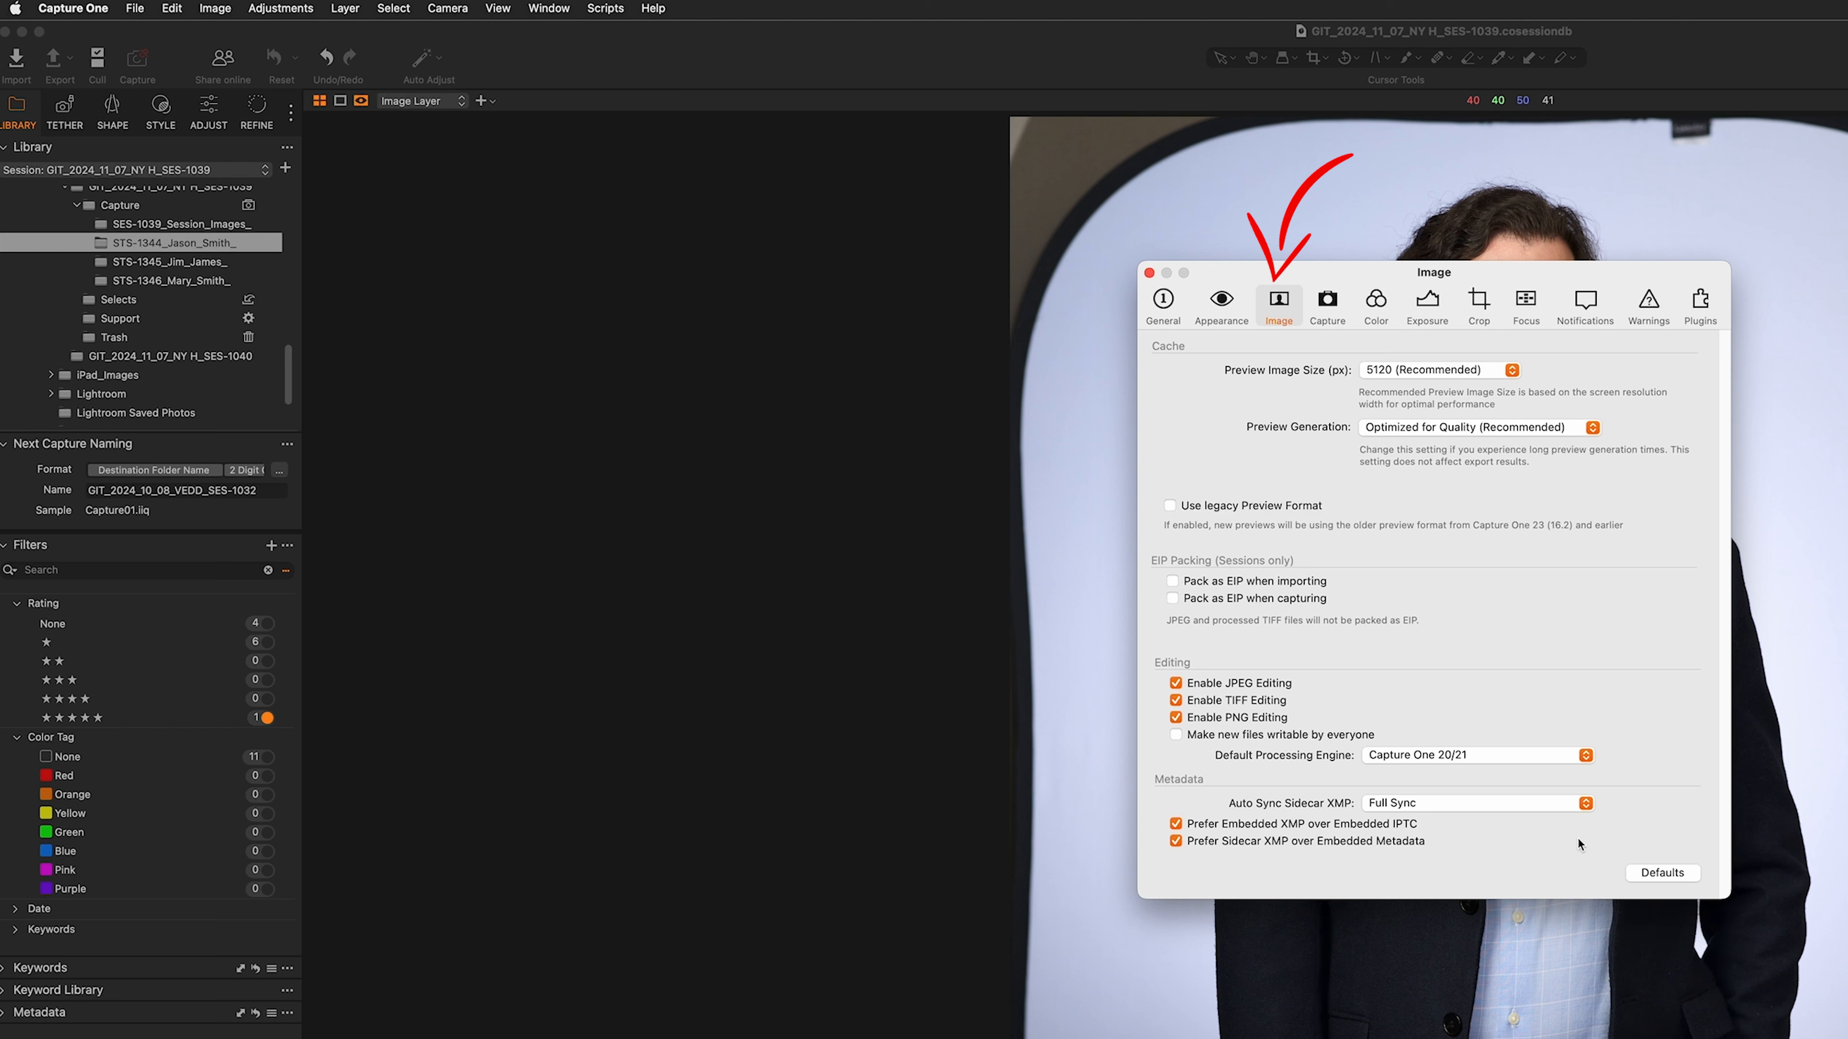
left_click(1569, 809)
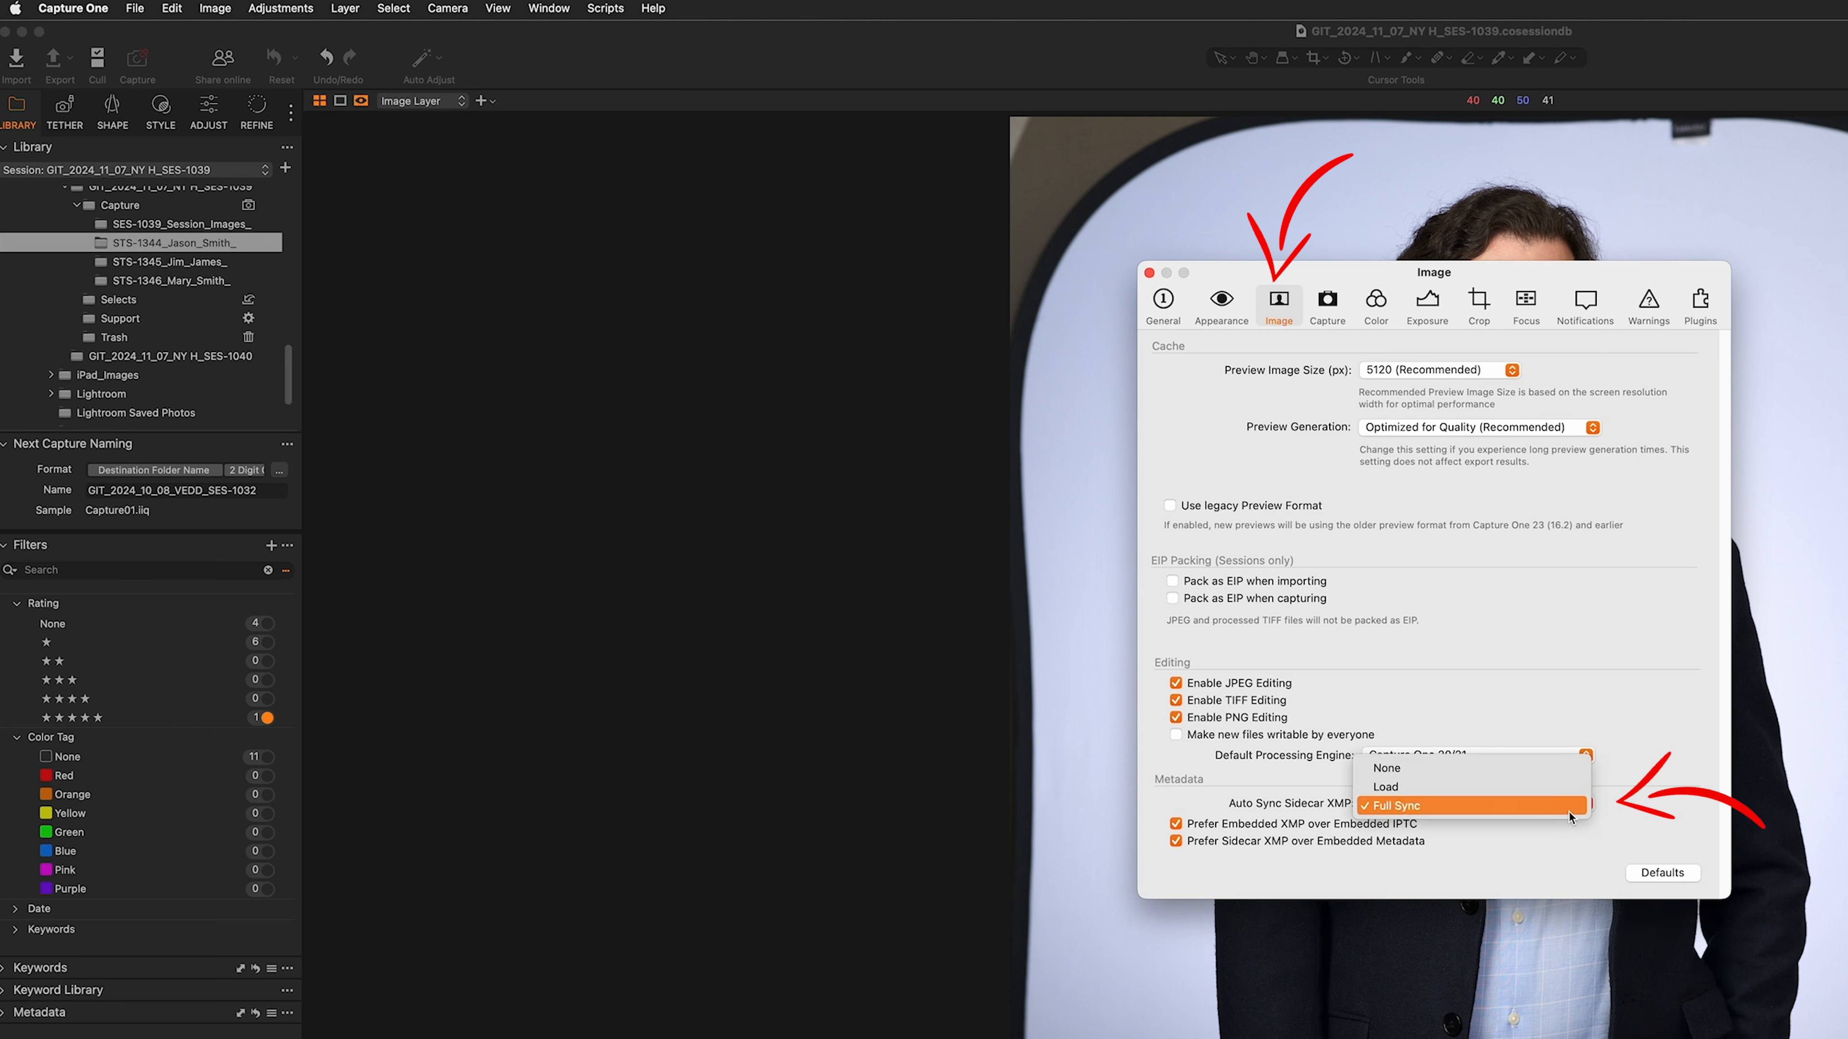
left_click(1569, 812)
left_click(1175, 825)
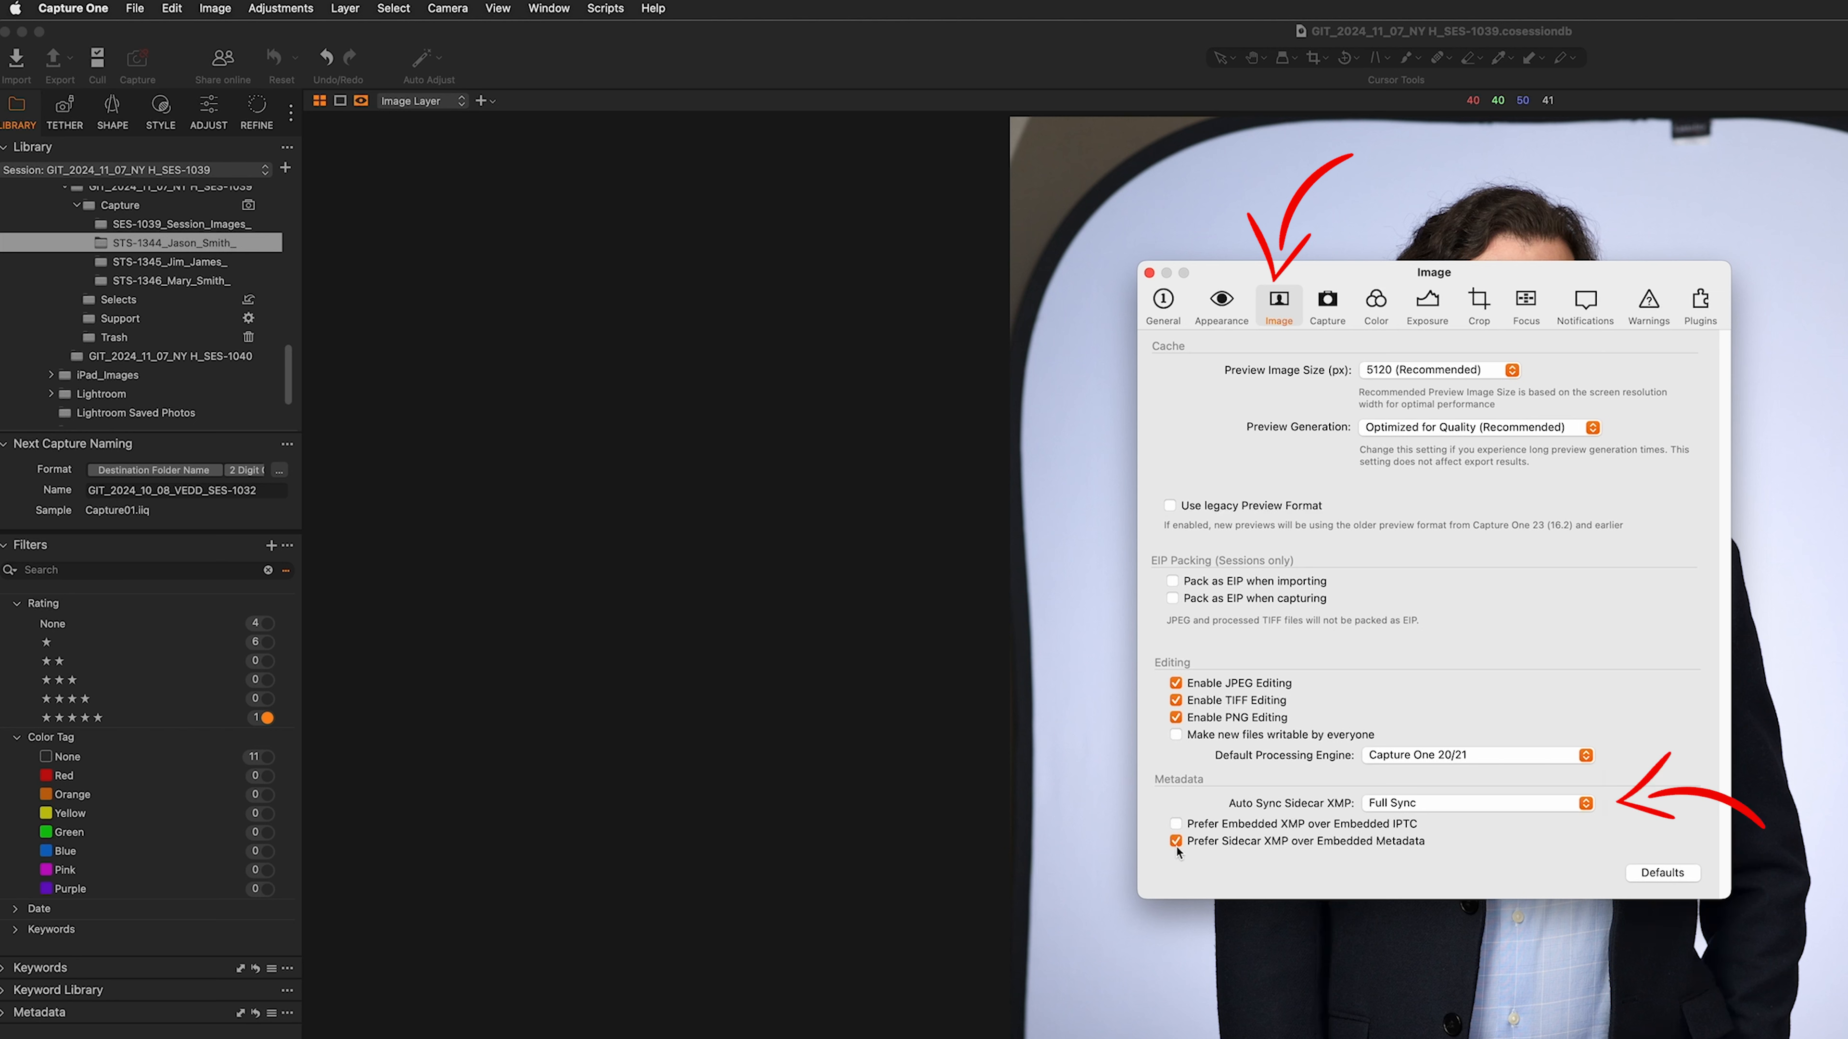
left_click(1176, 826)
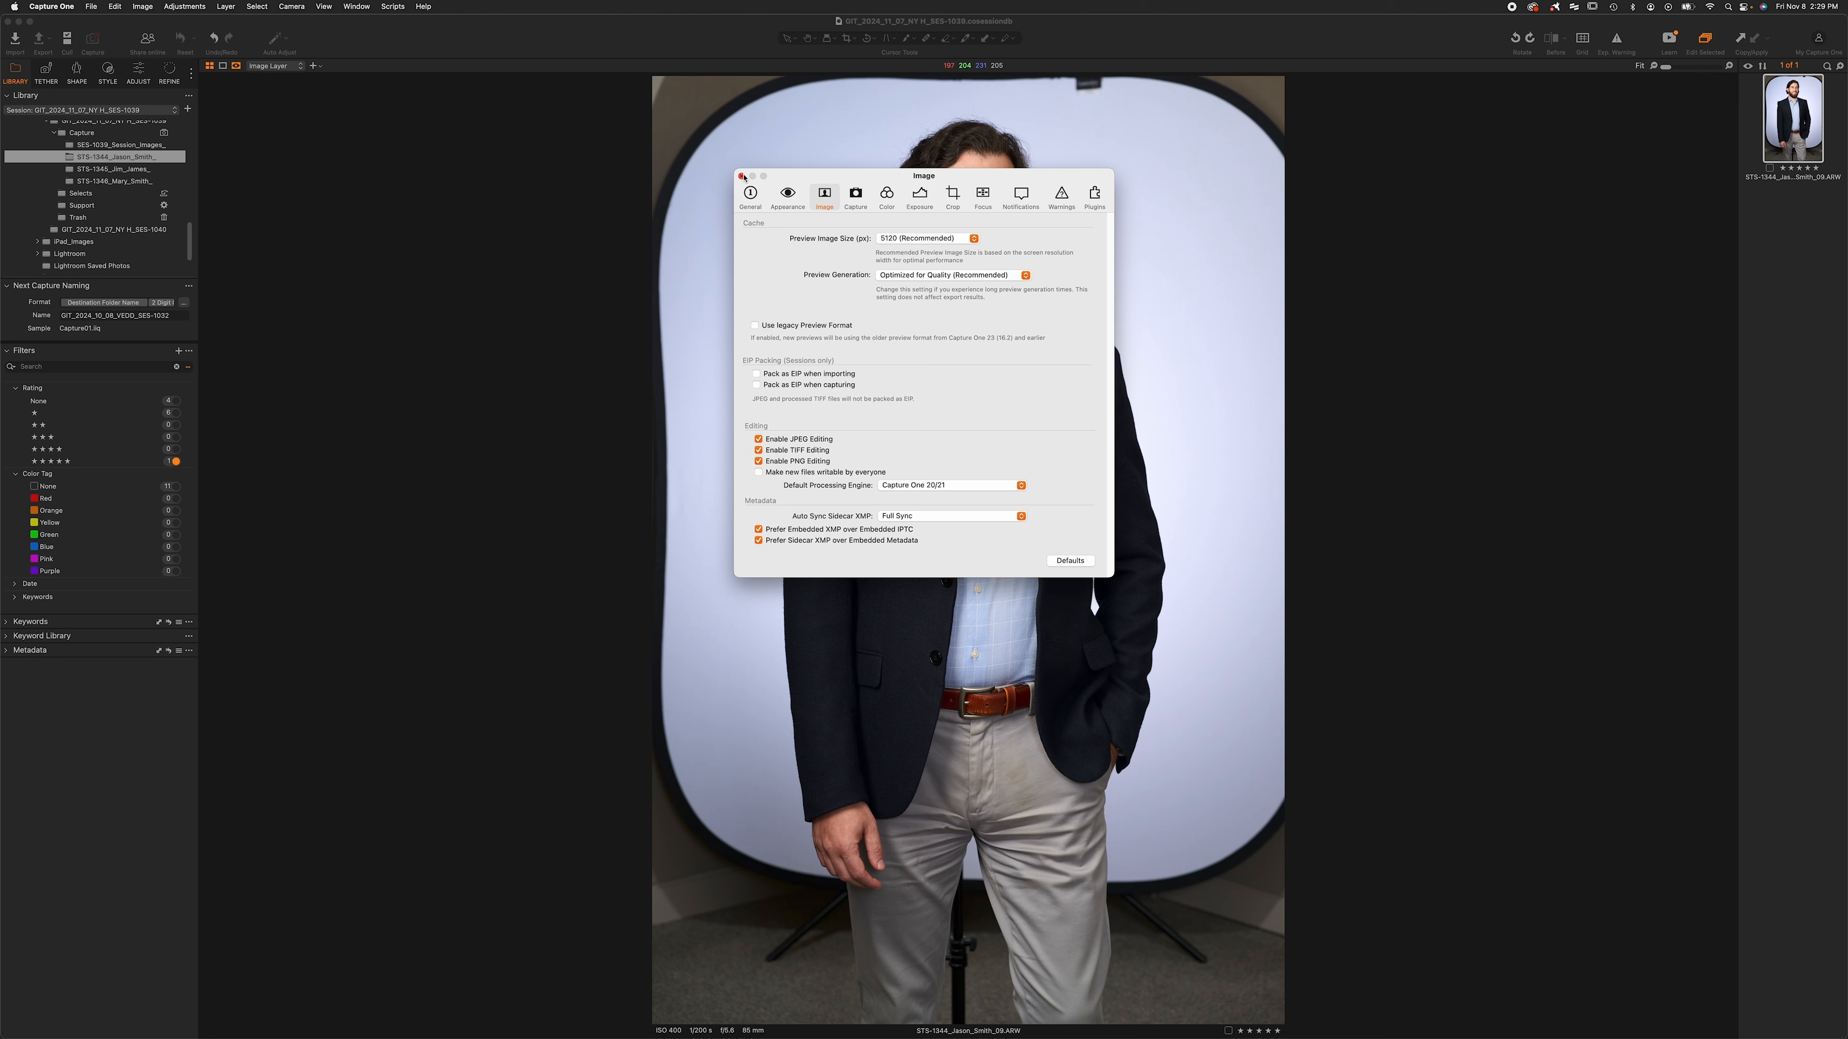
left_click(743, 177)
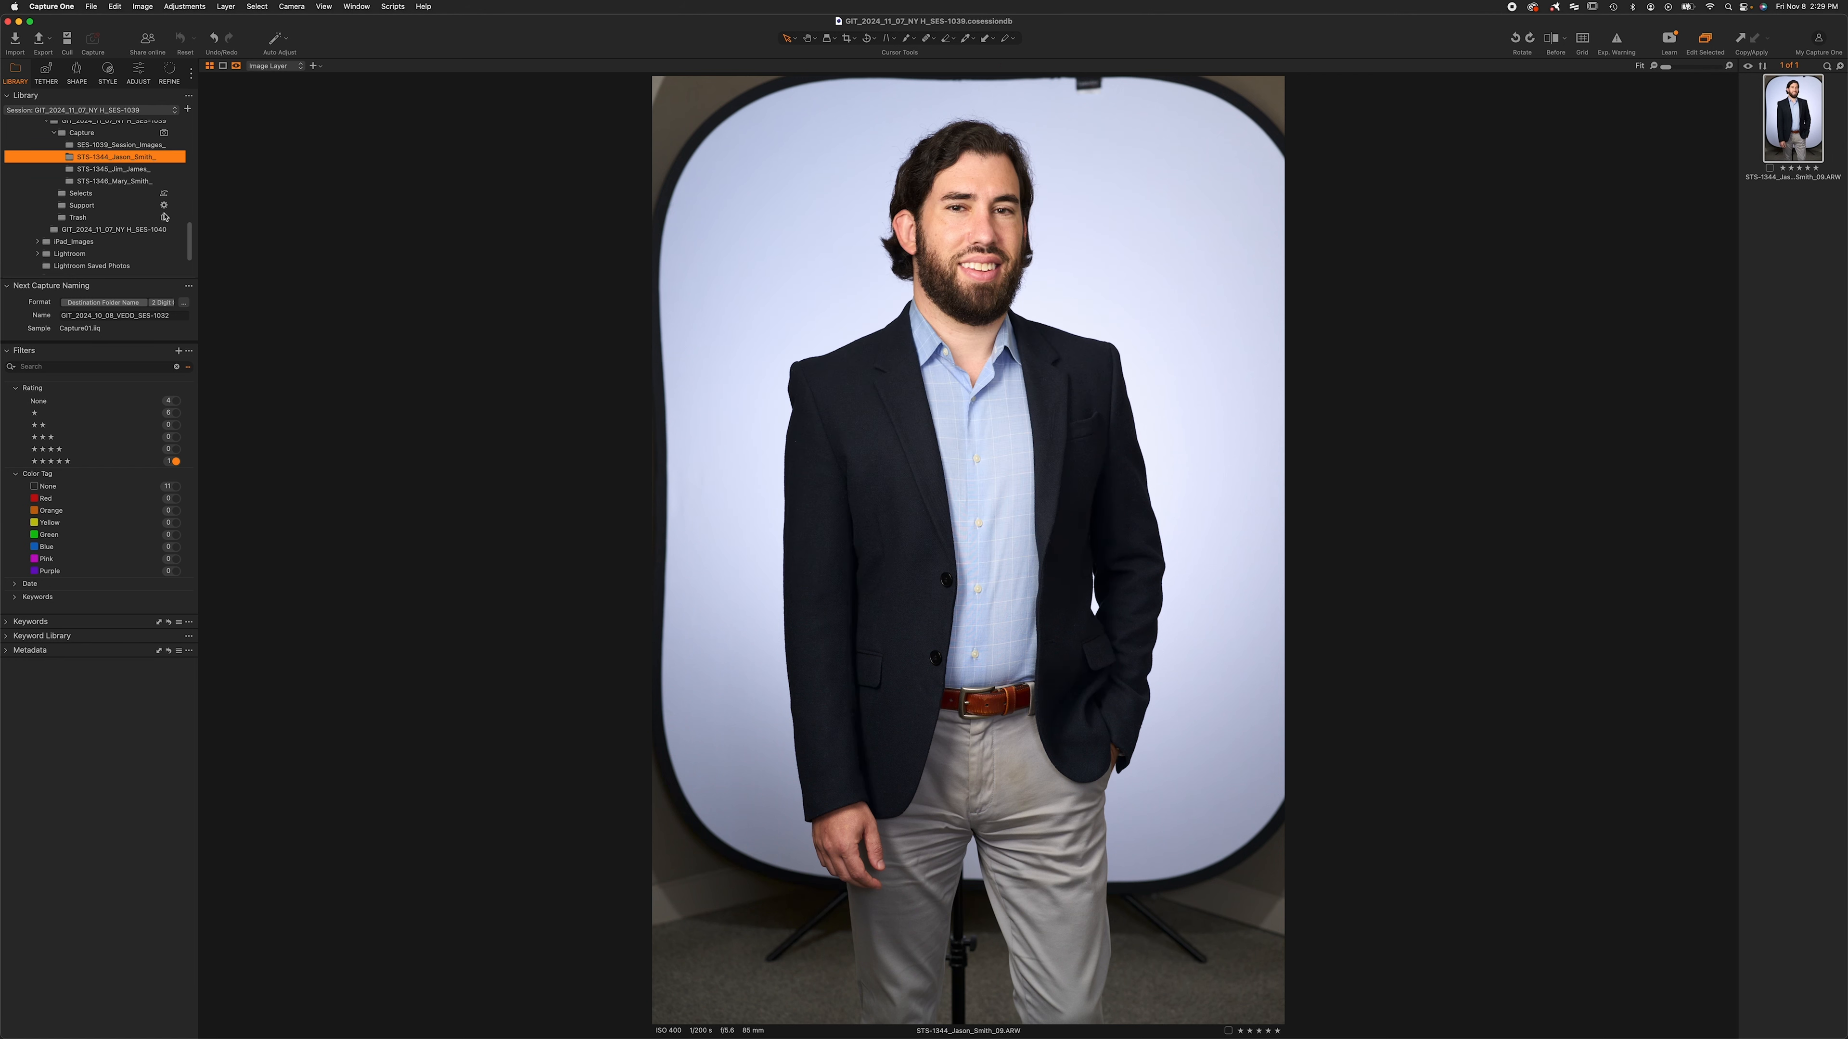
- Look over the STS-1345 and STS-1346 subject folders and the SES-1039 session images once more
left_click(122, 169)
left_click(125, 181)
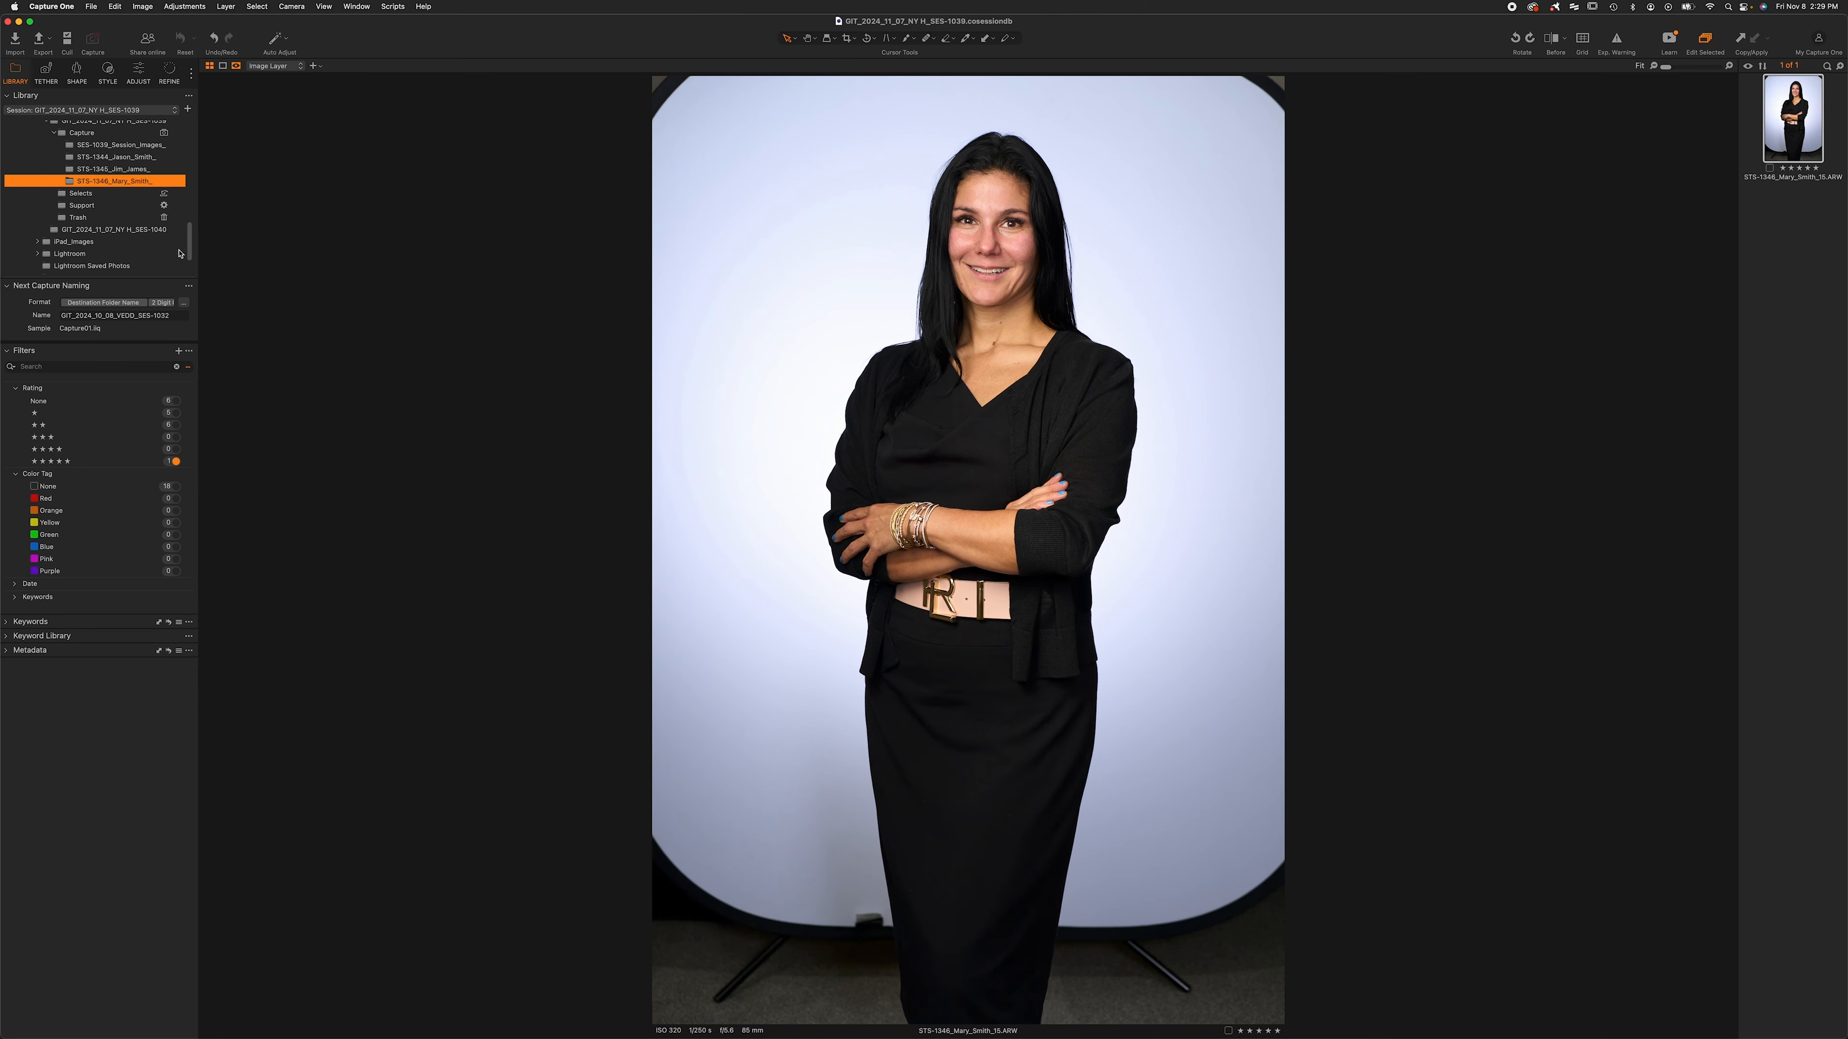
left_click(136, 150)
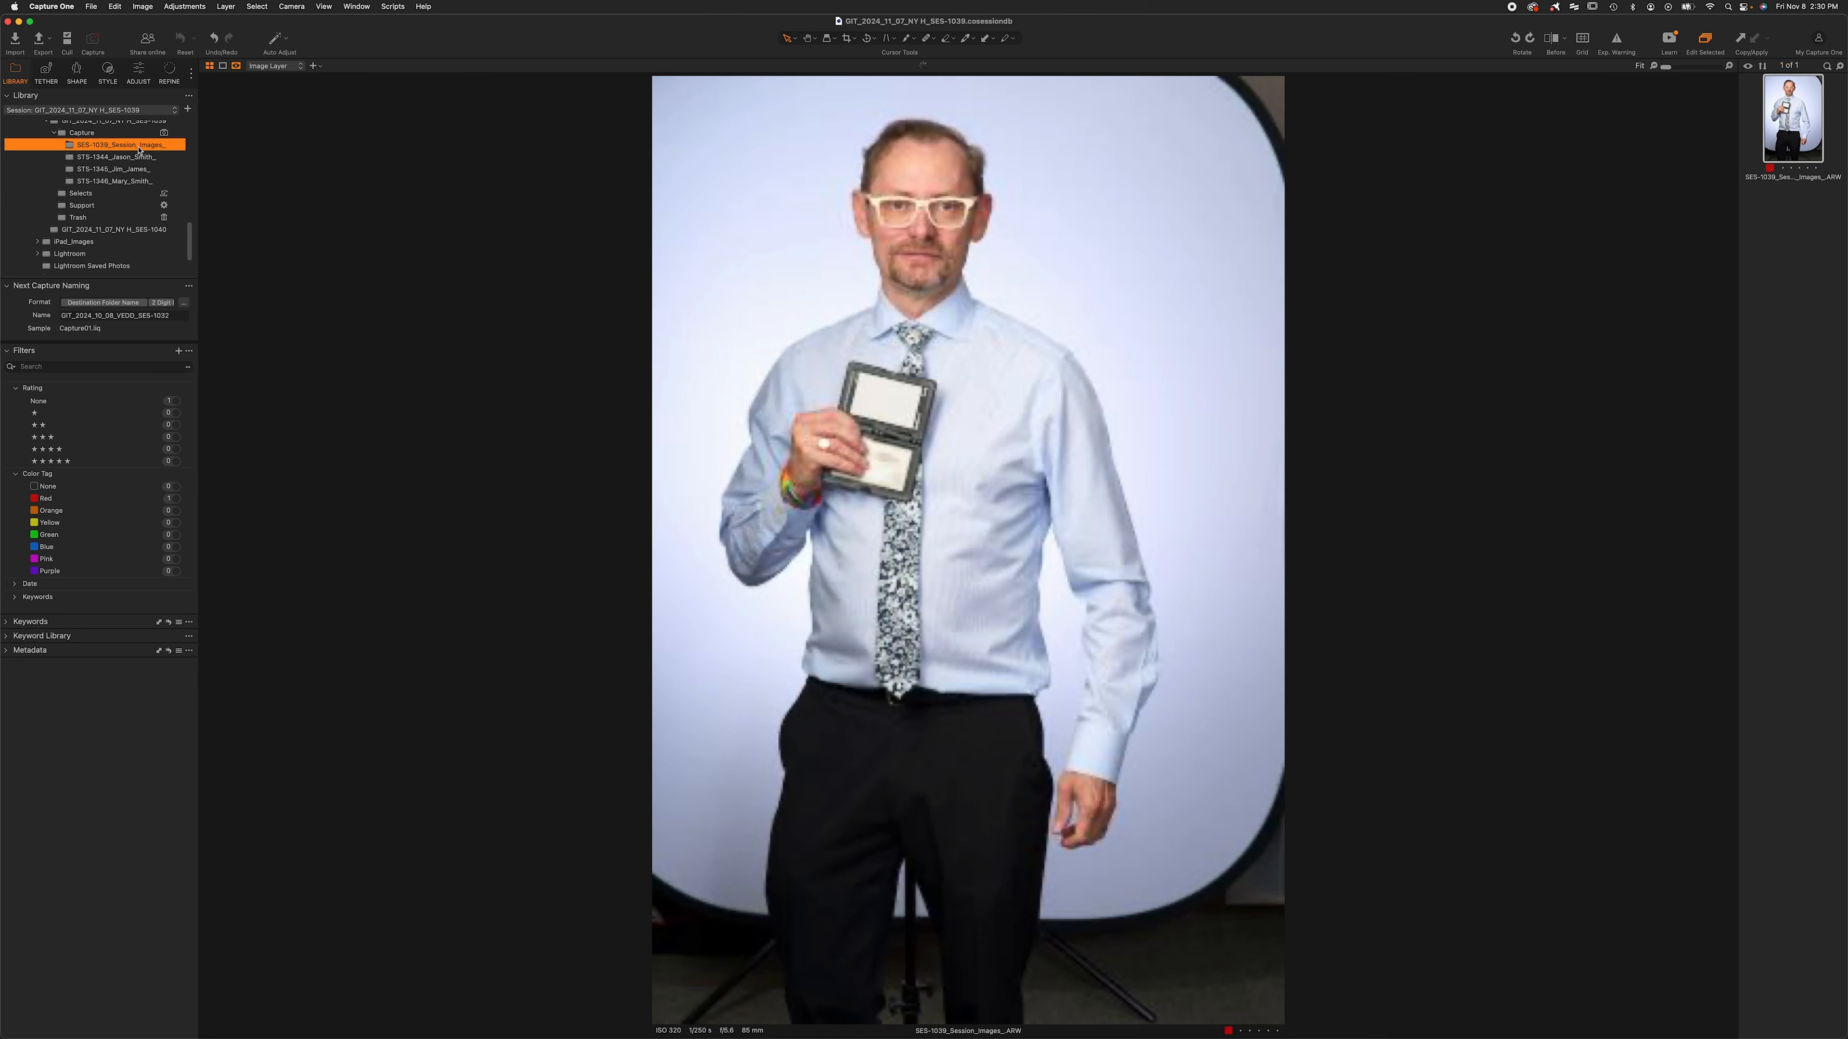
left_click(1821, 121)
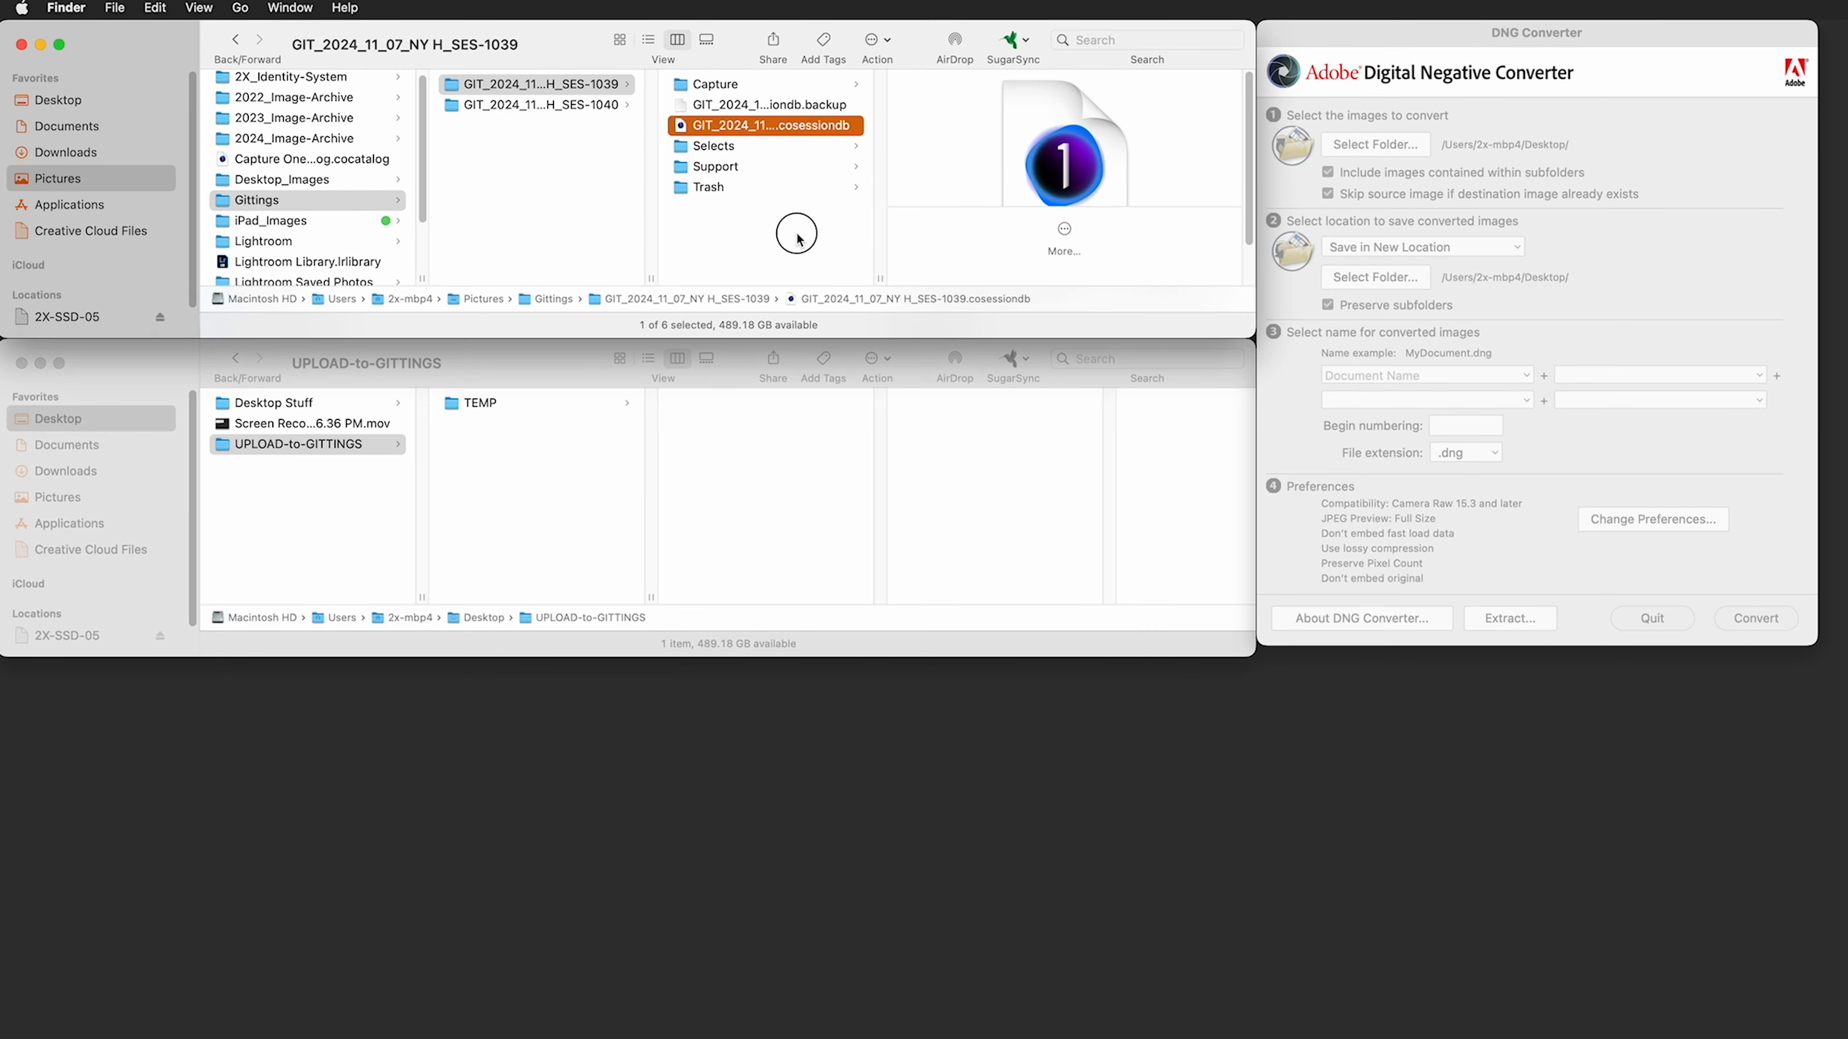
- Switch to Finder and inspect the ARW file and its XMP sidecar in the session's SES-1039_Session_Images_ capture folder
left_click(796, 234)
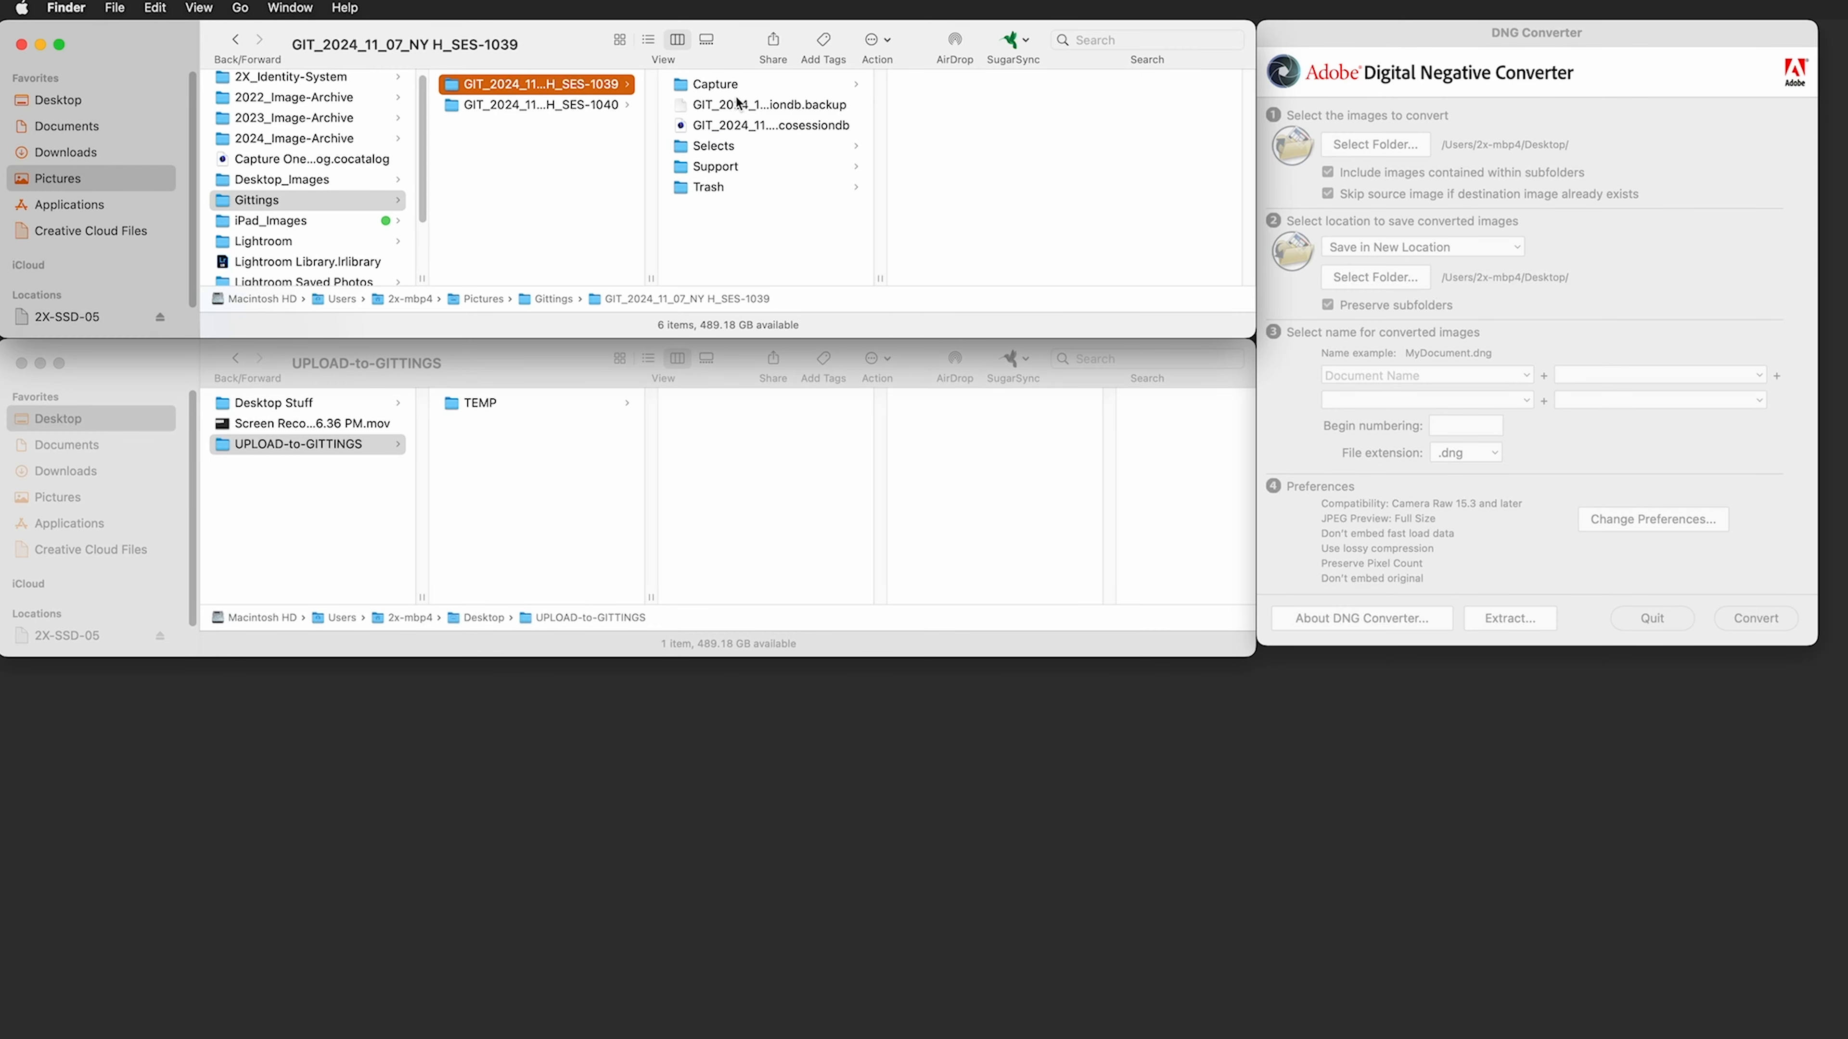
left_click(751, 85)
left_click(1068, 88)
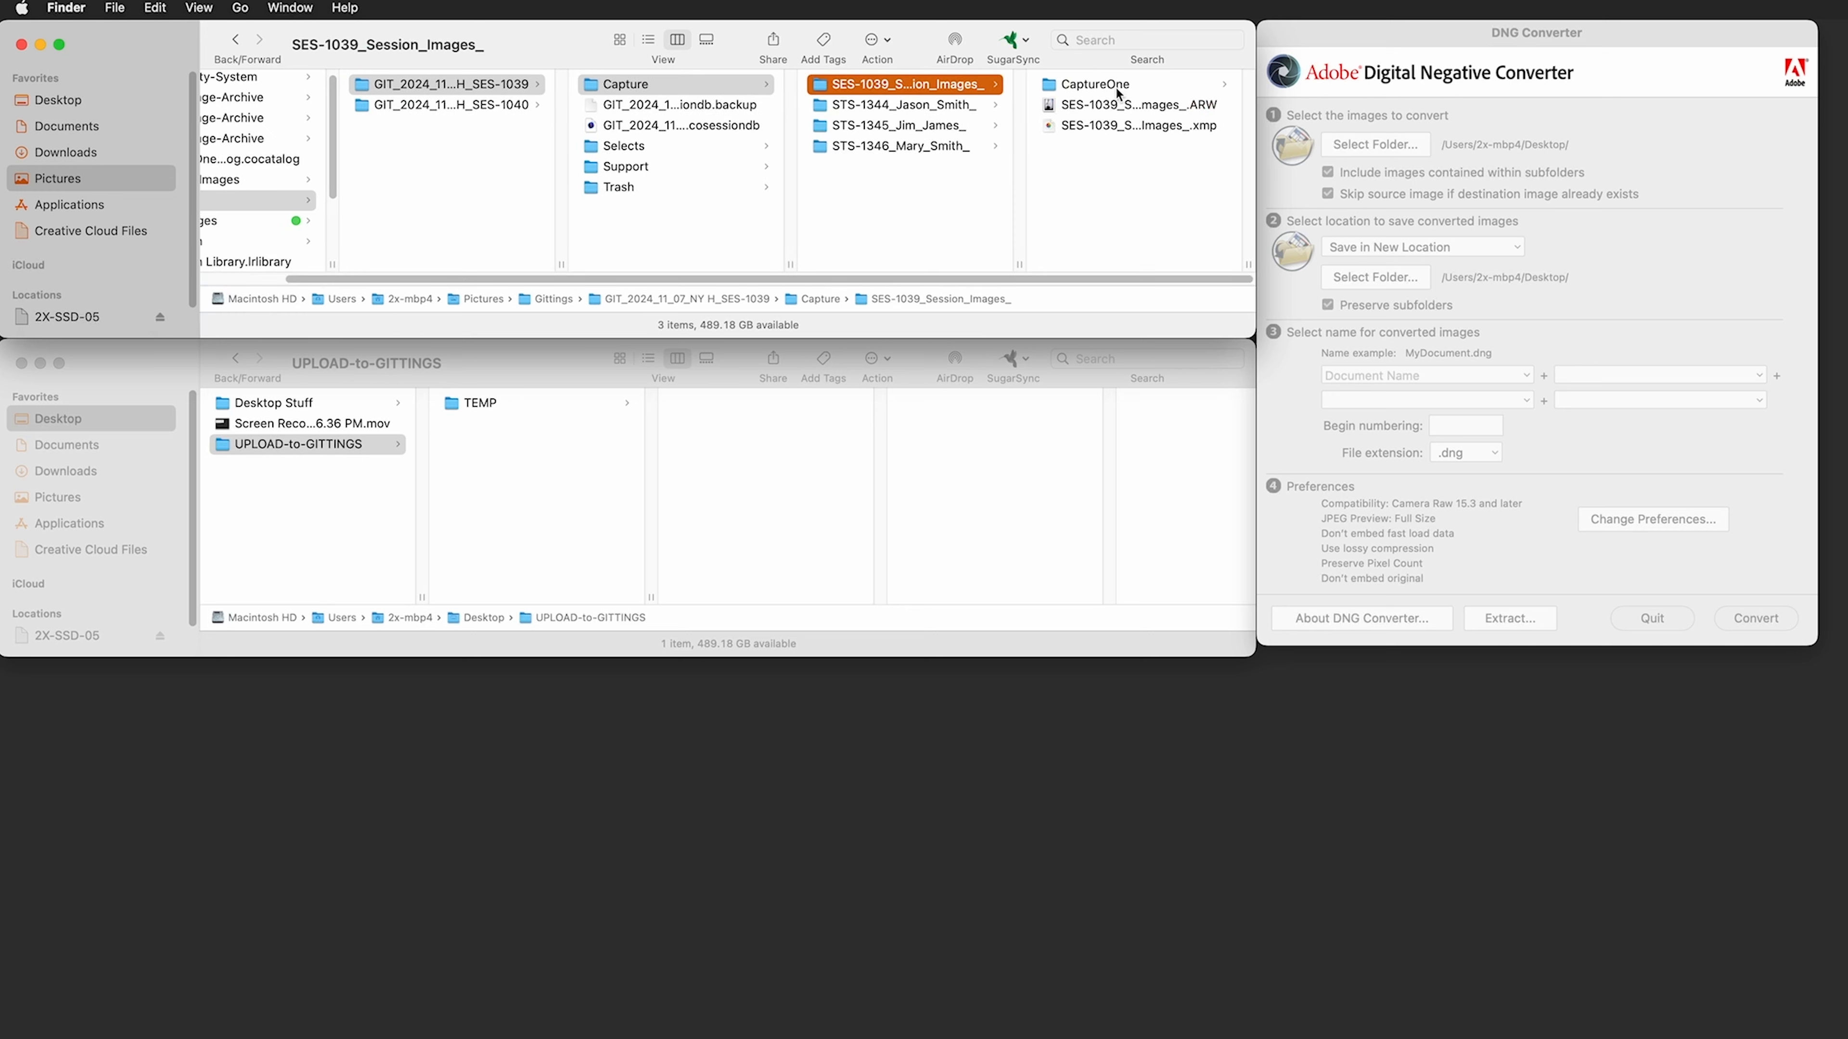
left_click(1194, 108)
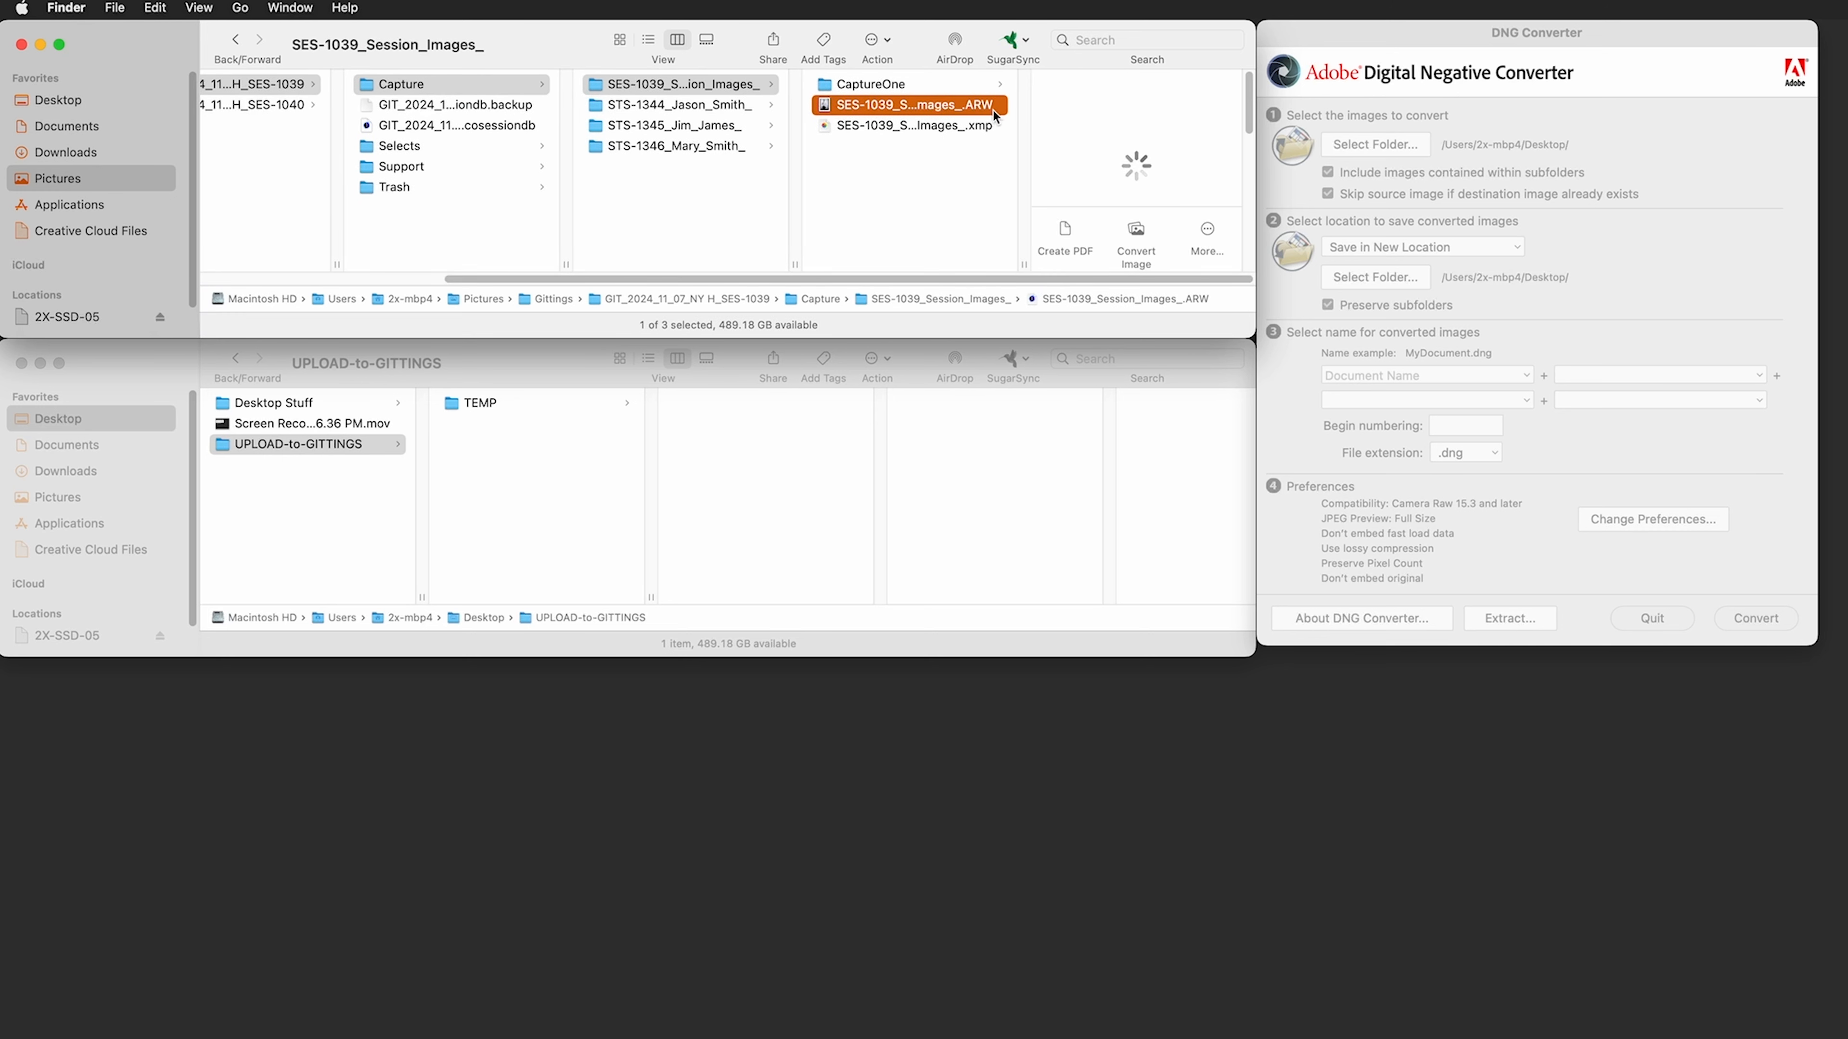
left_click(978, 129)
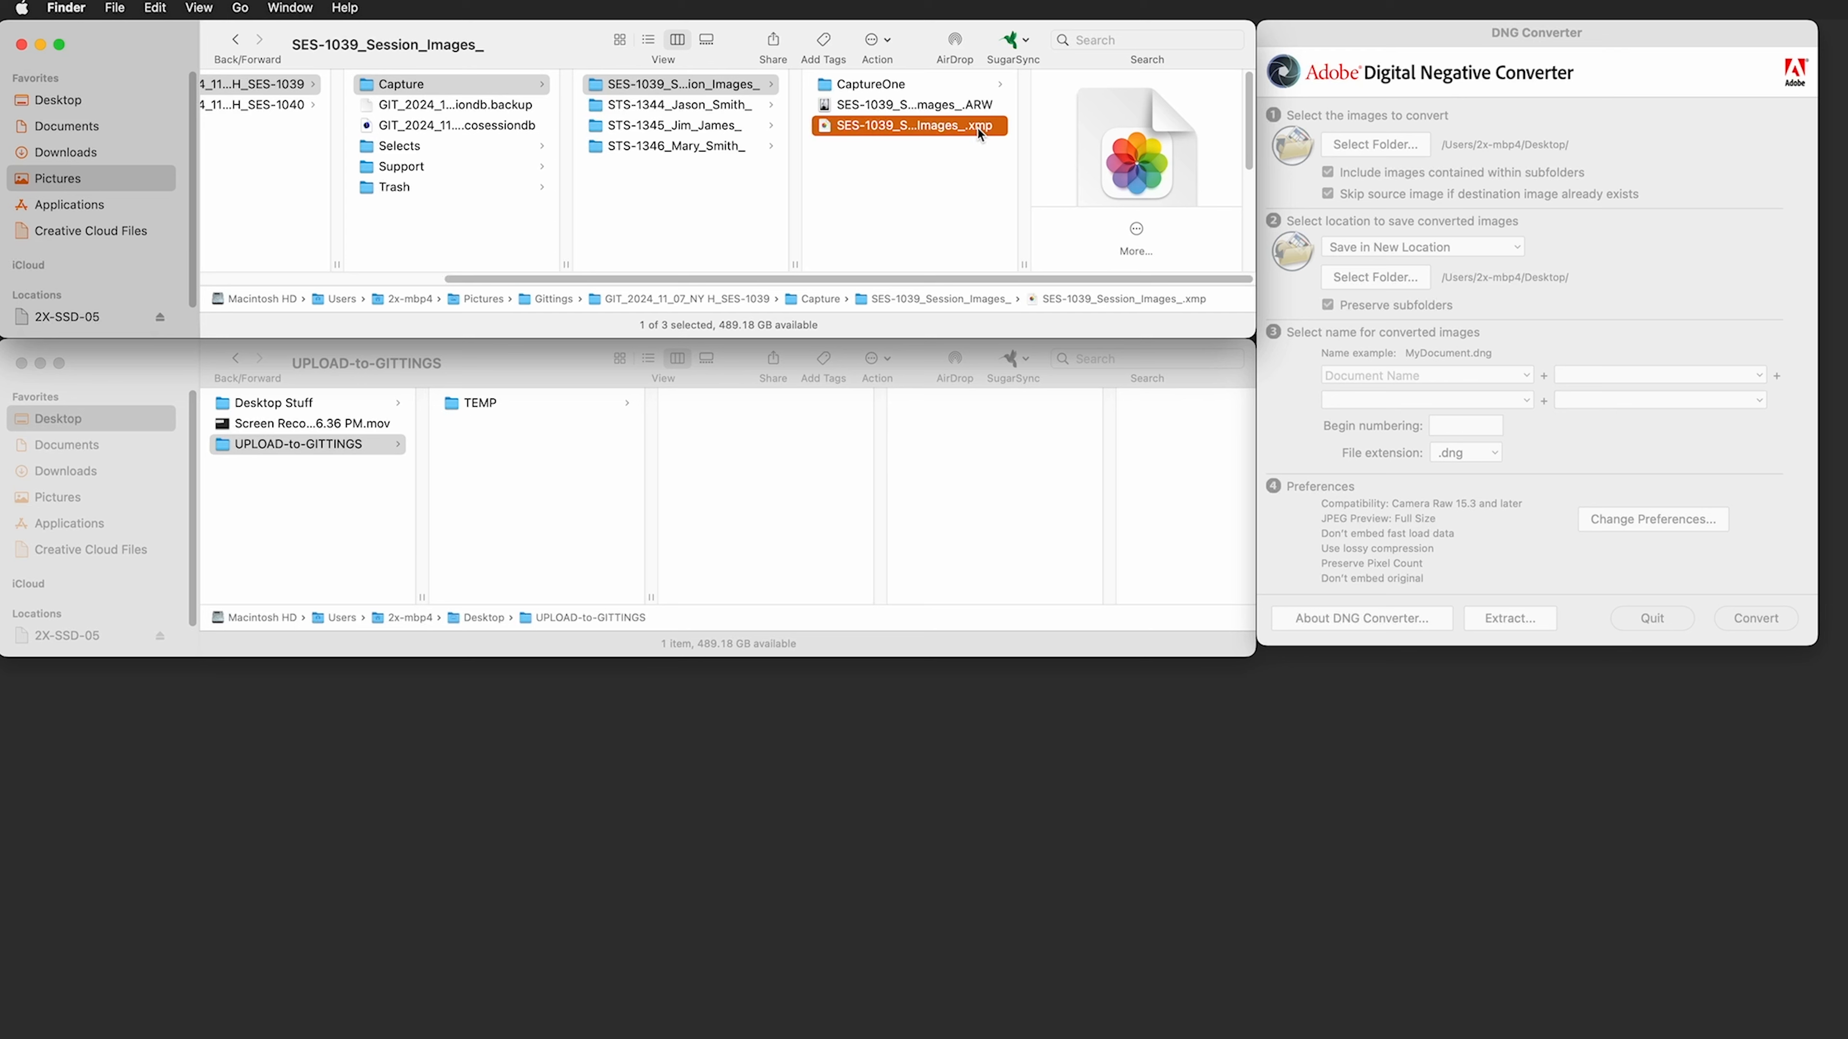
- Check the STS-1344 and STS-1345 subject folders for XMP sidecar files beside the raw images
left_click(732, 107)
left_click(889, 110)
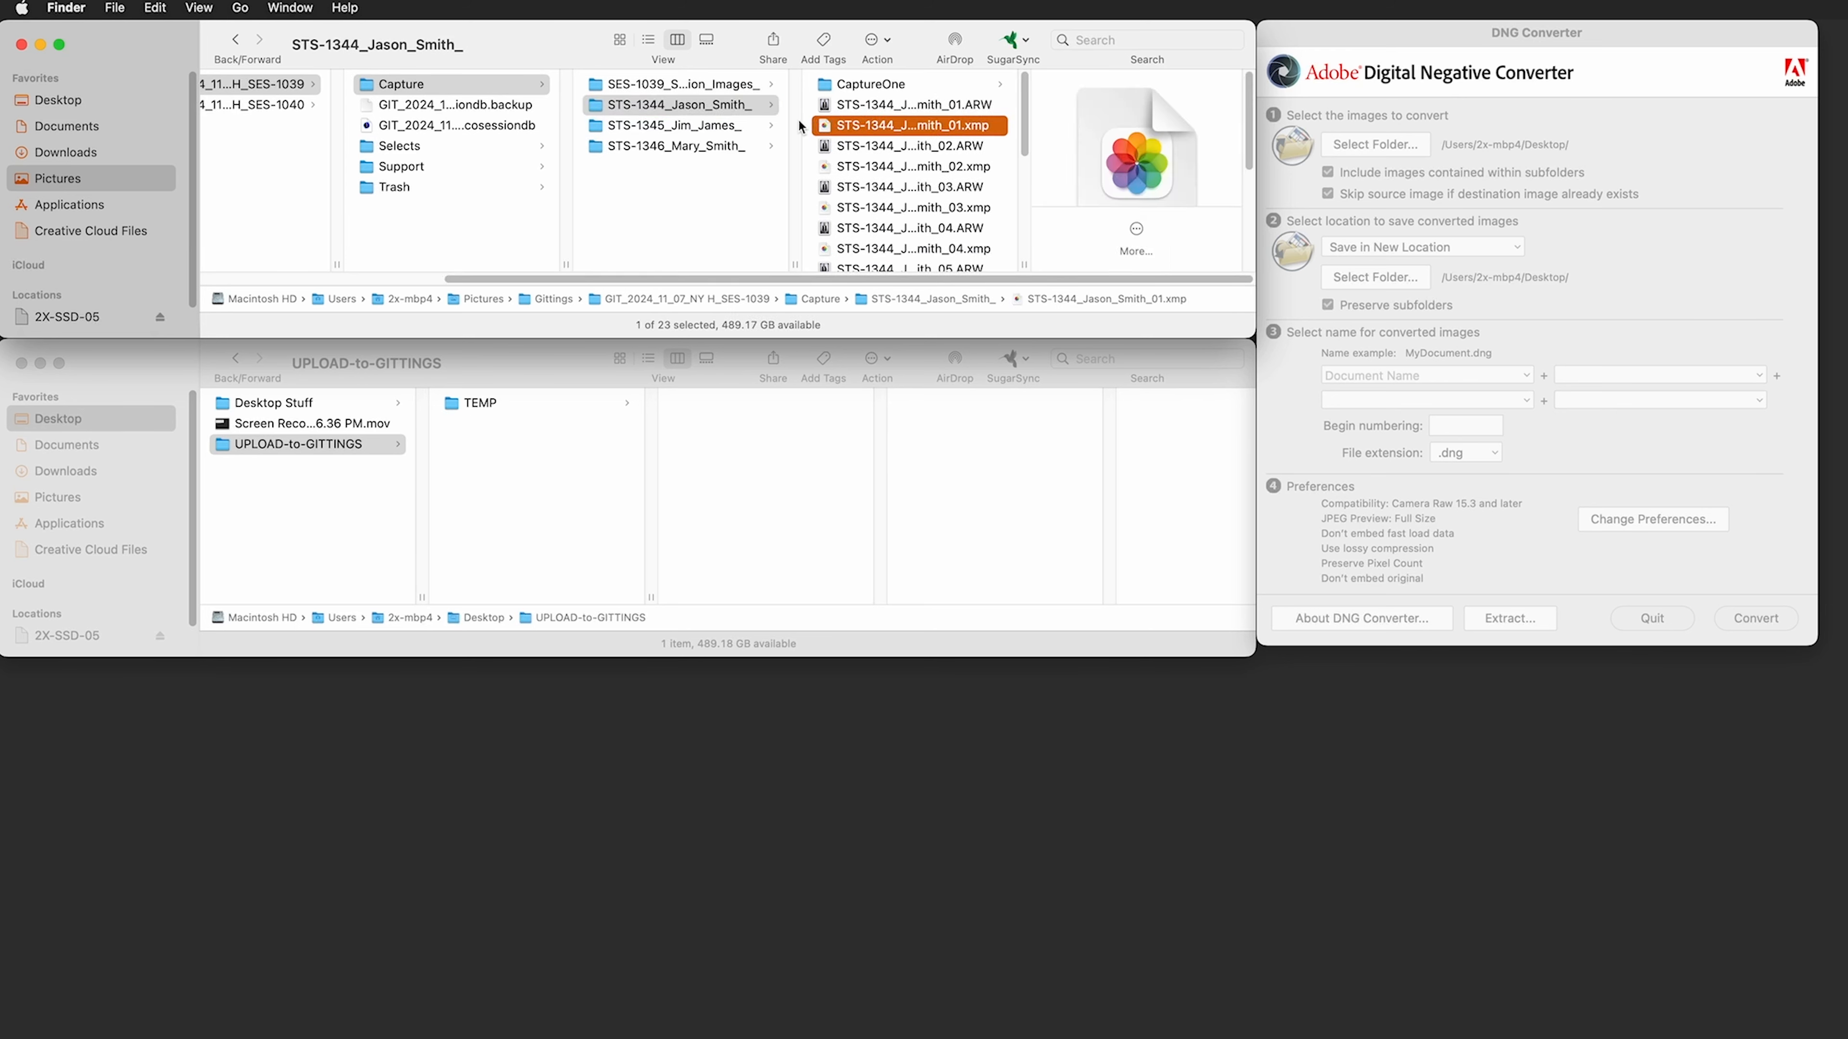
key("Left")
key("Down")
key("Right")
left_click(910, 123)
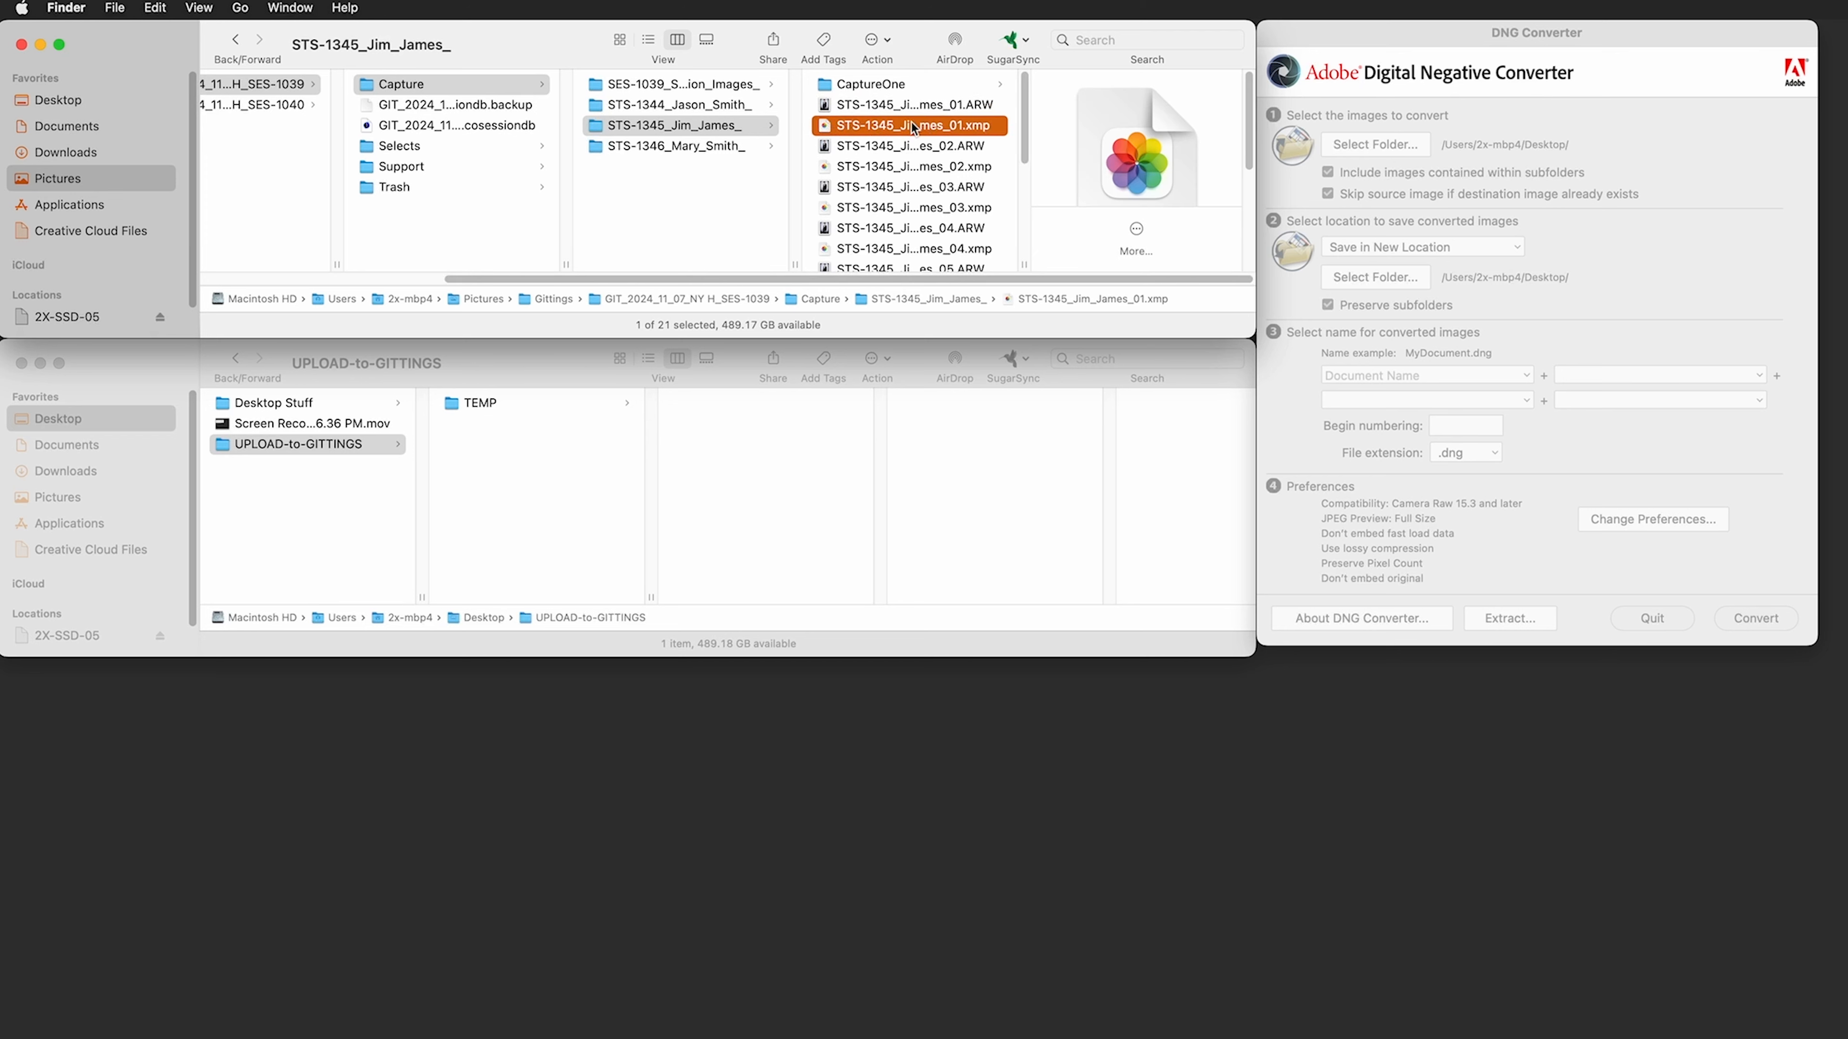
left_click(1642, 195)
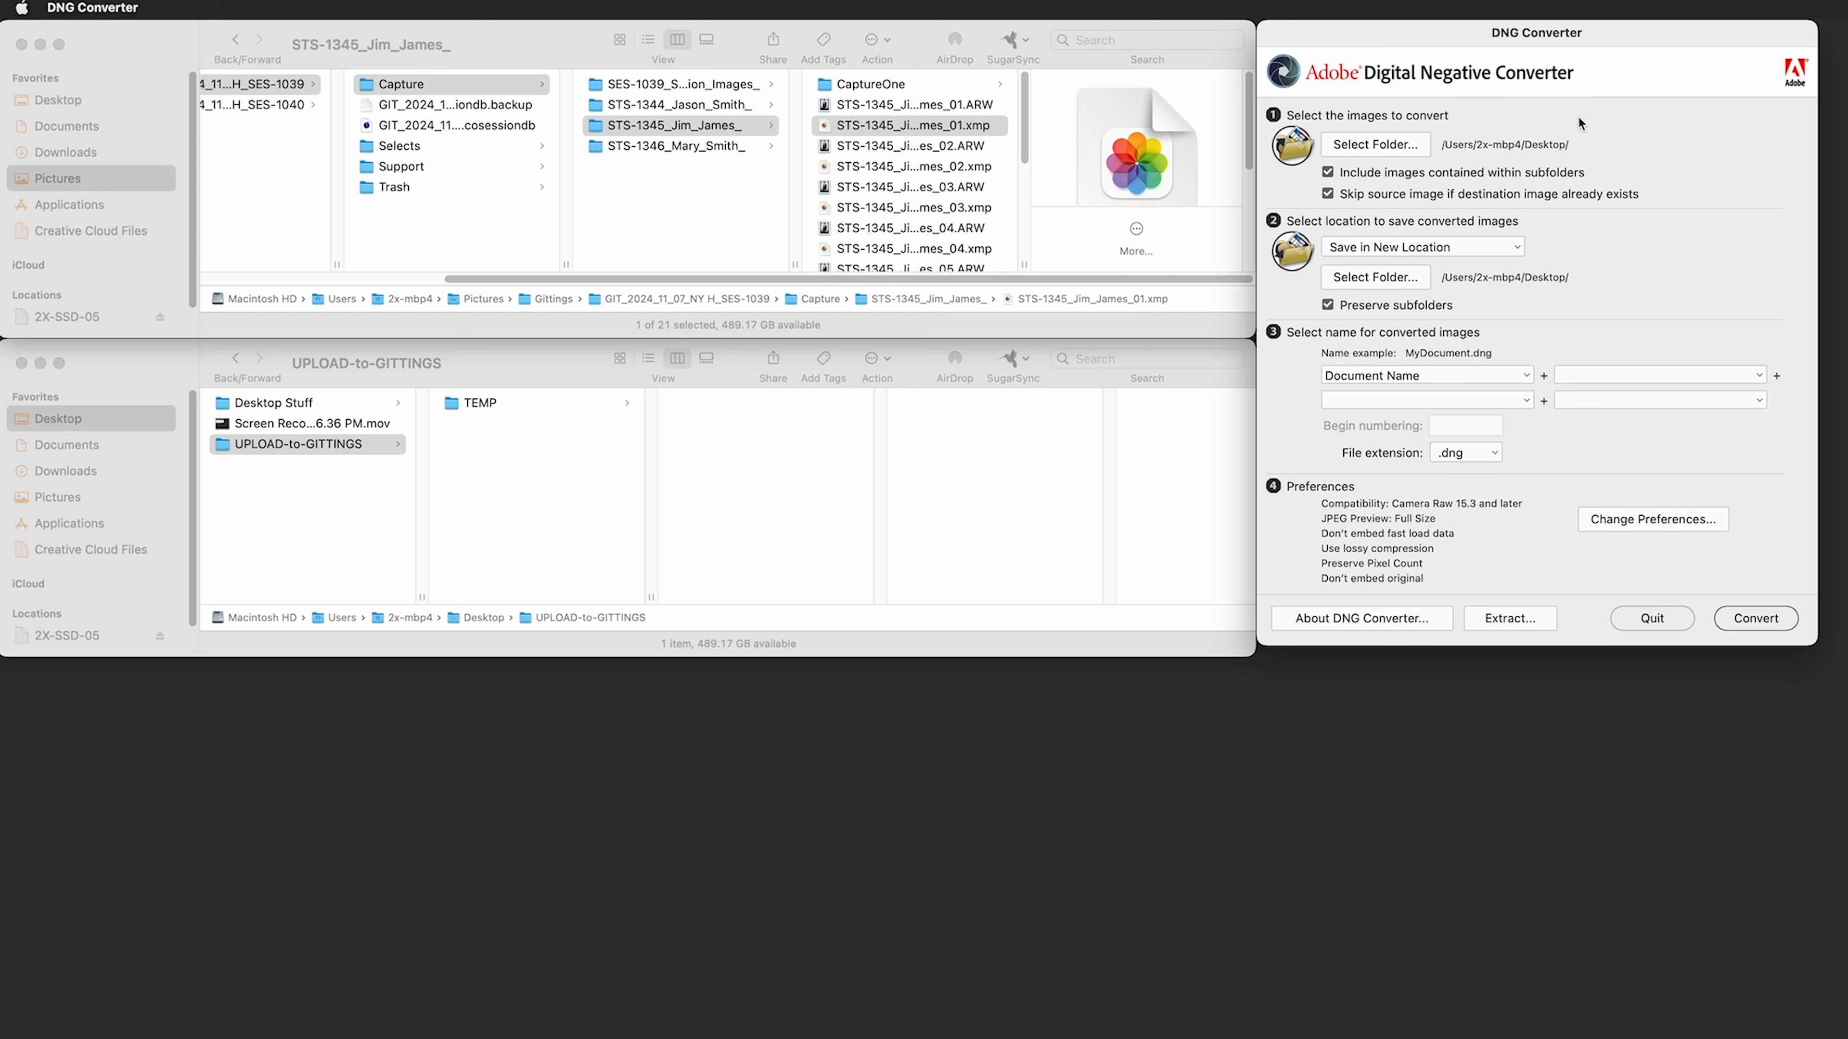
- Create a folder named GIT_2024_11_07_NY H_SES-1039 inside UPLOAD-to-GITTINGS, matching the original session folder's name
left_click_drag(633, 279, 540, 278)
left_click(480, 86)
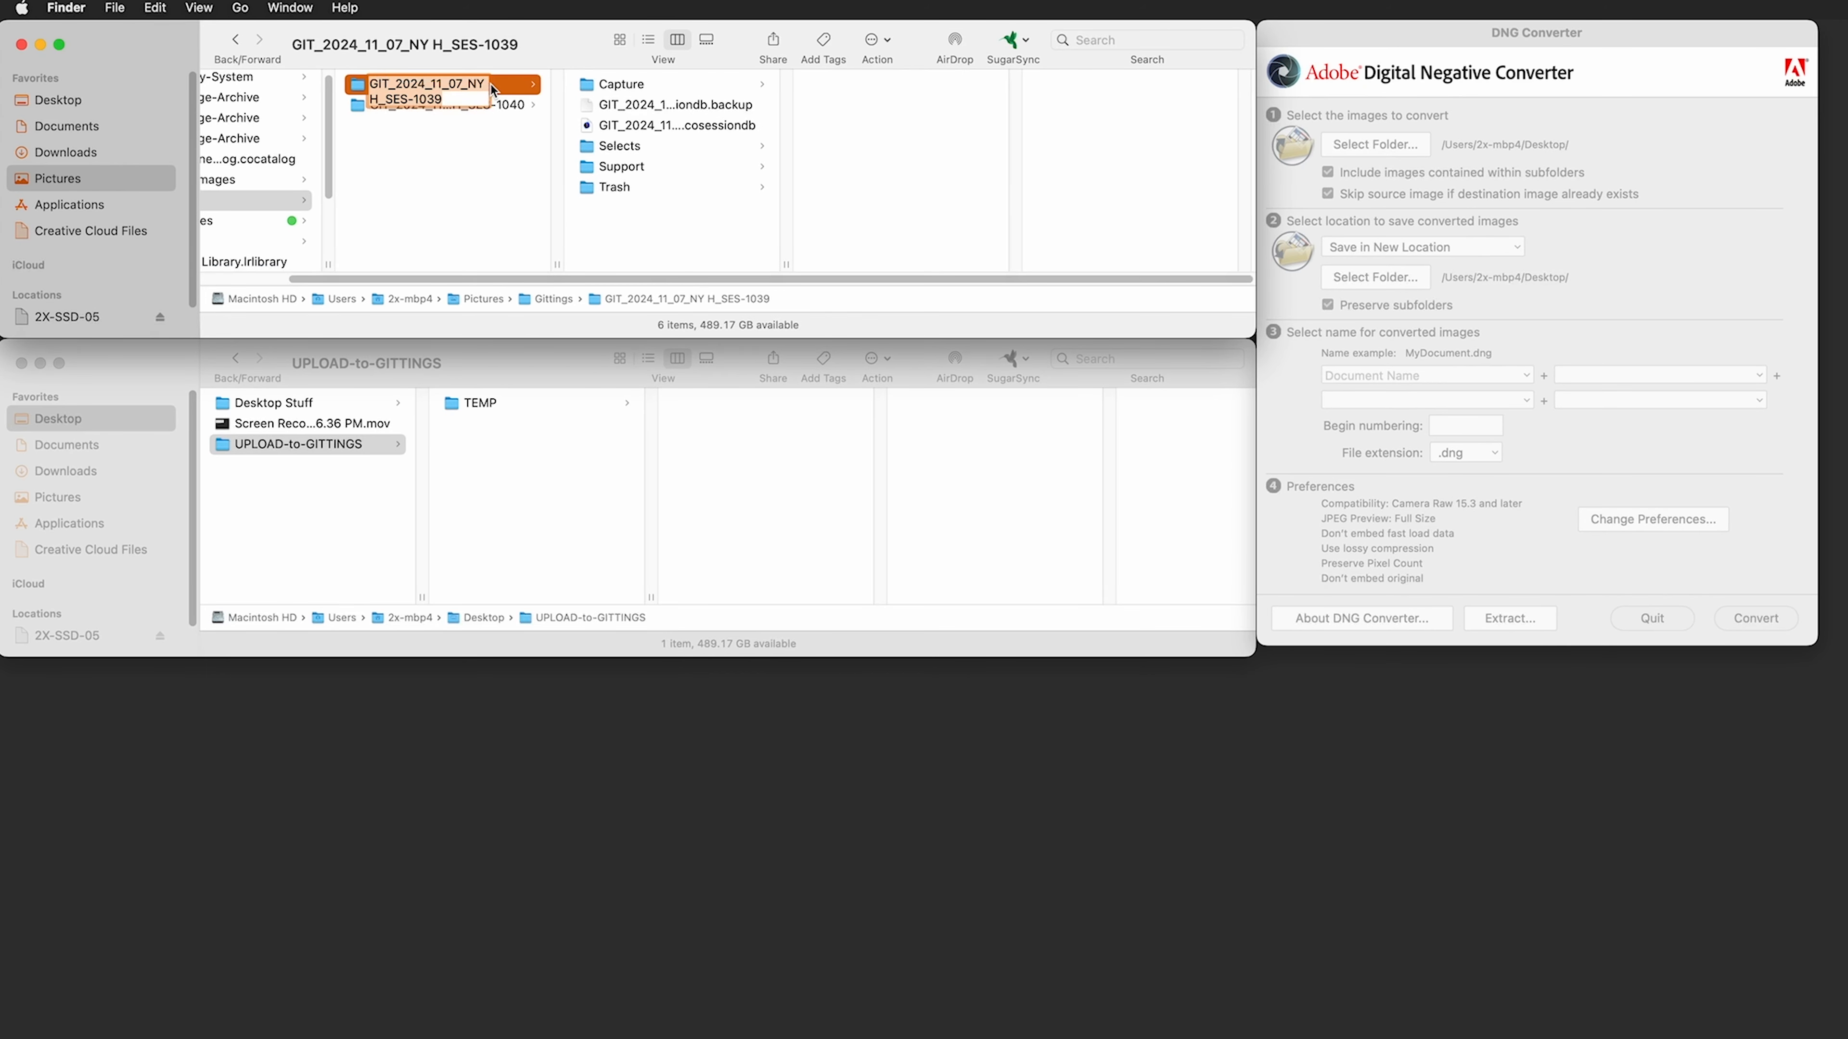
left_click(518, 547)
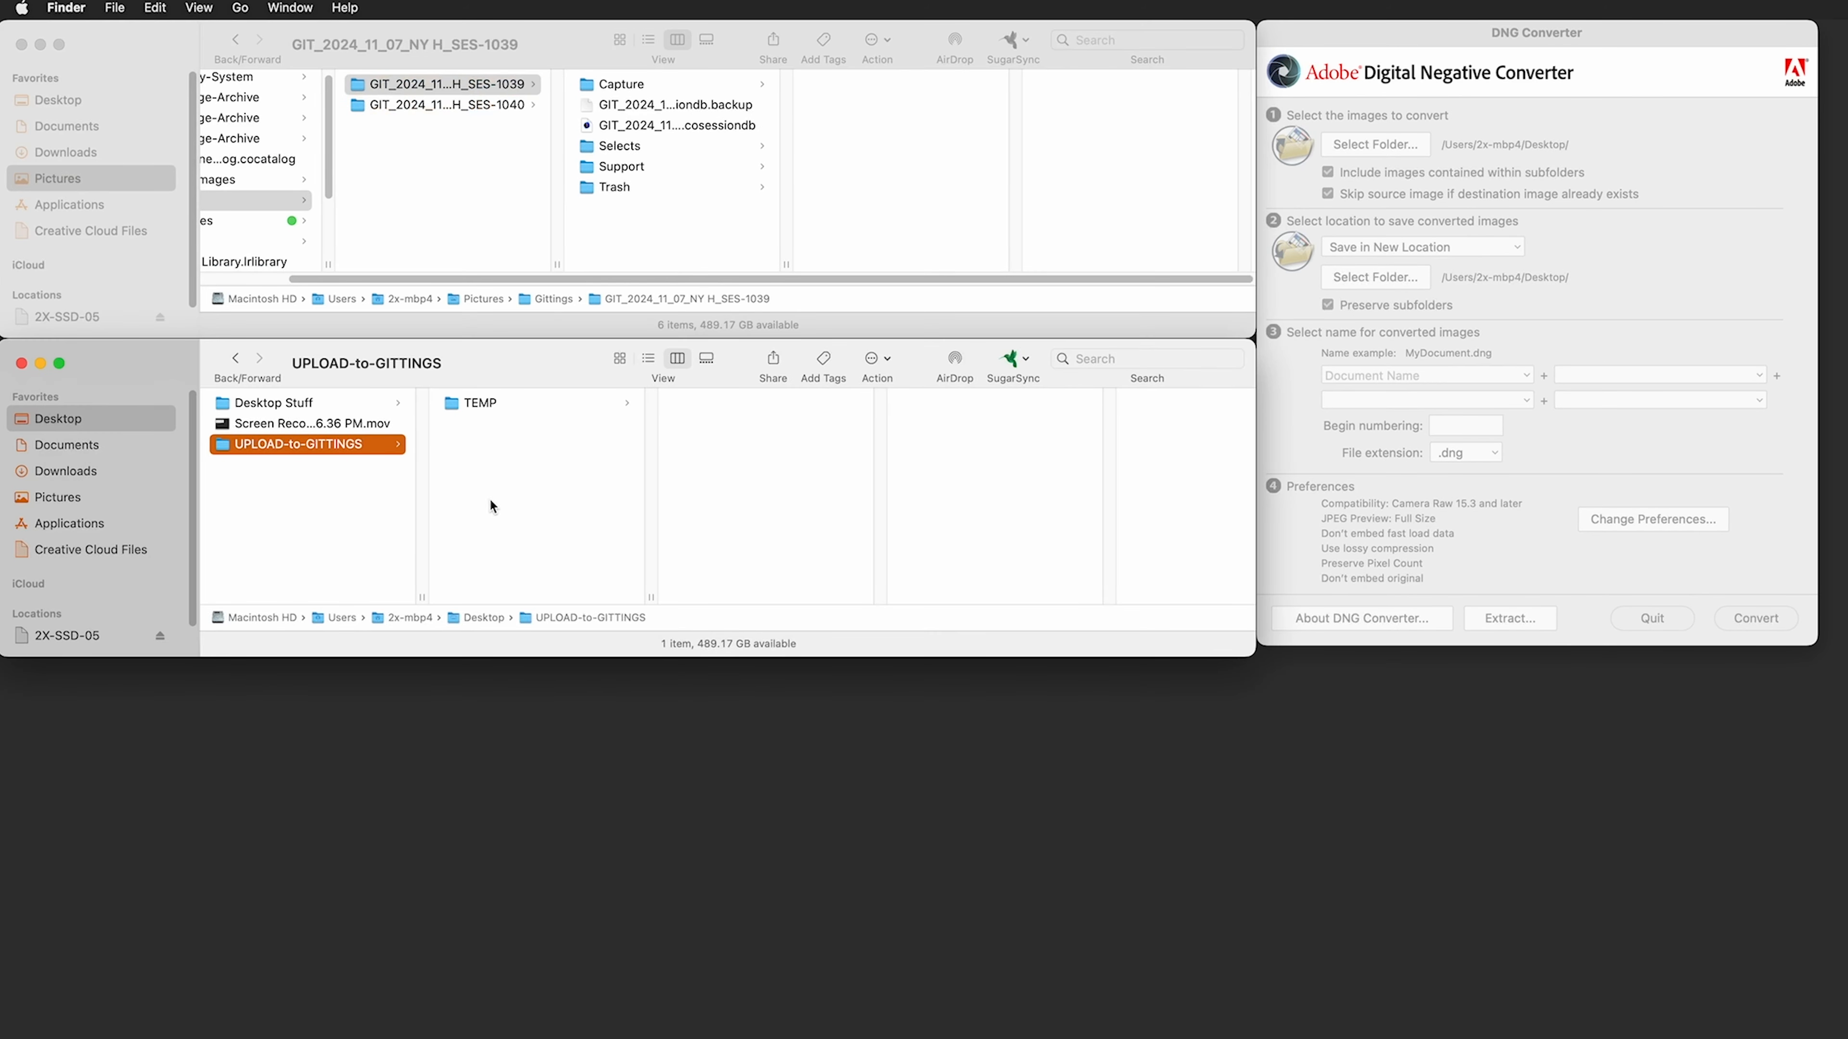
key("super+shift+n")
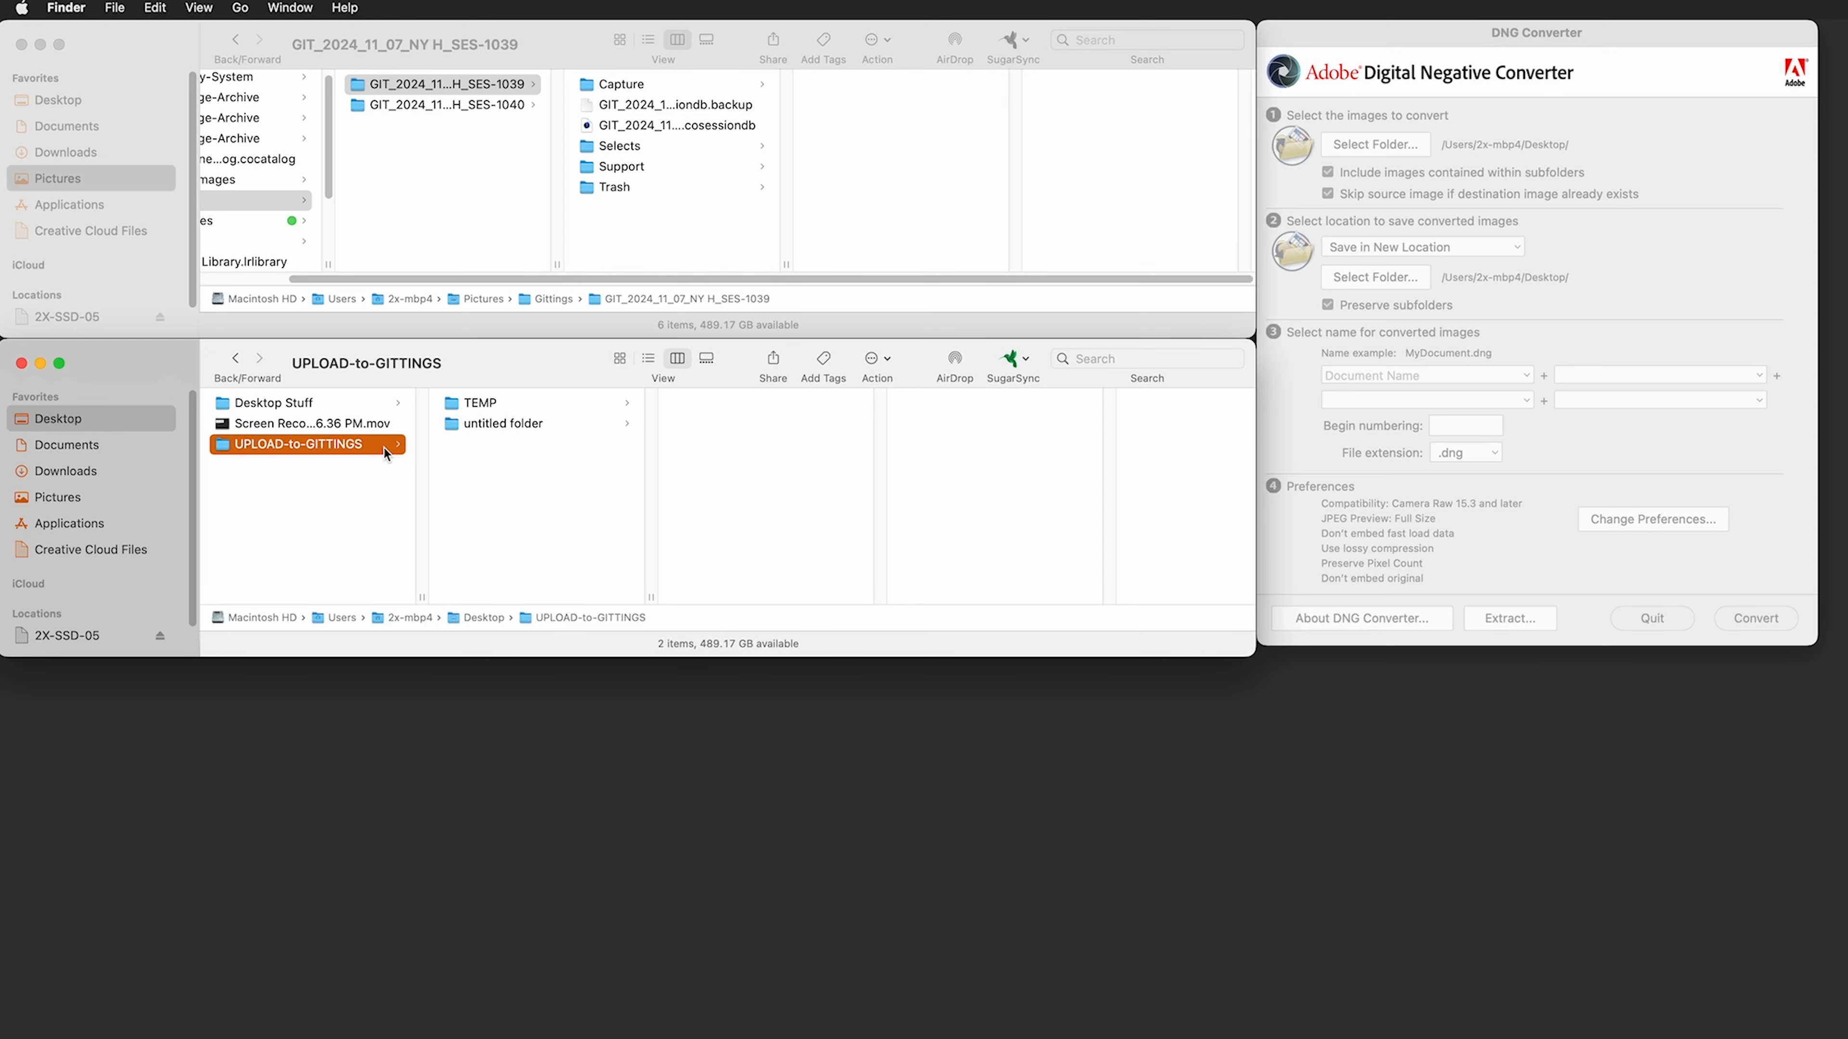
type("GIT_2024_11_07_NY H_SES-1039")
key("Return")
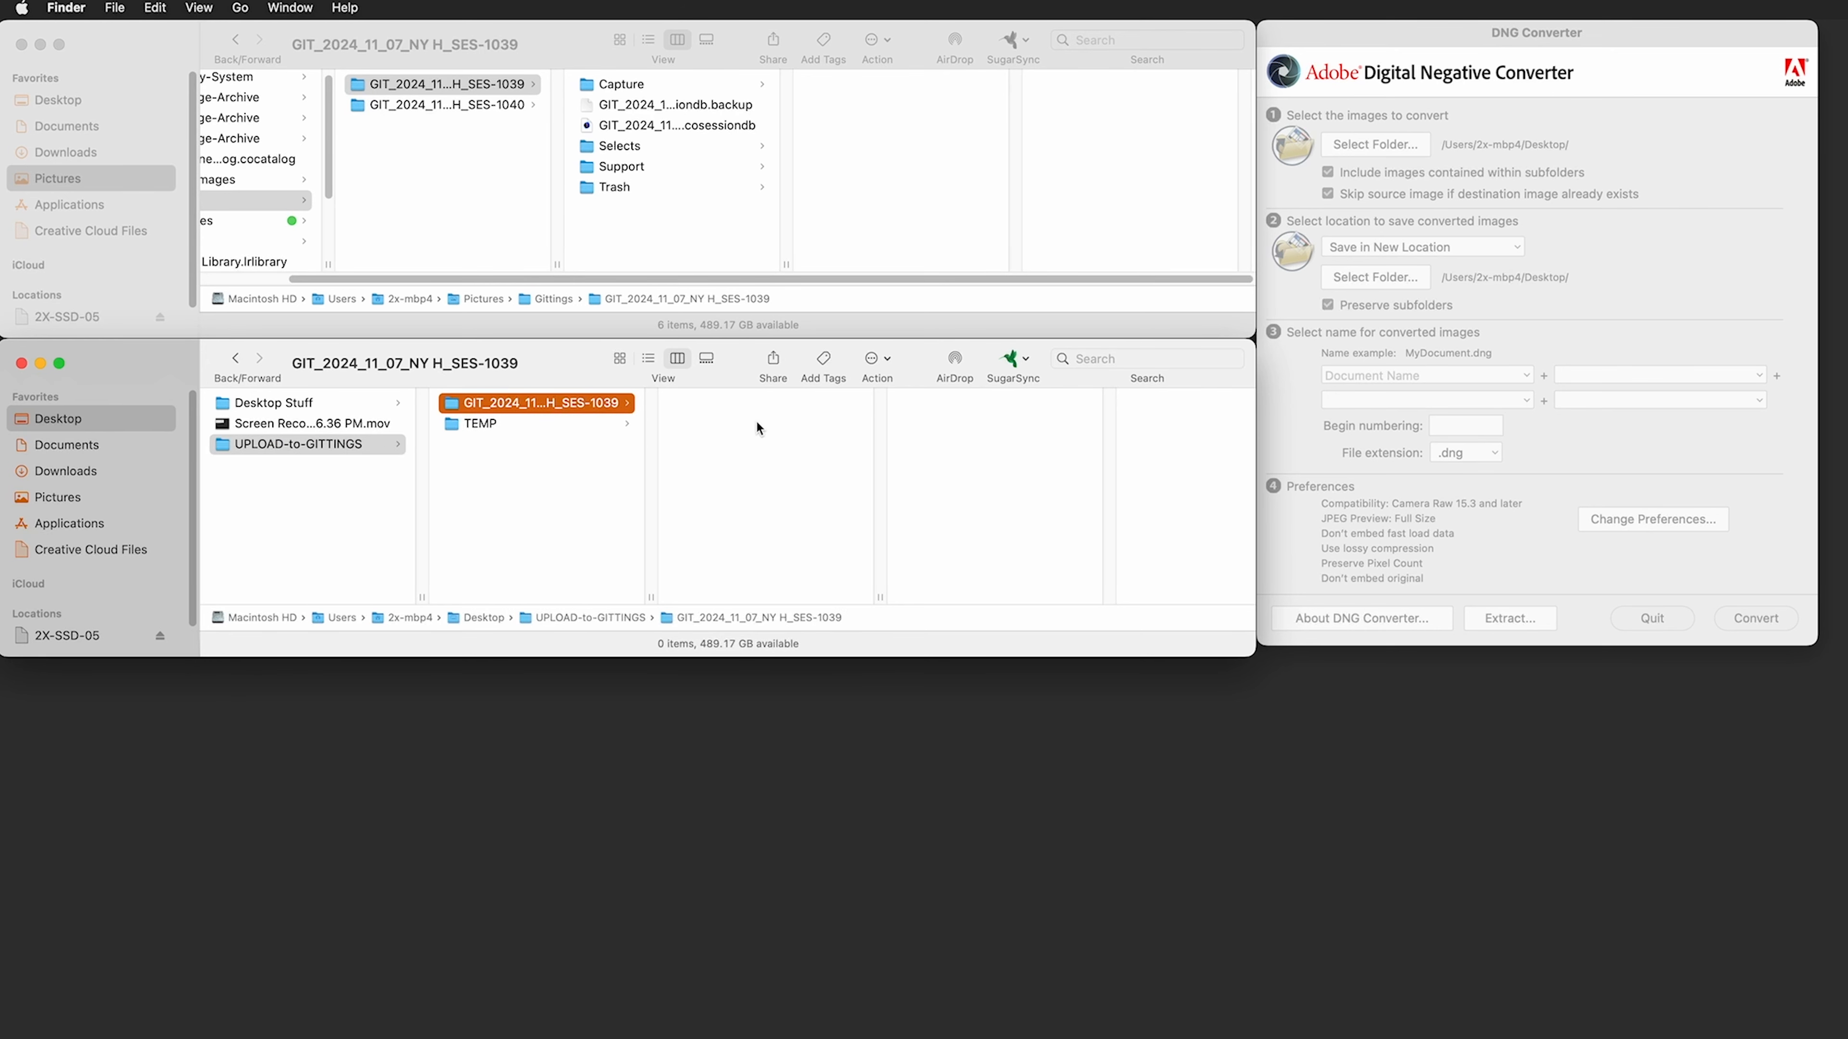
- In DNG Converter, set Pictures/Gittings/GIT_2024_11_07_NY H_SES-1039 as the source, including subfolders and skipping images that already exist at the destination
left_click(1700, 160)
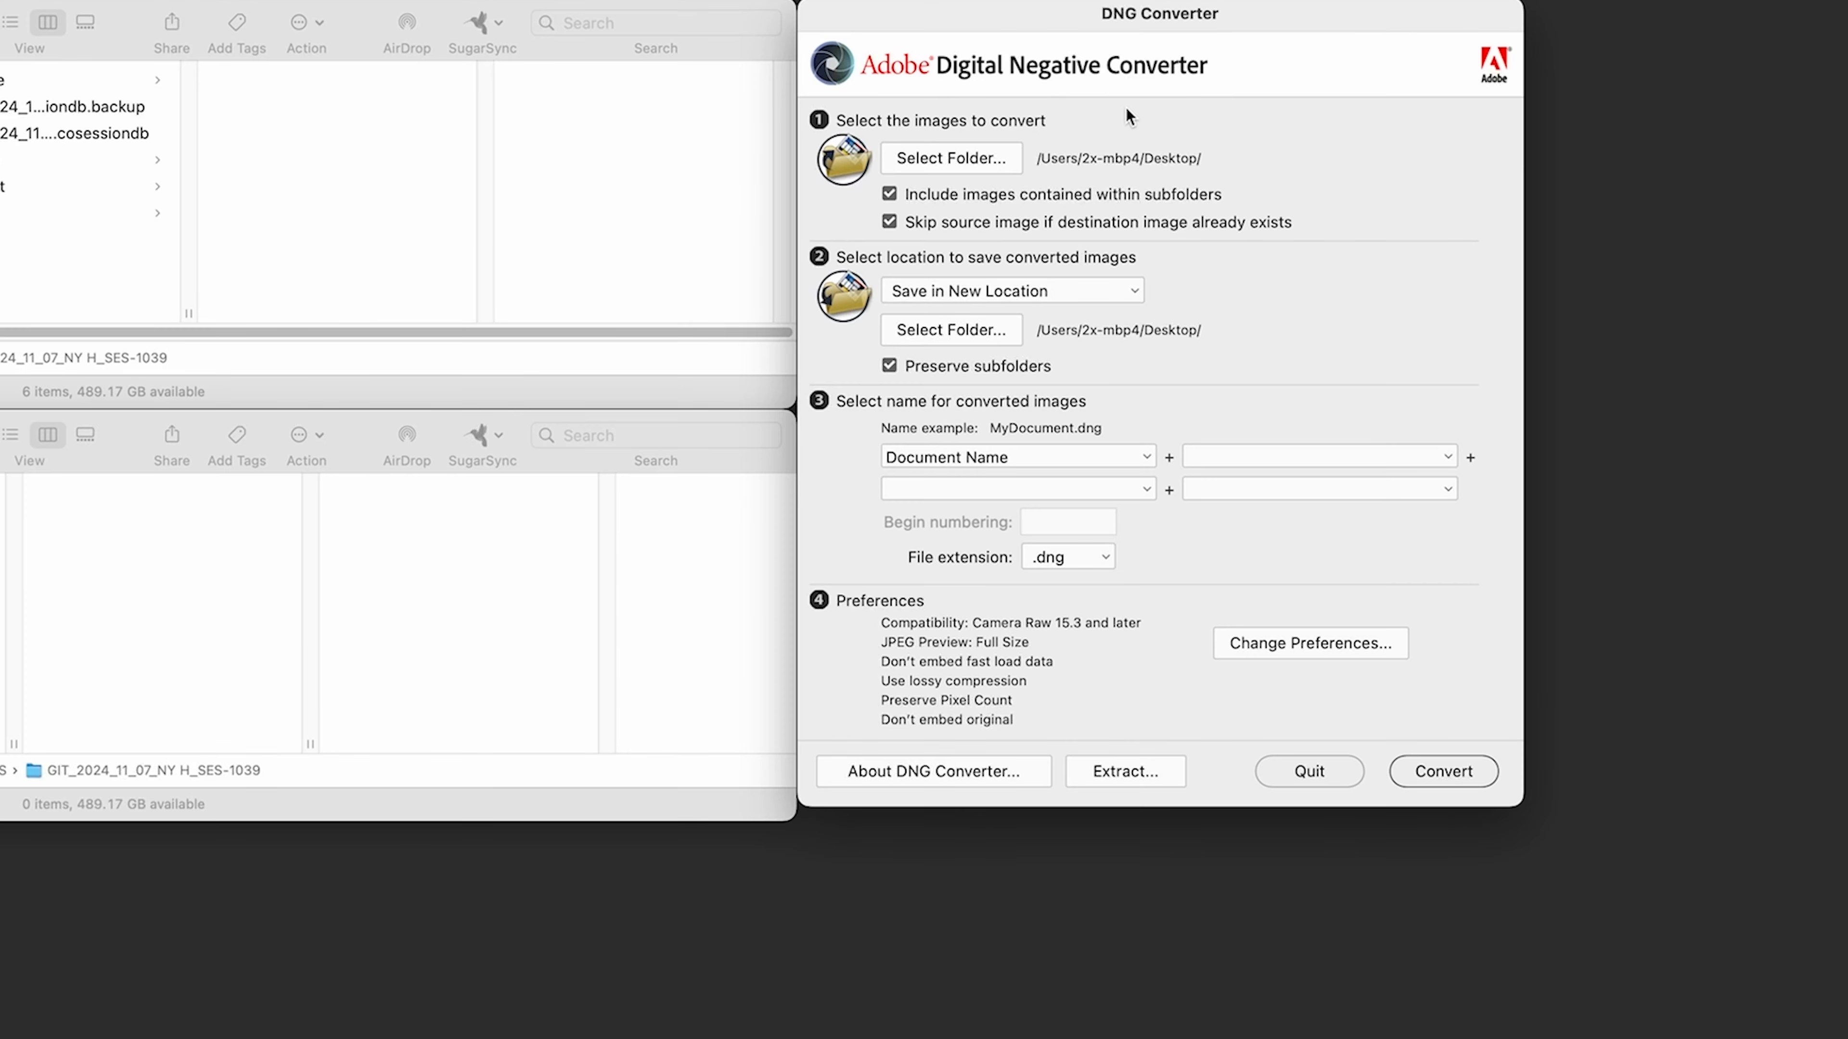
left_click(963, 154)
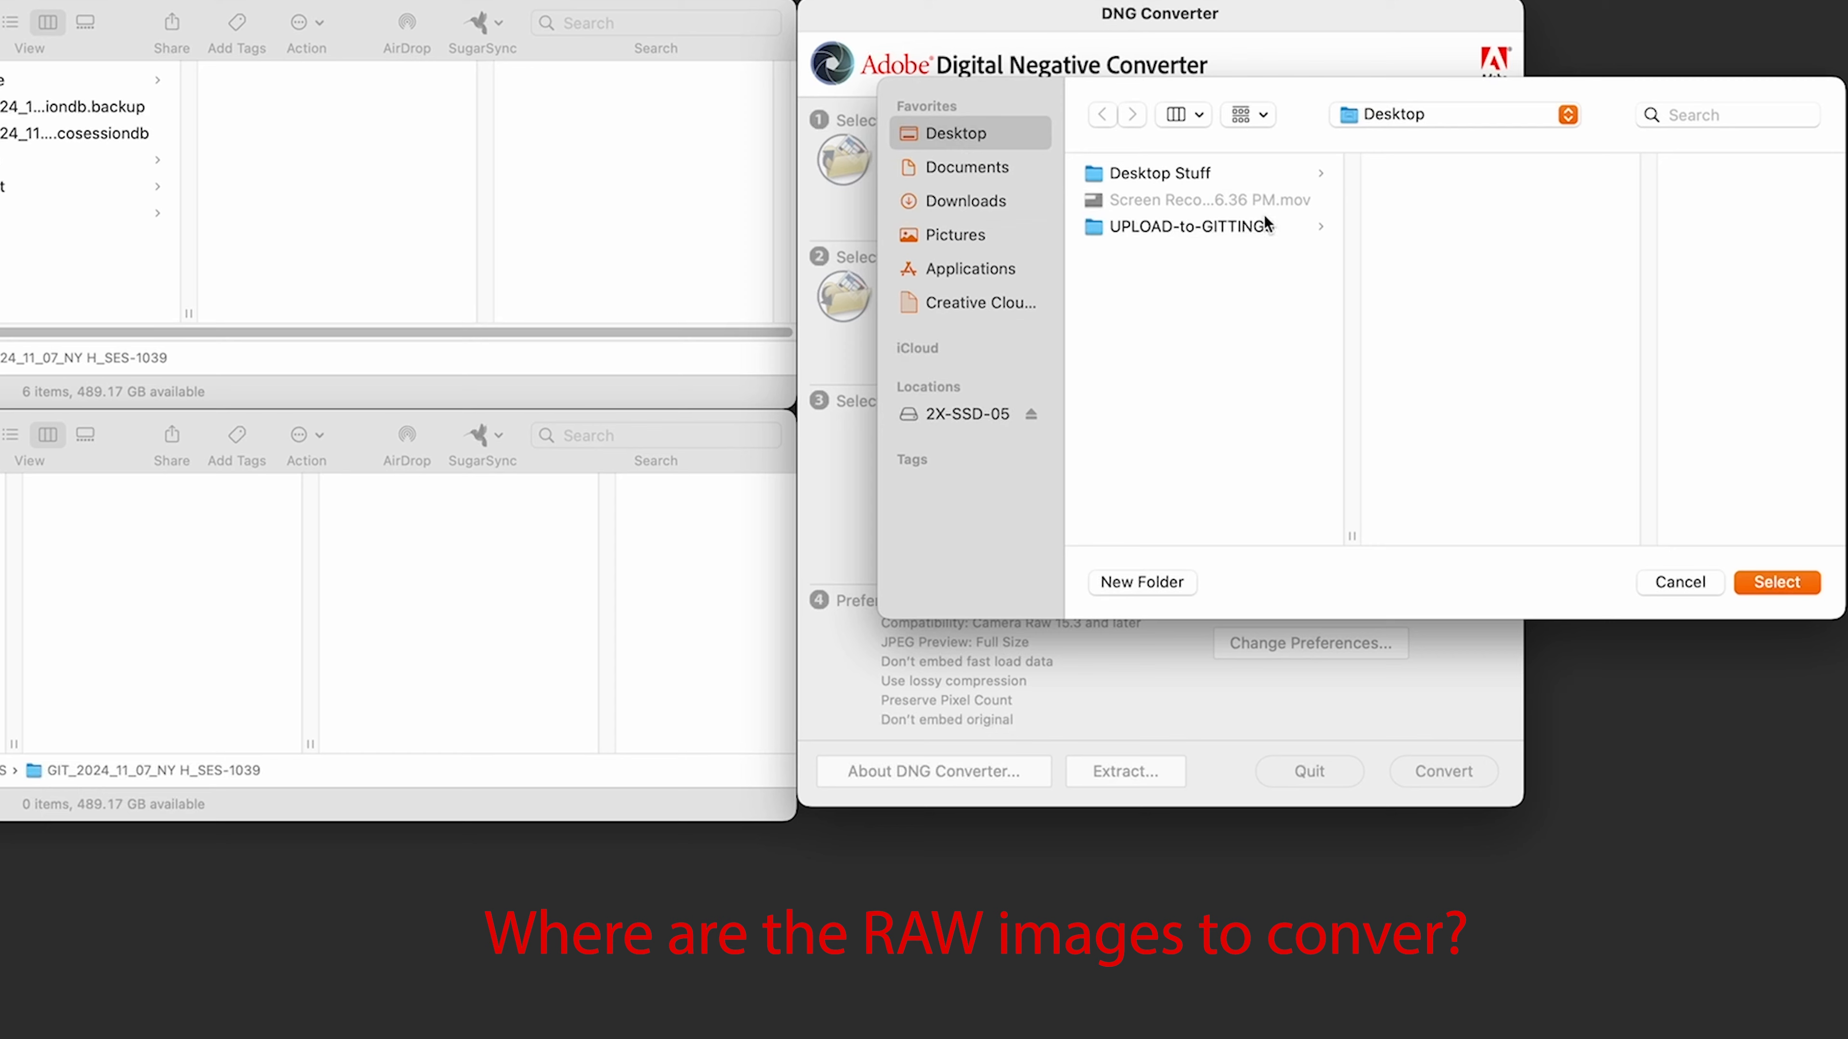
left_click(993, 243)
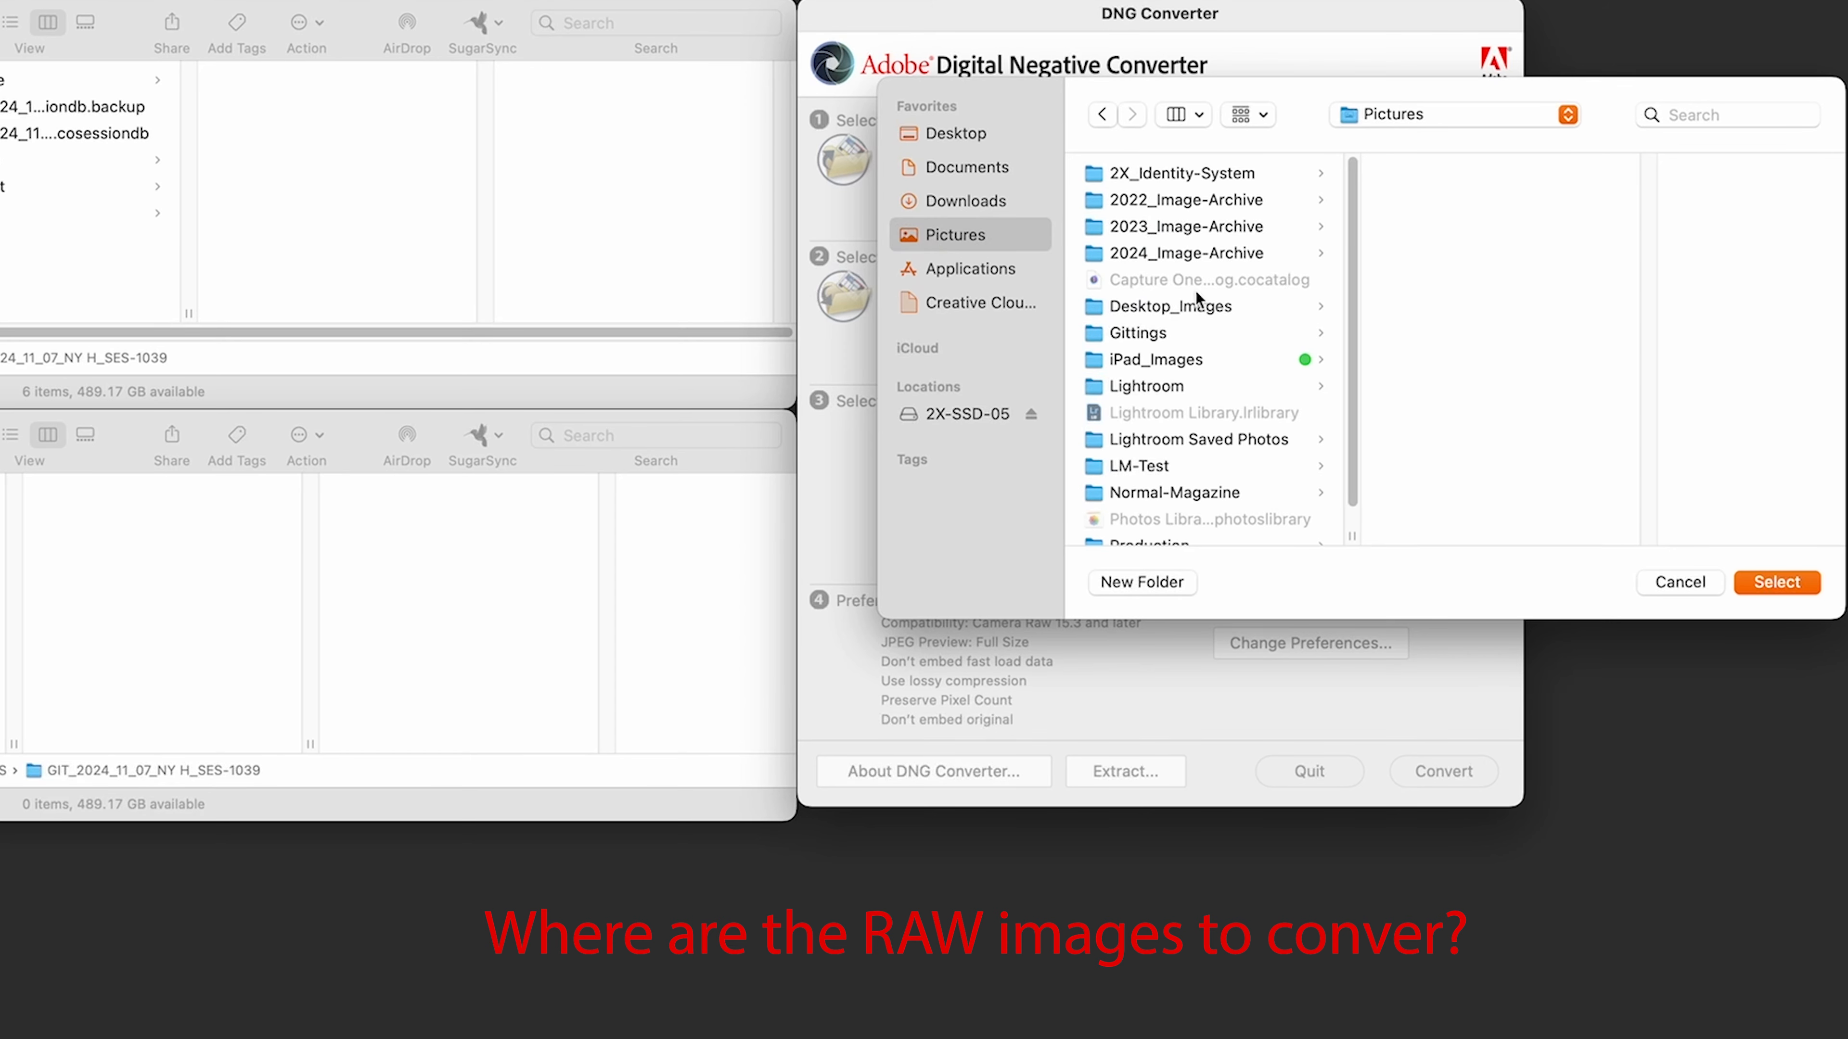
left_click(1167, 336)
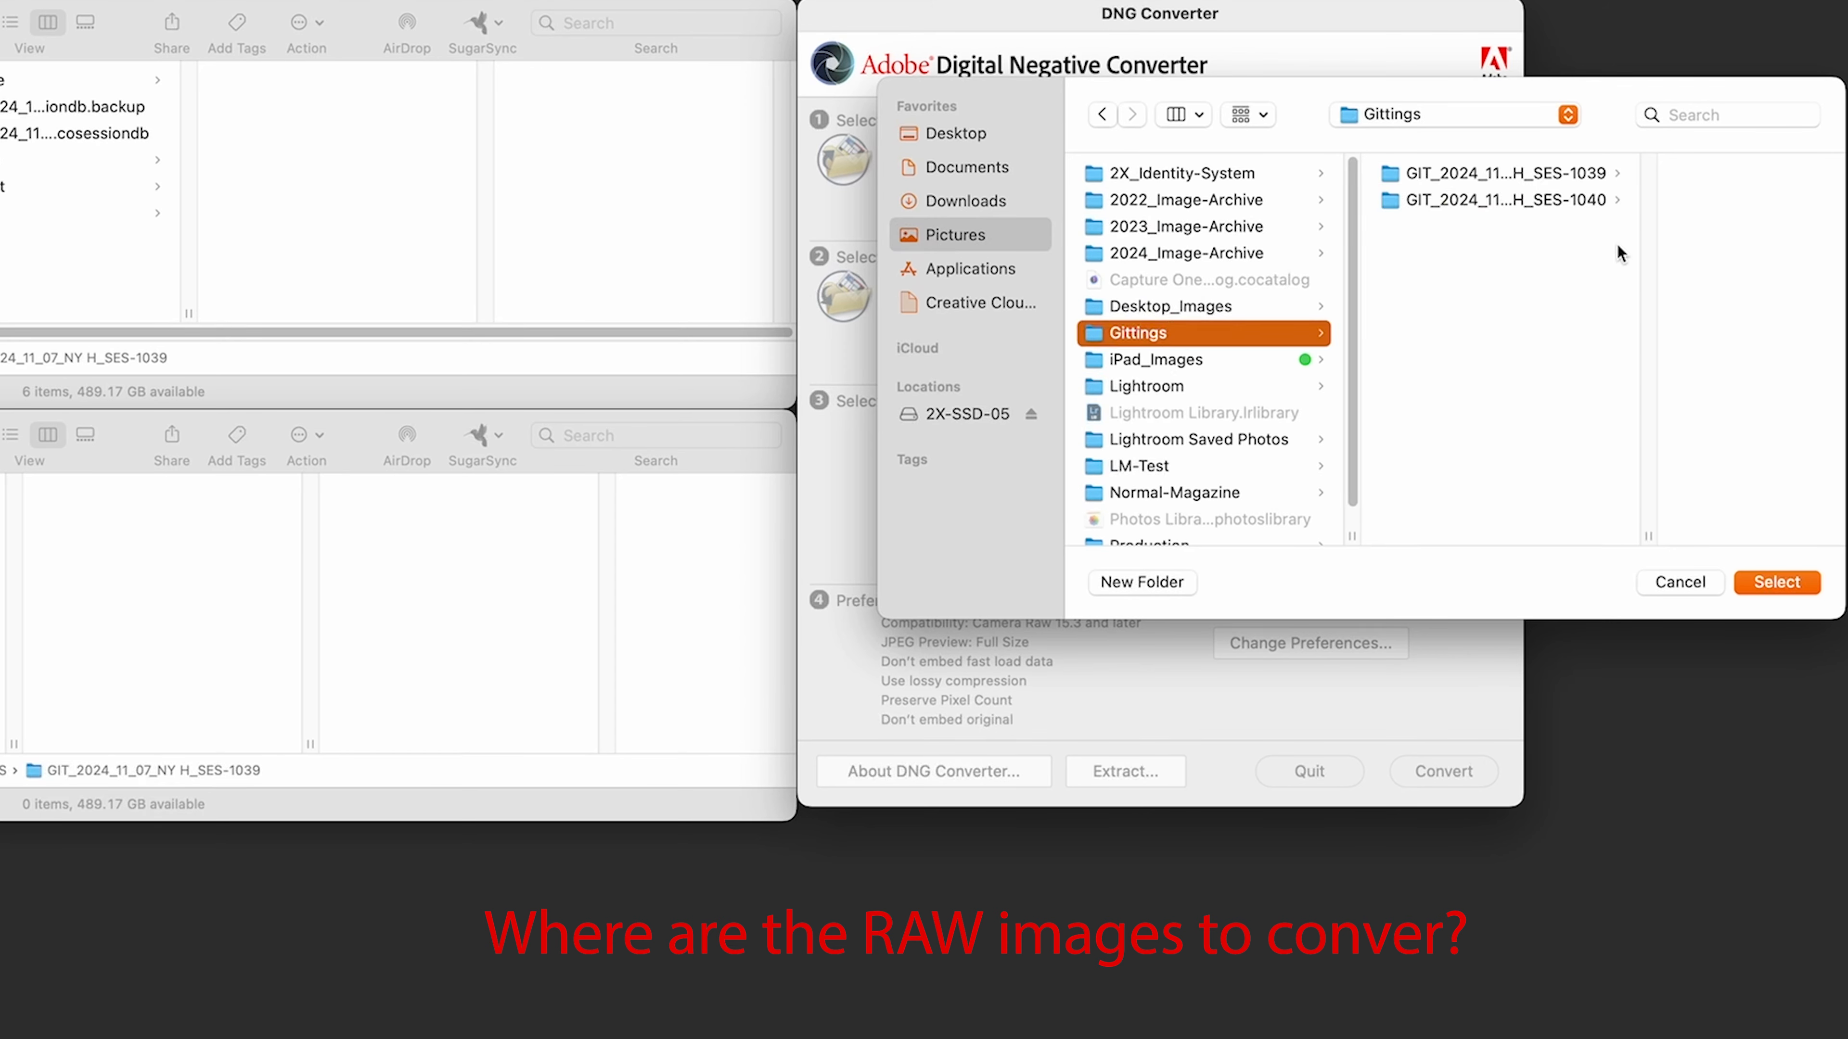
left_click(1575, 179)
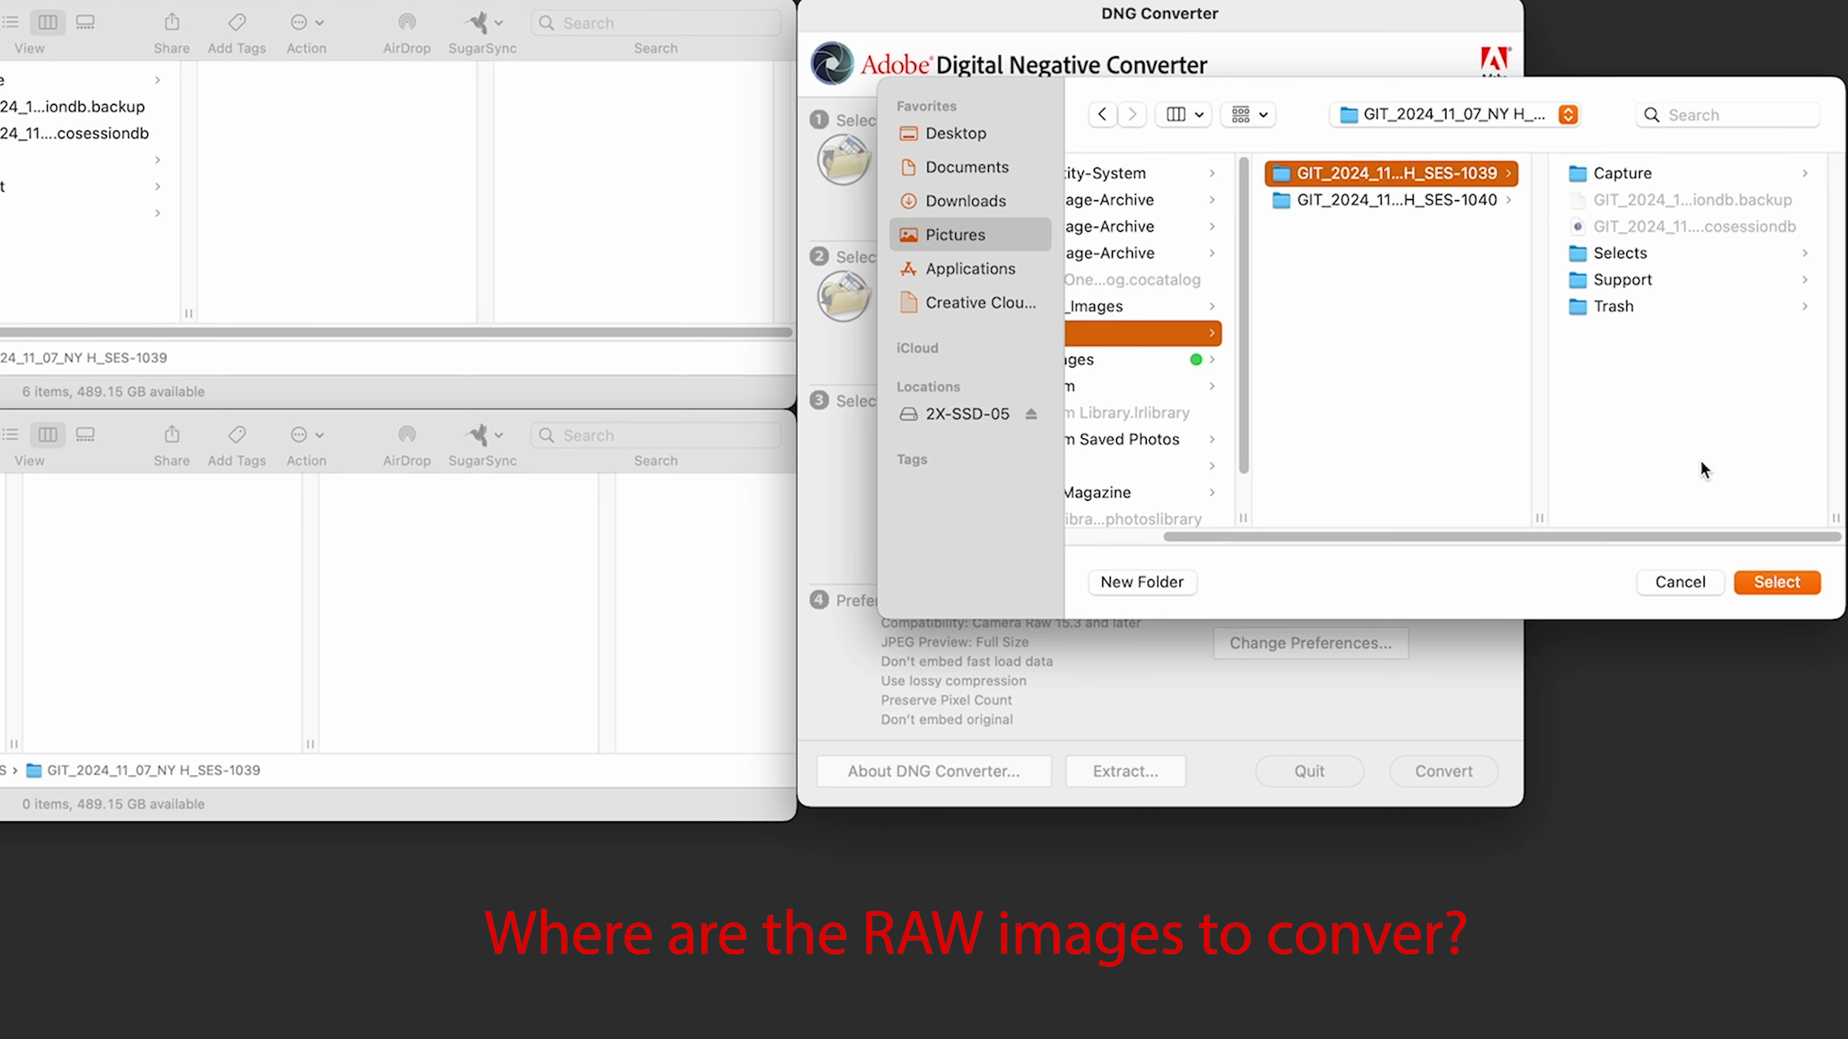
left_click(1777, 582)
left_click(890, 197)
left_click(887, 196)
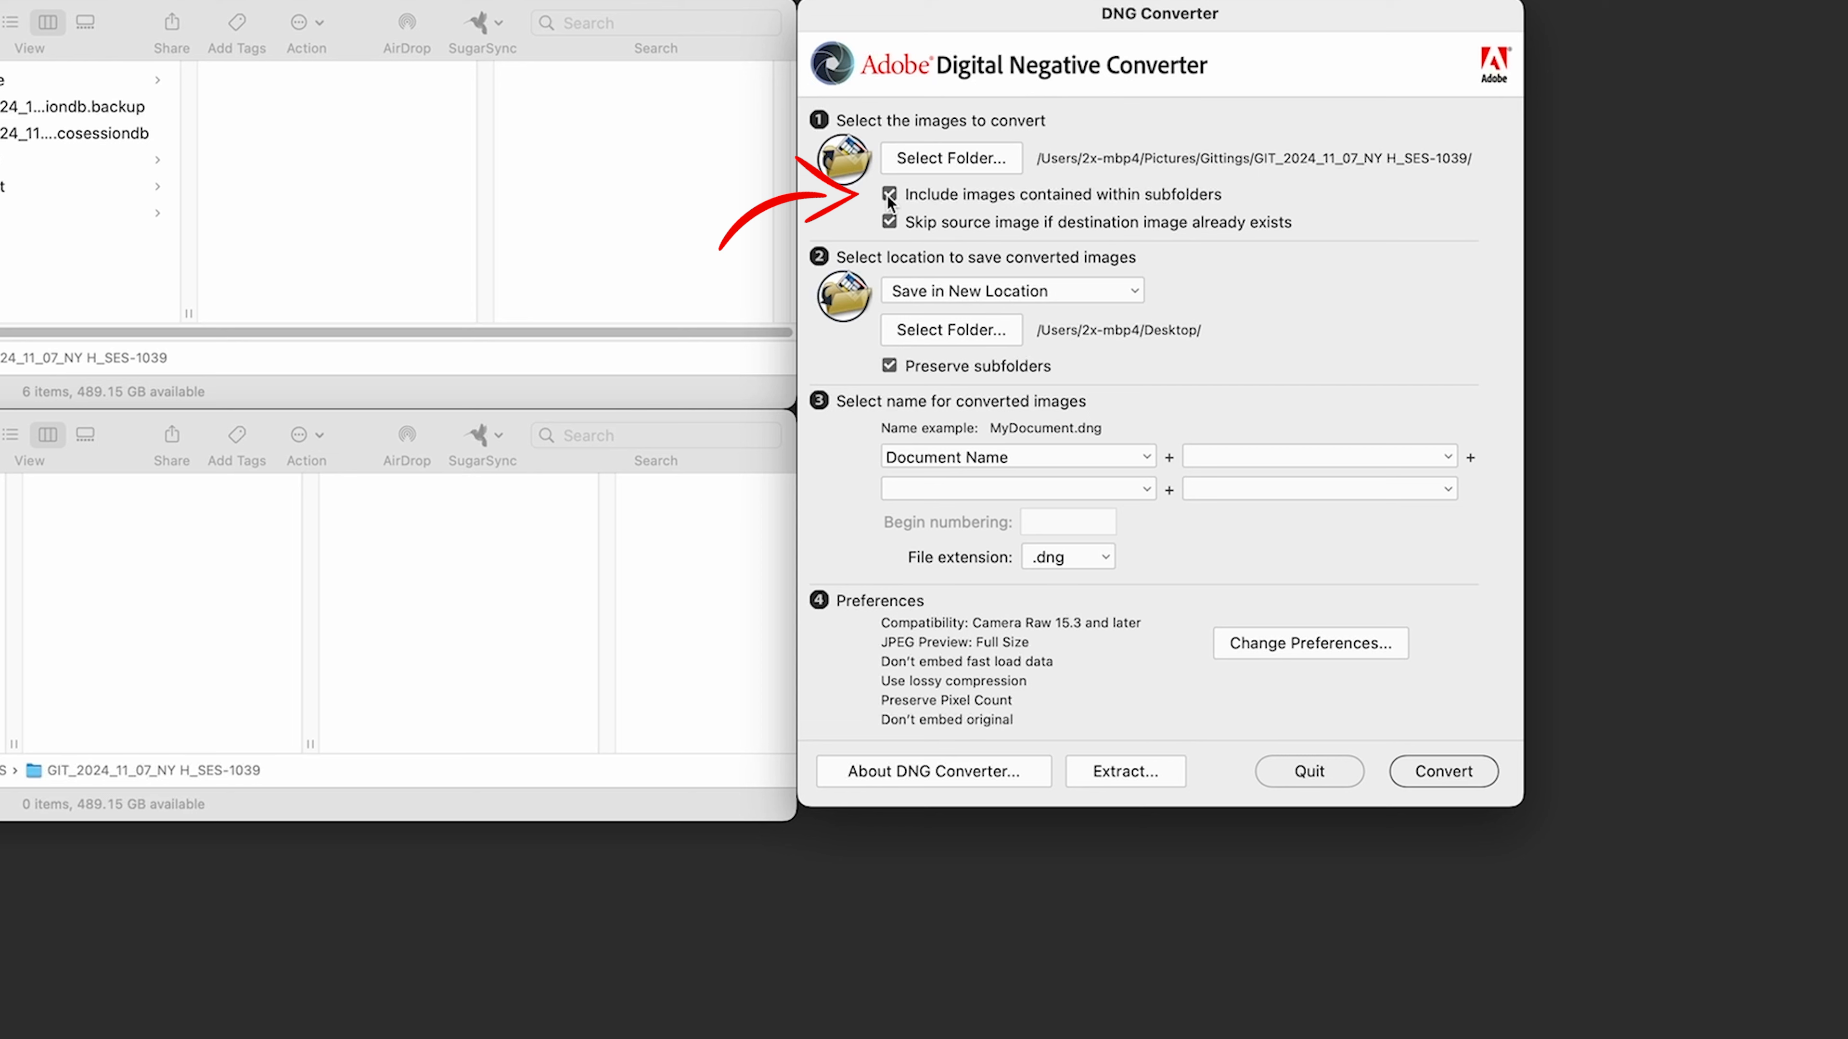
left_click(891, 221)
left_click(890, 222)
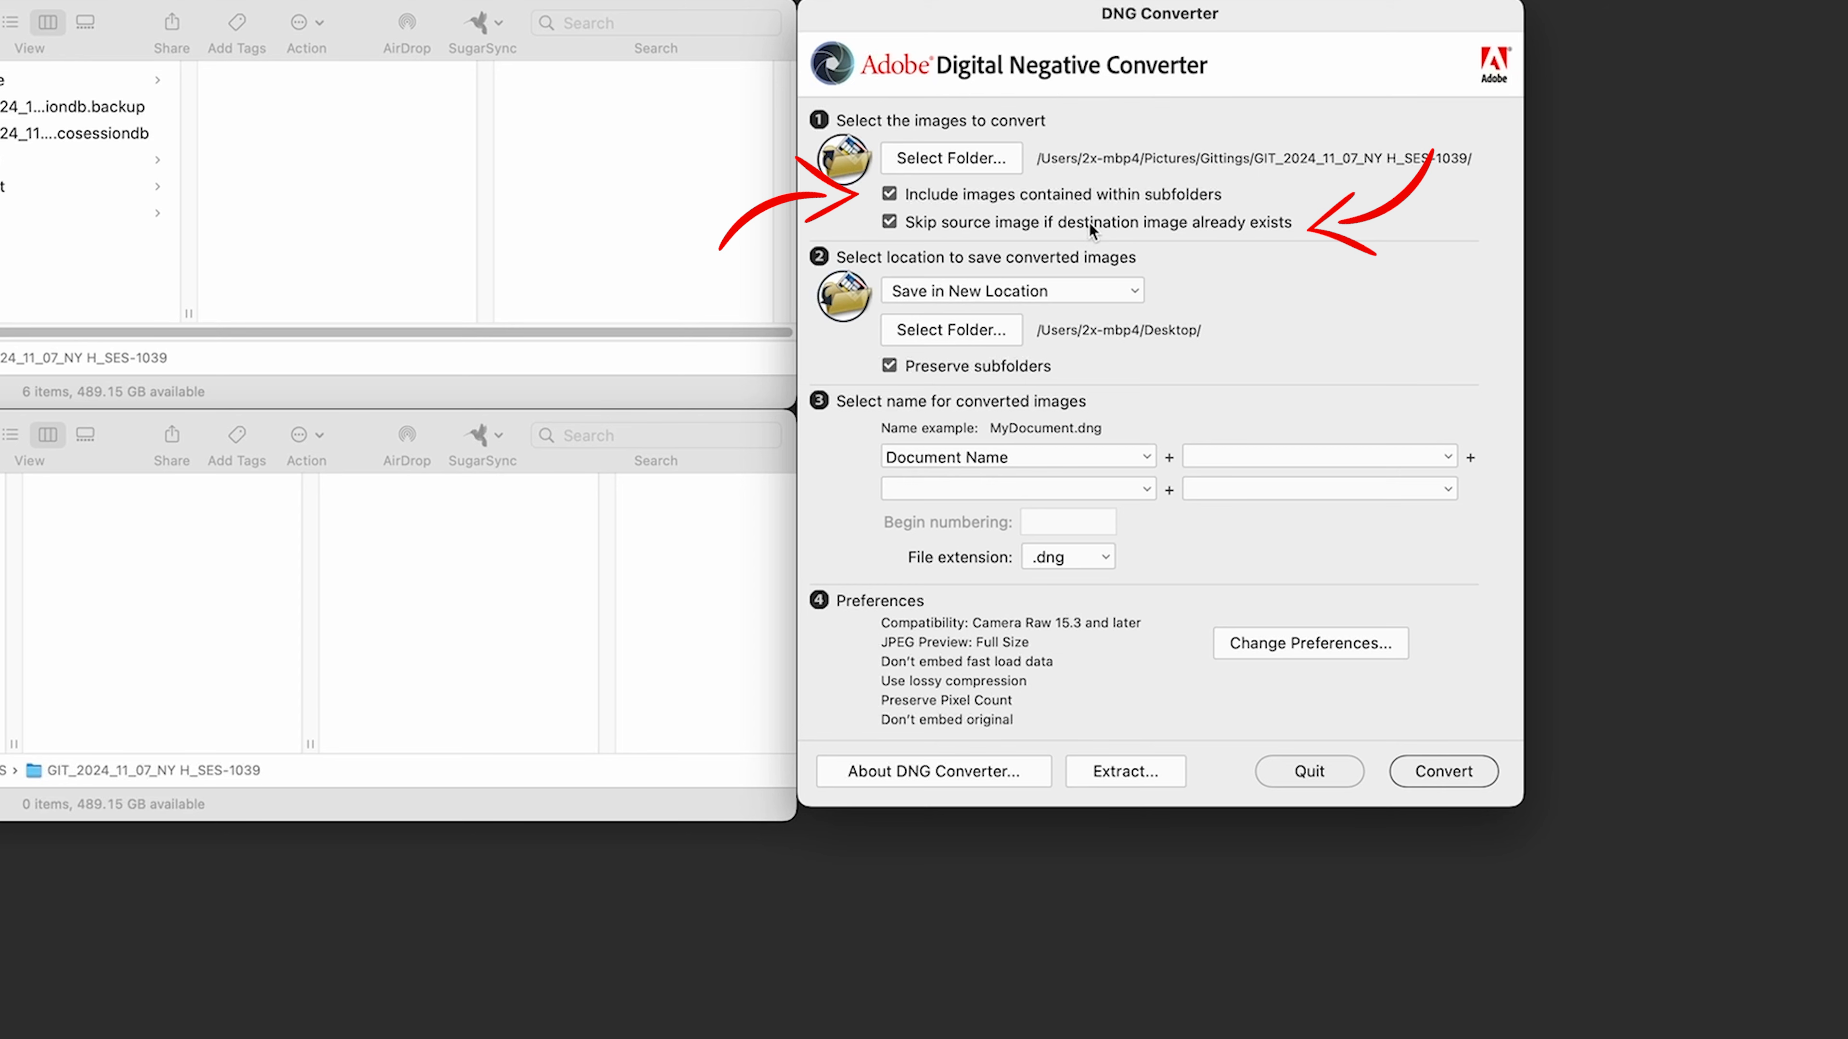
- Set the converted images to save in a new location, the GIT_2024_11_07_NY H_SES-1039 folder inside UPLOAD-to-GITTINGS on the Desktop
left_click(1034, 297)
left_click(1222, 324)
left_click(1010, 341)
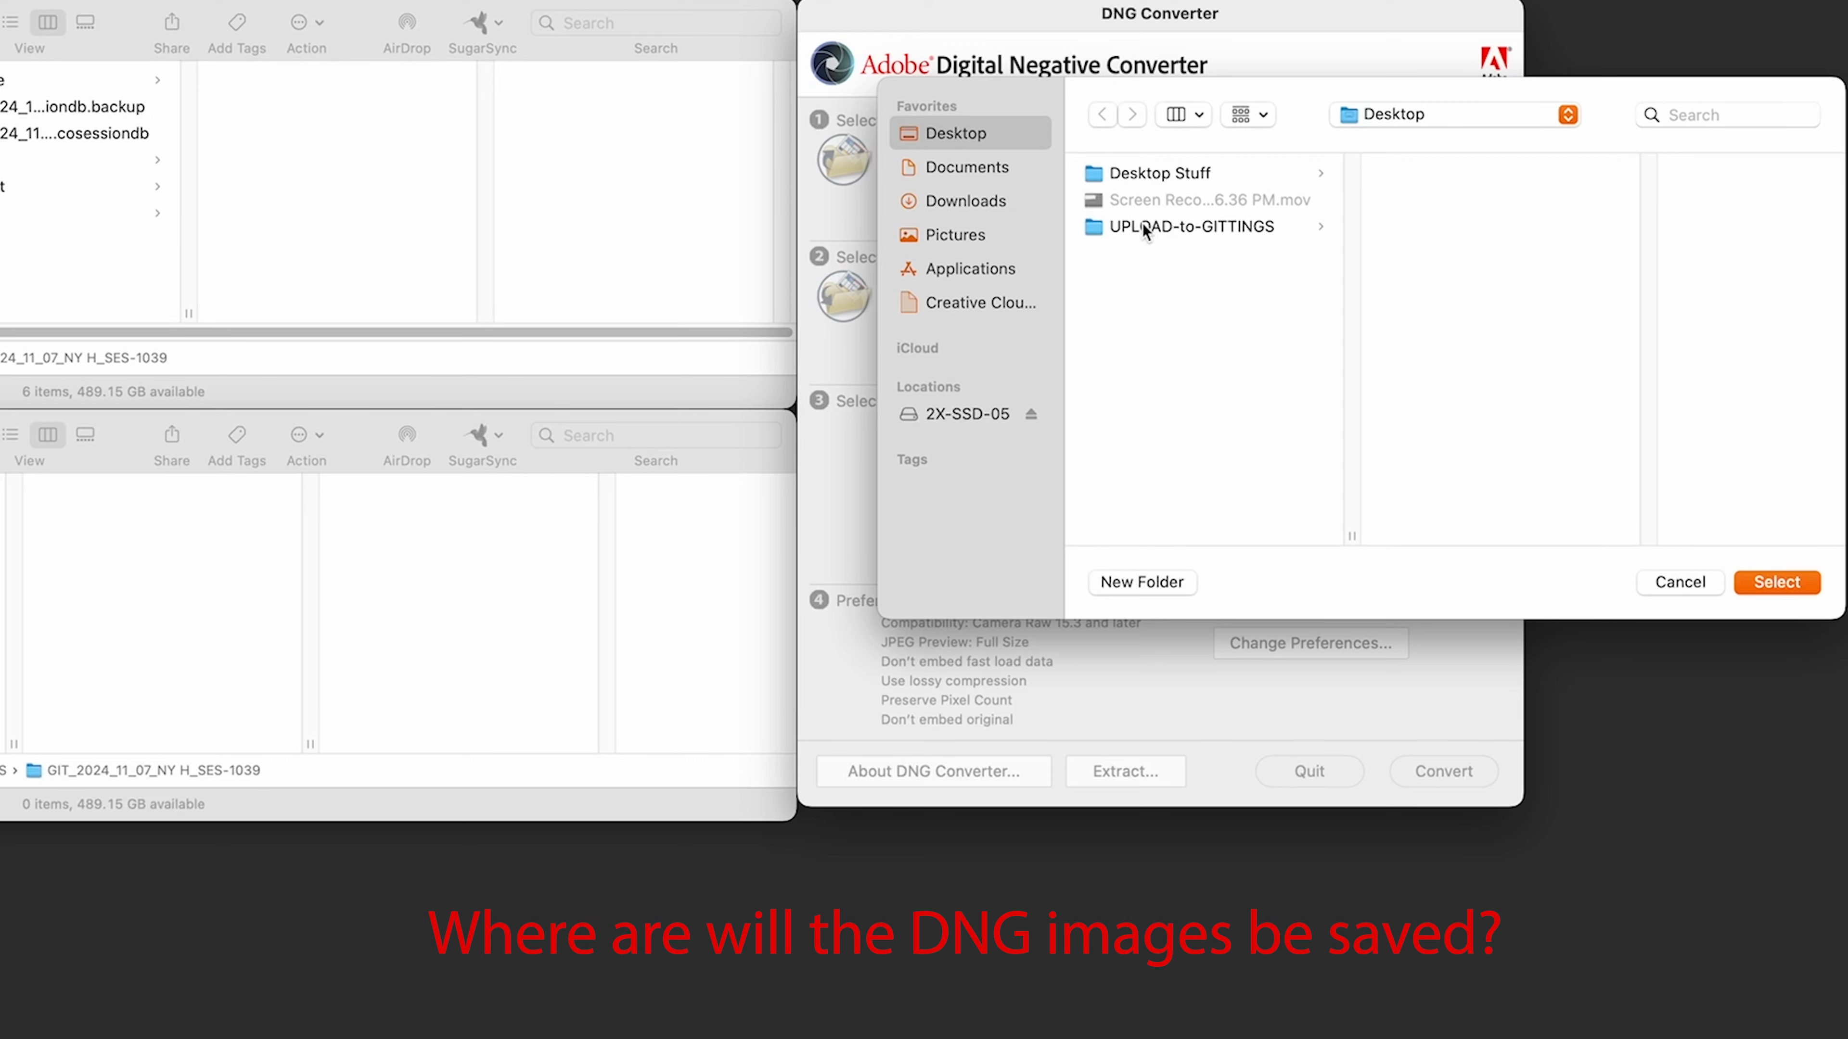
left_click(1158, 227)
left_click(1568, 173)
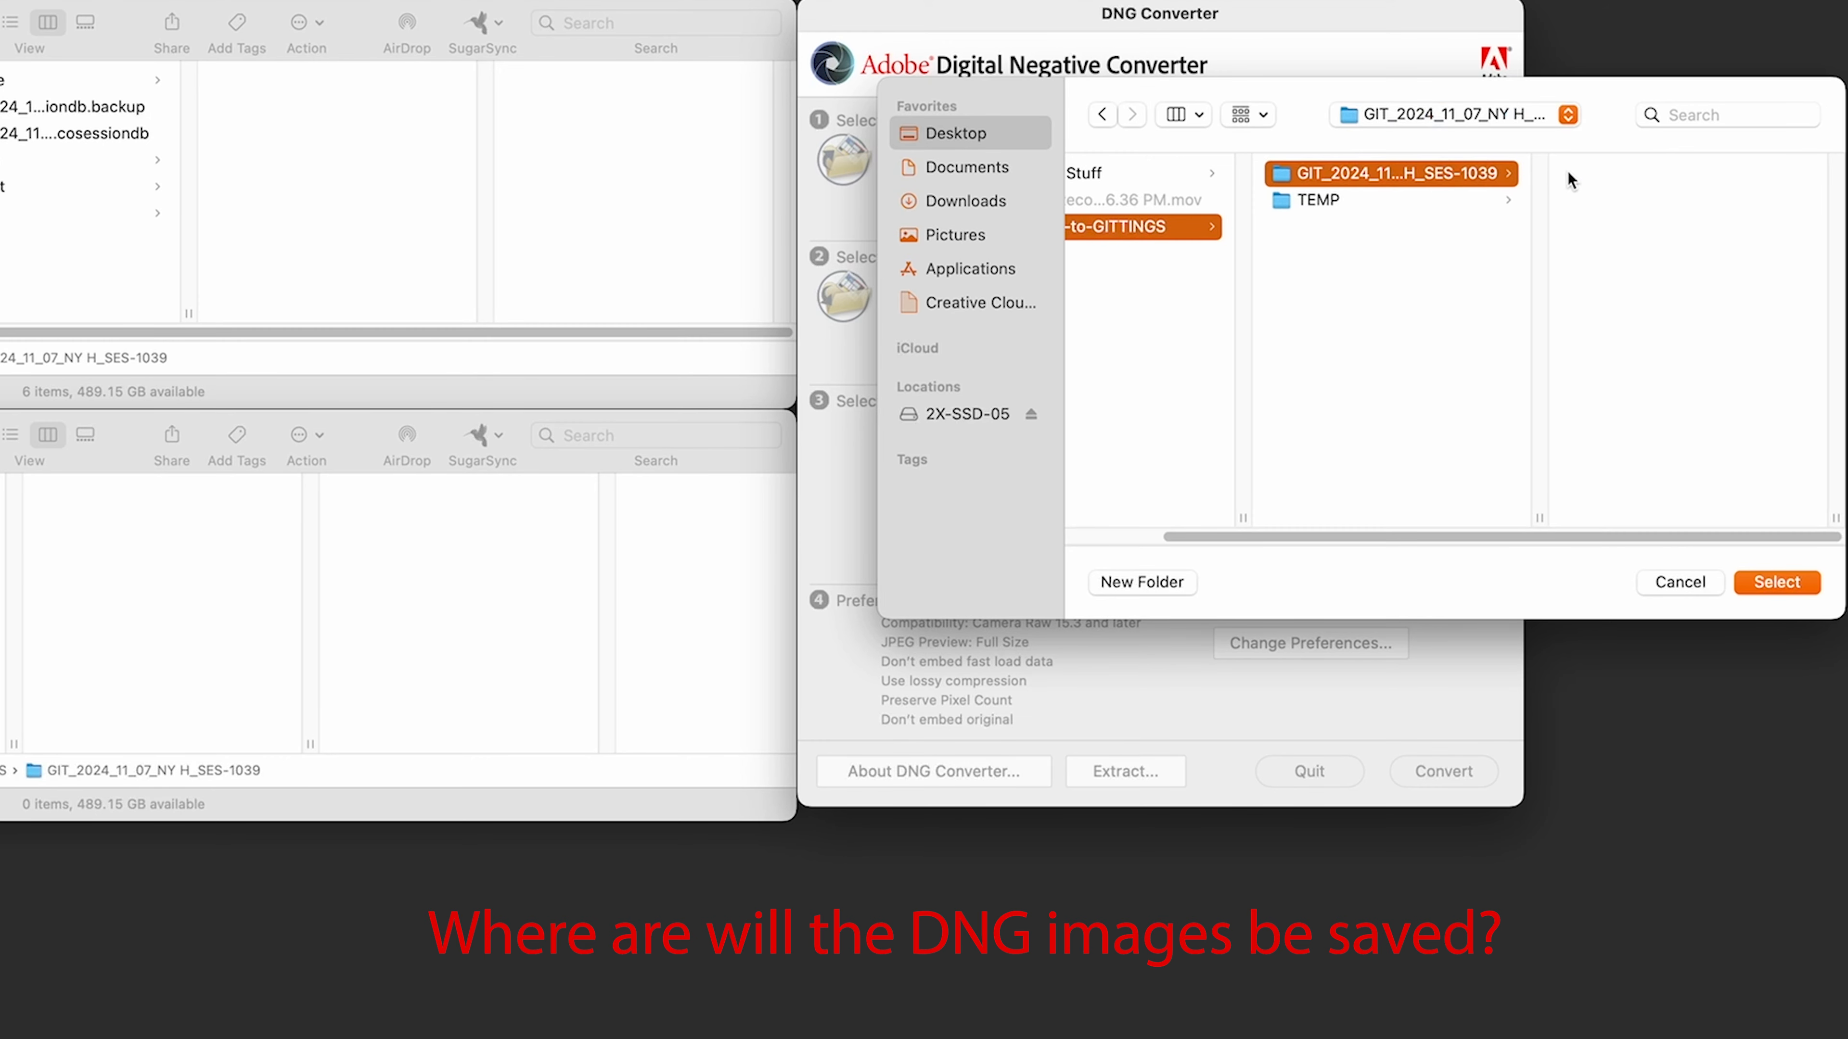
left_click(1784, 584)
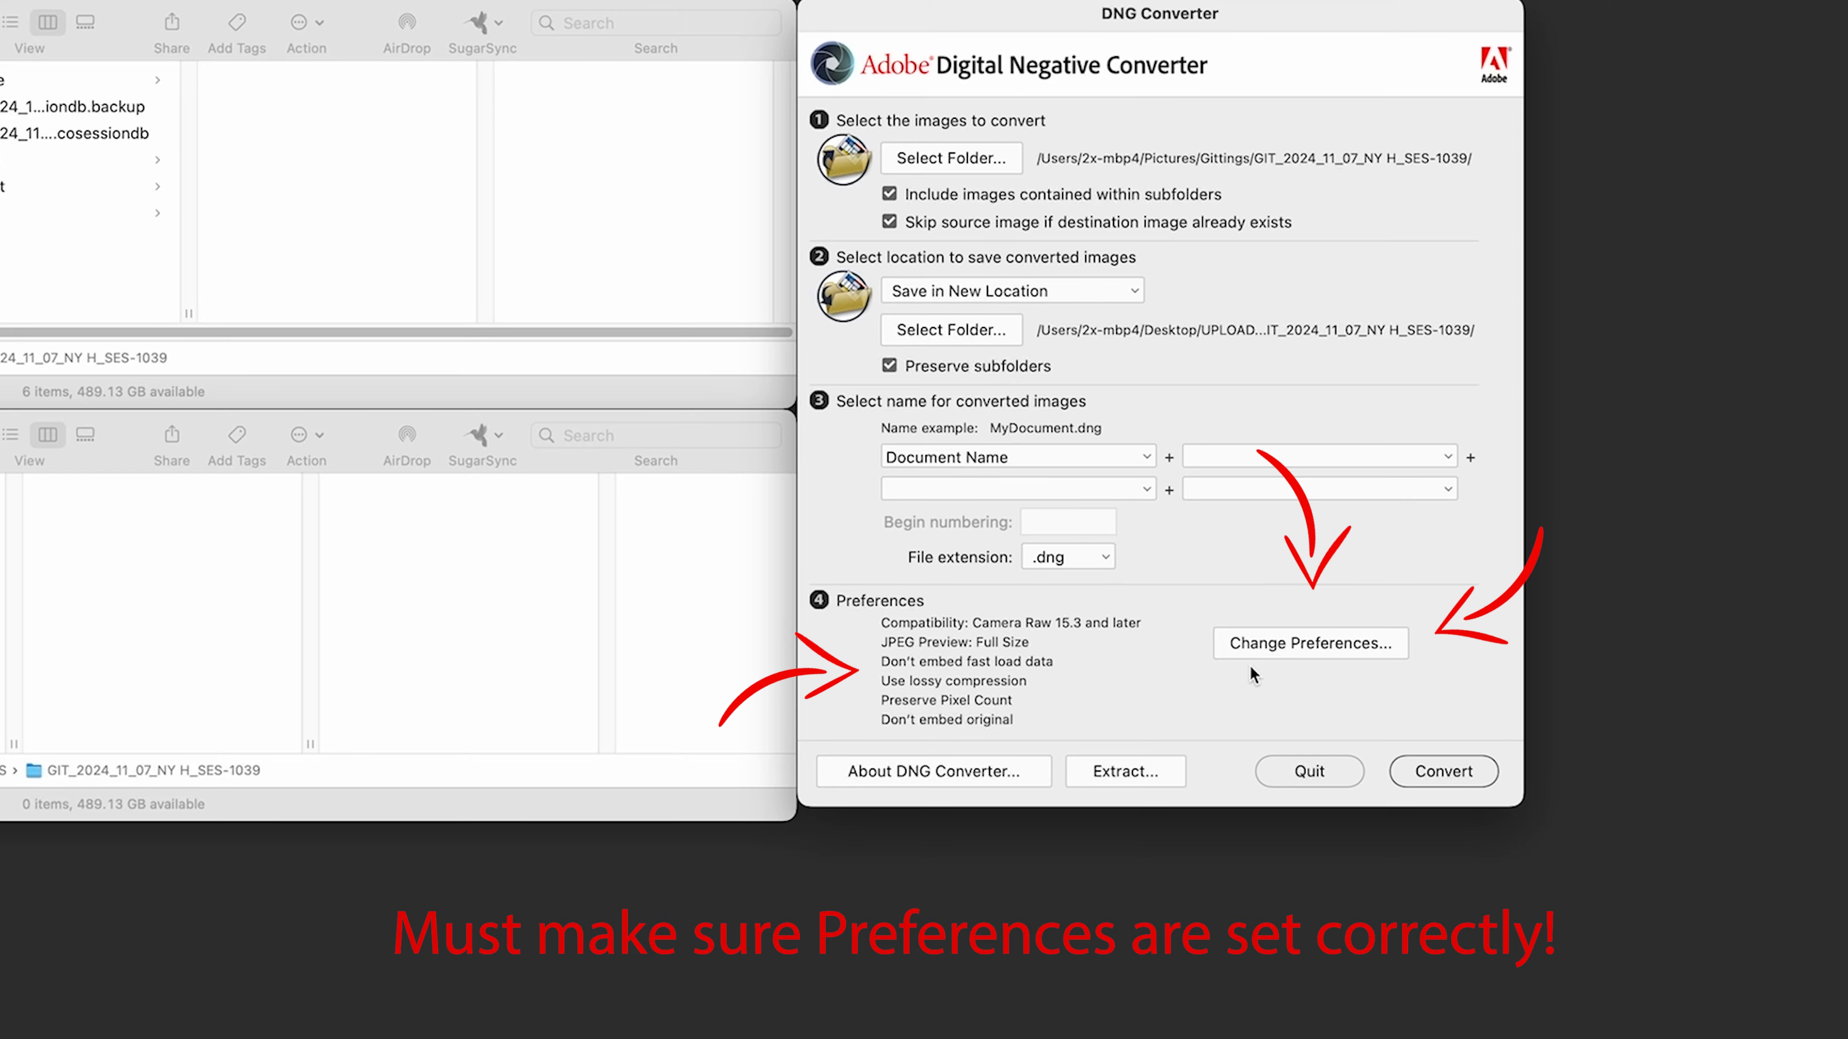
- In the conversion preferences, set compatibility to Camera Raw 14.0 and later and the JPEG preview to Medium Size
left_click(1346, 647)
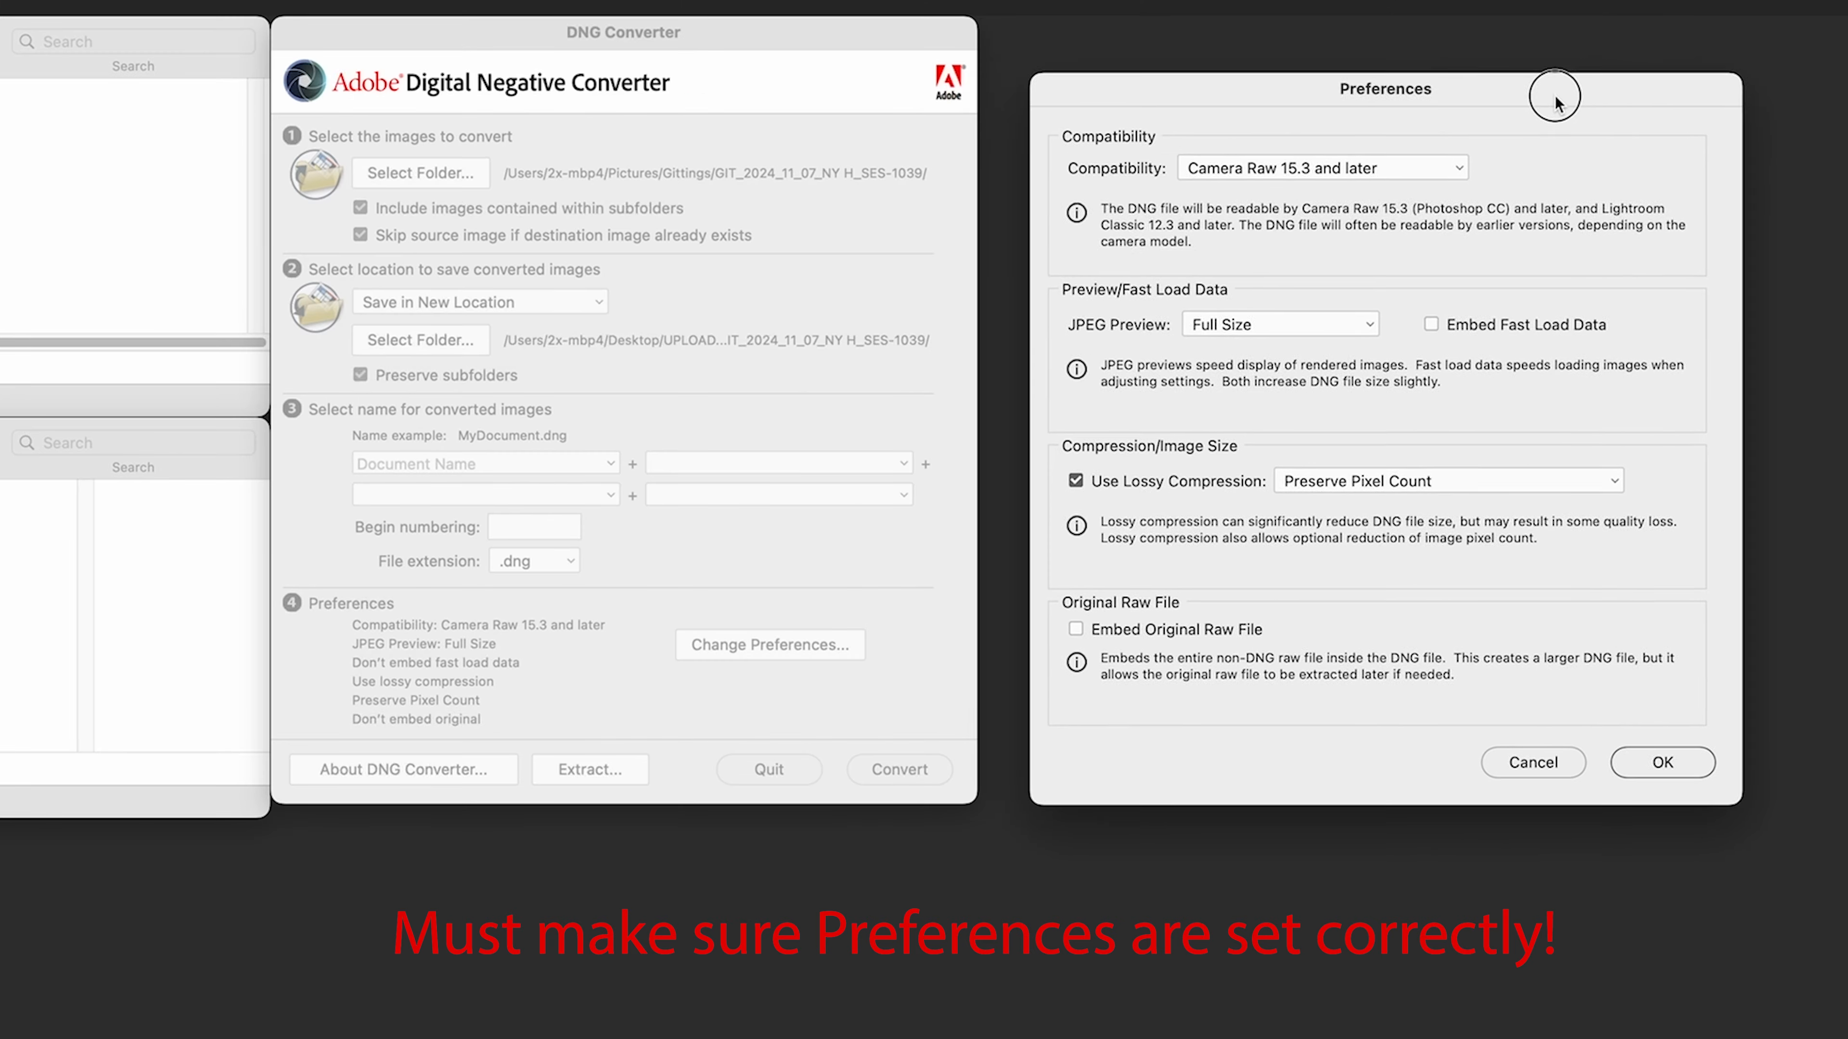
mouse_move(1557, 96)
left_mouse_down()
mouse_move(1588, 85)
mouse_move(1550, 99)
left_mouse_up()
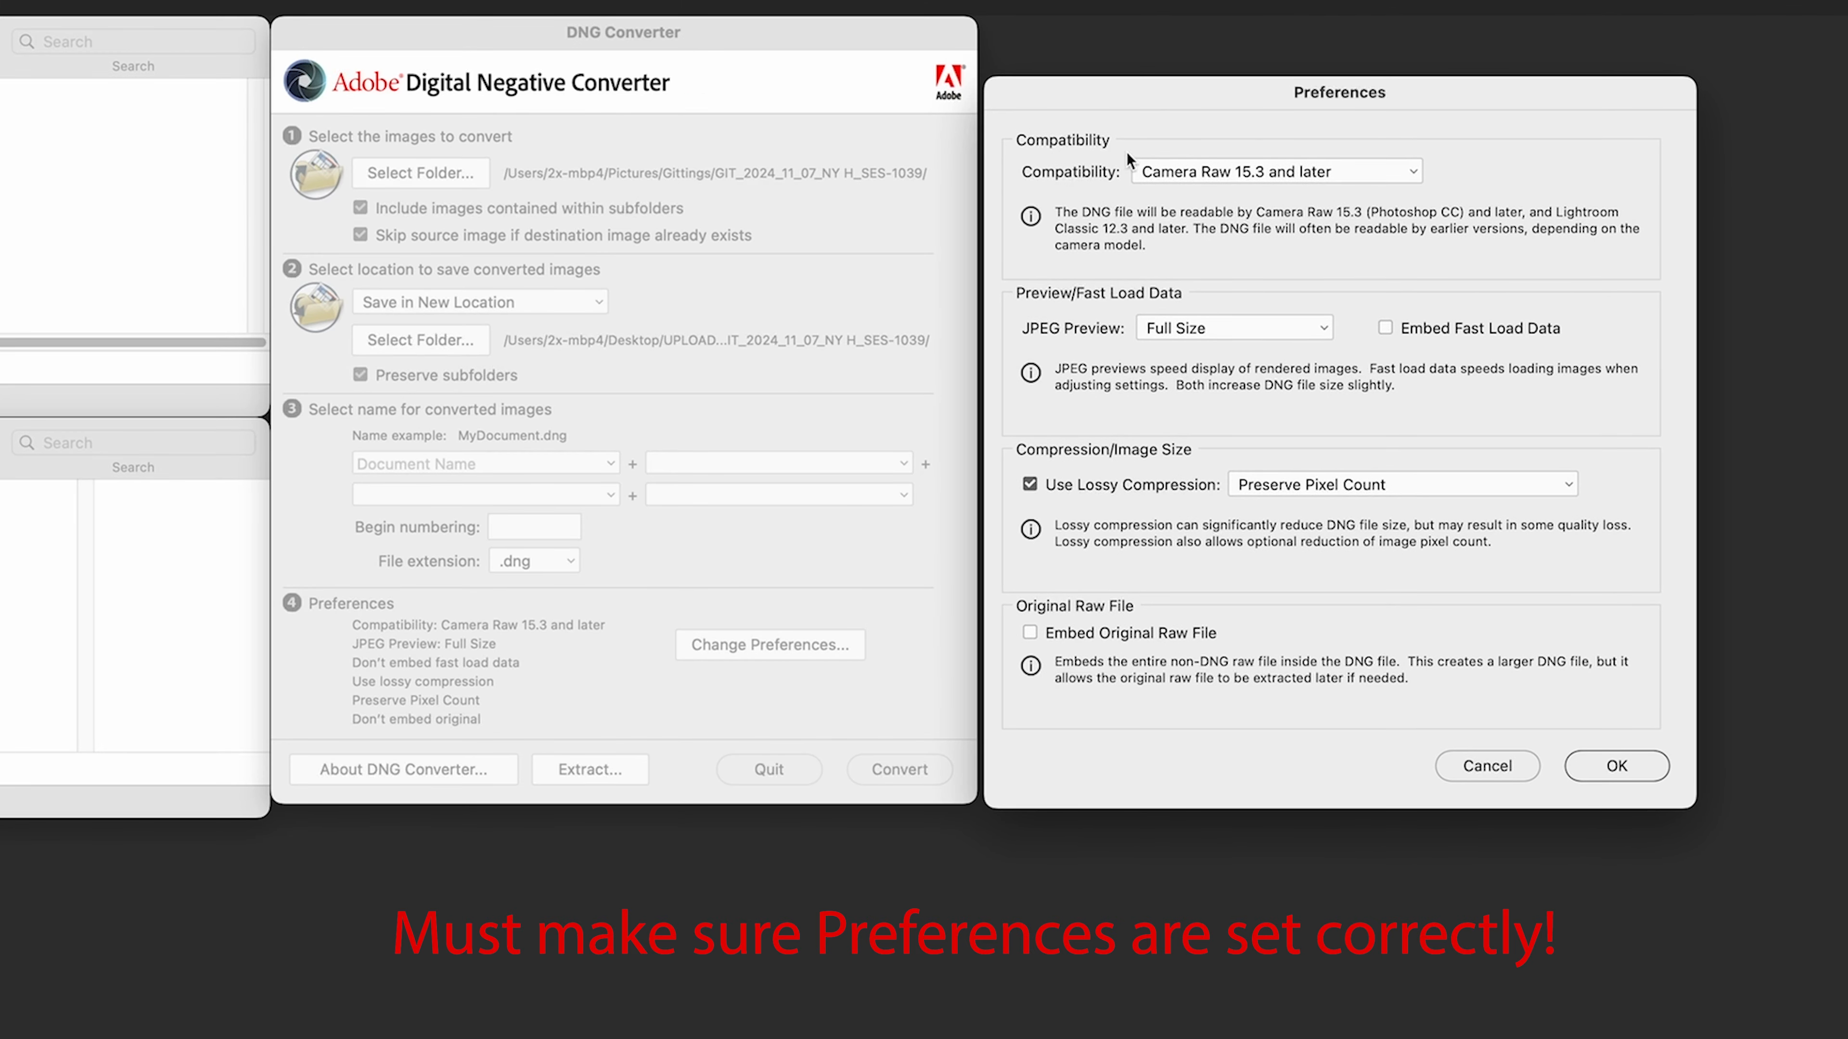
left_click(1348, 176)
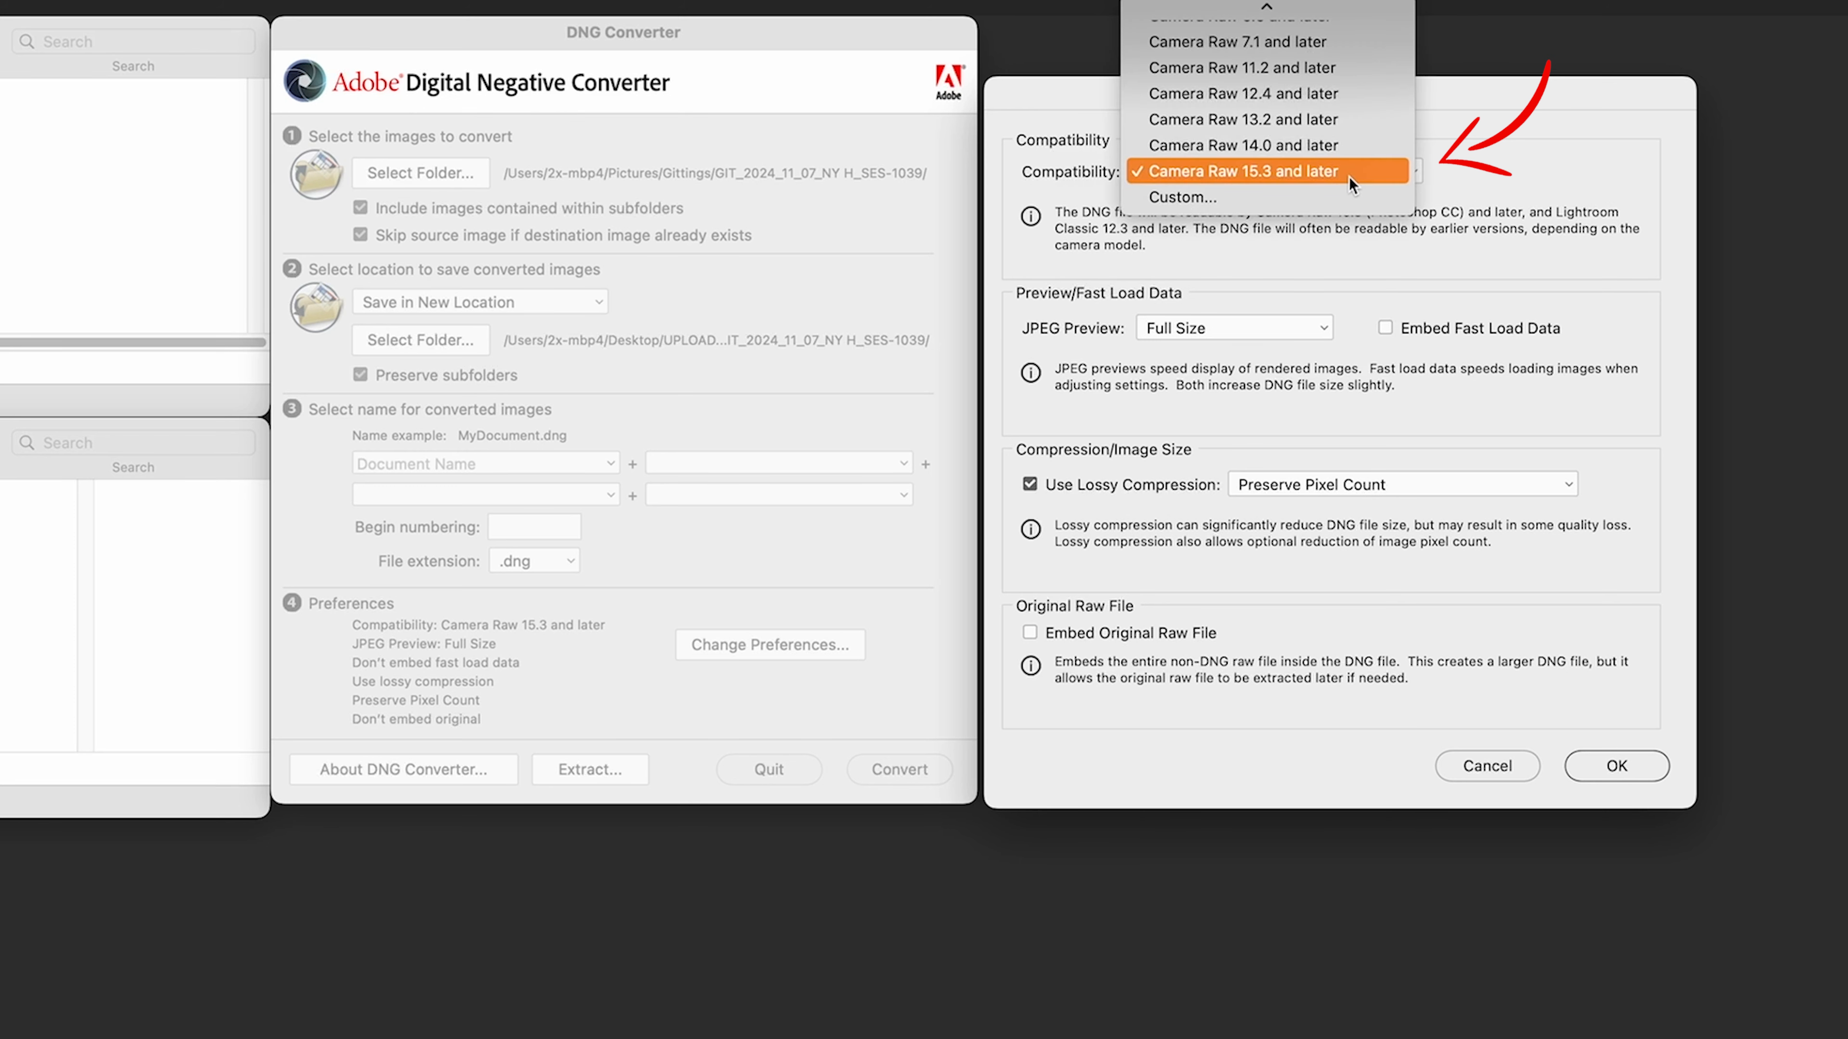
left_click(1359, 148)
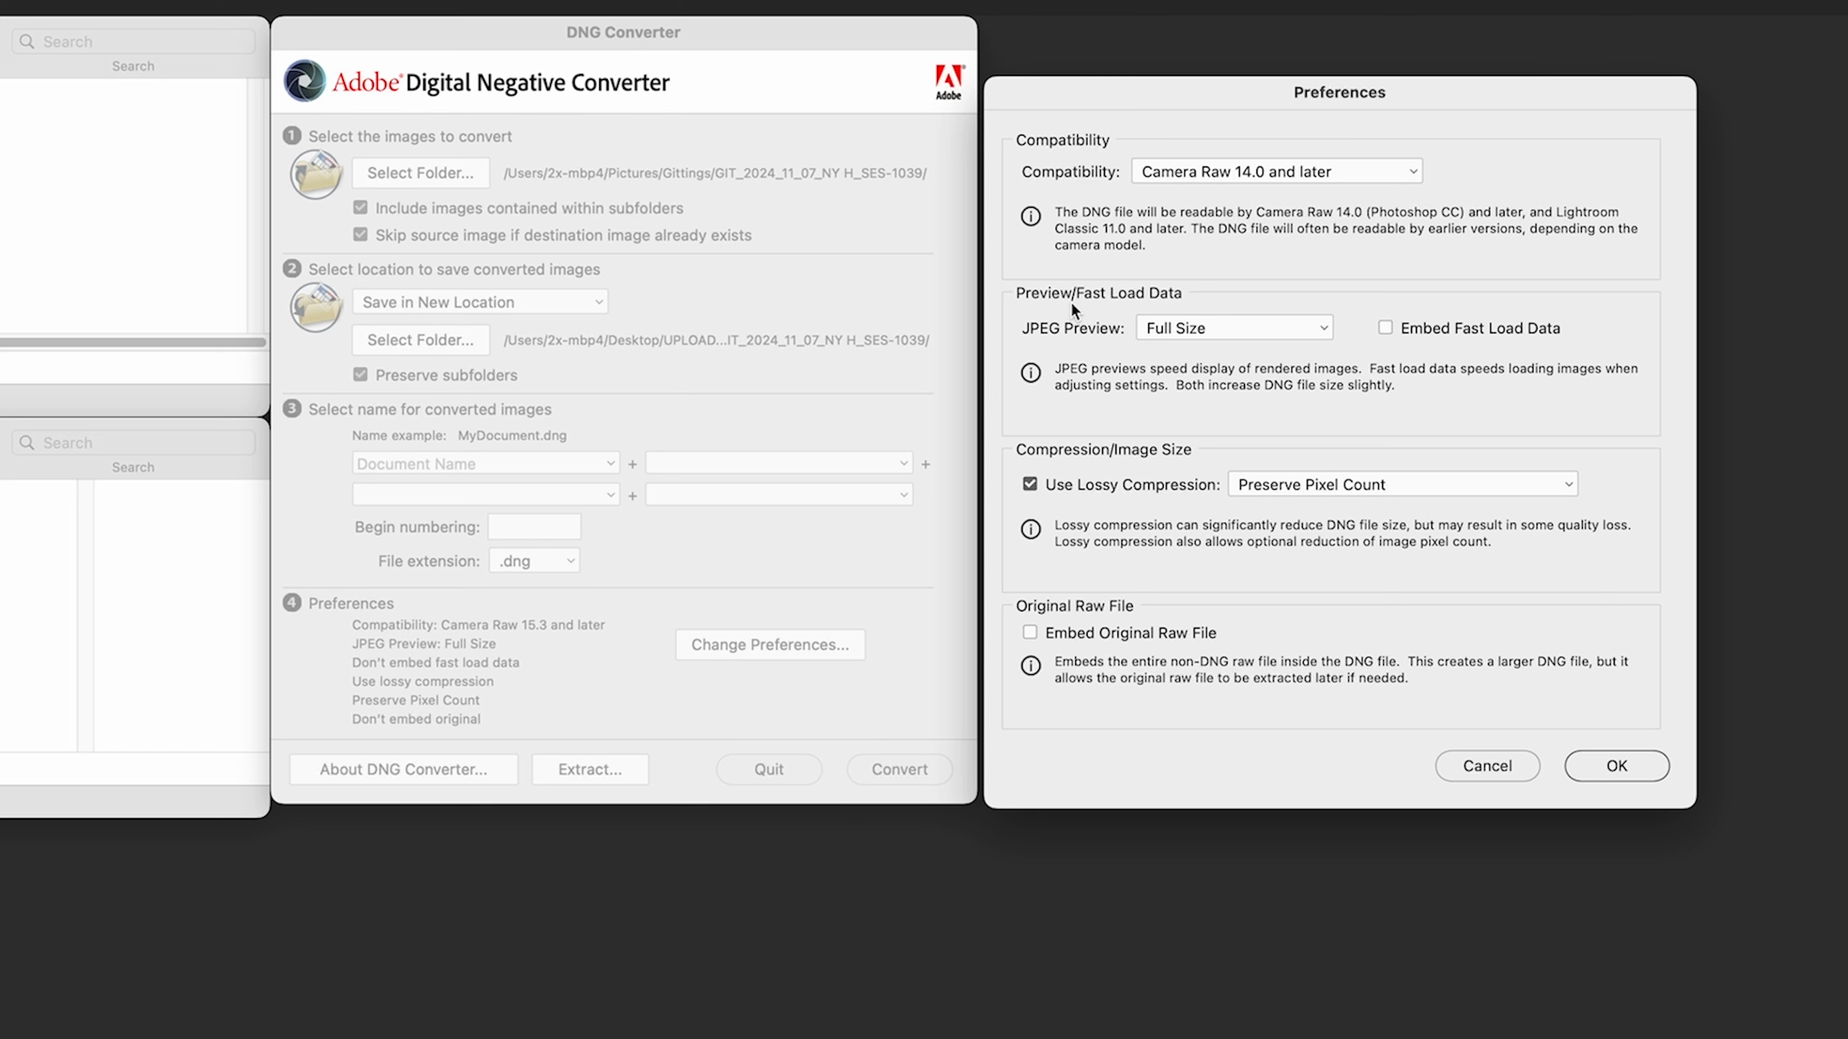
left_click(1282, 327)
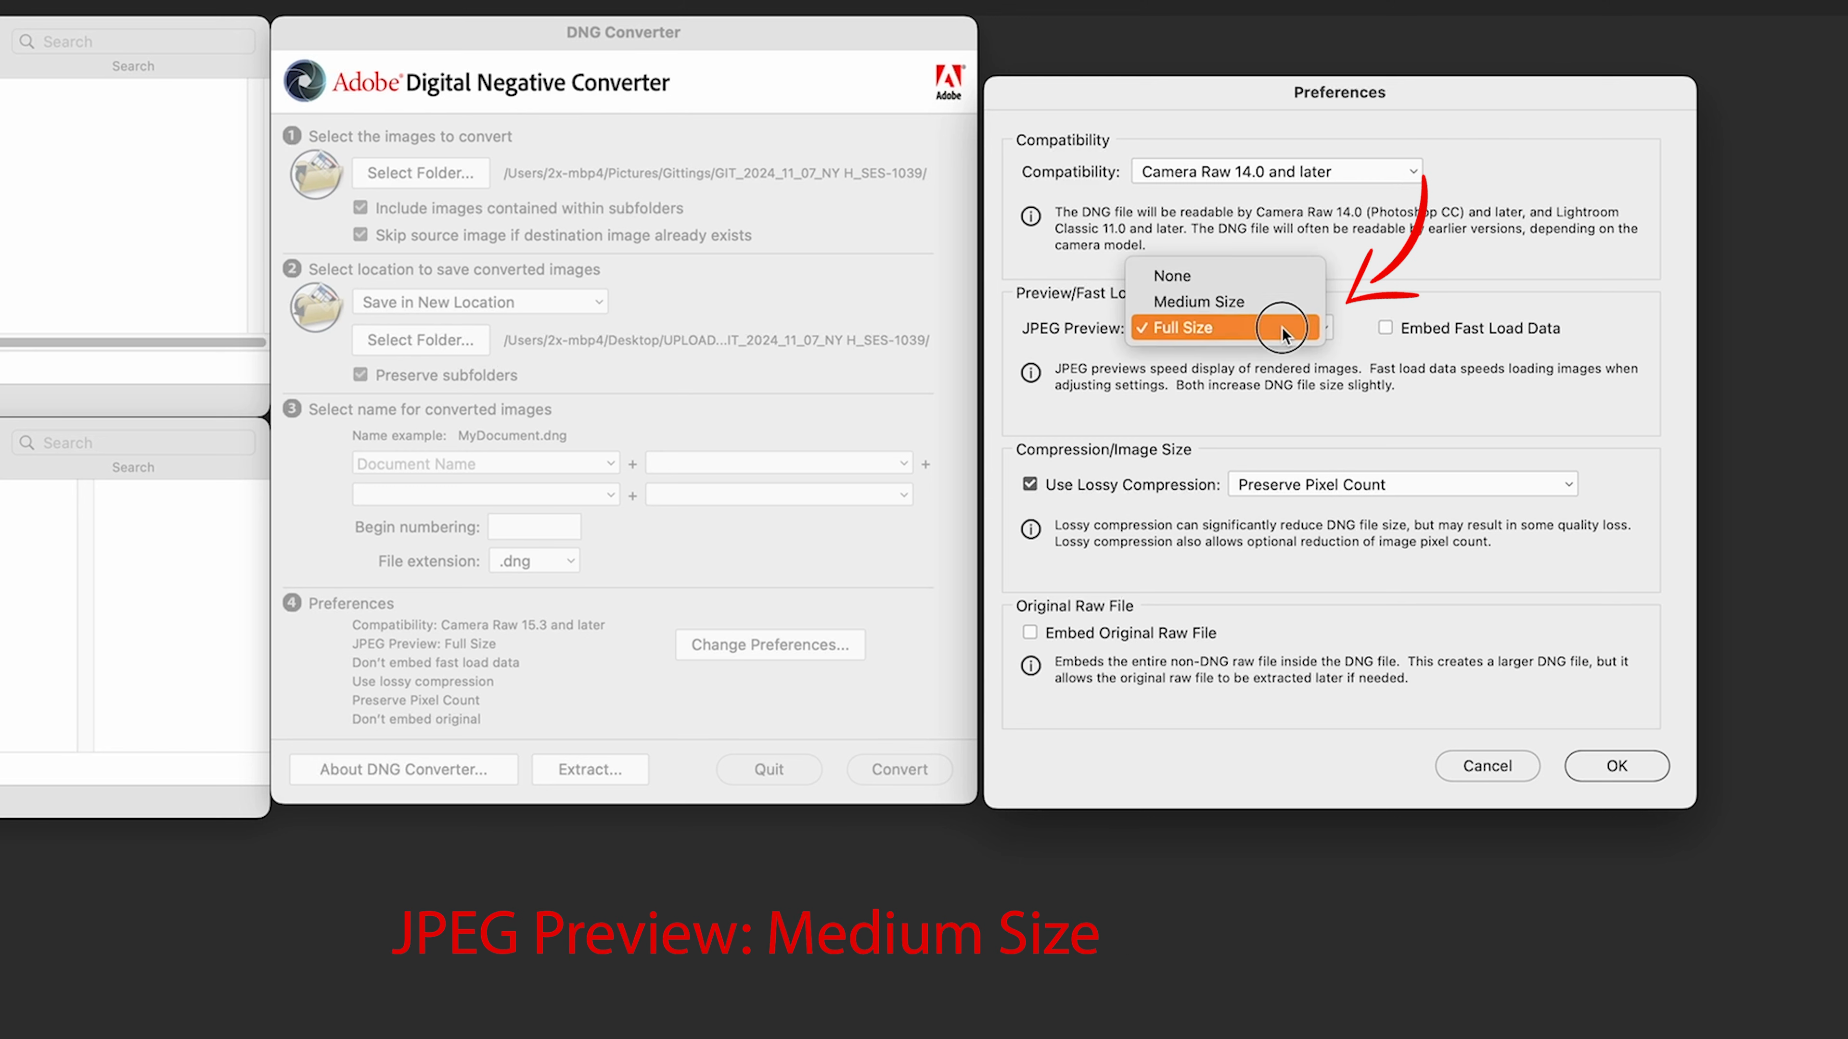
left_click(1294, 303)
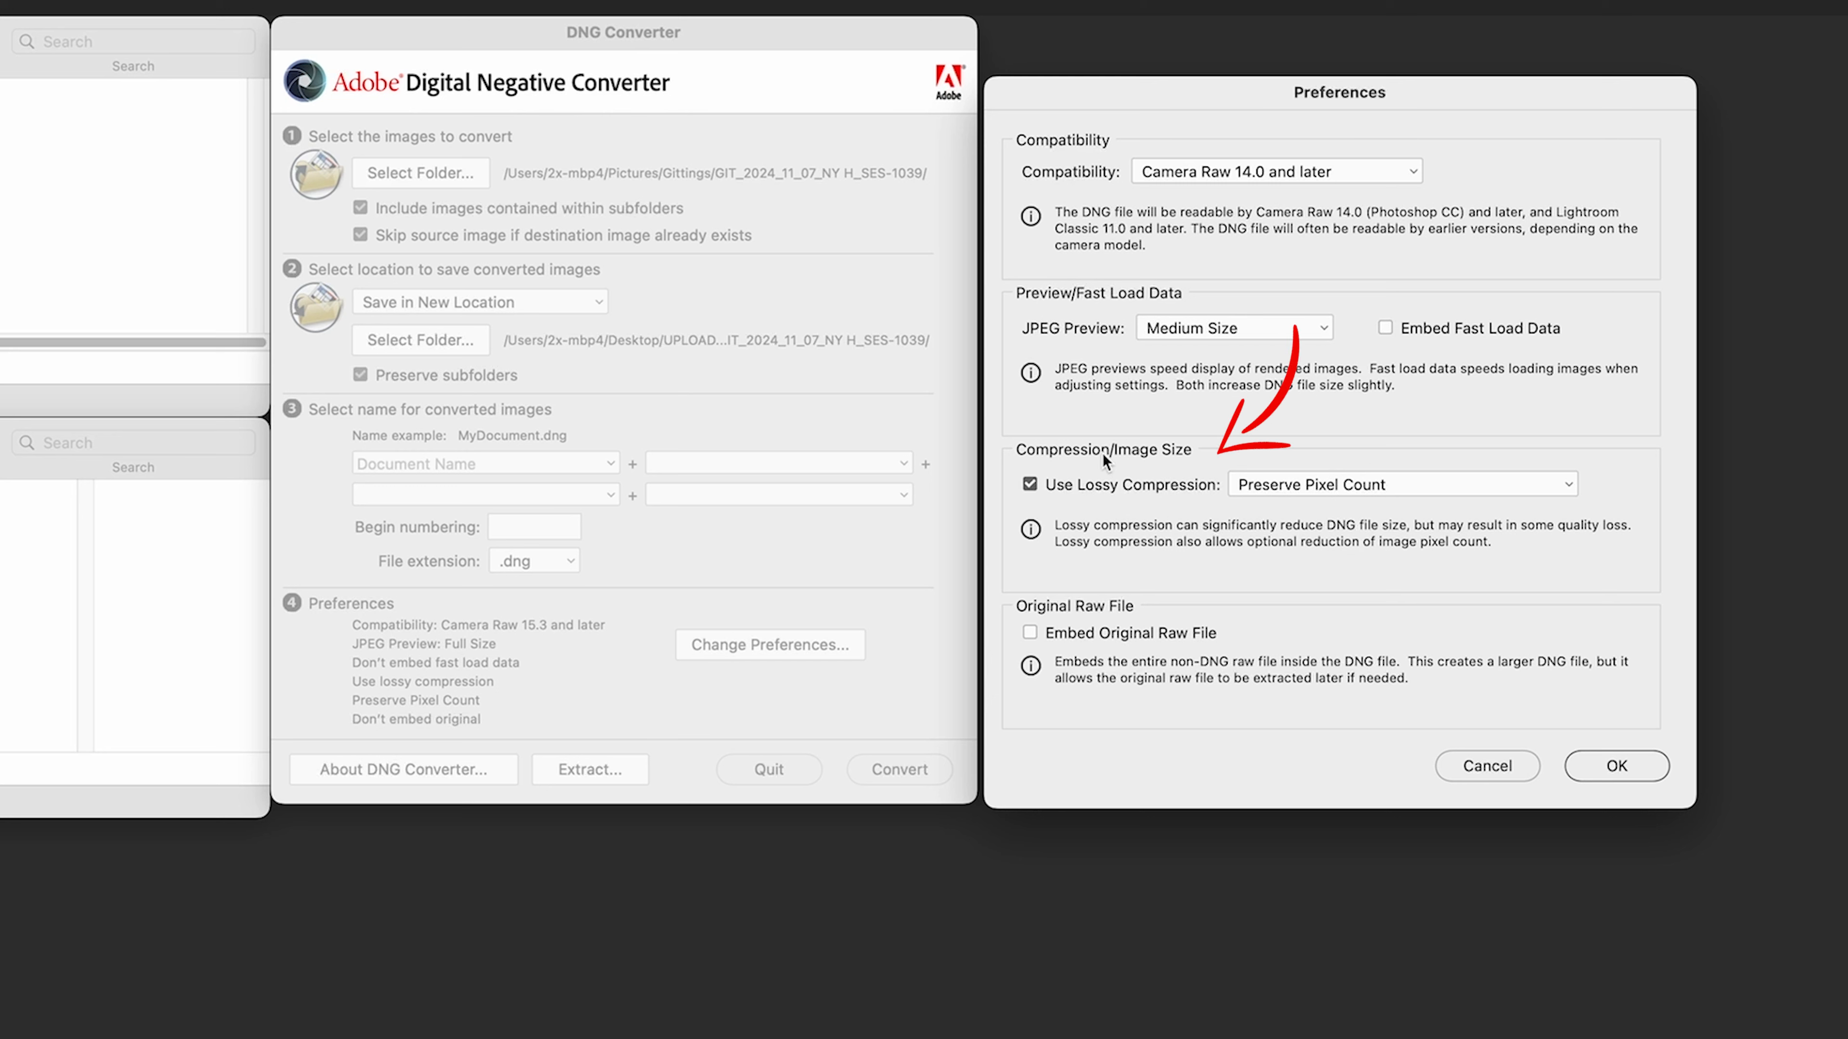
- Use lossy compression with Preserve Pixel Count, and apply the preferences after rechecking the compatibility and preview settings
left_click(1030, 485)
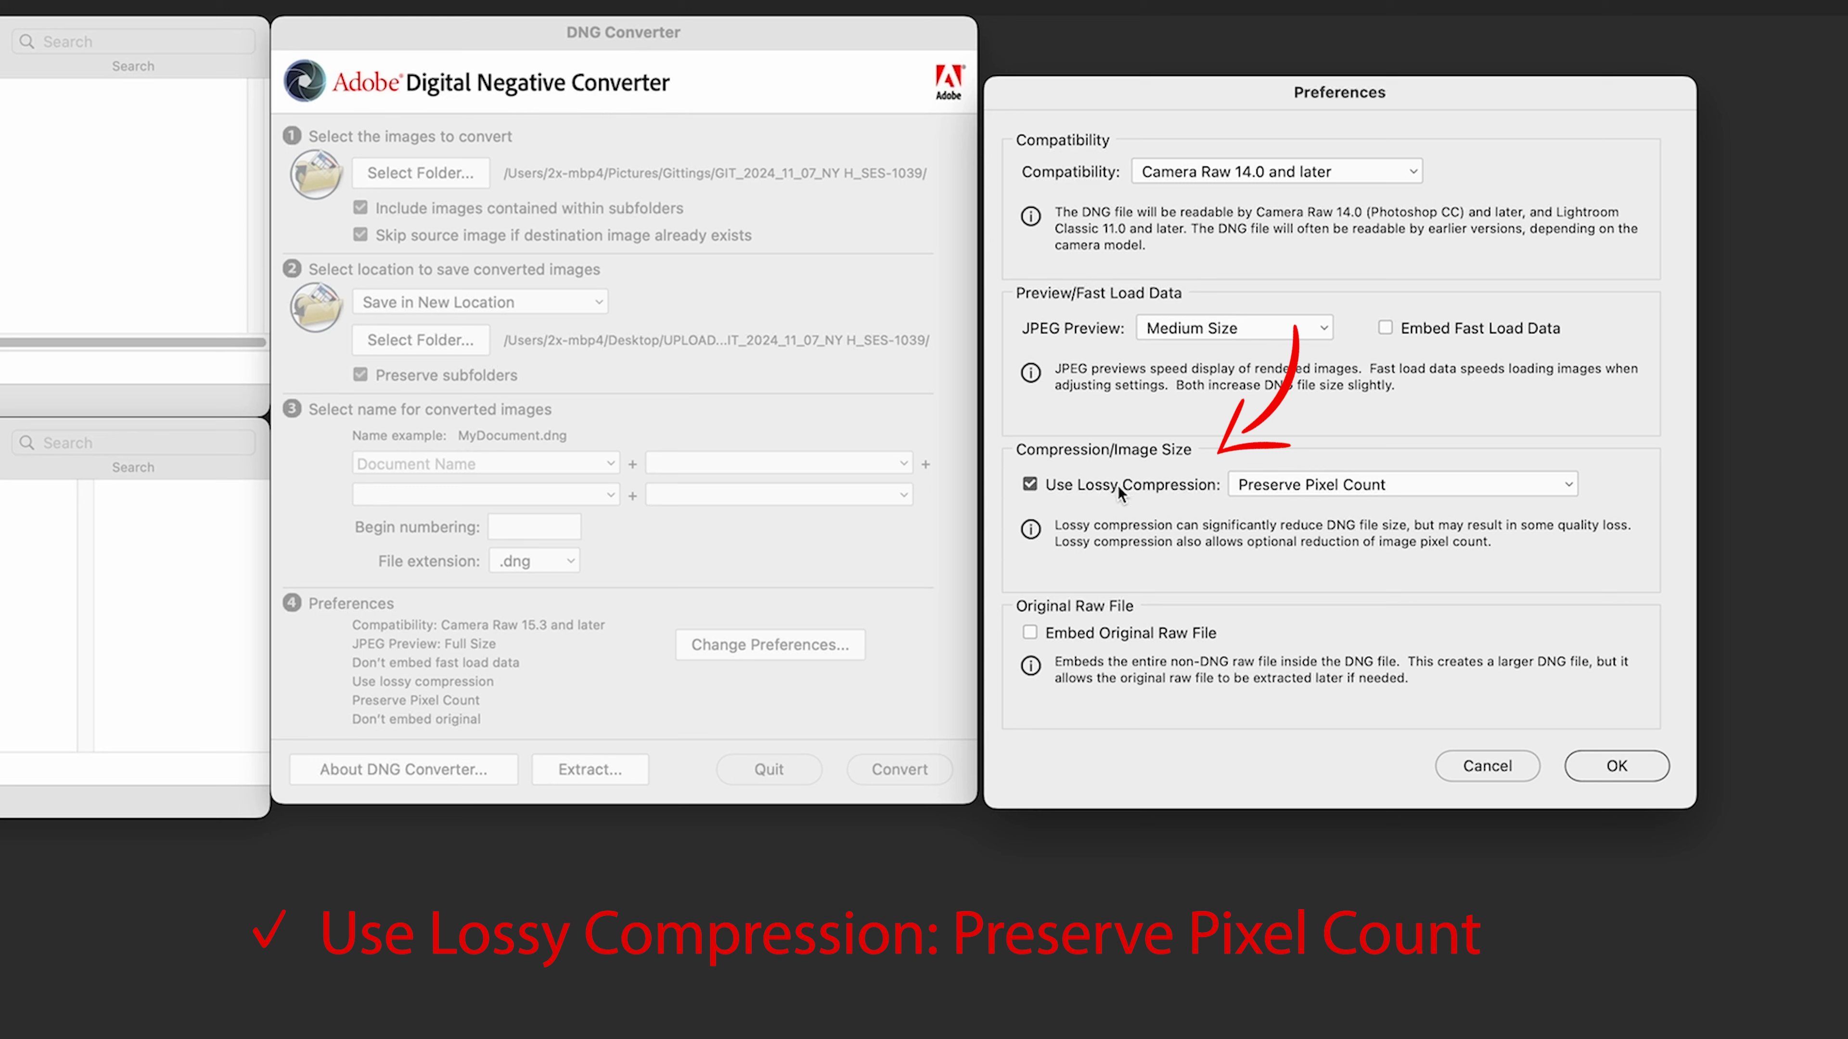
left_click(1357, 486)
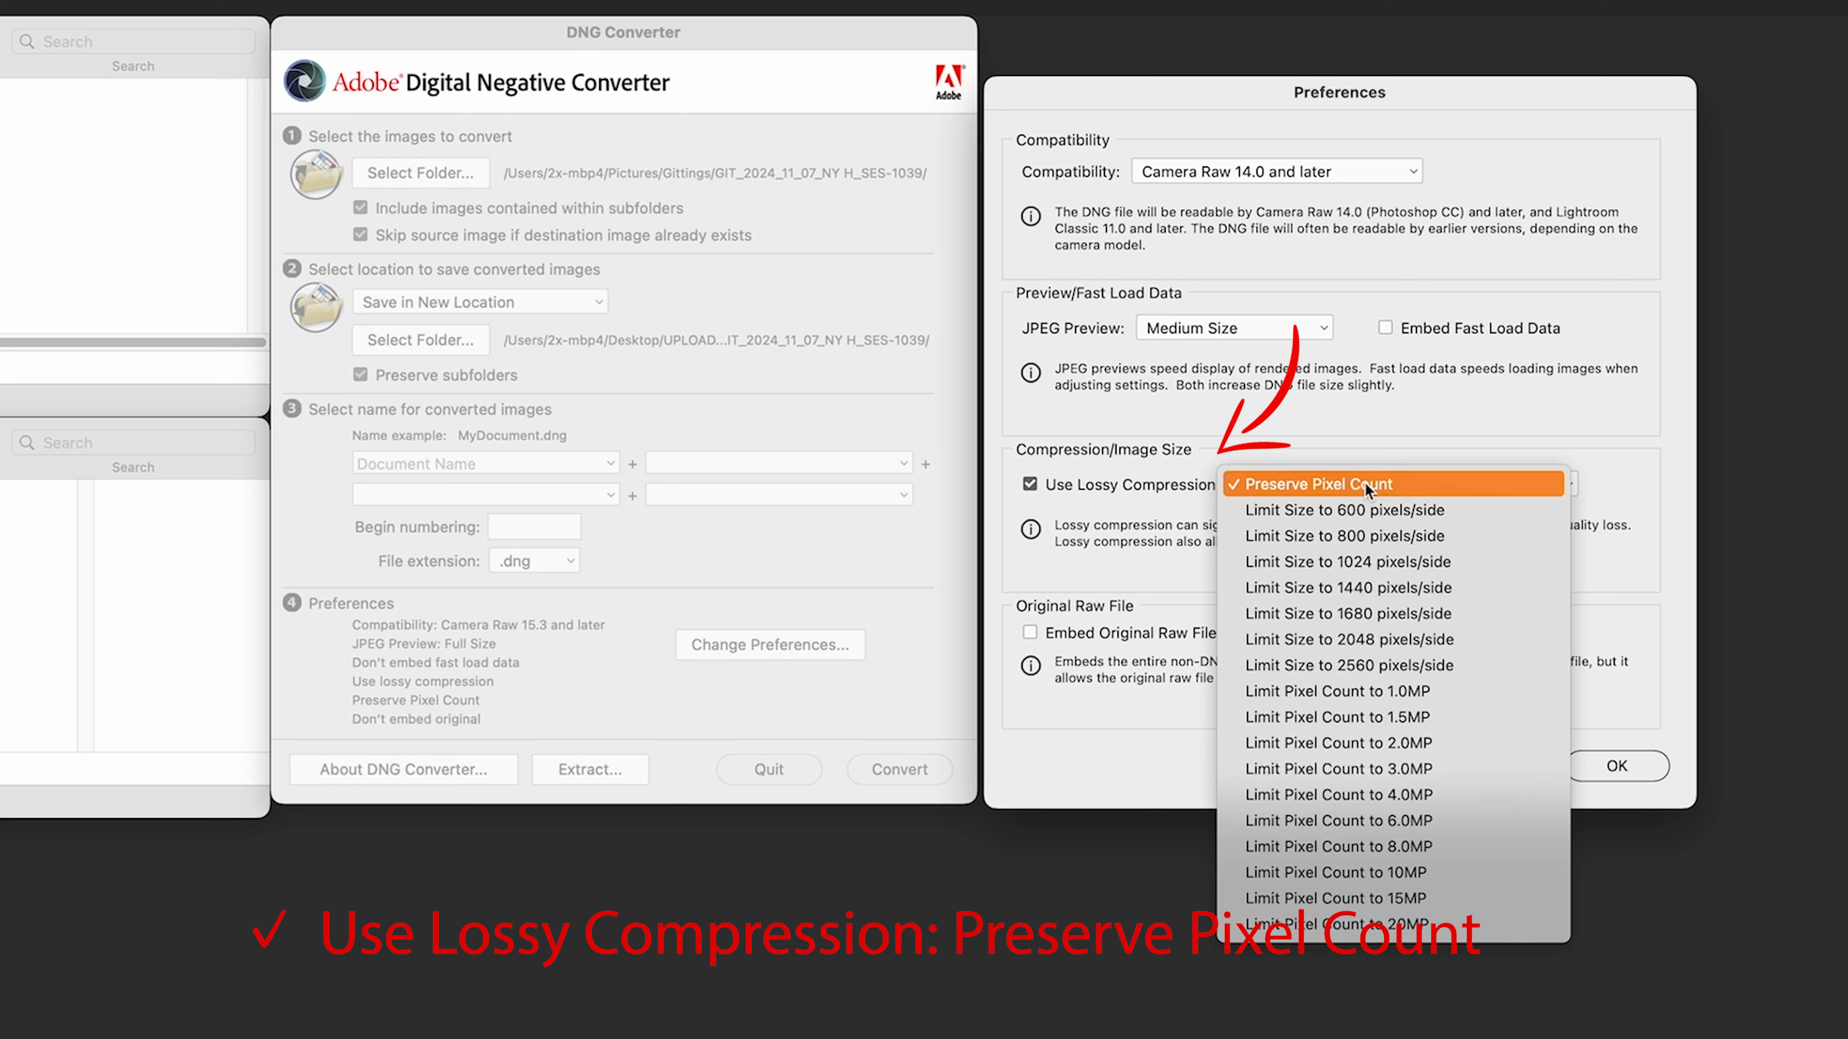
left_click(1430, 483)
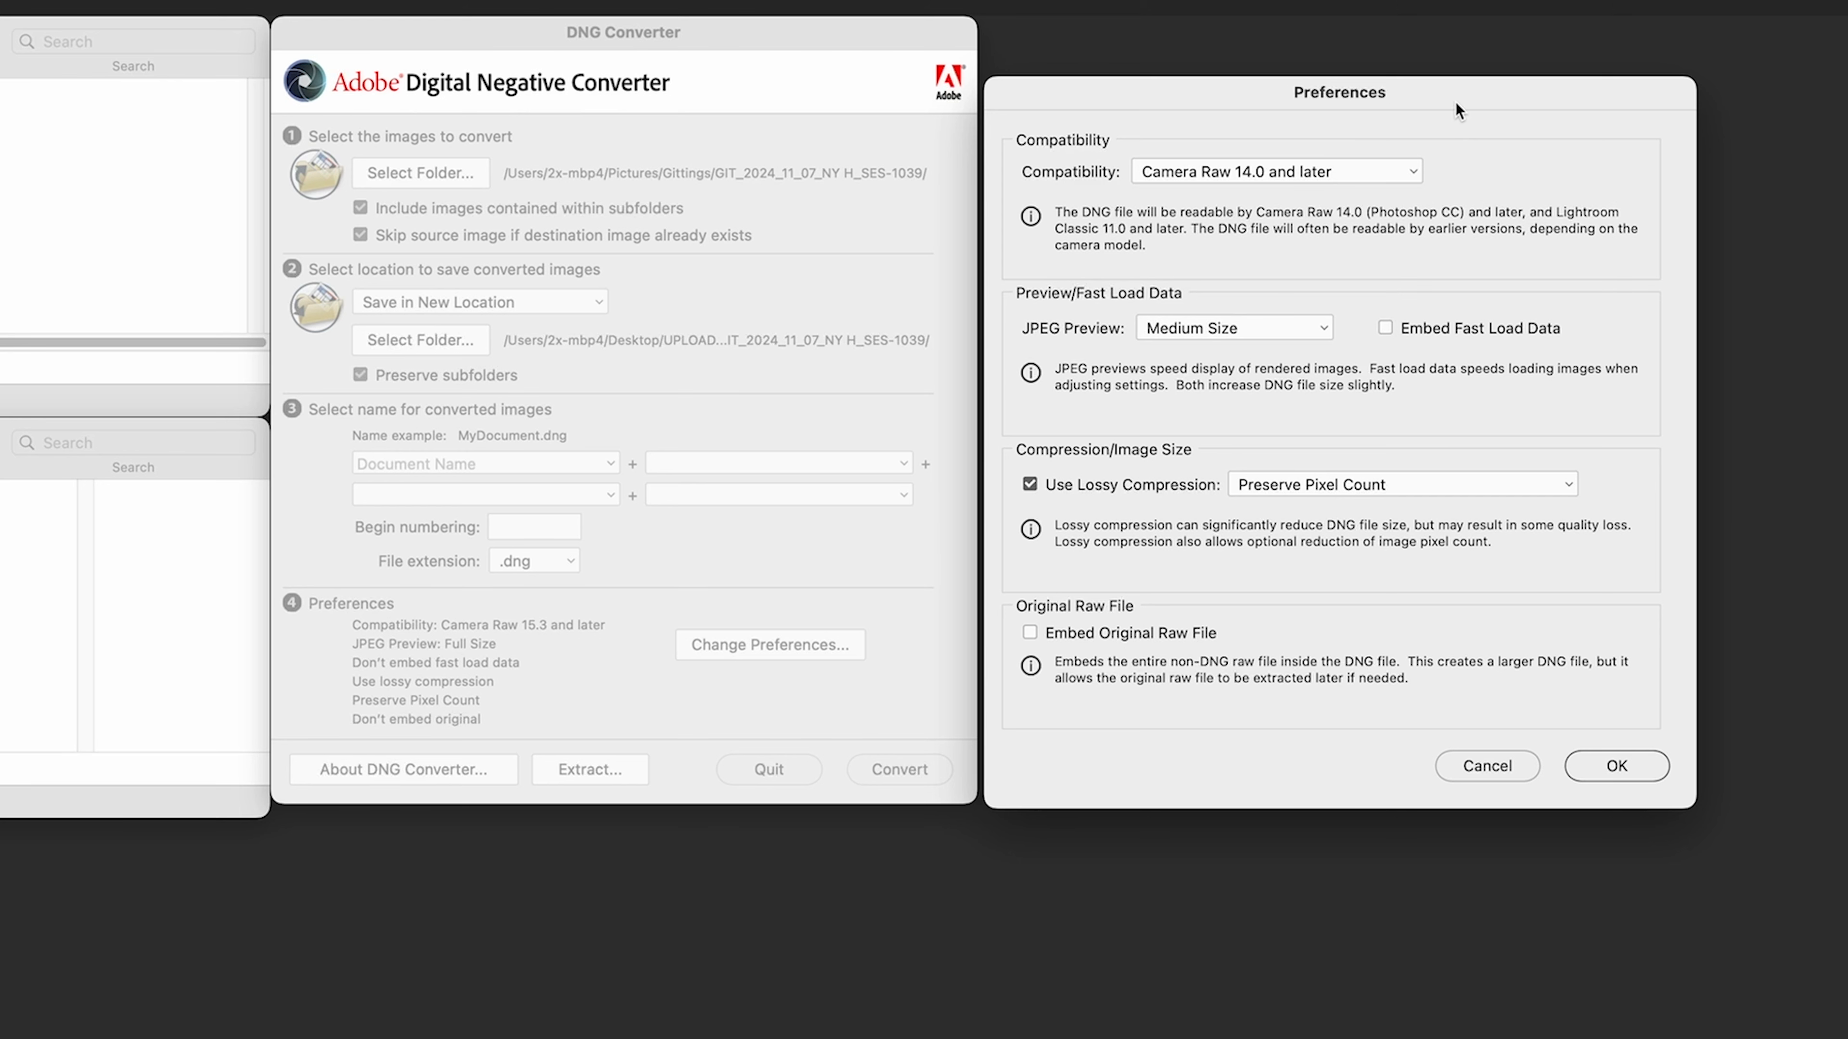
left_click_drag(1457, 105, 1451, 99)
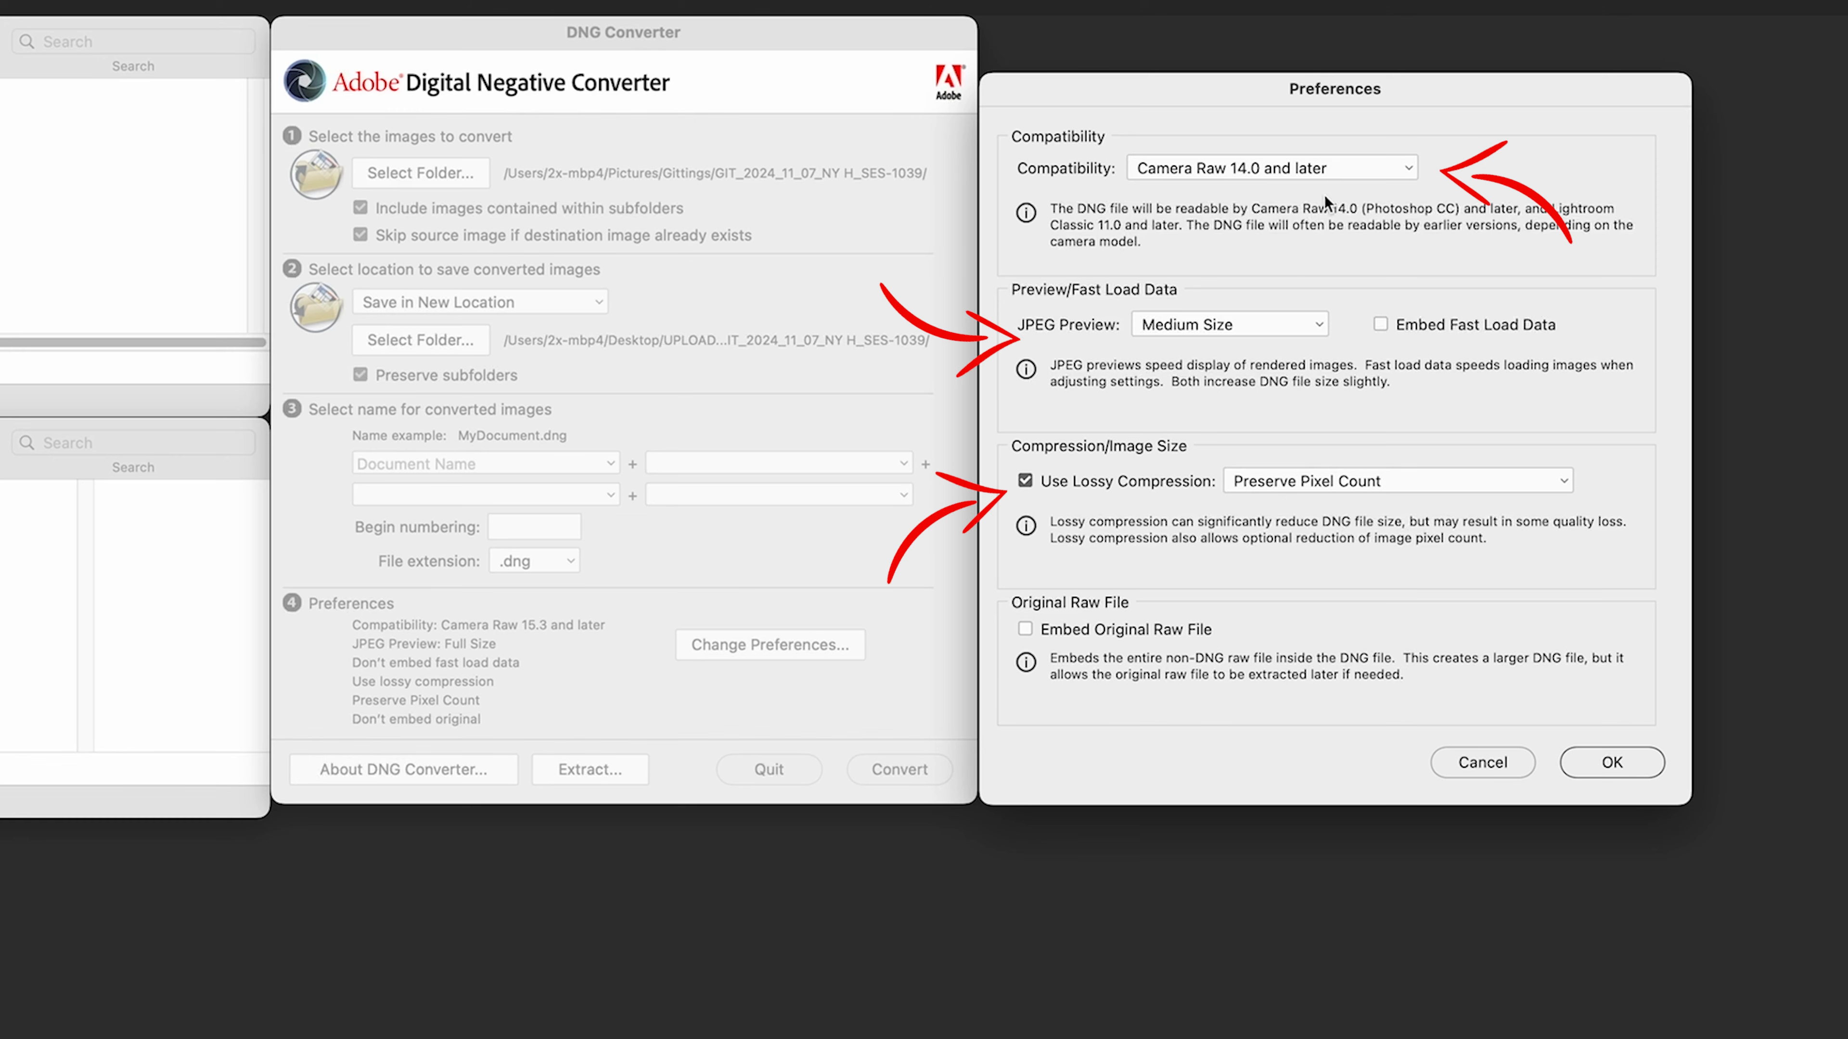
left_click(1334, 174)
left_click(1334, 175)
left_click(1272, 324)
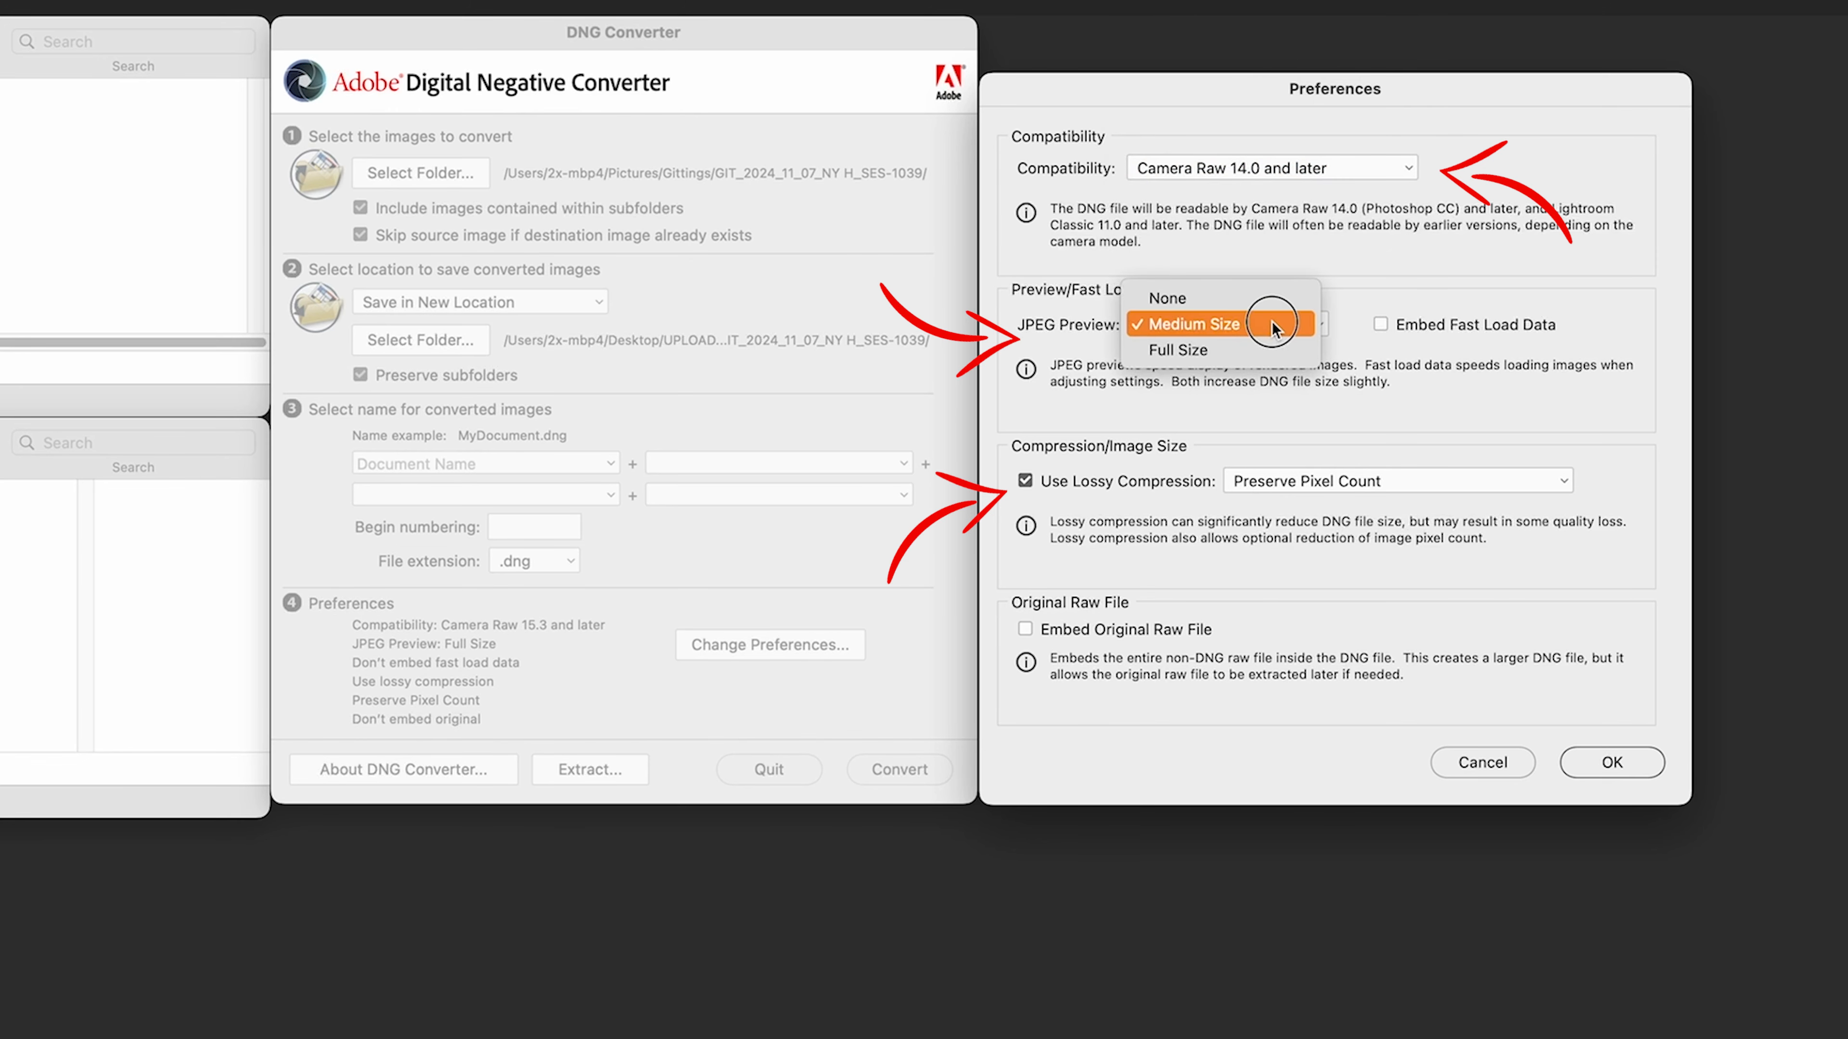
left_click(1272, 324)
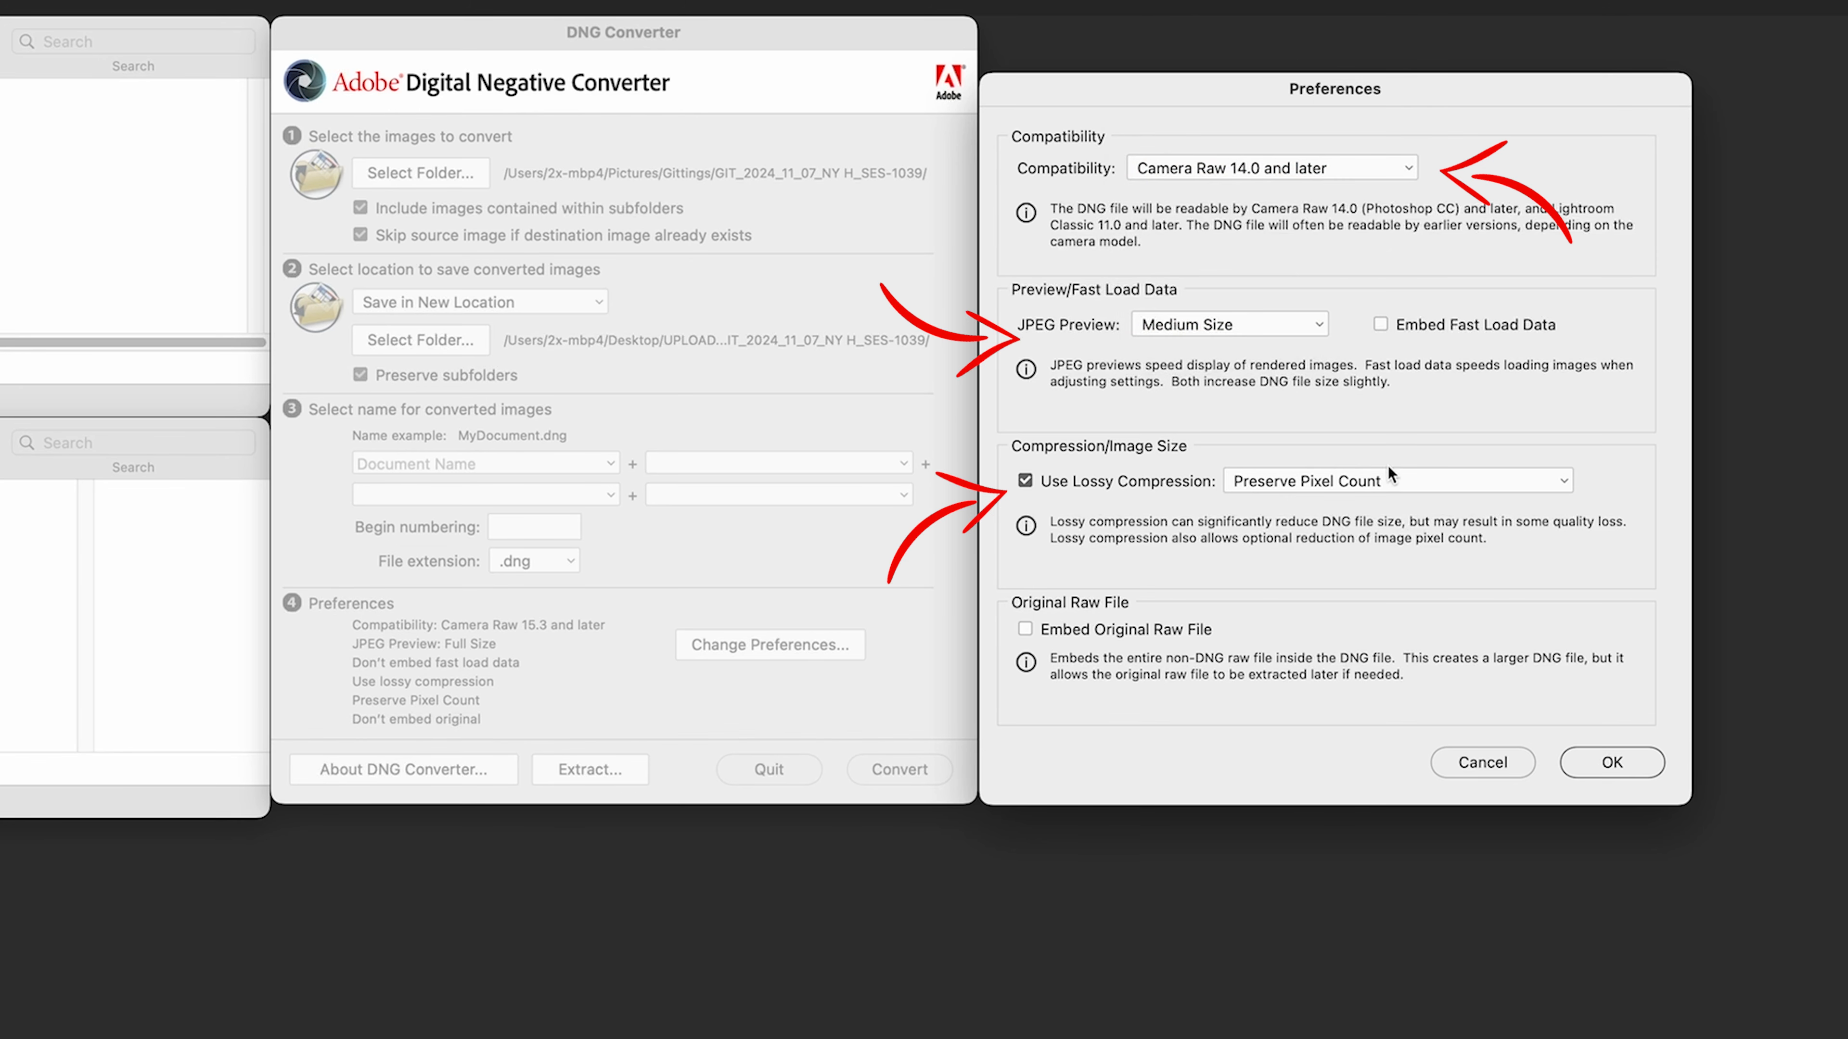
left_click(1639, 763)
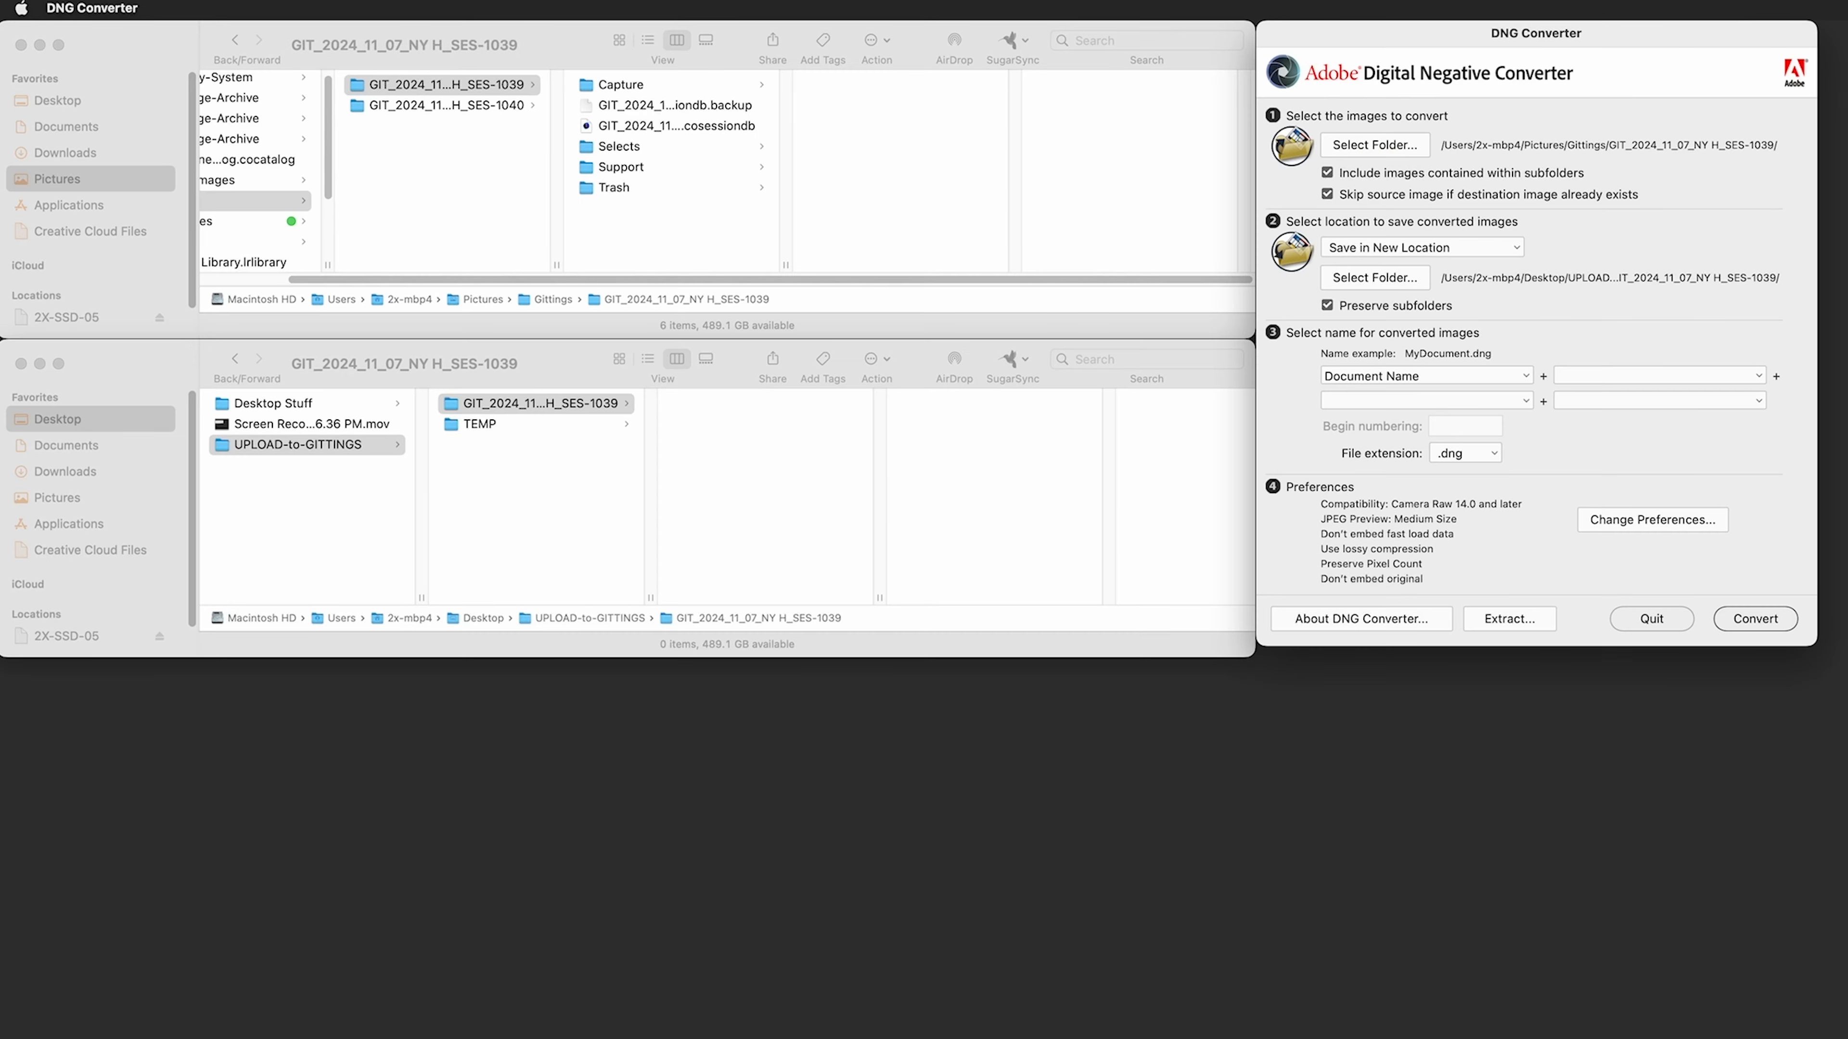
- Start converting the session's raw images to DNG
left_click(1775, 620)
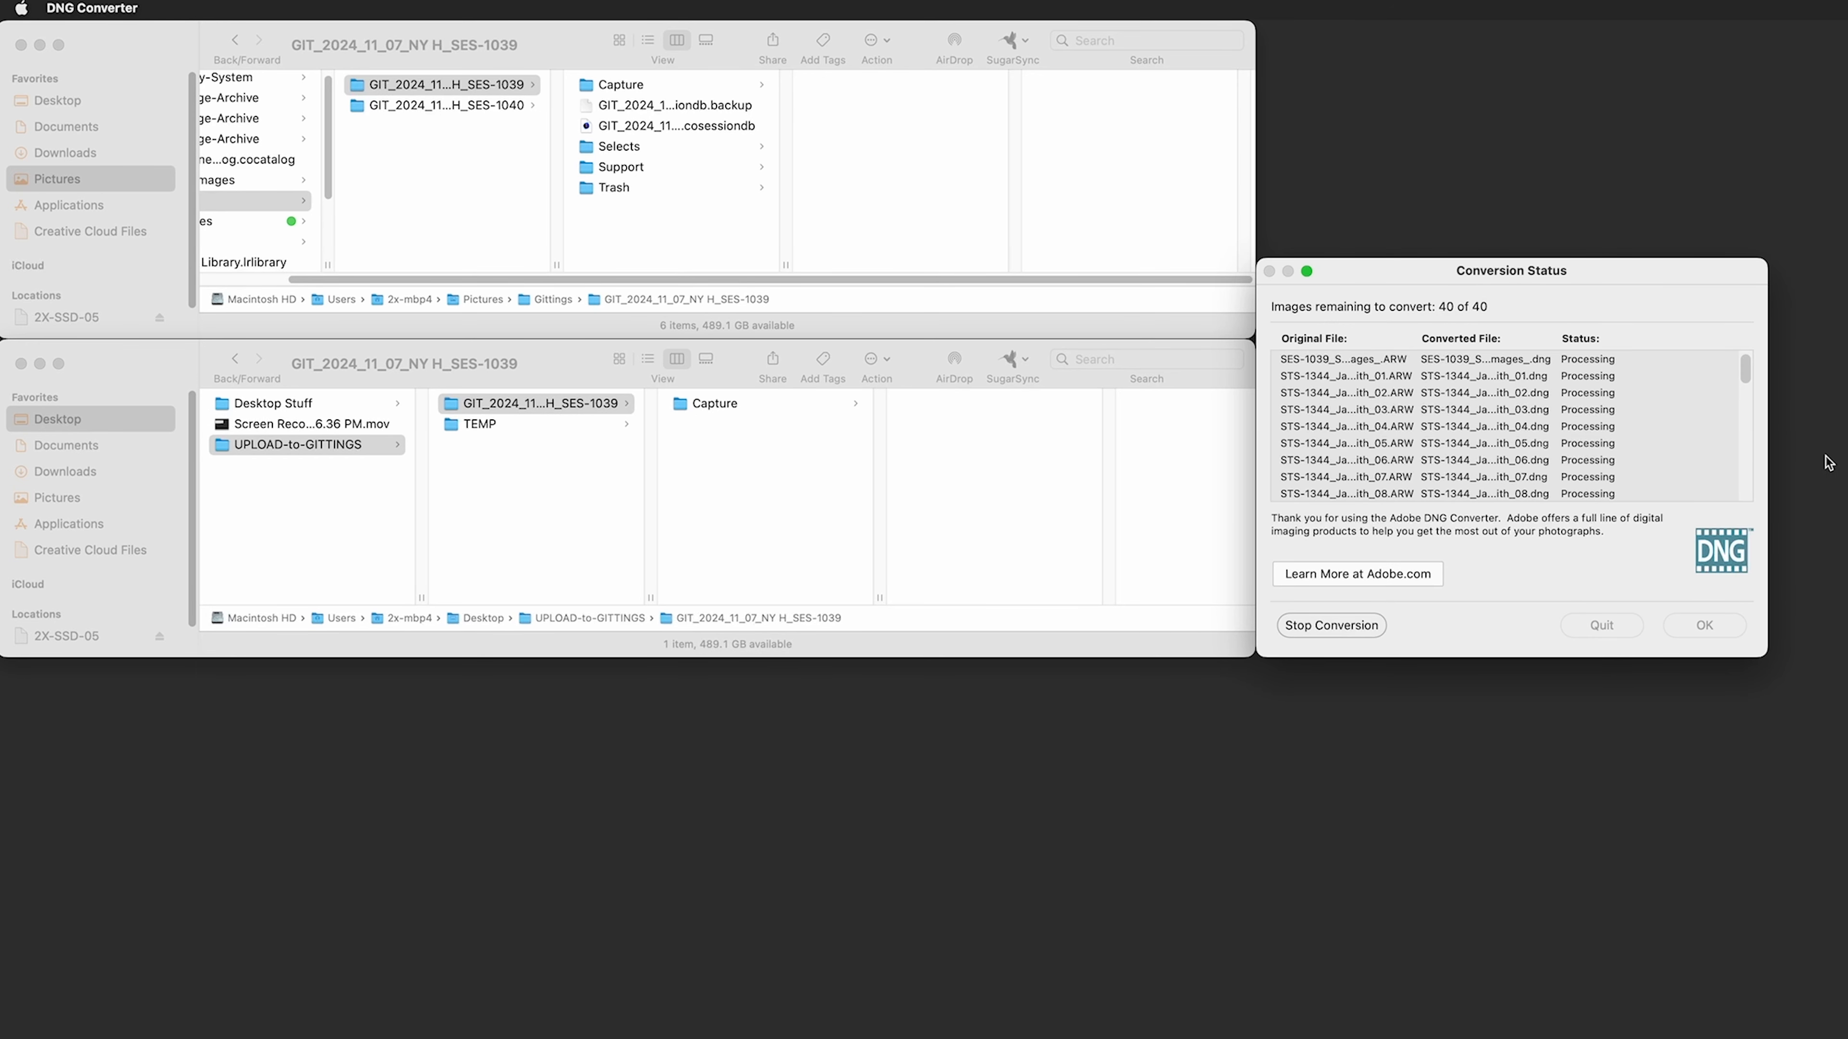
left_click(784, 434)
left_click(1633, 291)
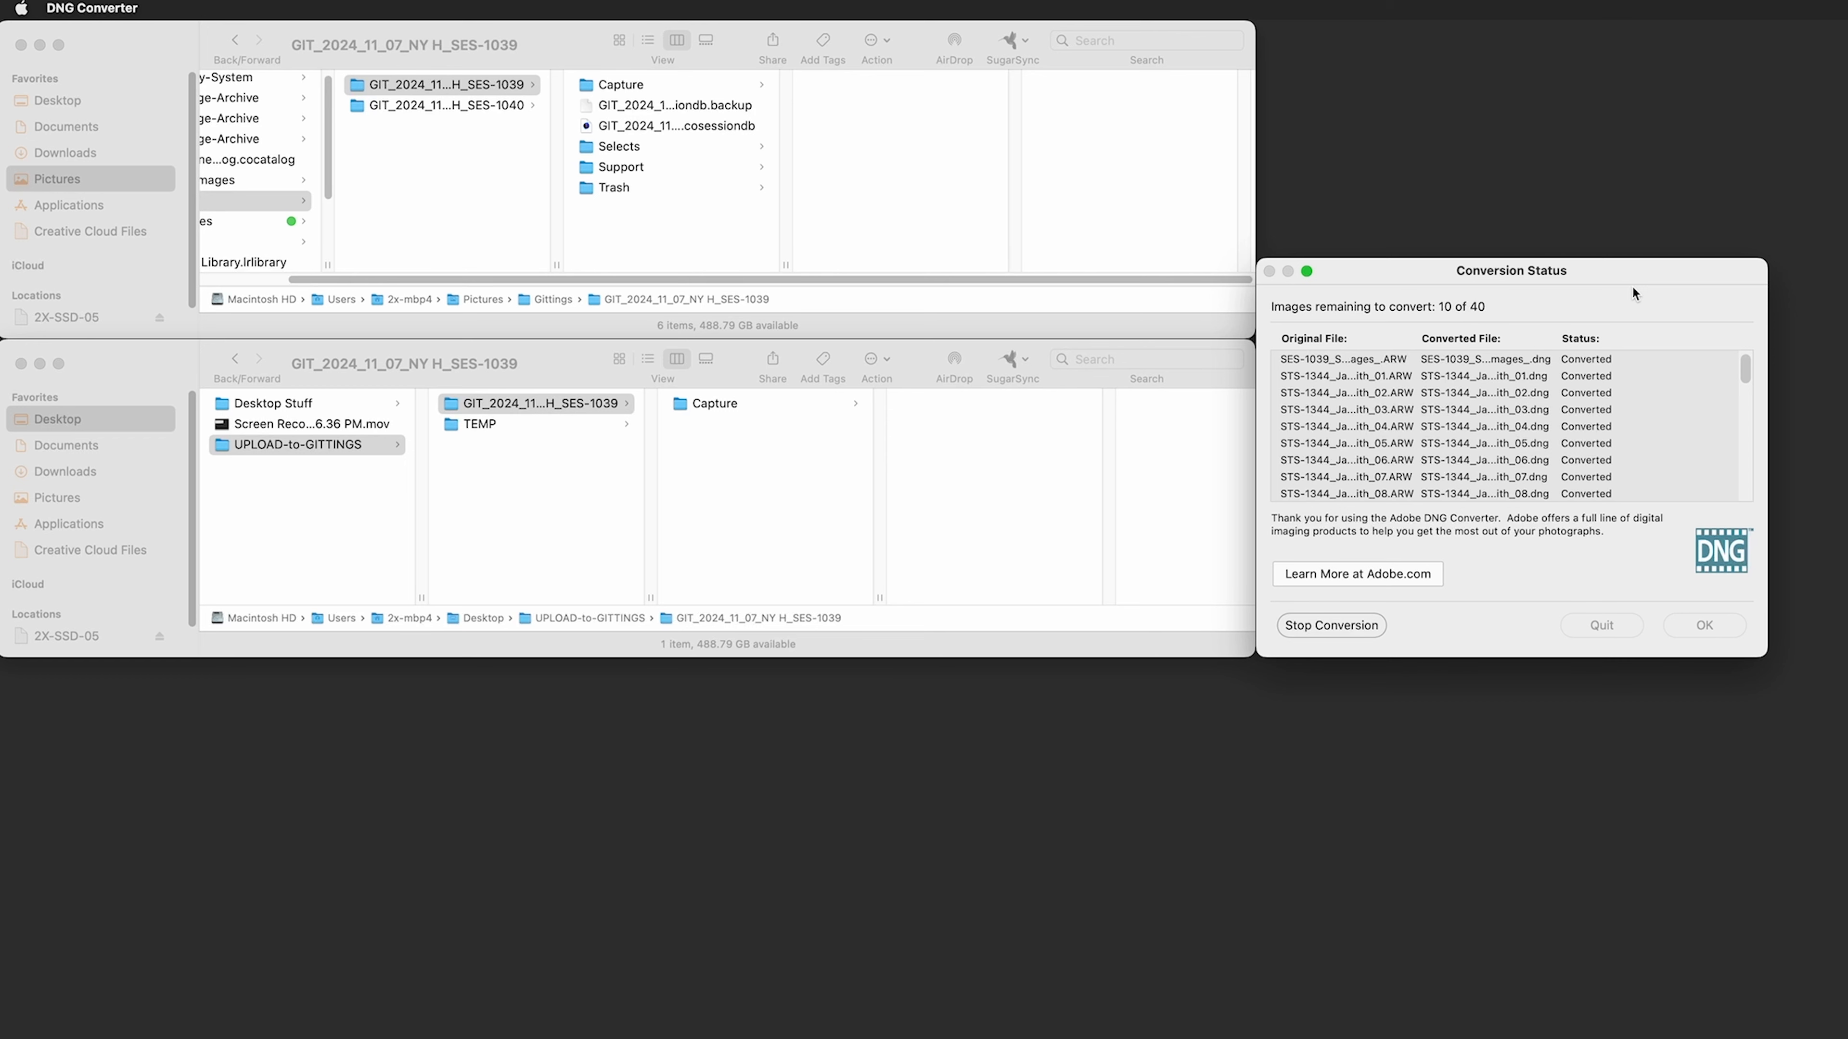
- Compare the subfolders of the converted and original Capture folders in Finder, and dismiss the conversion status in DNG Converter
left_click(746, 424)
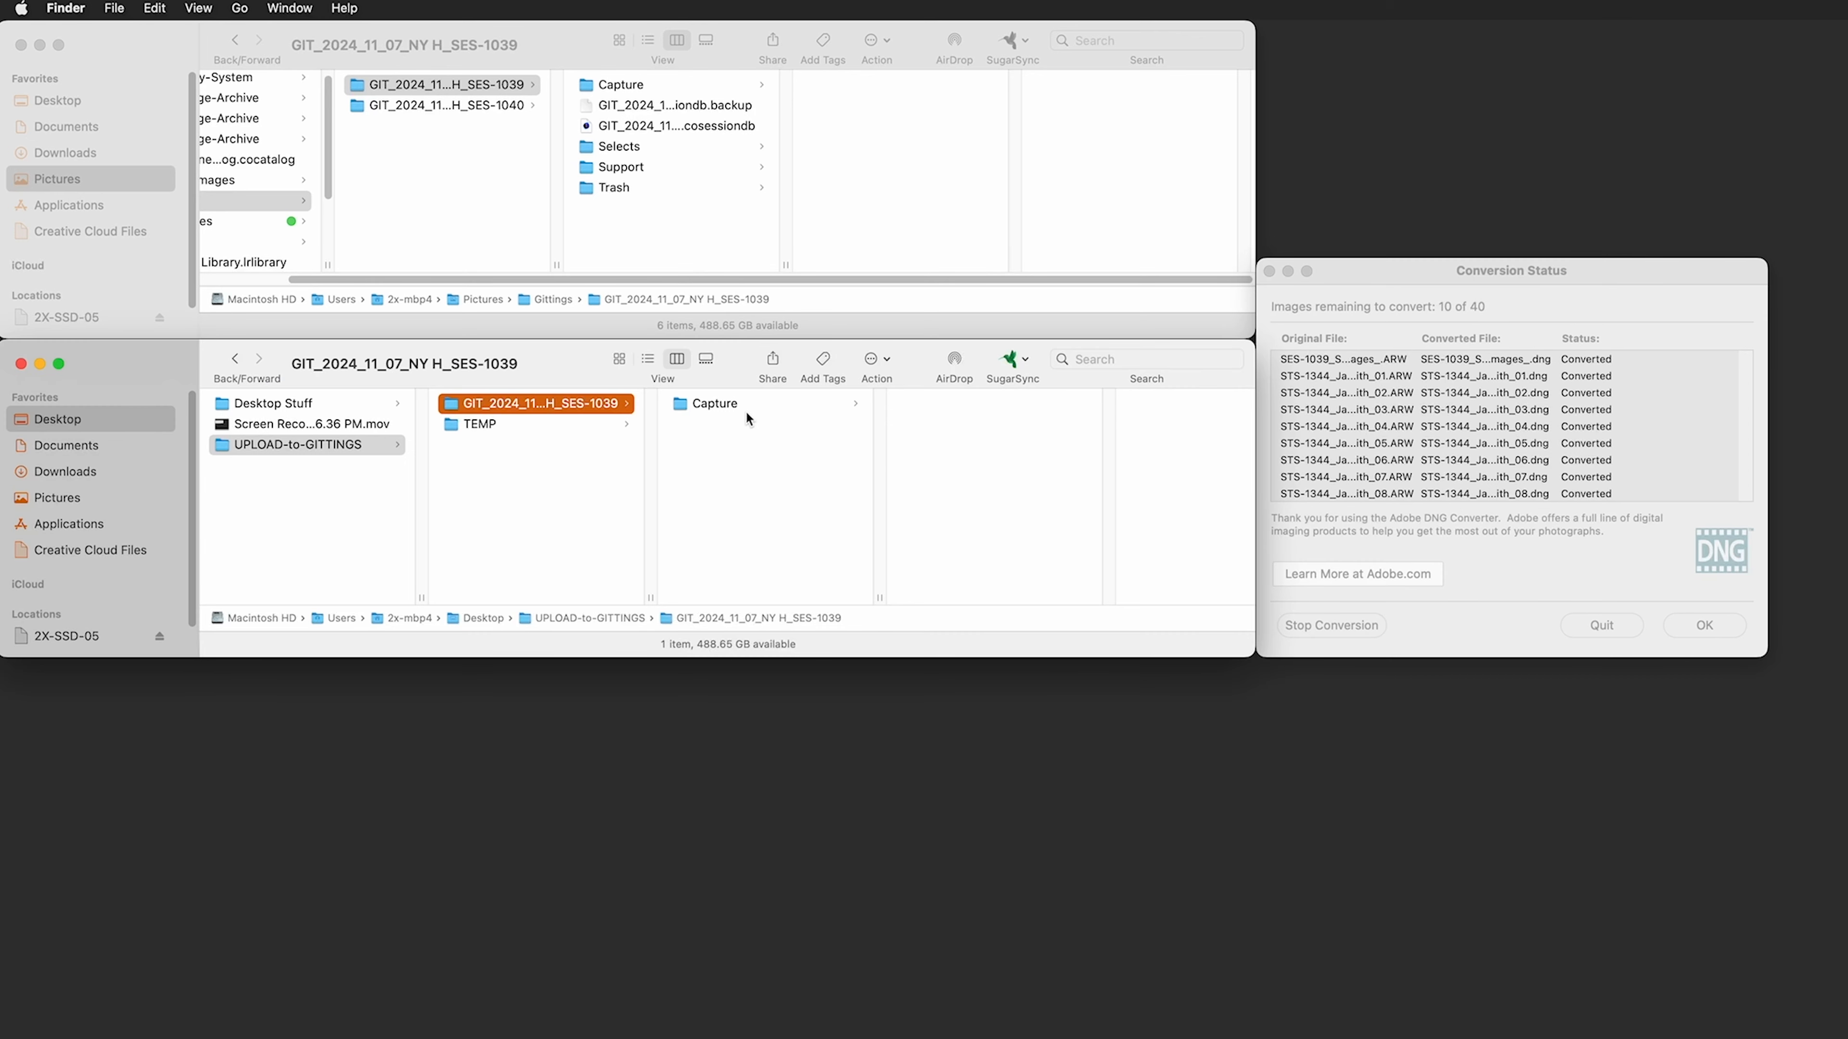
left_click(745, 410)
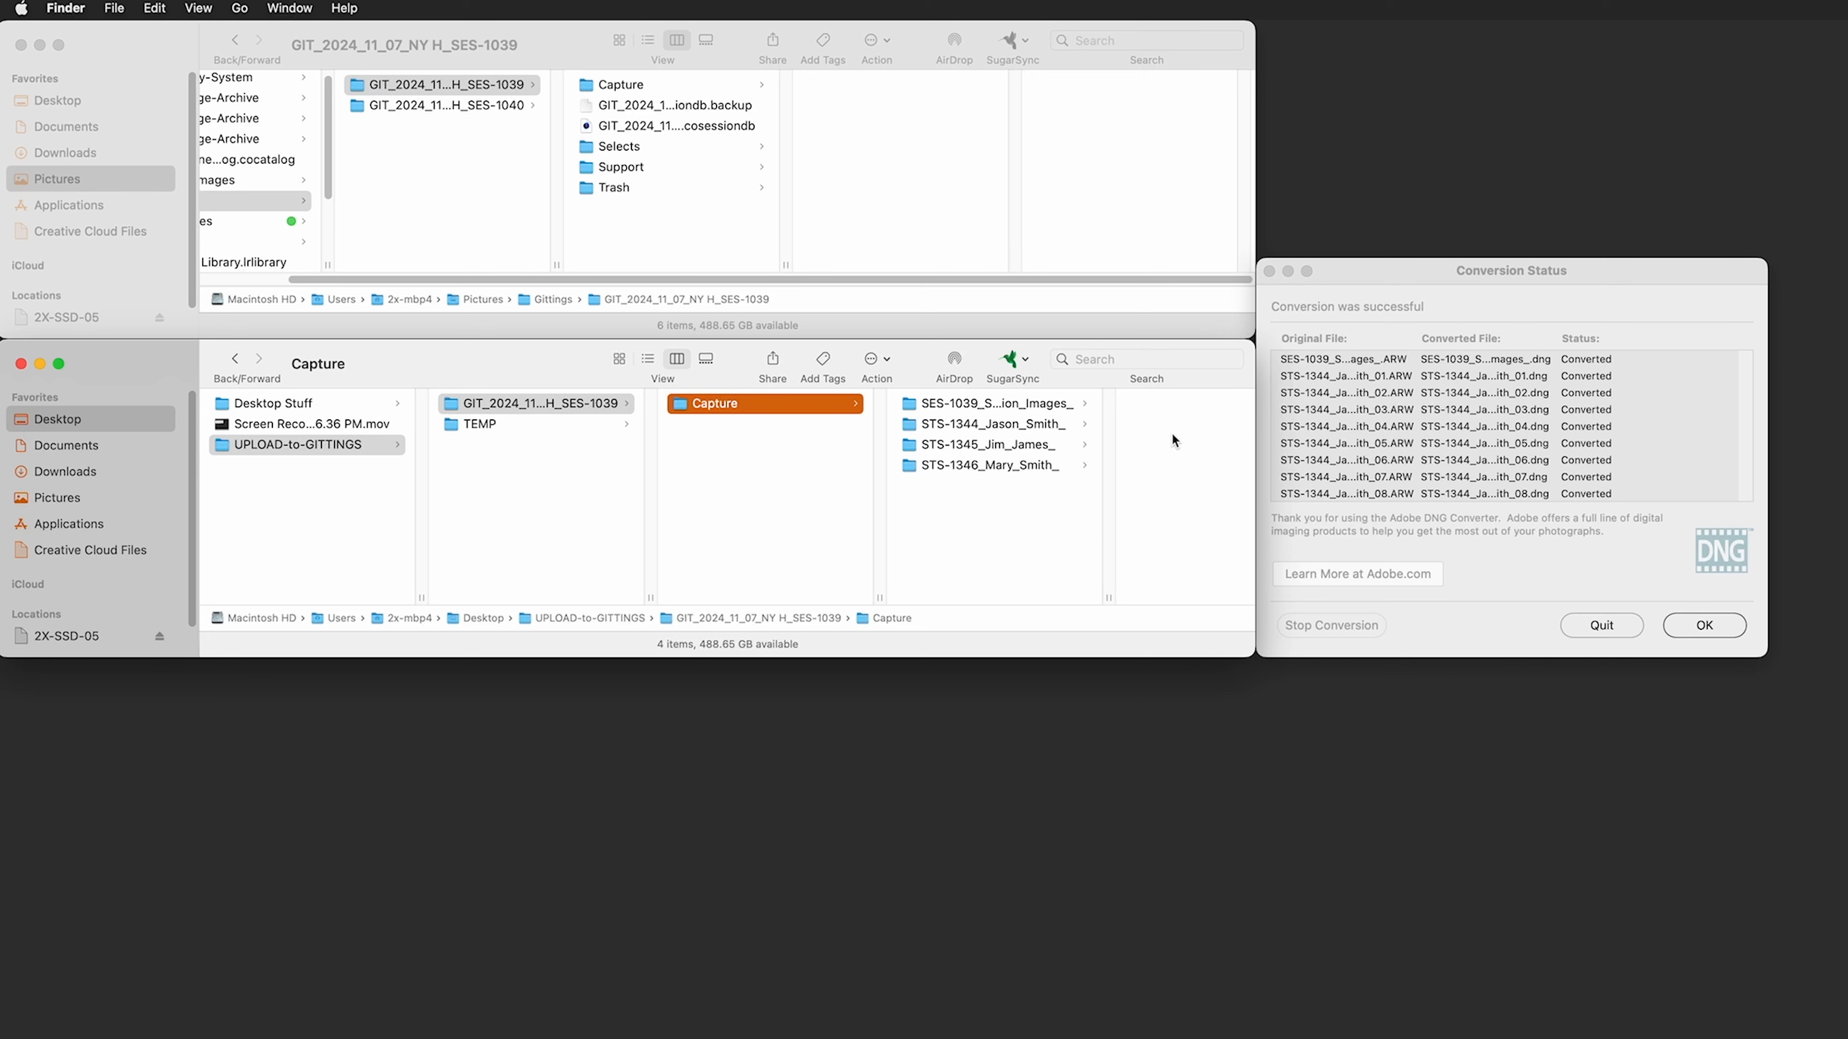
left_click(688, 83)
left_click(688, 84)
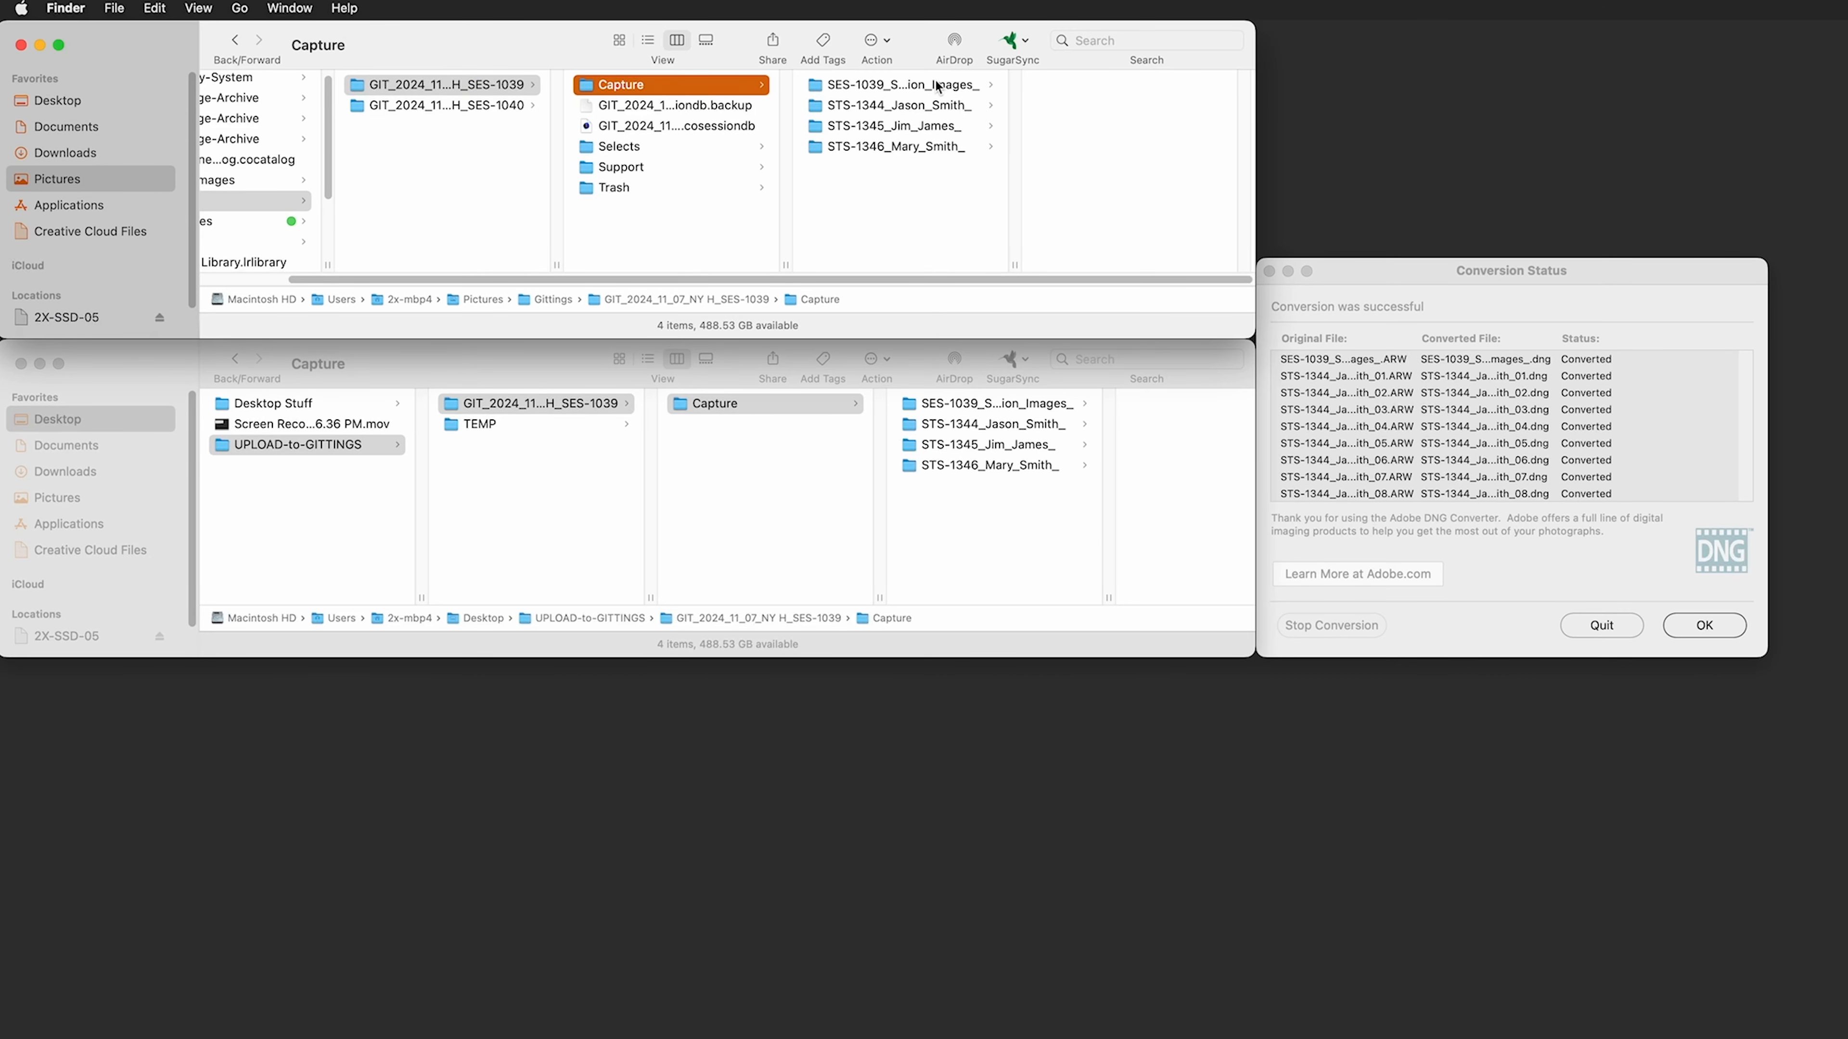
left_click(1685, 522)
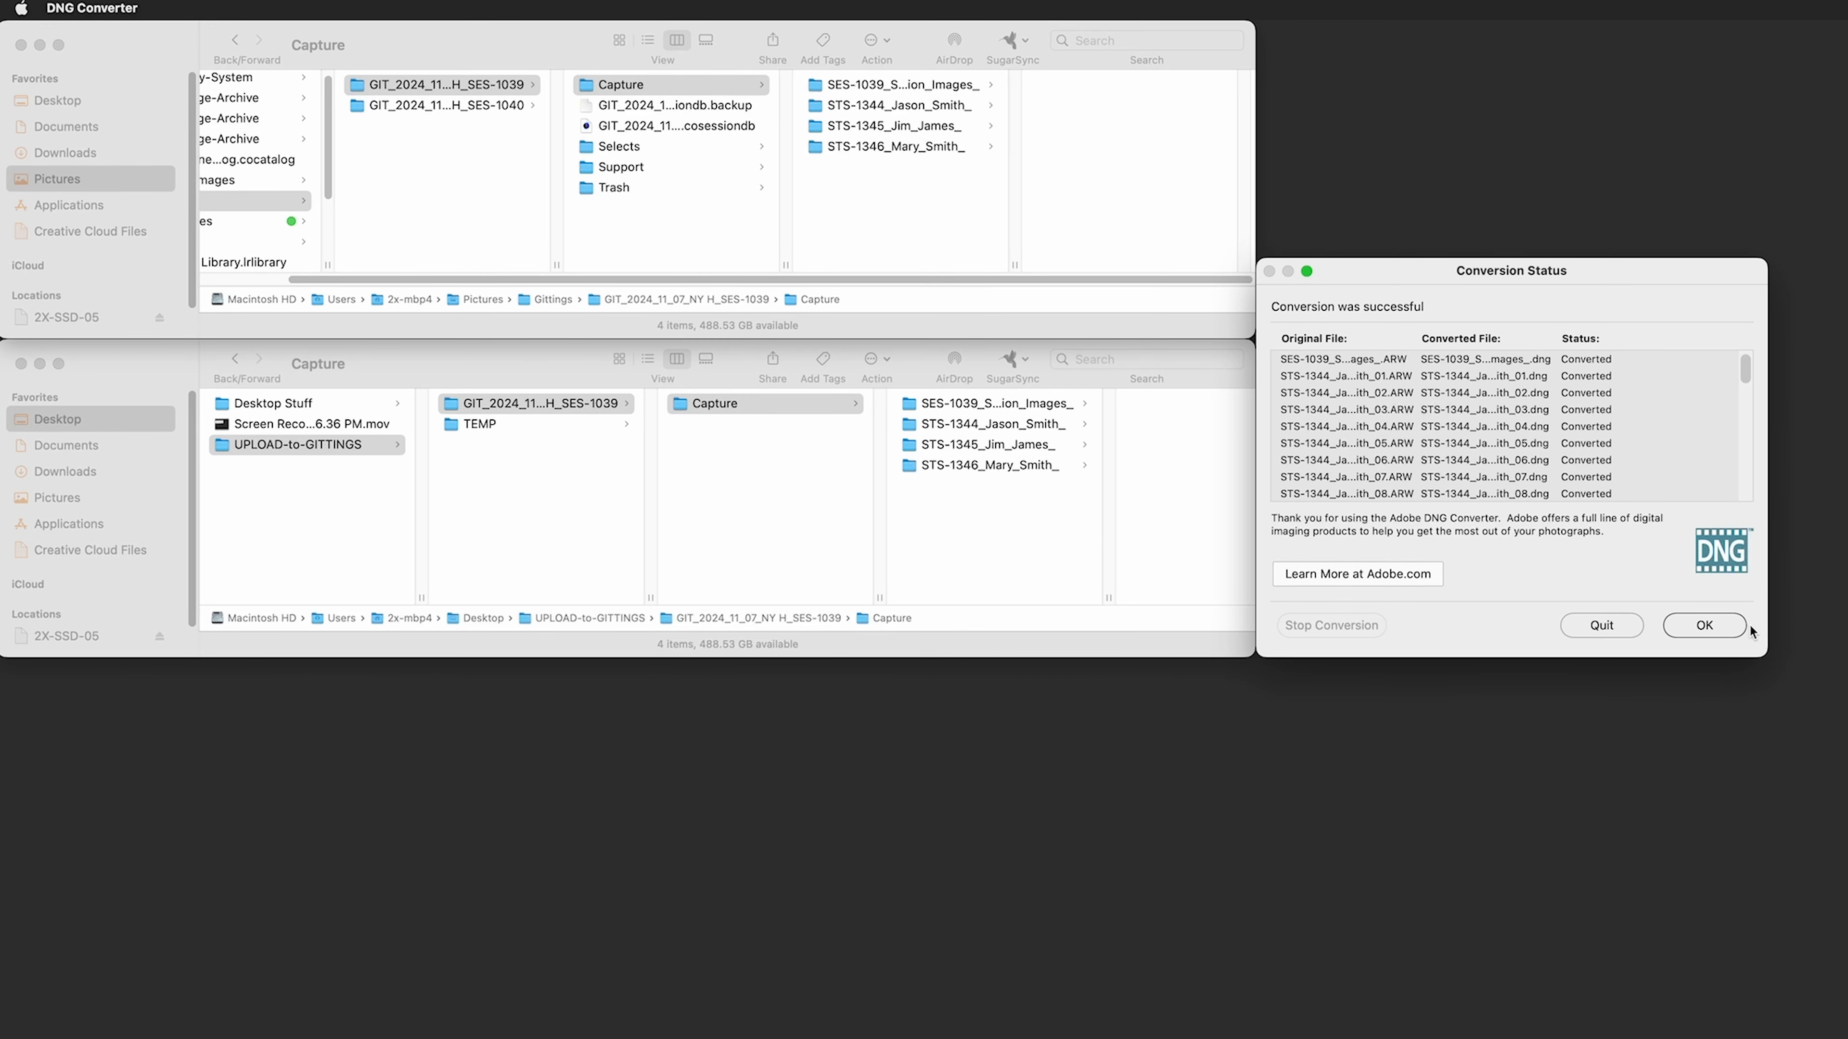
left_click(1705, 626)
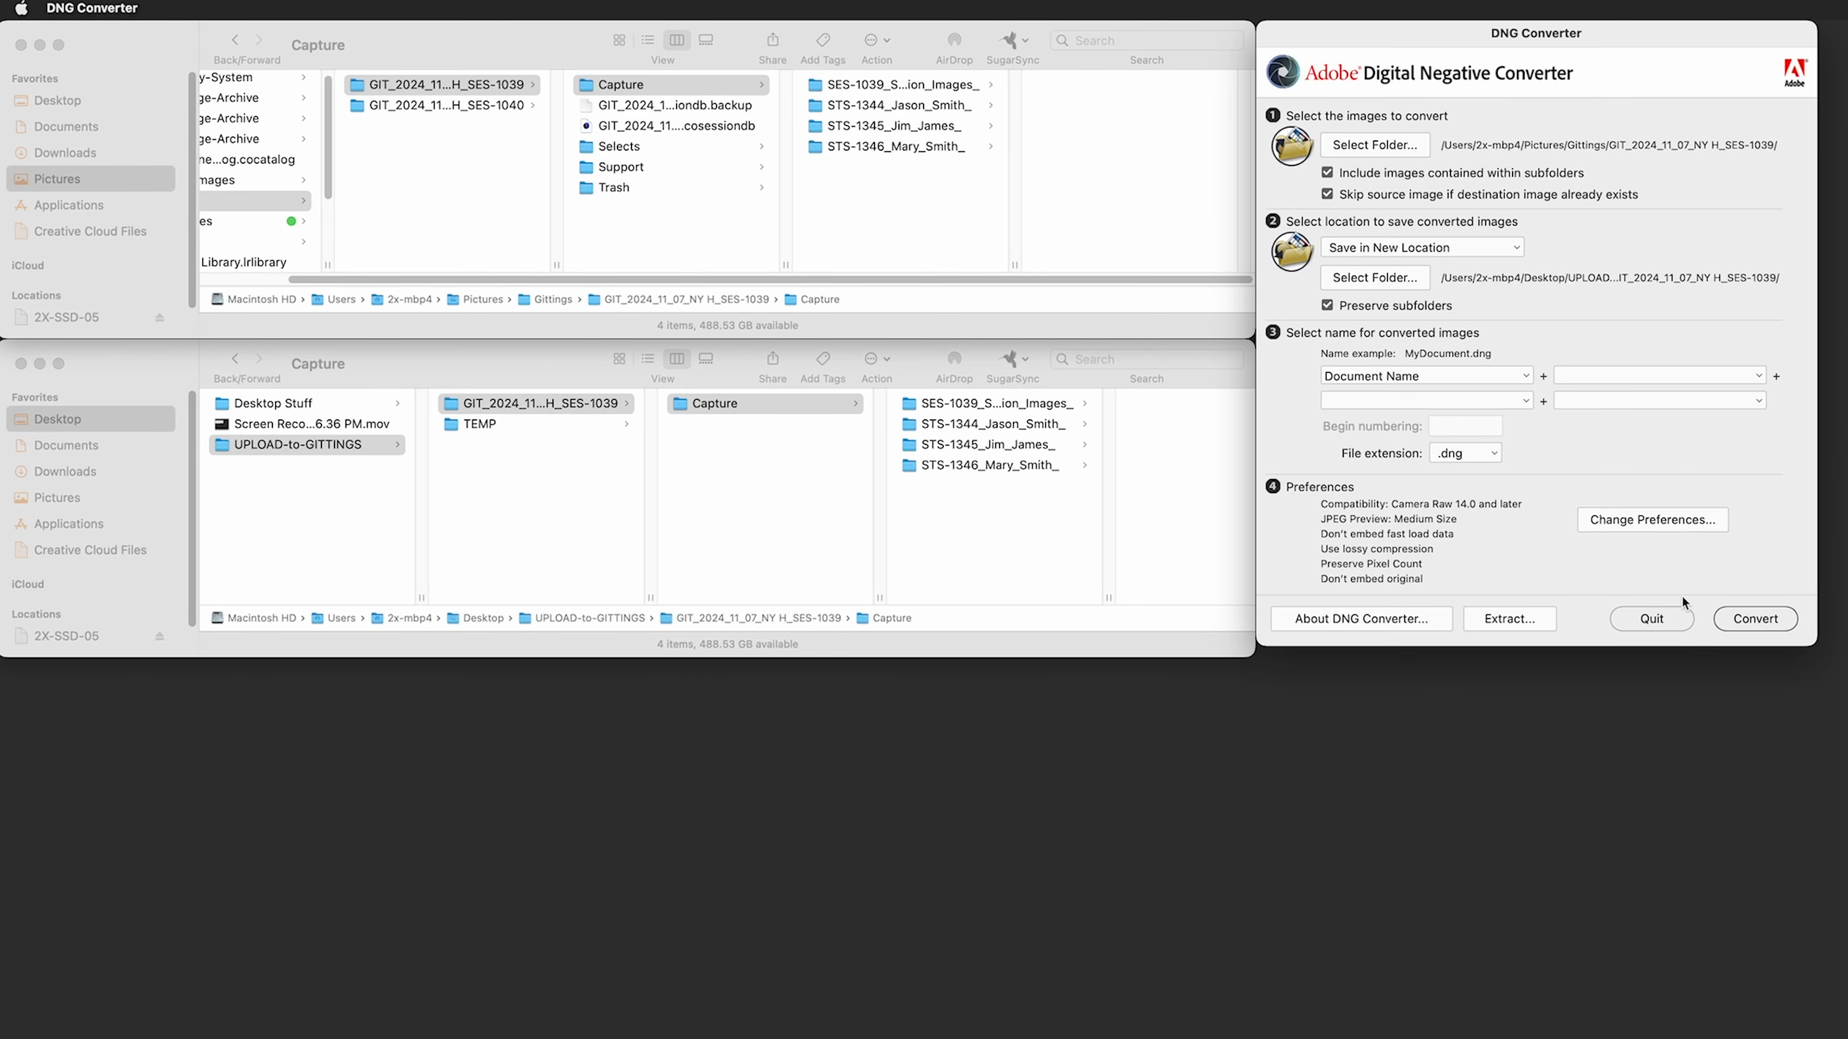
- Switch to Finder and compare the DNG in the converted SES-1039_Session_Images_ folder with the ARW and XMP files in the original folder
left_click(998, 538)
left_click(1031, 402)
left_click(1139, 402)
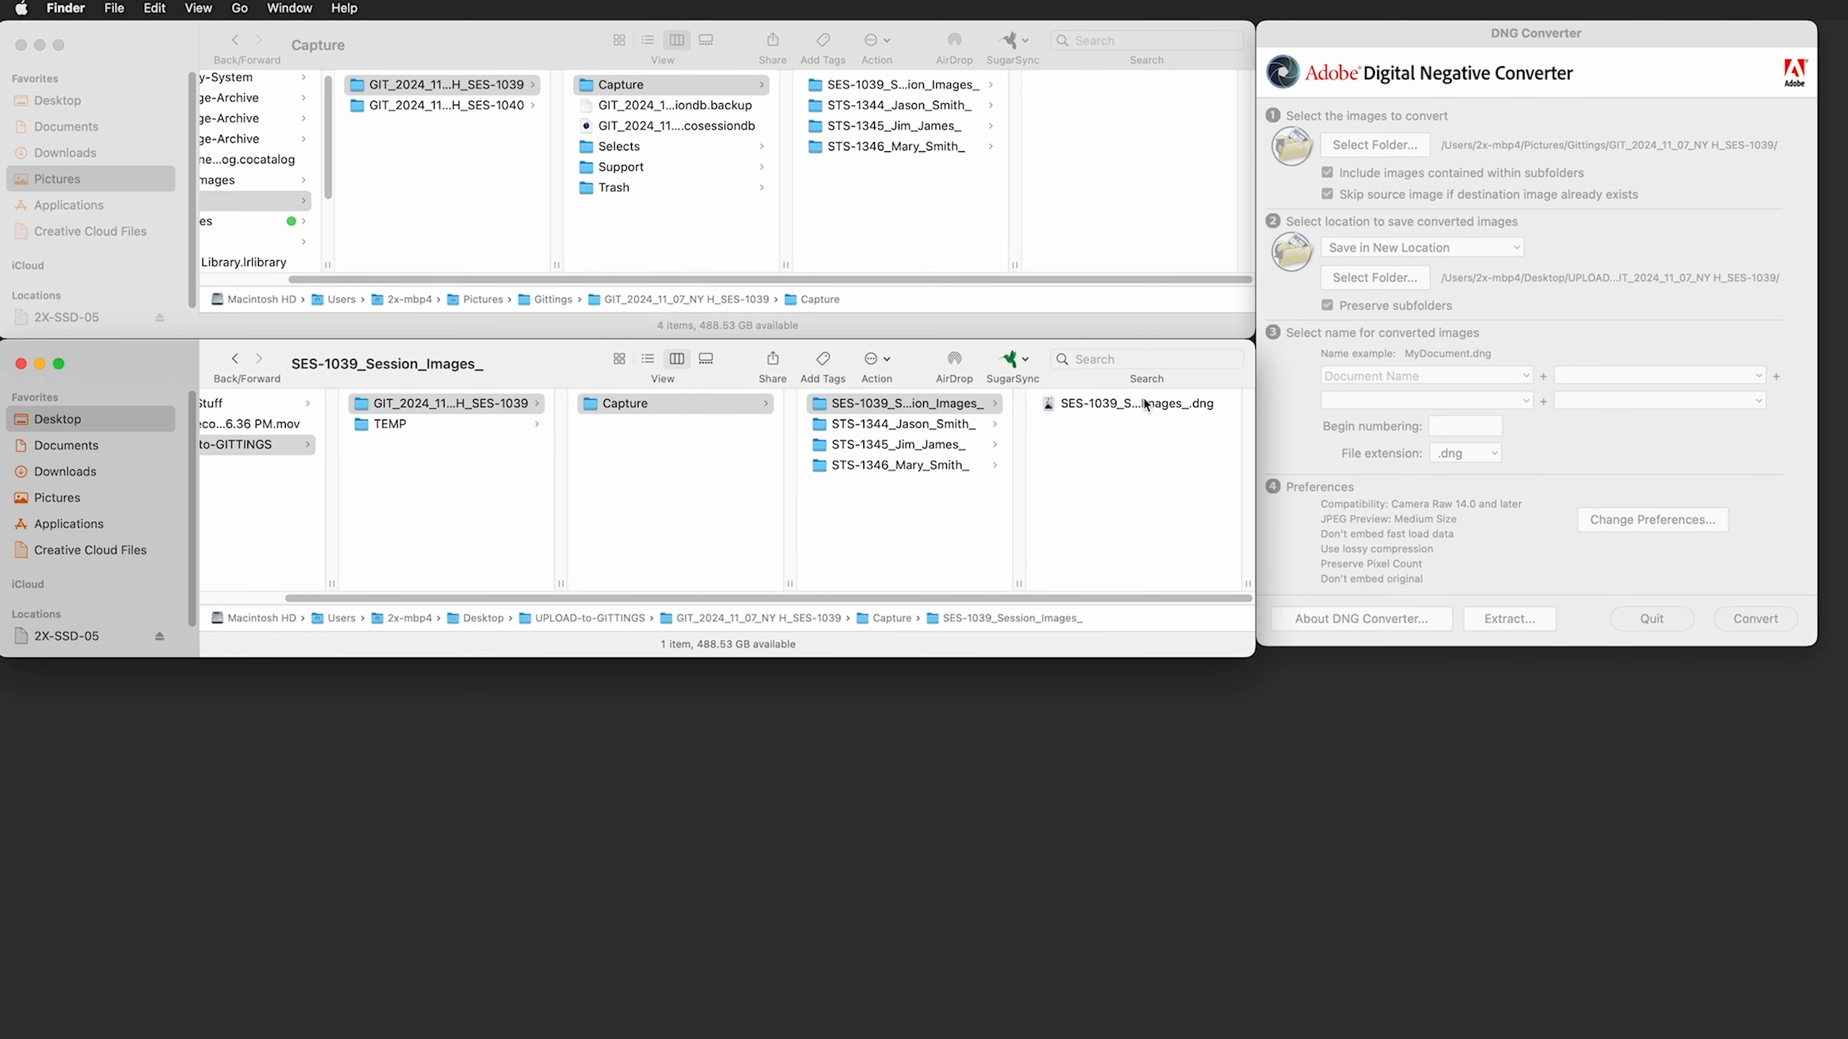
left_click(951, 219)
left_click(938, 85)
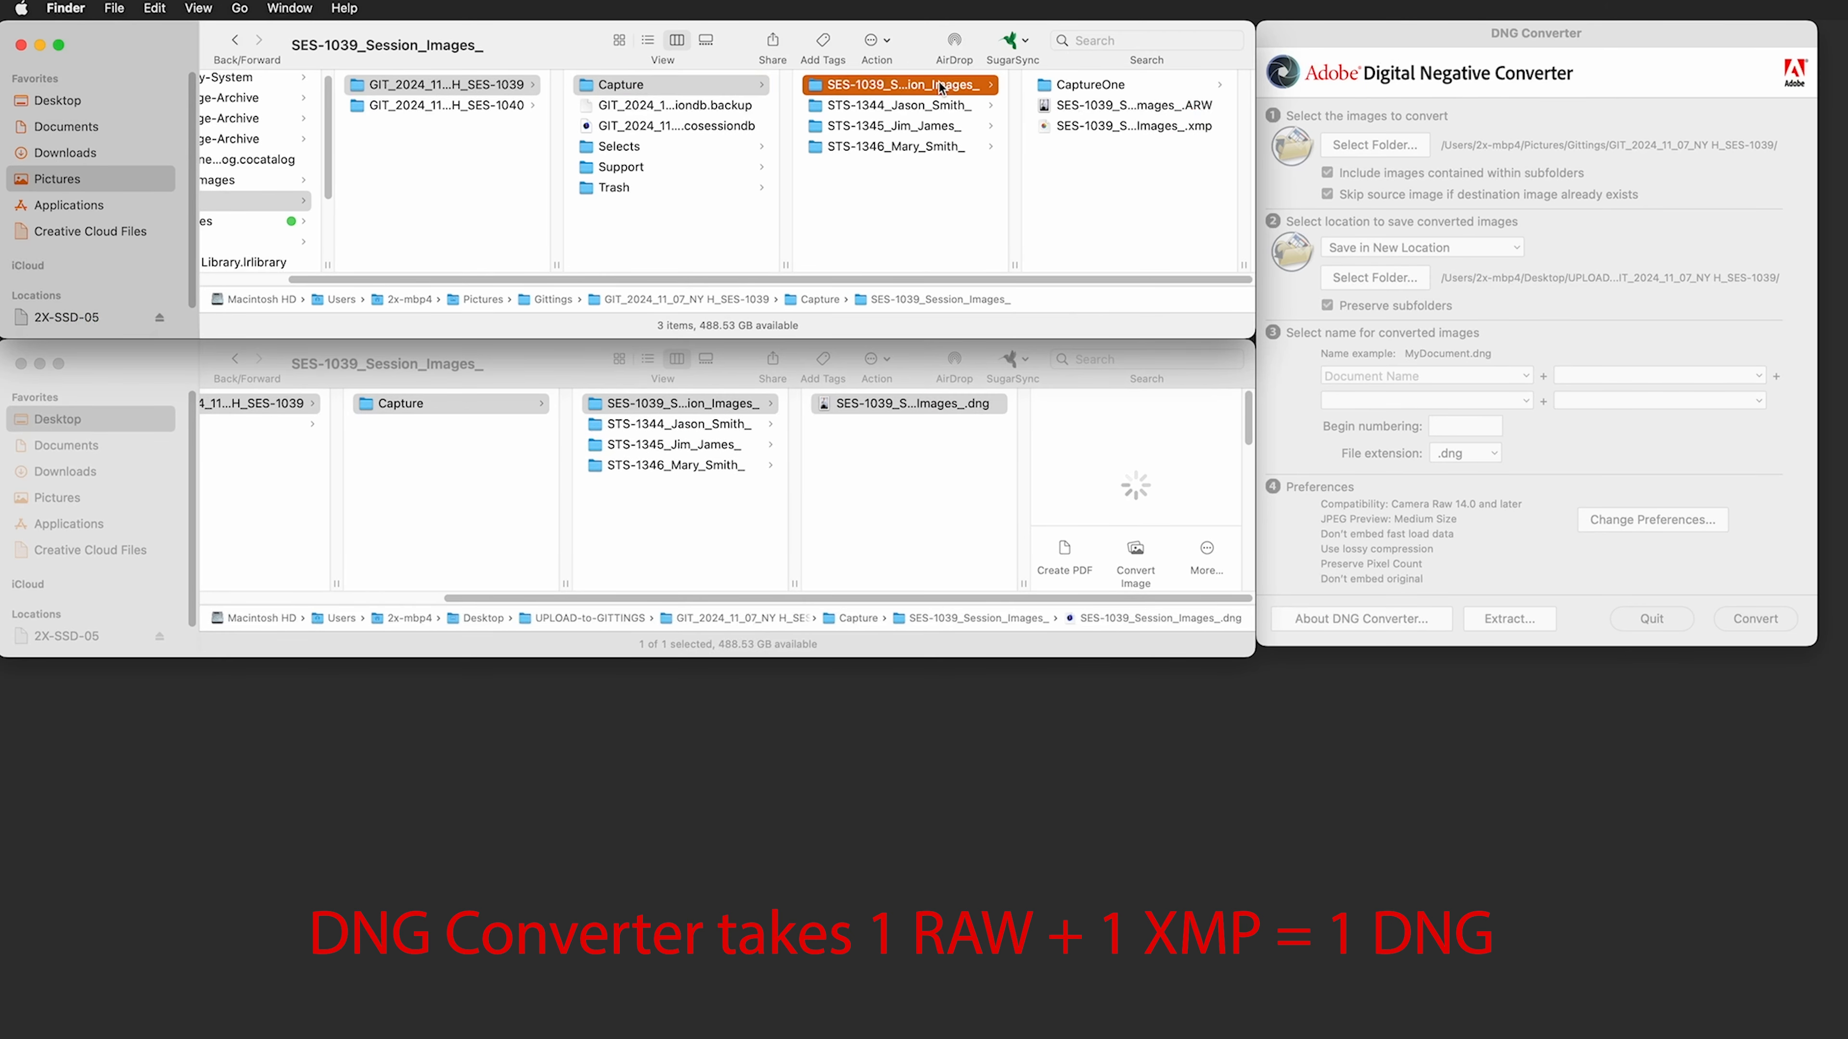
left_click(1157, 107)
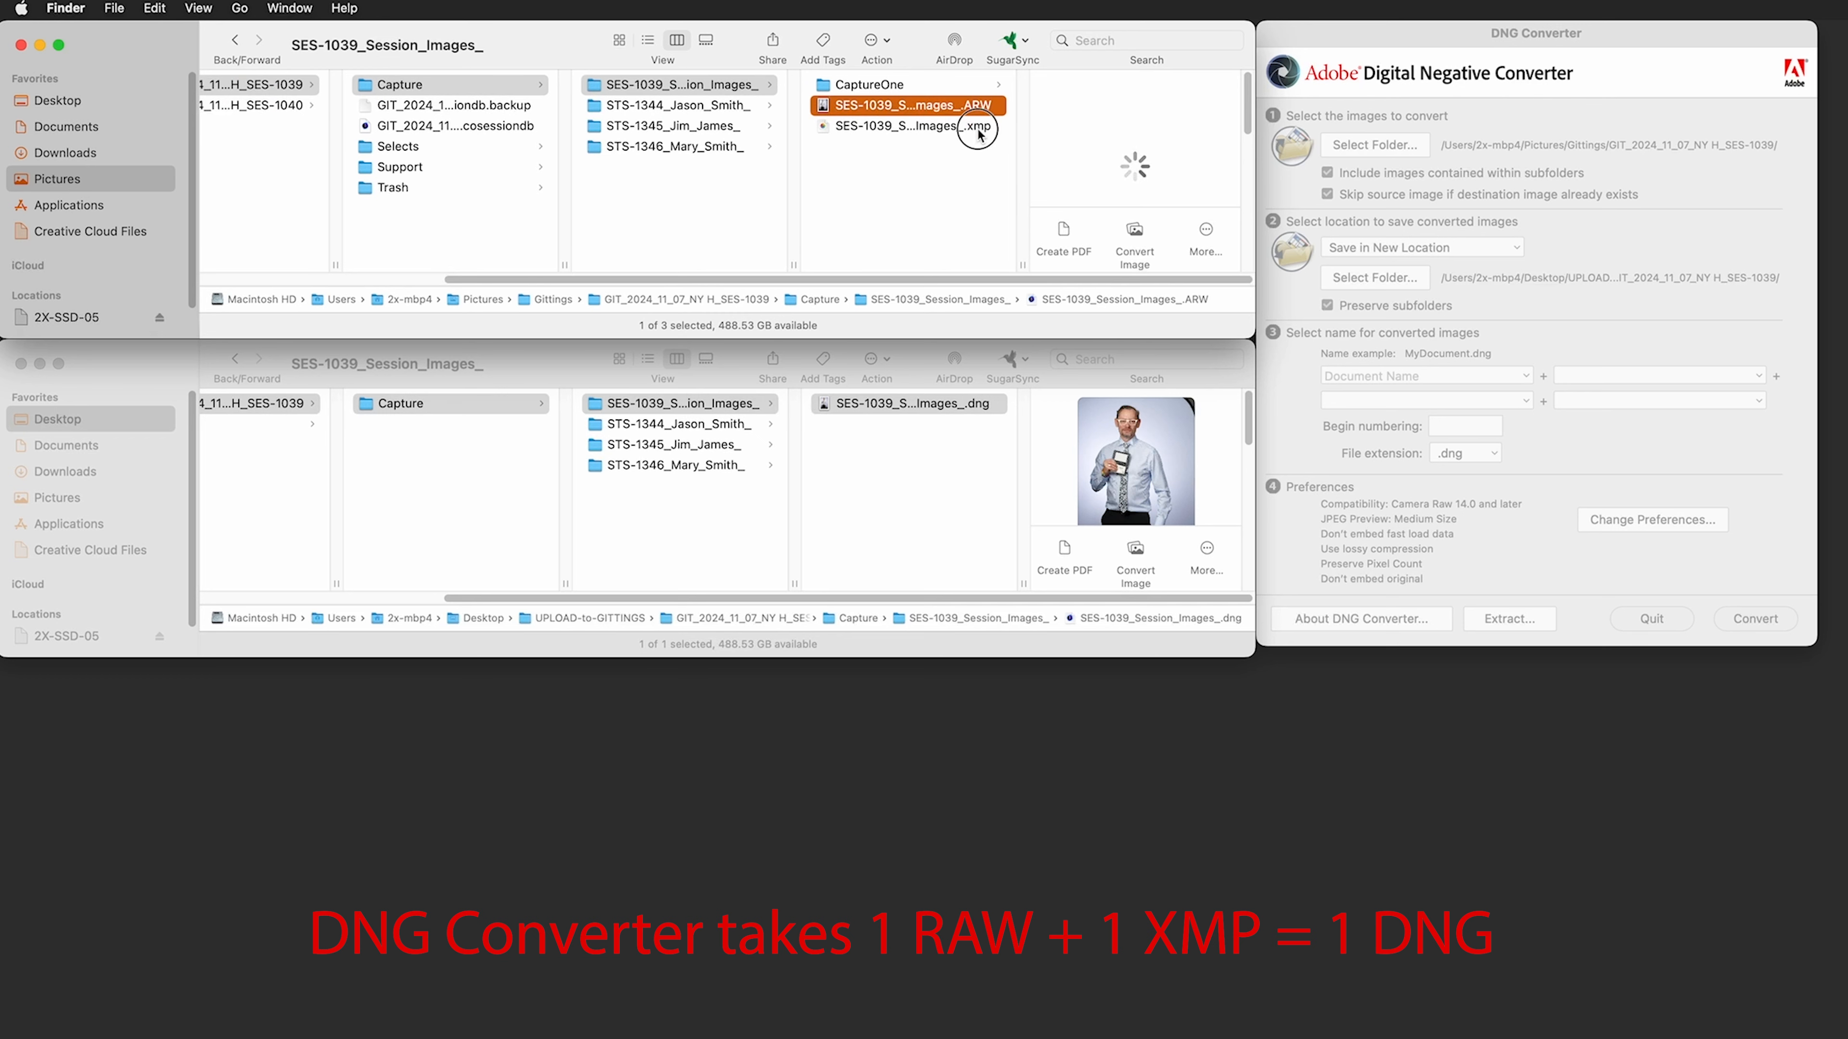
left_click(974, 127)
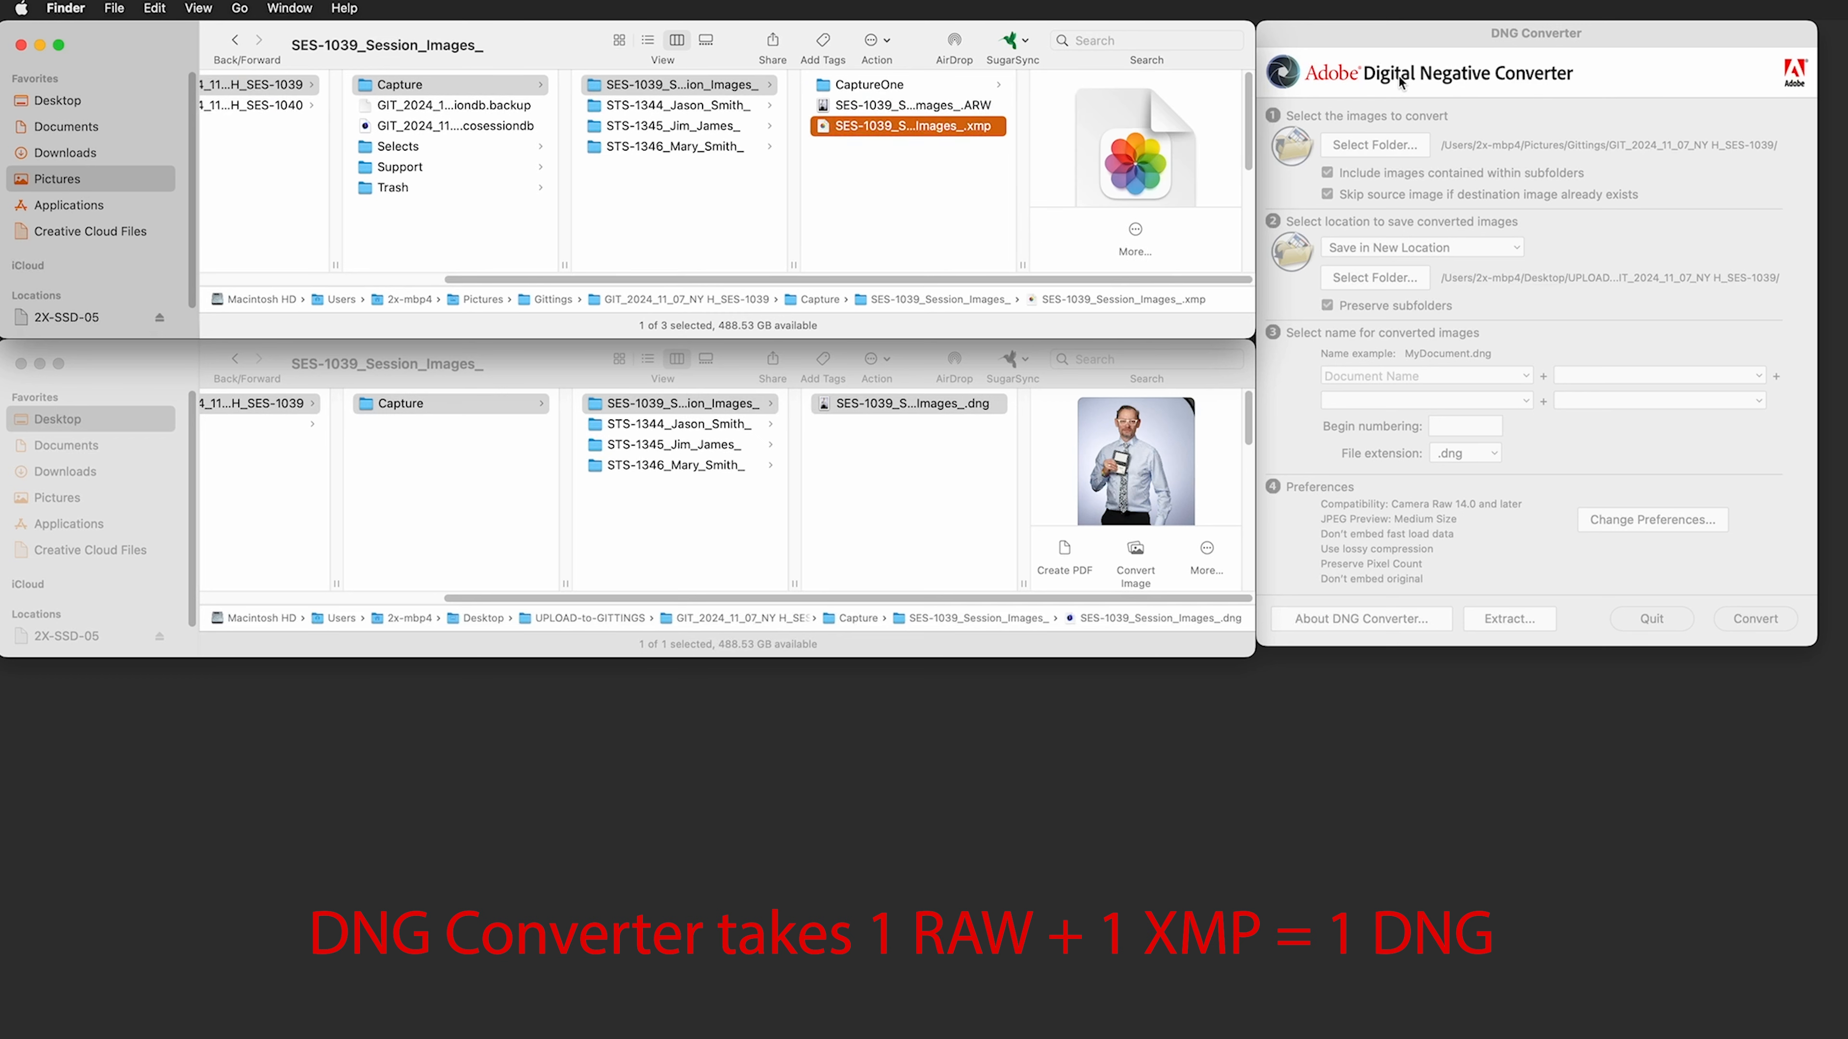
left_click(986, 433)
left_click(990, 398)
key("Return")
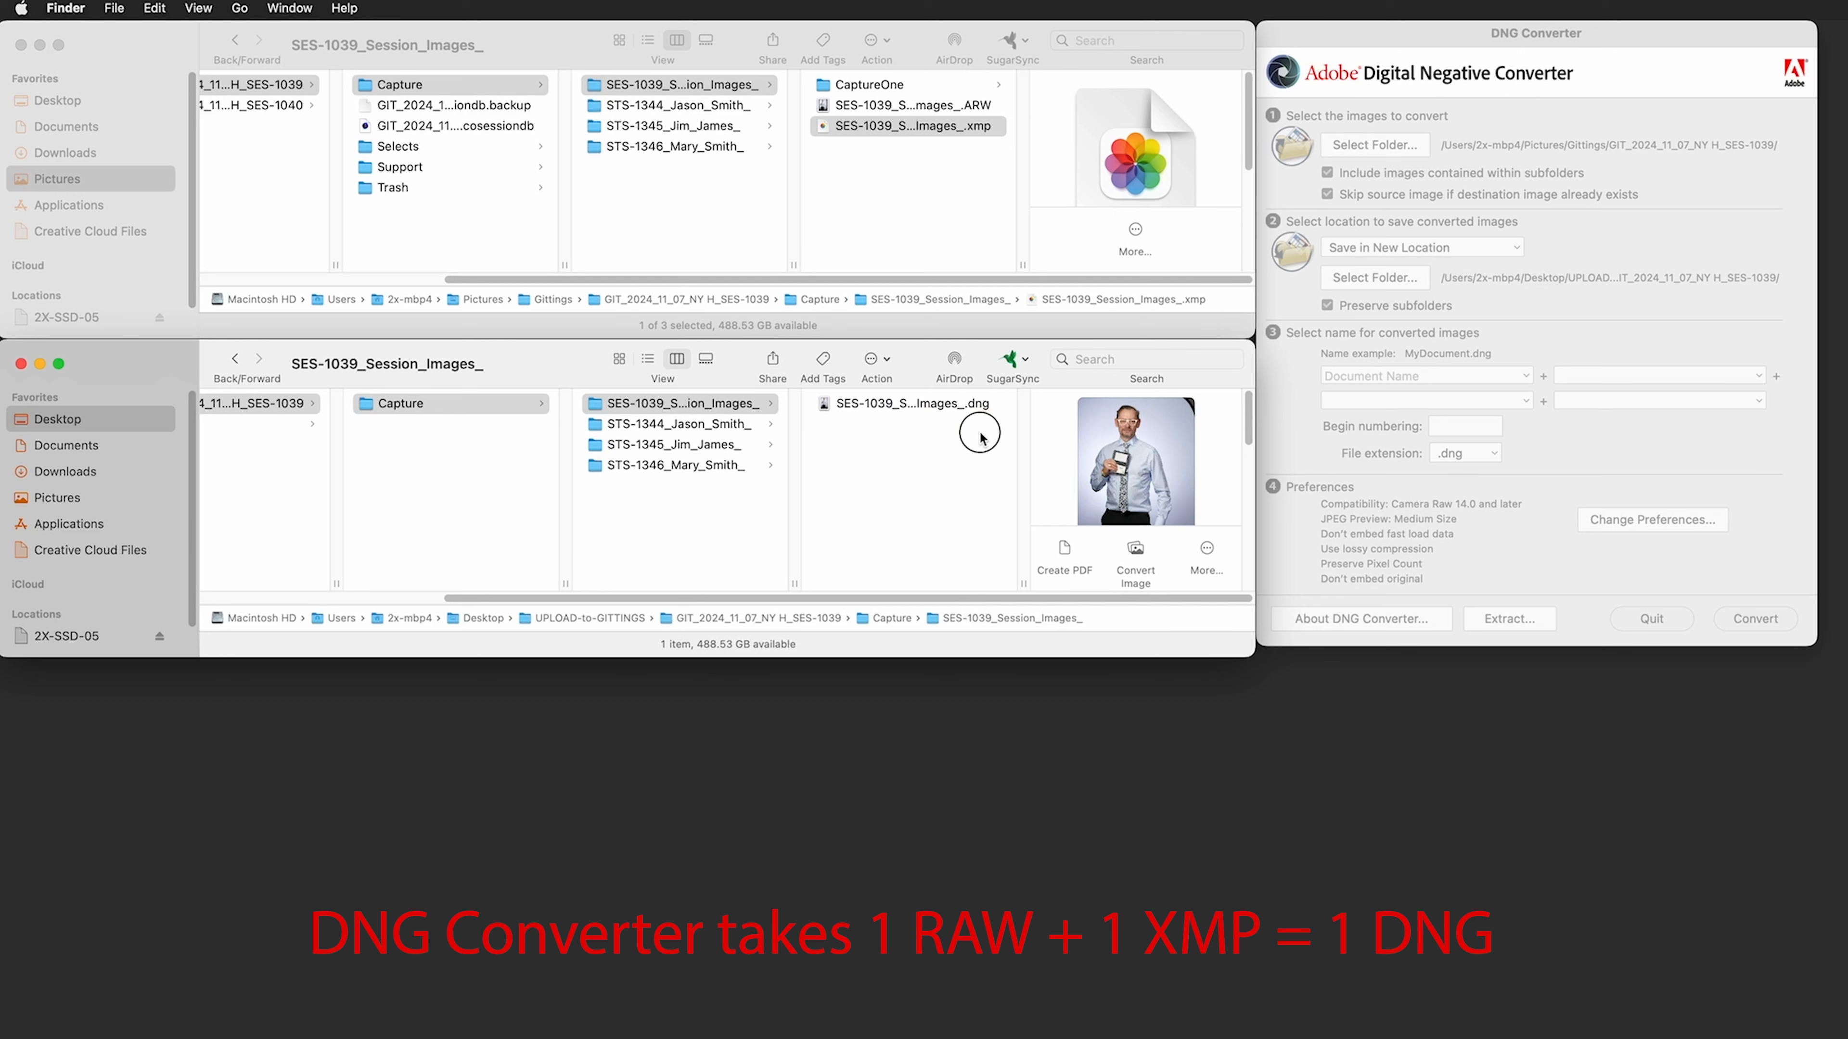
- Compare the first ARW and XMP pair in the original STS-1344 folder with the matching DNG in the converted STS-1344 folder
left_click(729, 425)
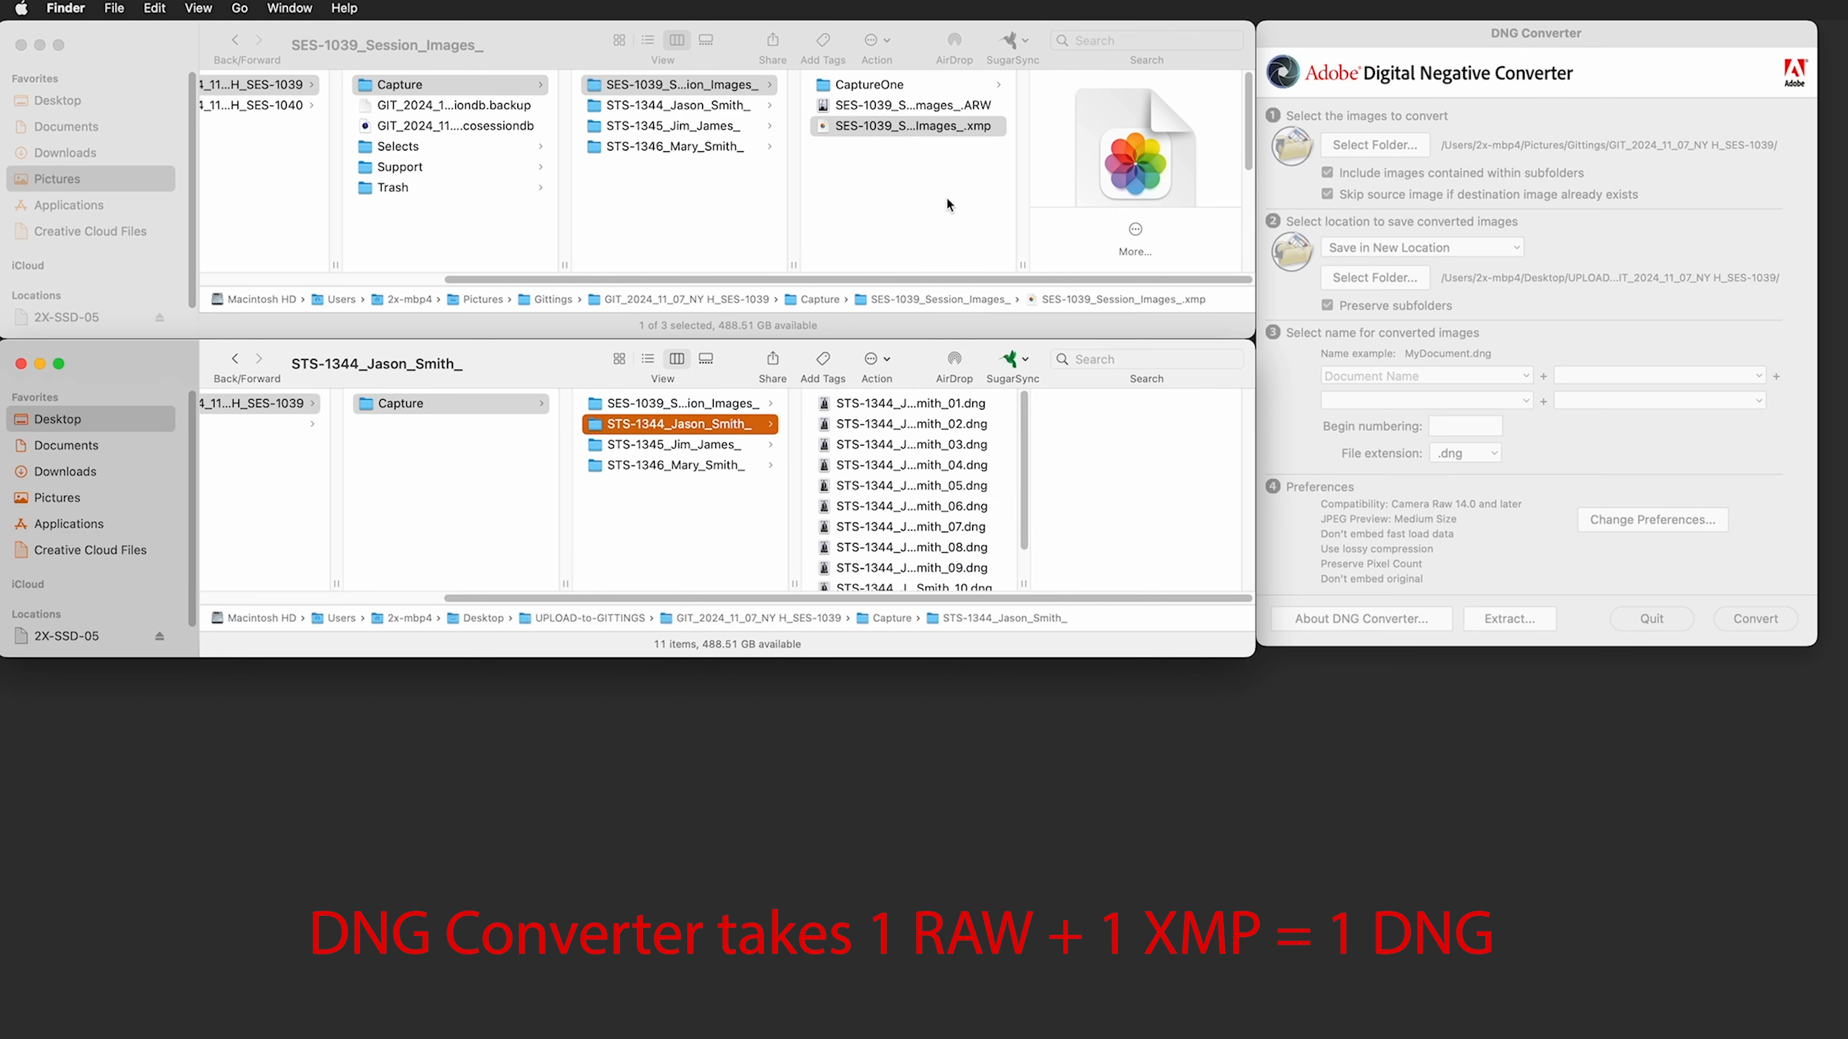
left_click(786, 98)
left_click(748, 108)
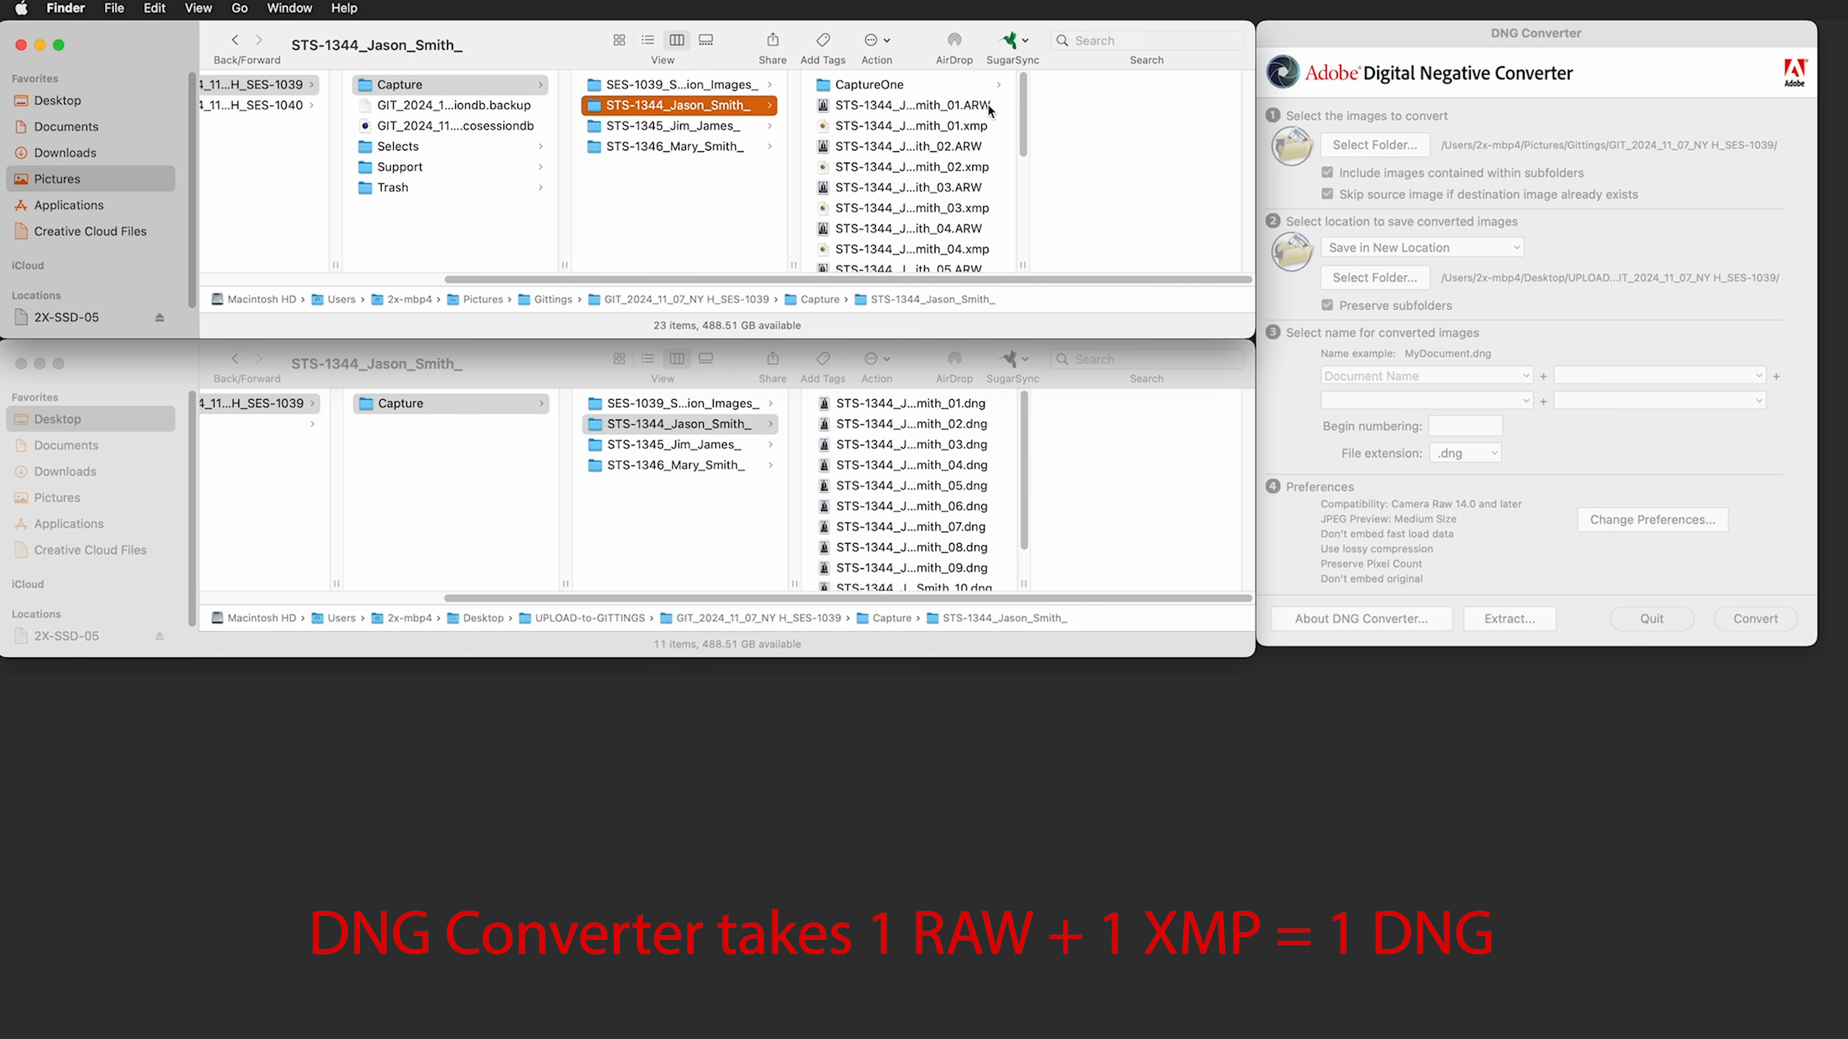
left_click(990, 108)
left_click(972, 126)
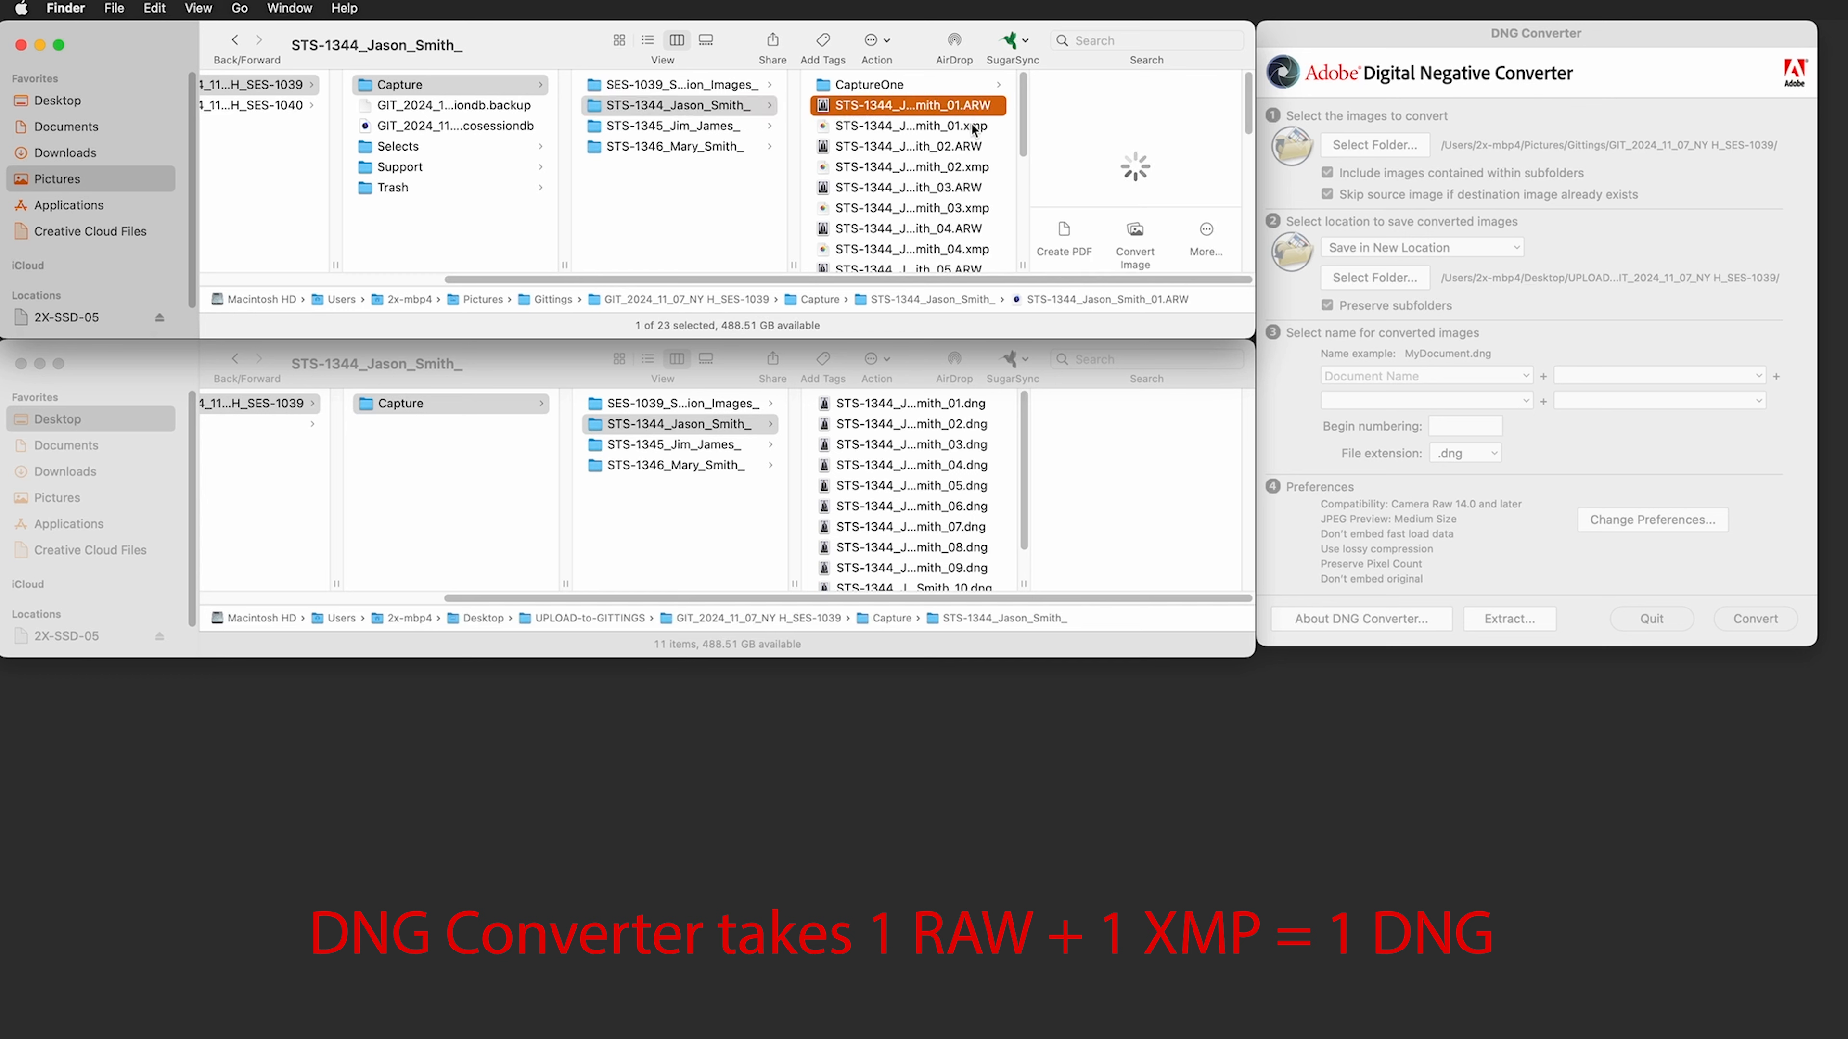
left_click(975, 411)
left_click(975, 409)
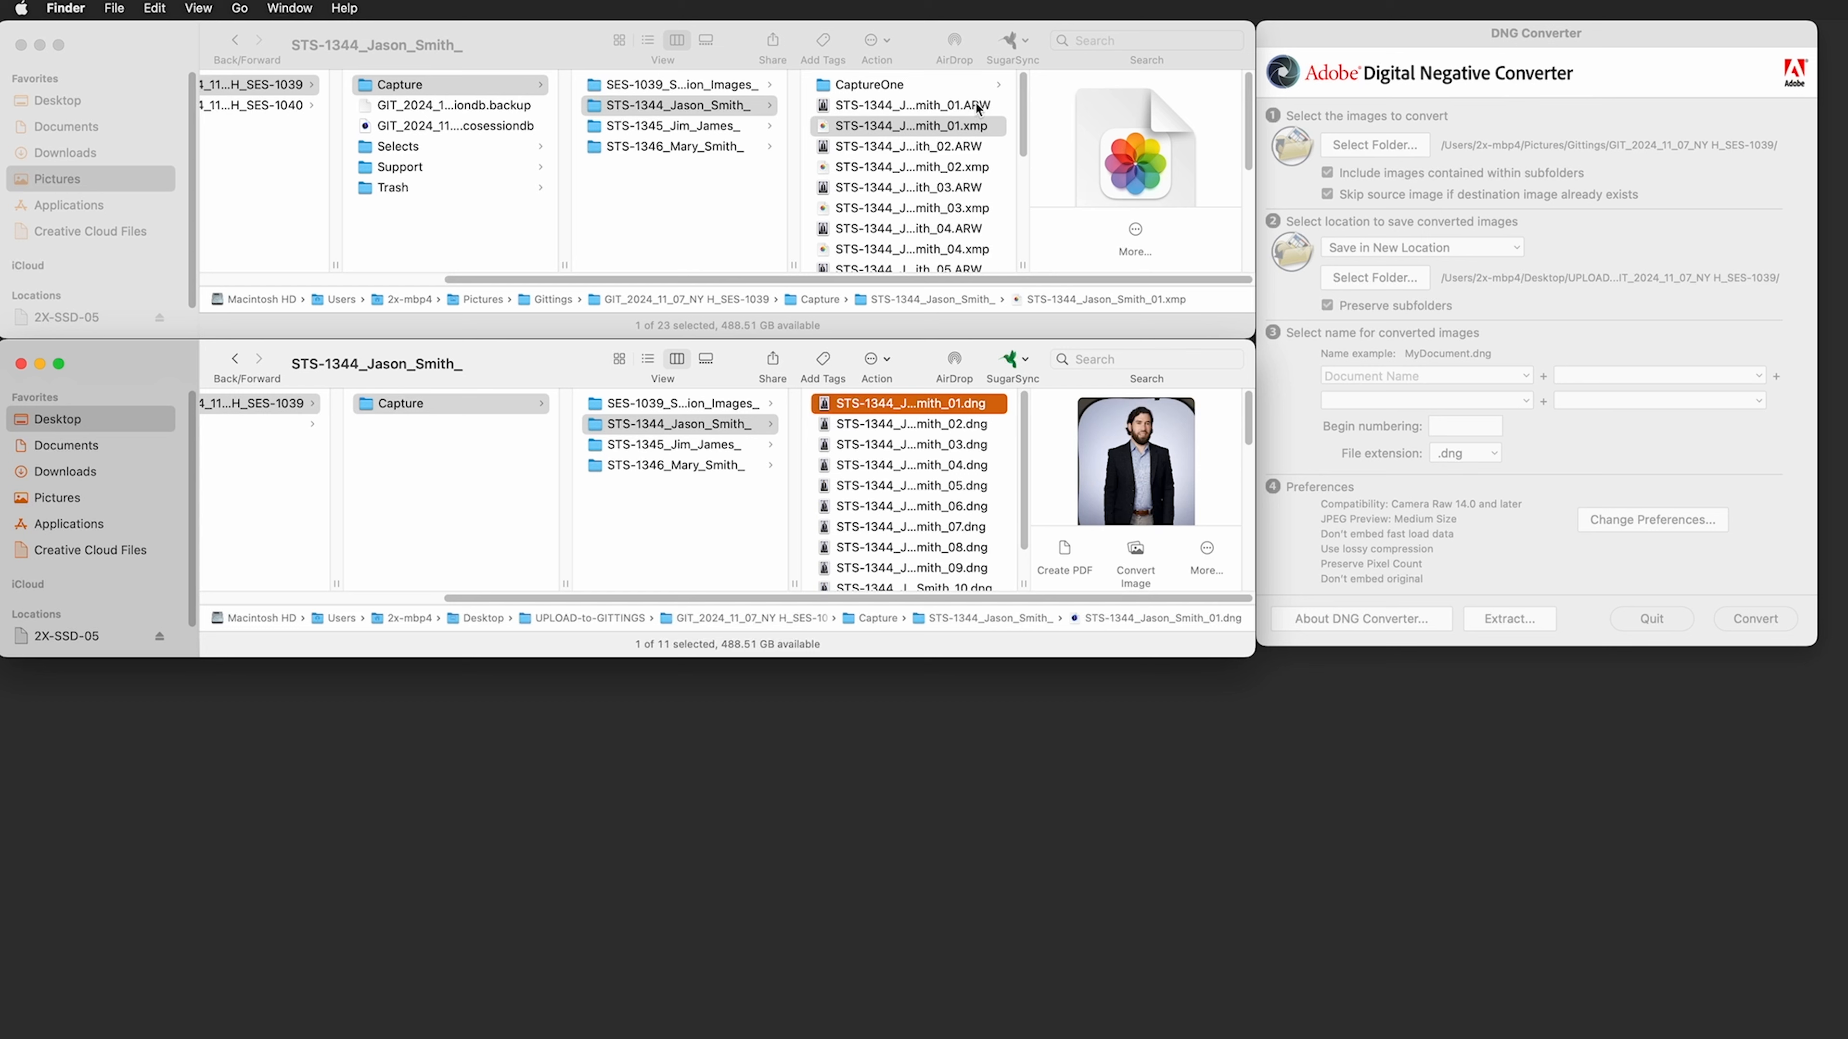
- Compare the file size of the first STS-1344 ARW with that of its converted DNG in the file previews
left_click(977, 122)
scroll(1069, 456, "down", 3)
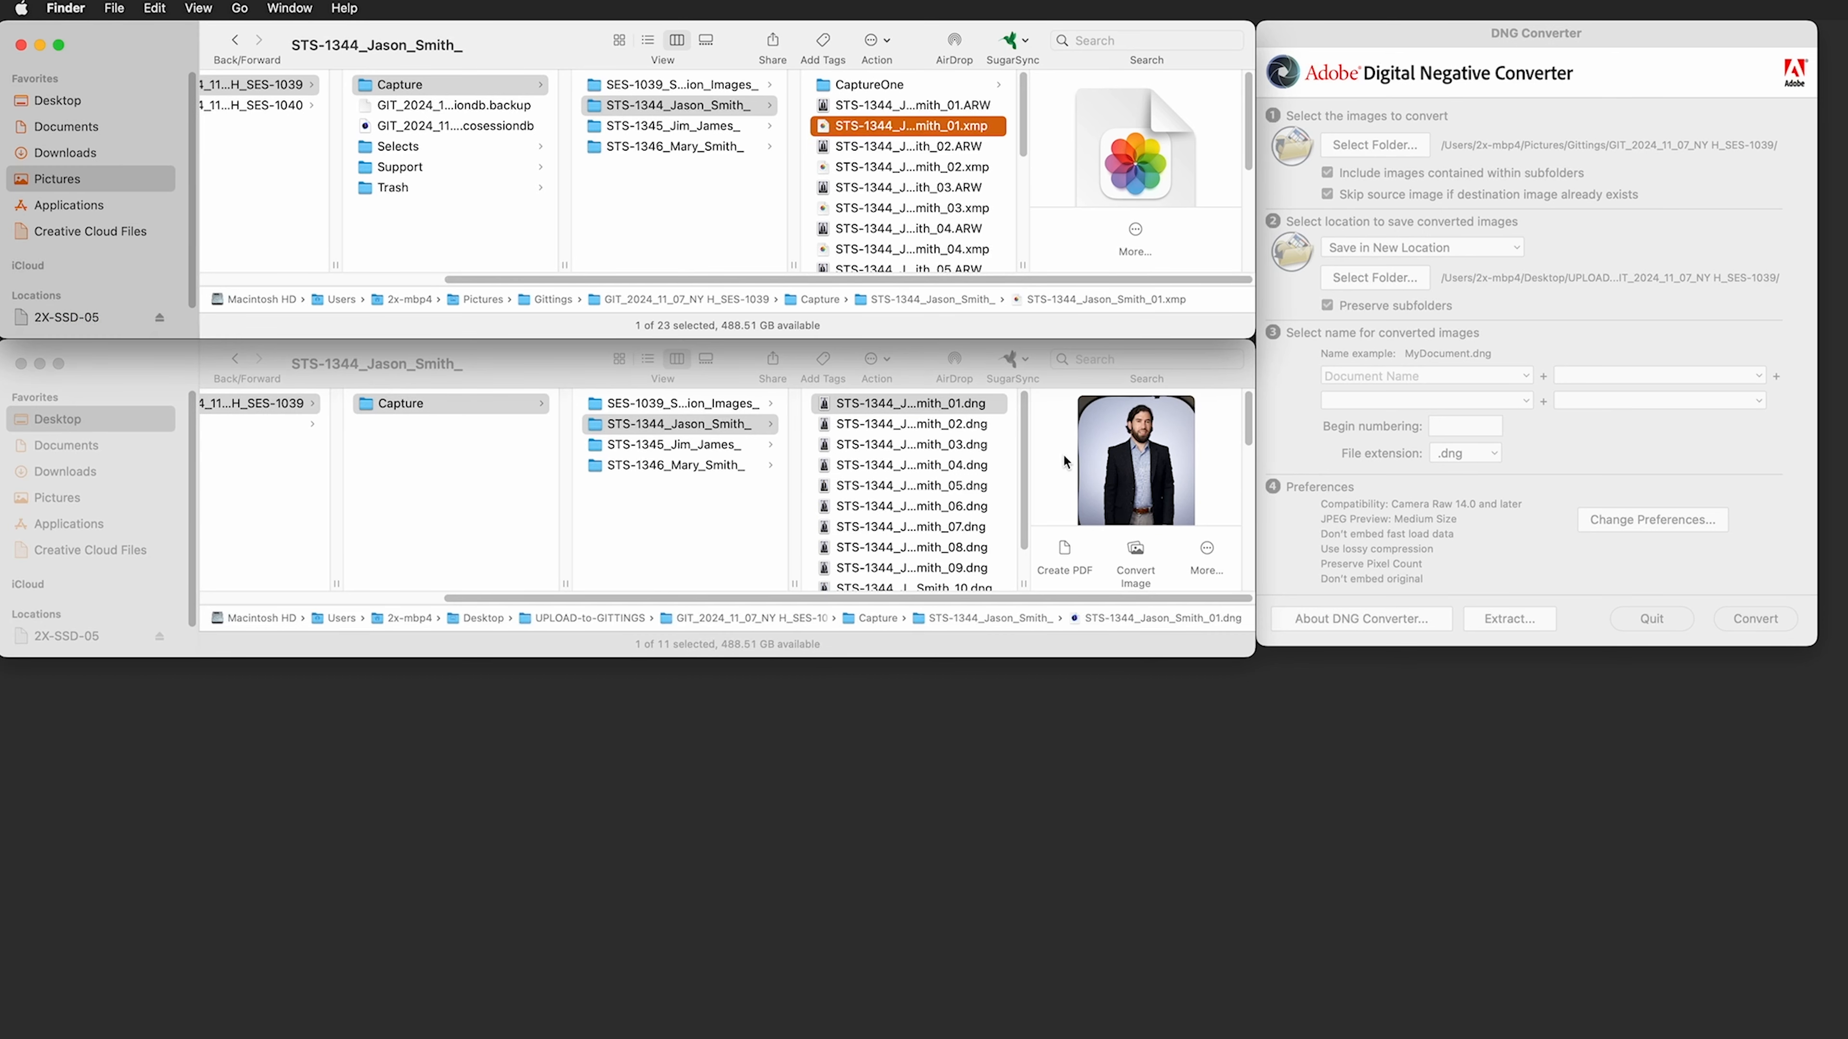
left_click(954, 108)
scroll(1073, 156, "down", 3)
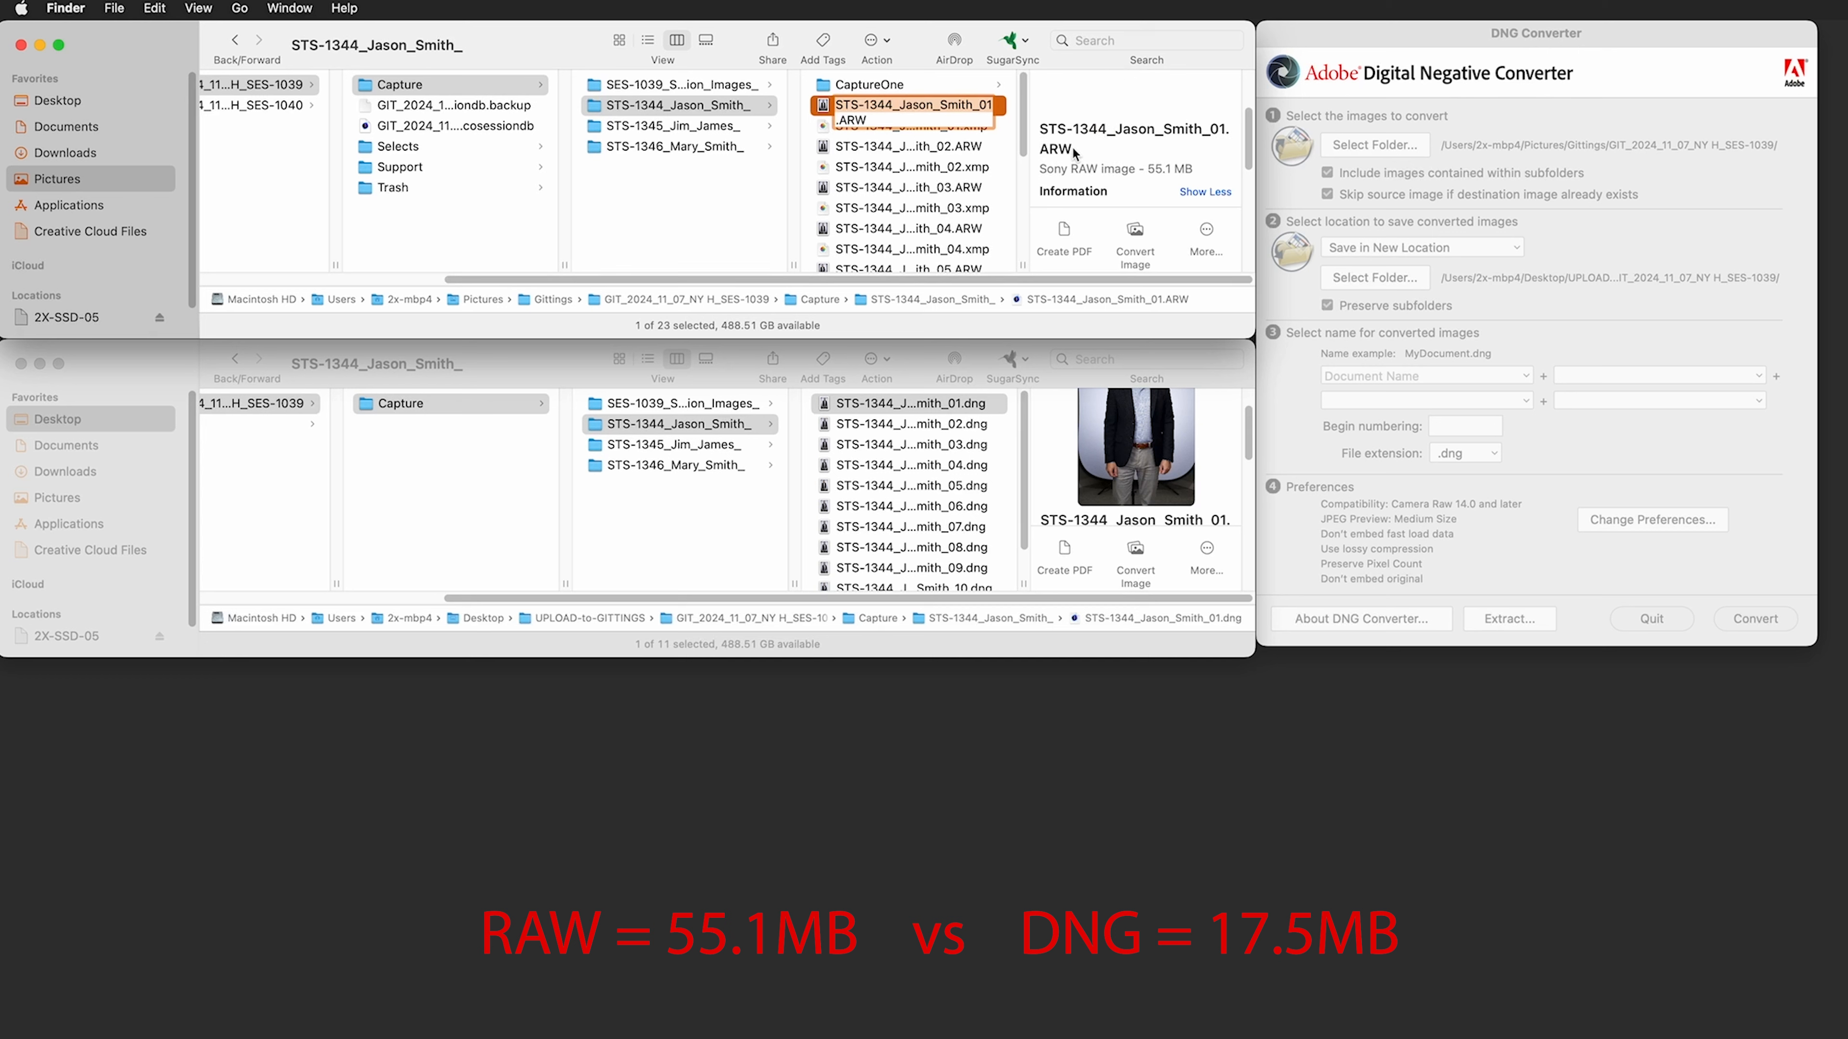
left_click_drag(1204, 142, 1039, 138)
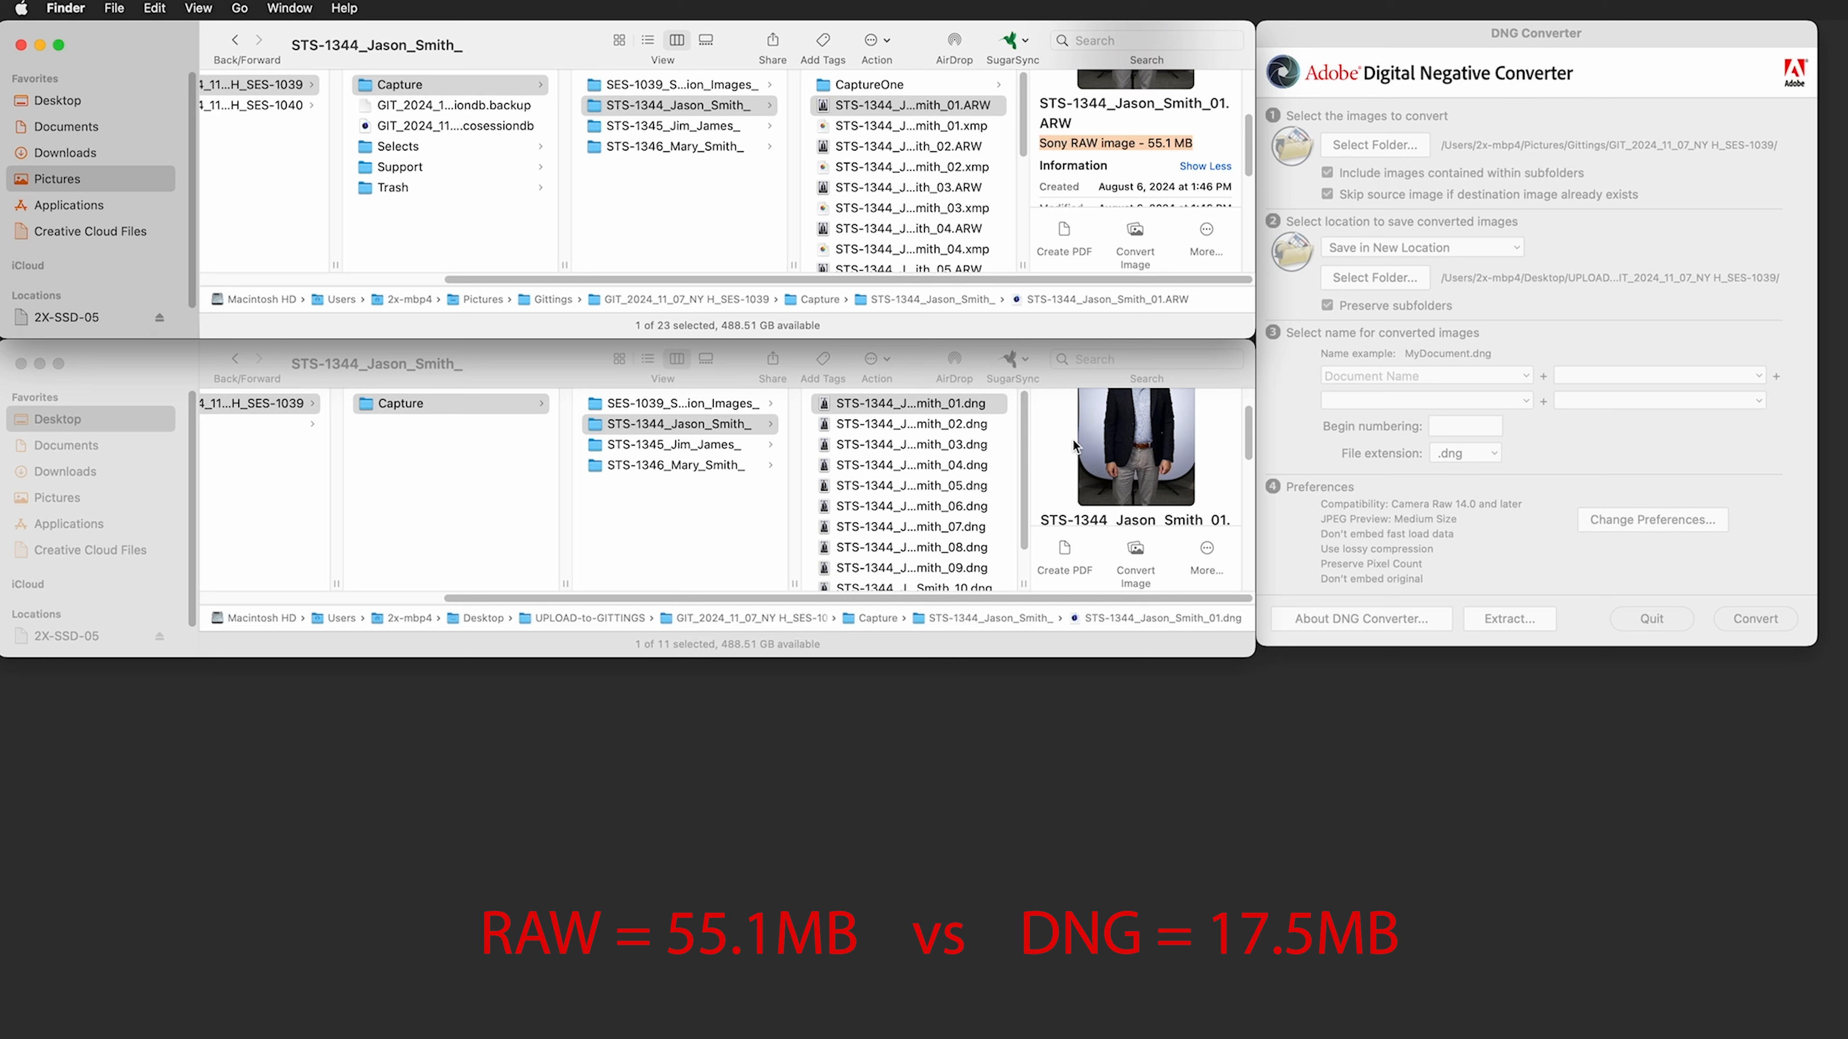
scroll(1074, 443, "down", 3)
scroll(1070, 463, "down", 2)
left_click_drag(1207, 407, 1037, 406)
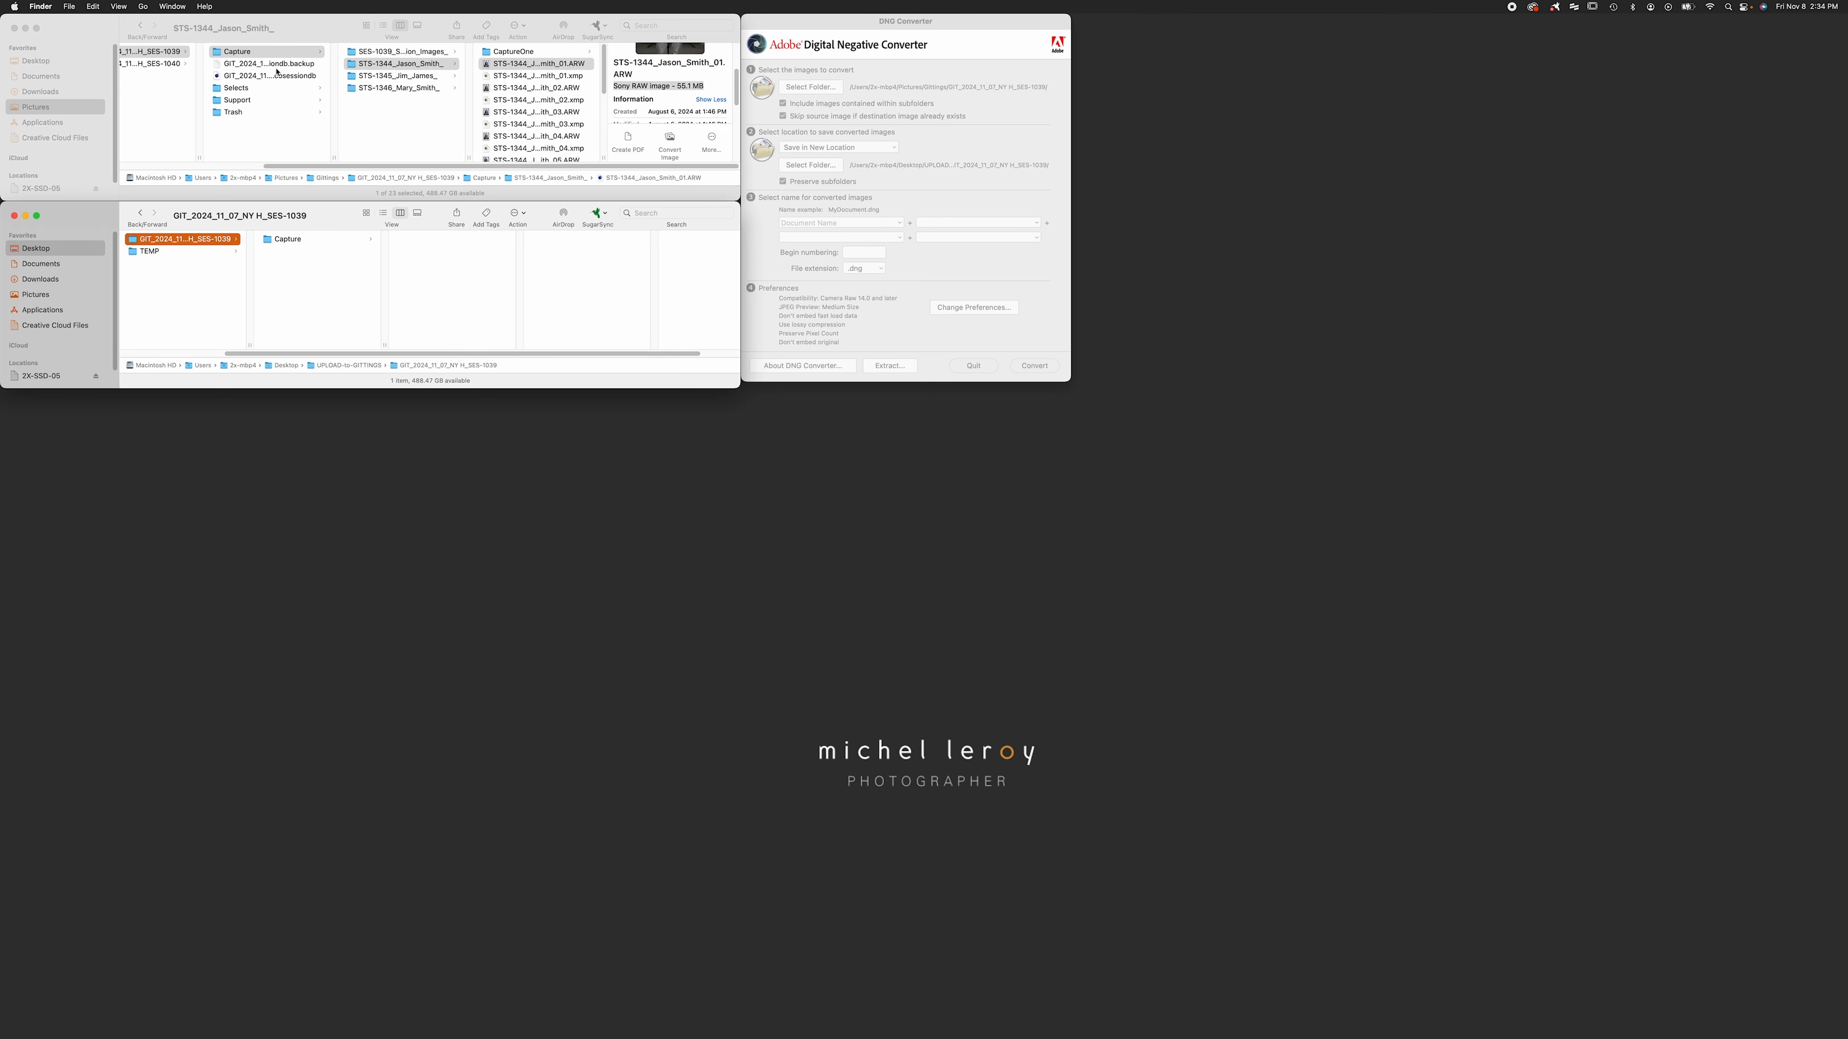
- Inspect the converted Capture folder down to SES-1039_Session_Images_, and recheck the conversion folders in DNG Converter
left_click(306, 240)
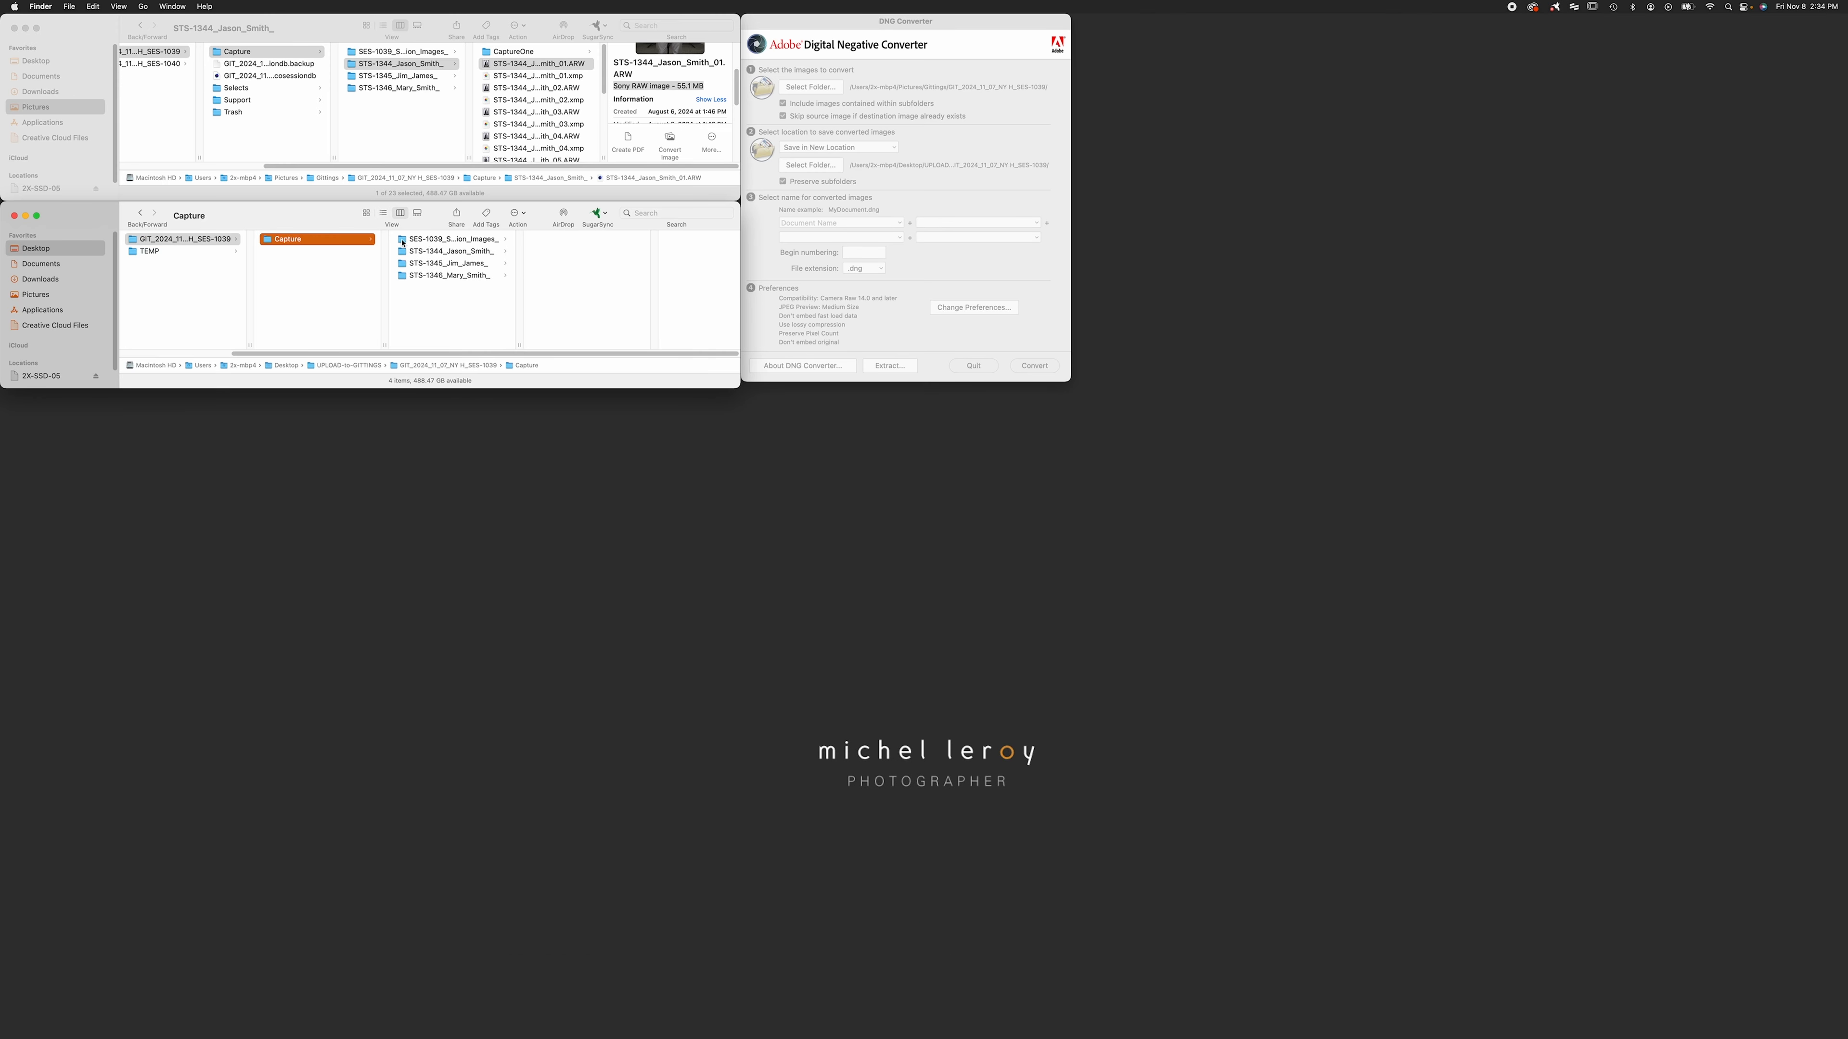
left_click(430, 240)
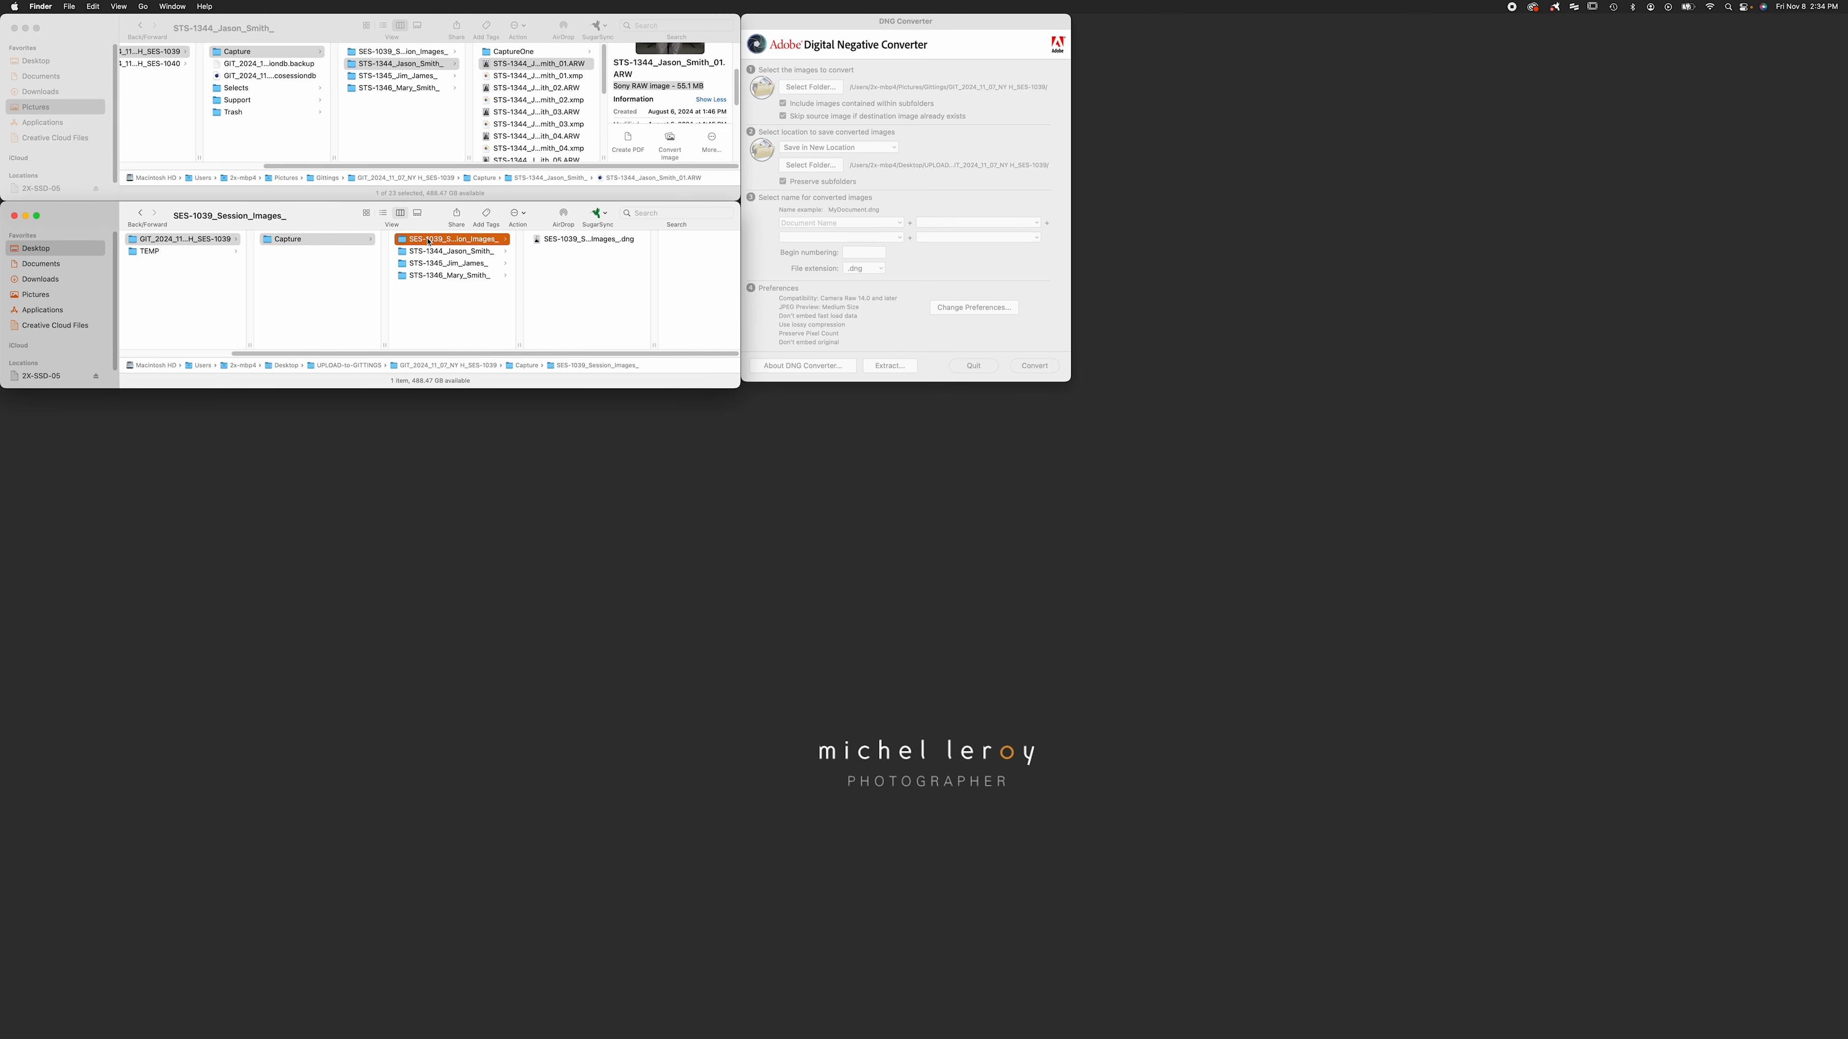
left_click(1006, 175)
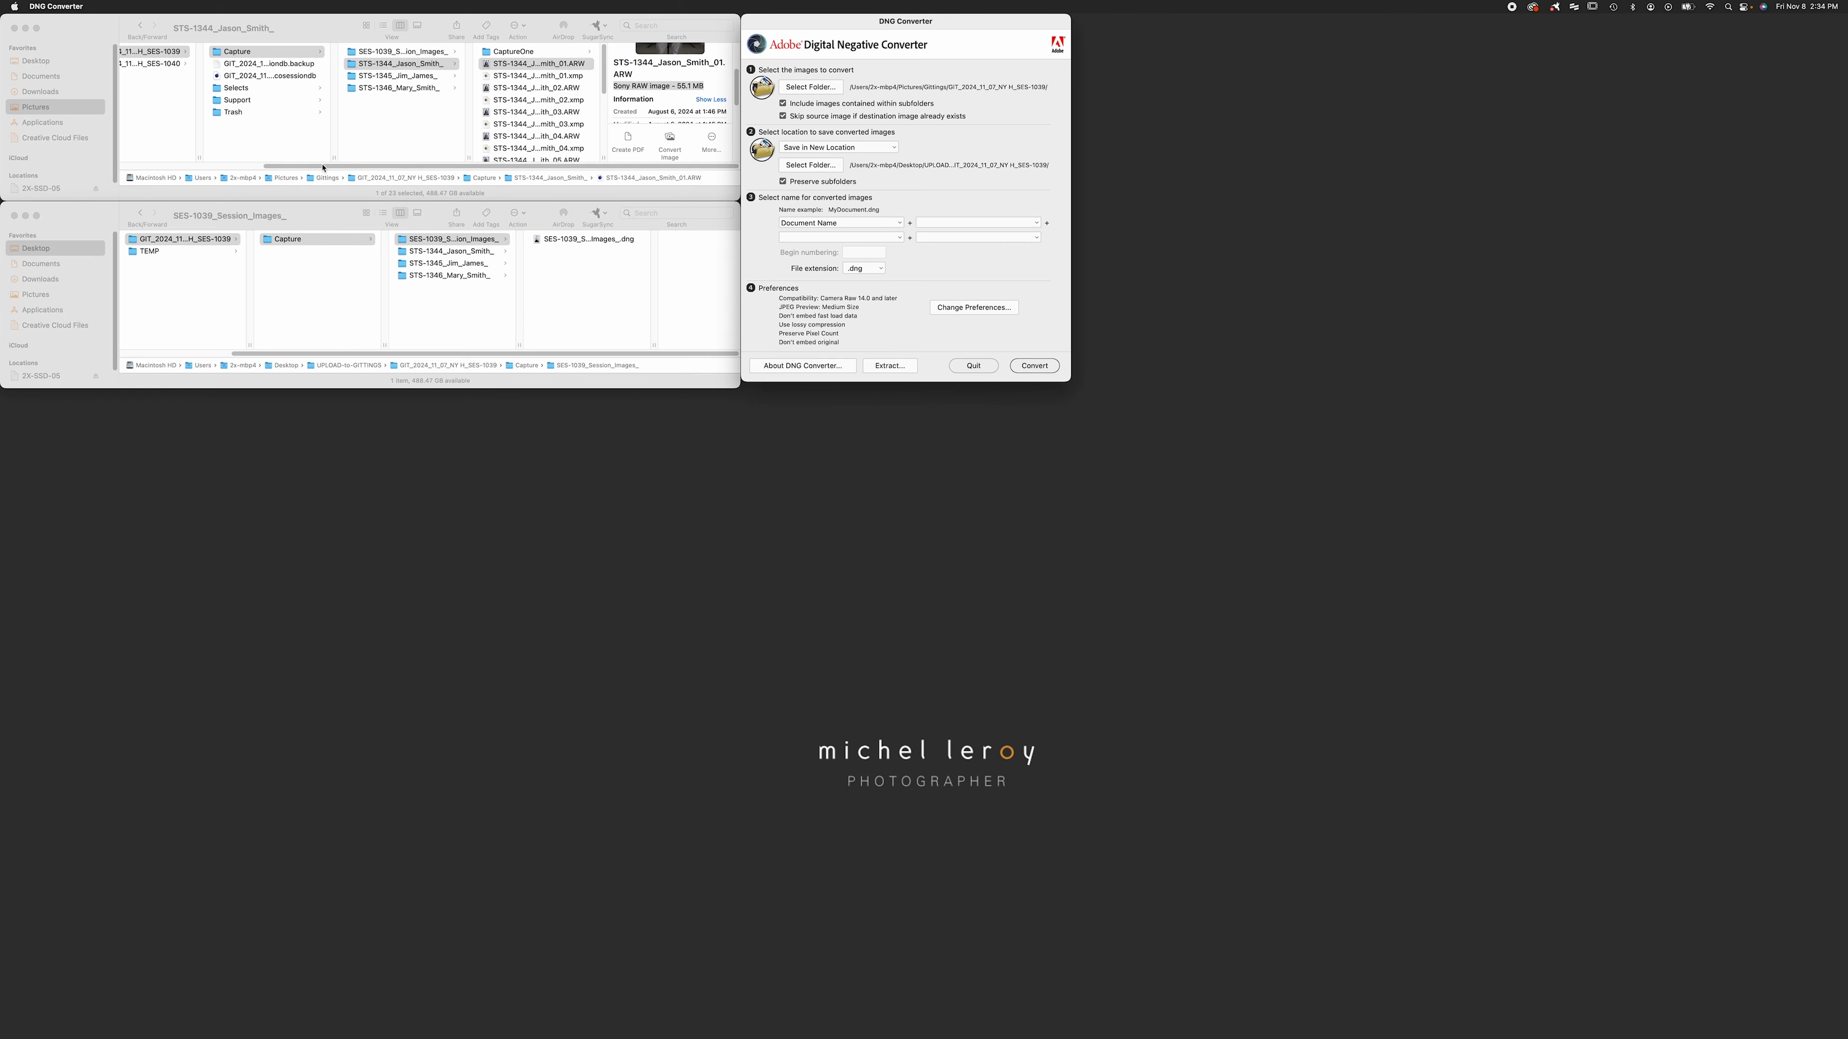
left_click_drag(323, 167, 196, 167)
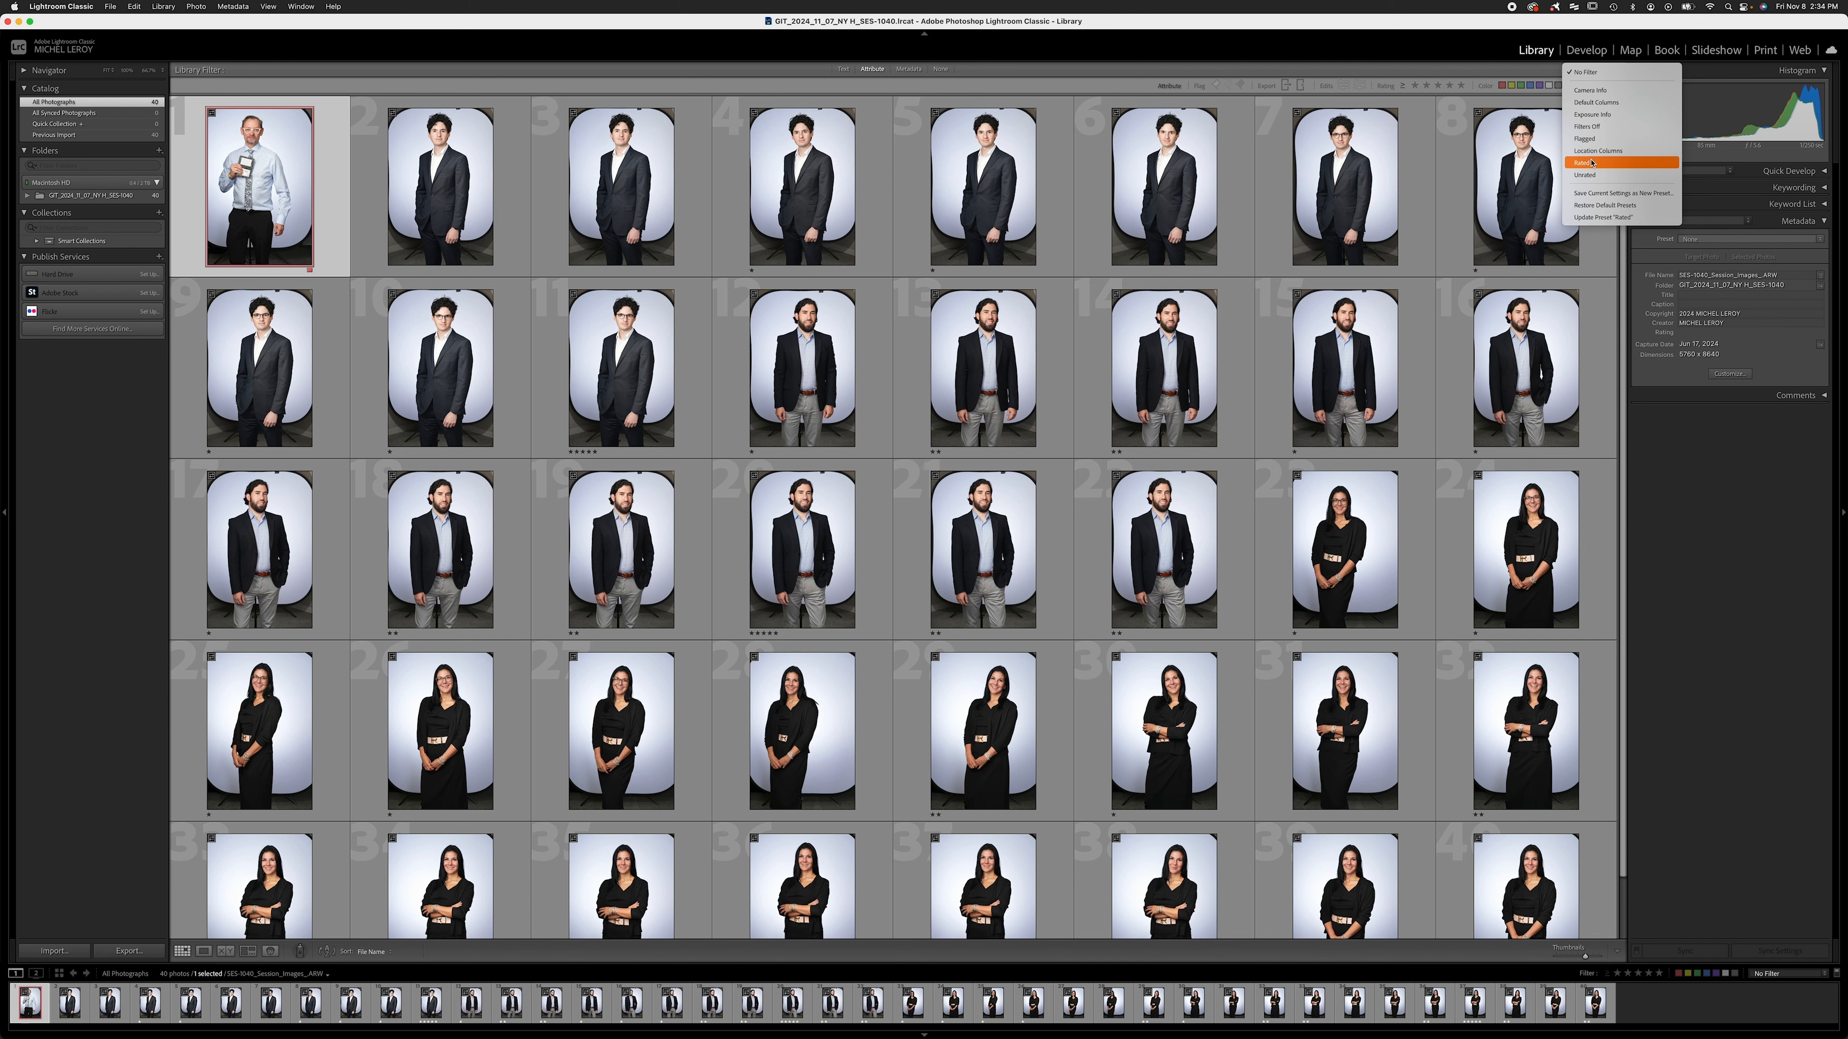
- Switch to Lightroom Classic, filter the library by the Rated preset, and view the red-labeled gray card image enlarged before clearing the filters
left_click(1590, 163)
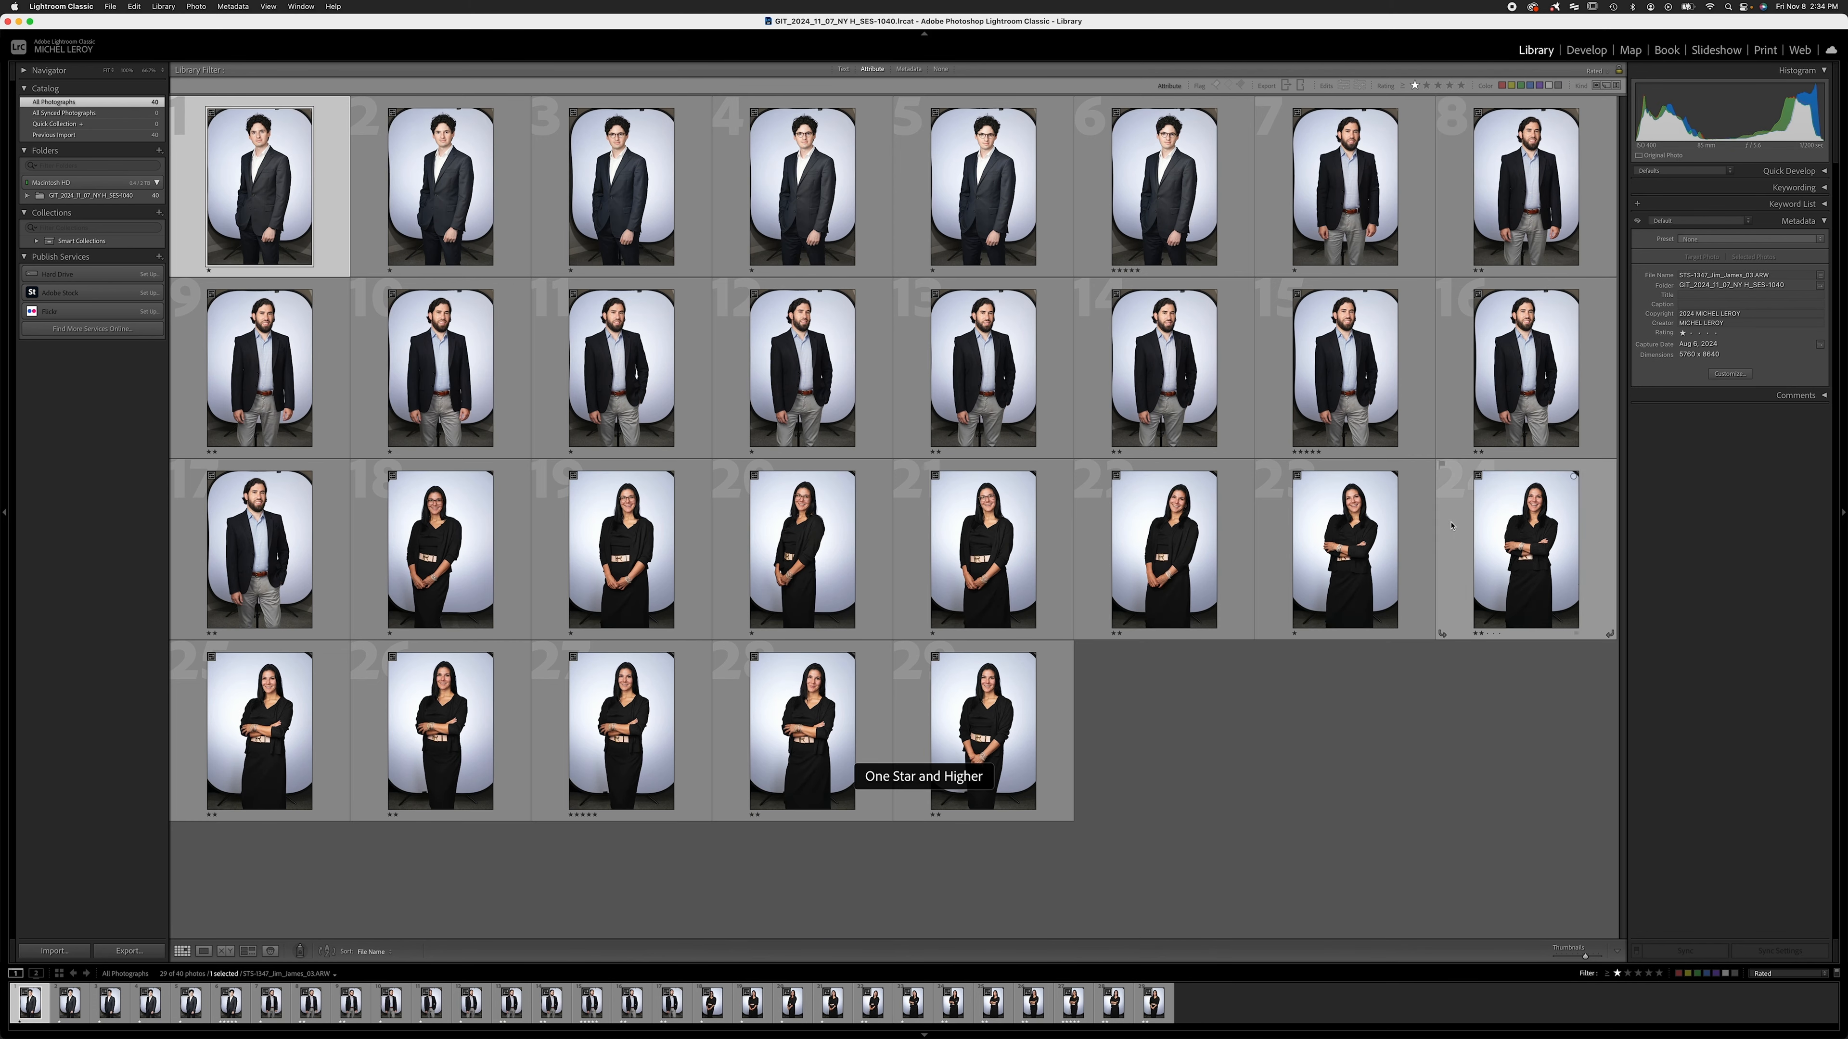
left_click(1414, 87)
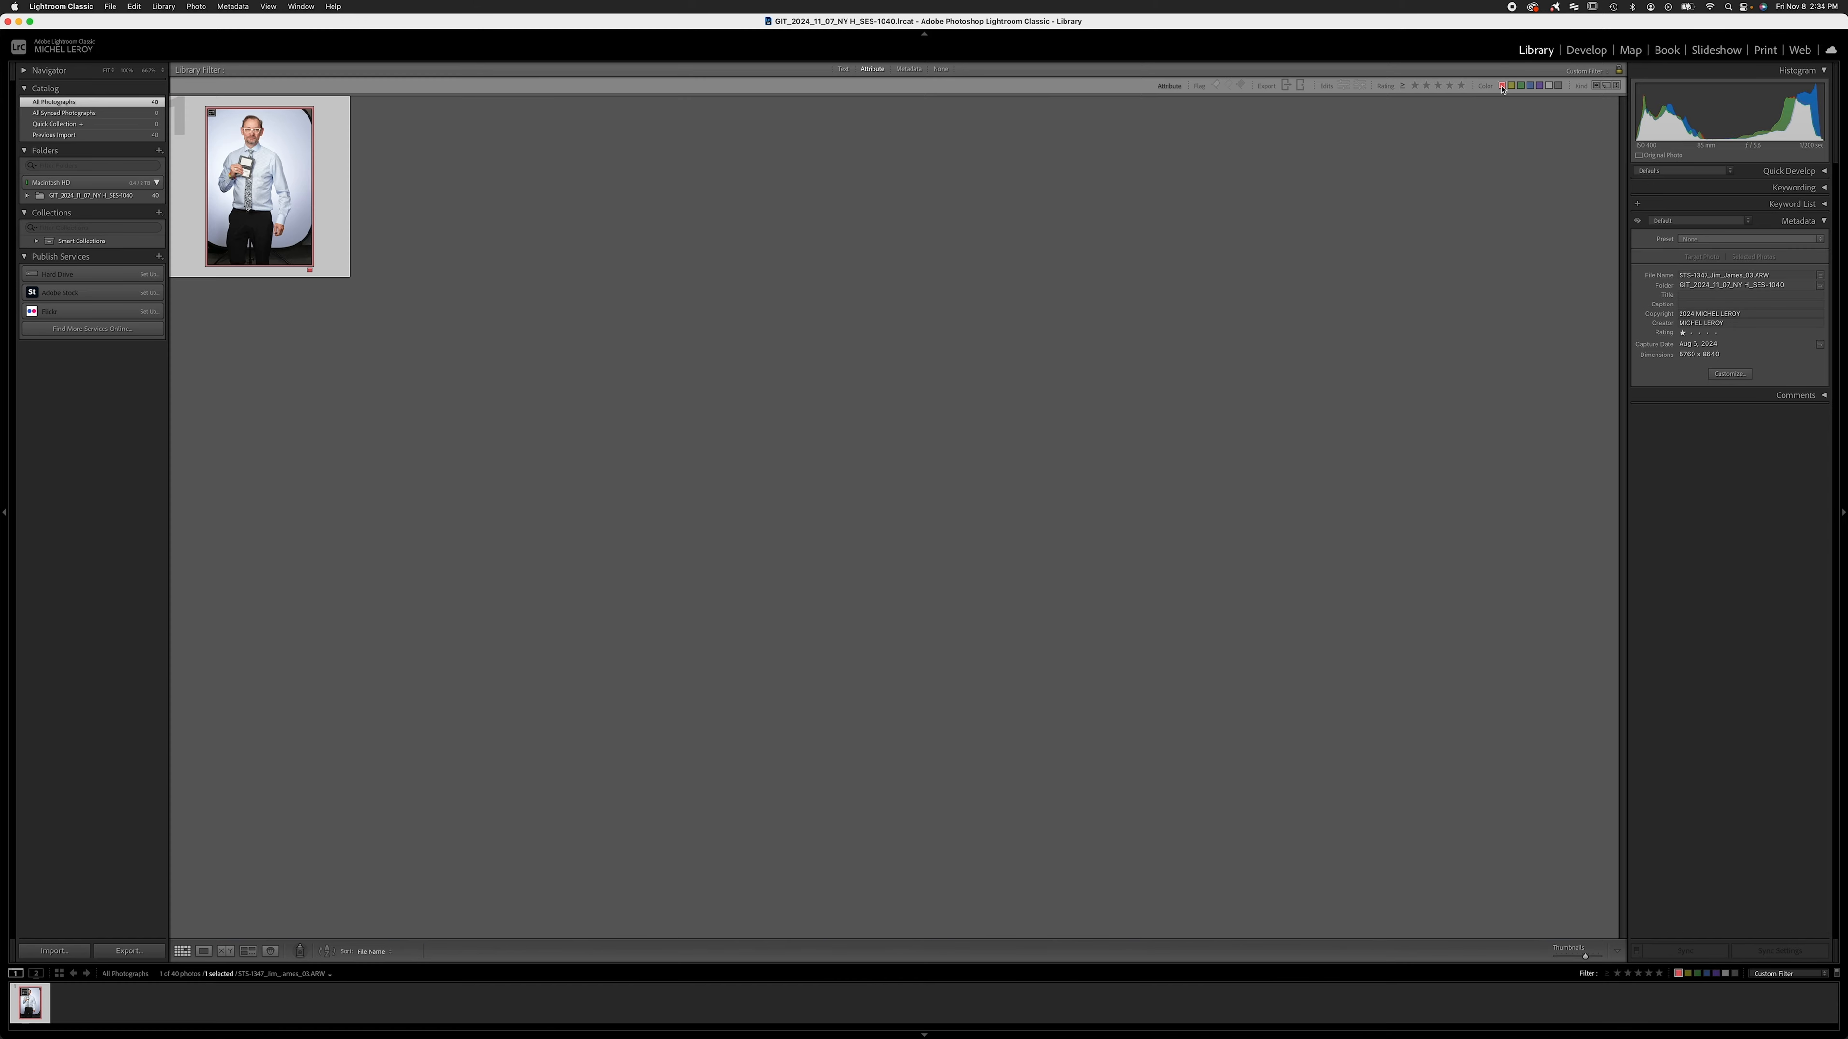
left_click(1503, 86)
double_click(302, 182)
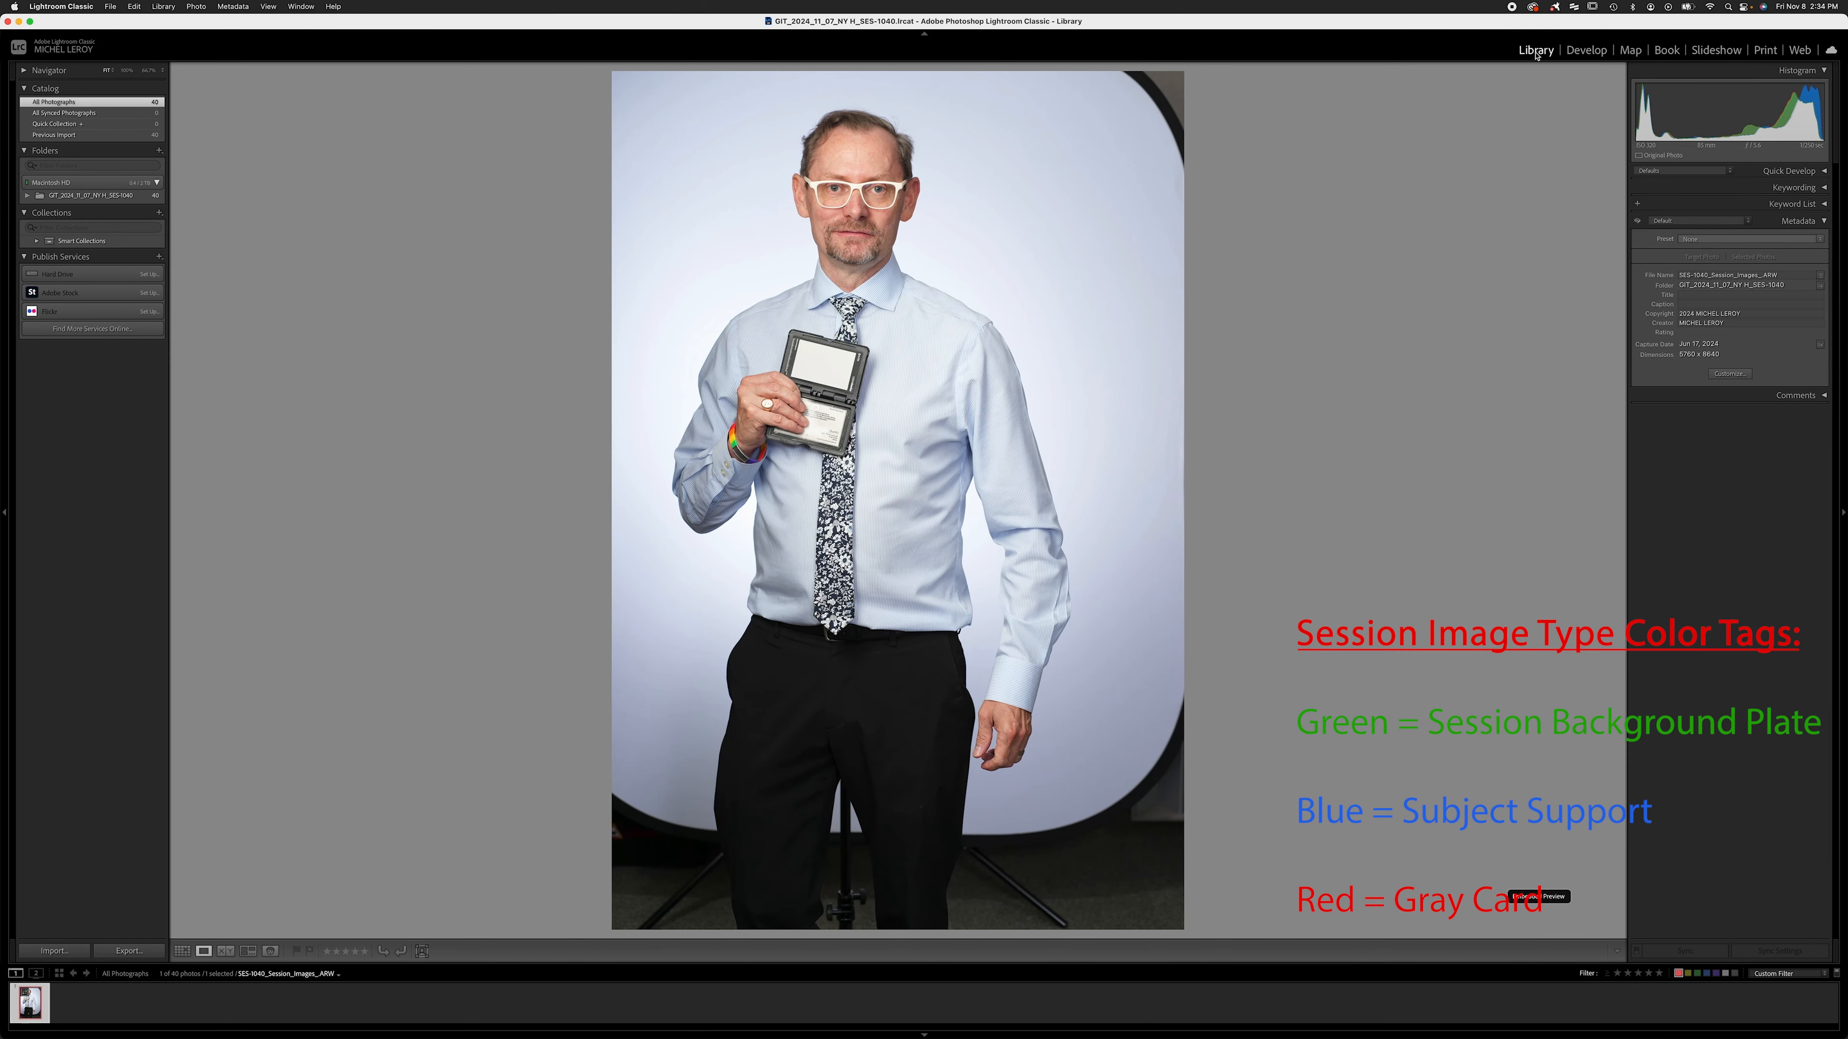
left_click(182, 951)
left_click(1502, 85)
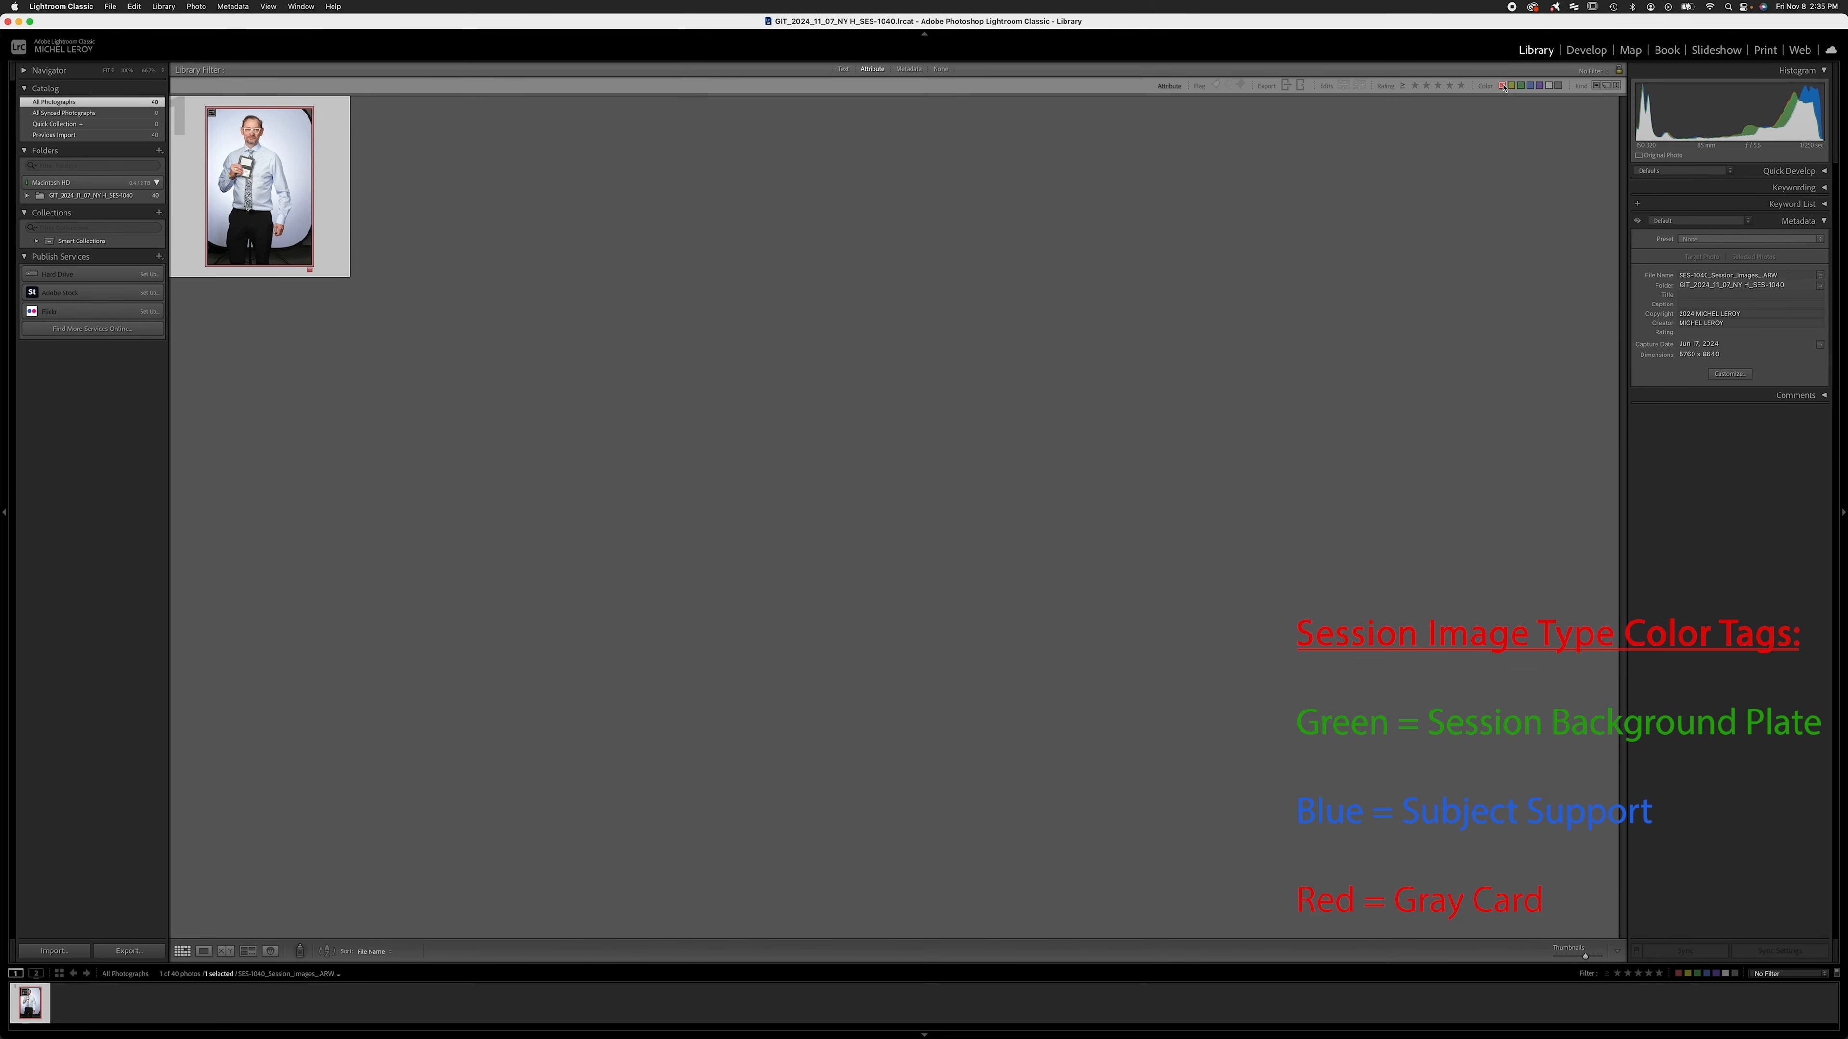
- Filter the library to five-star photos, review each one in Survey view, and return to the grid with the filter cleared
left_click(1462, 85)
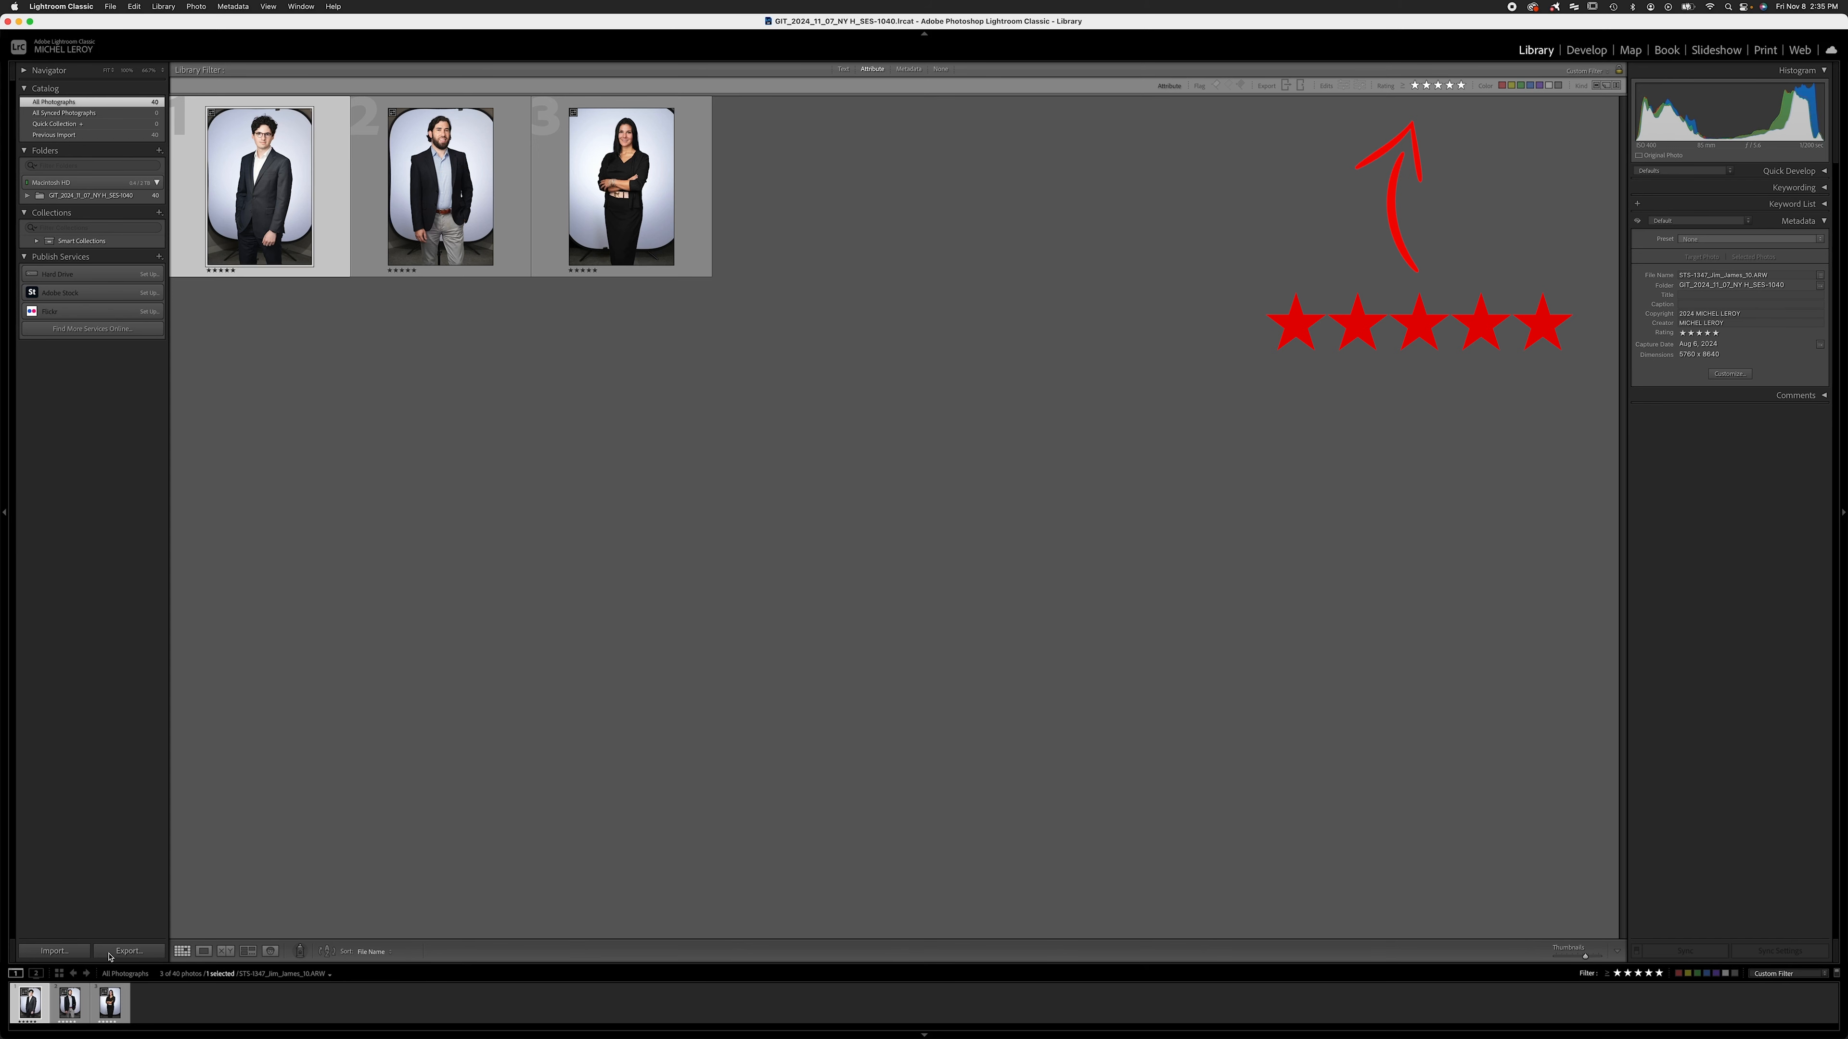
left_click(249, 952)
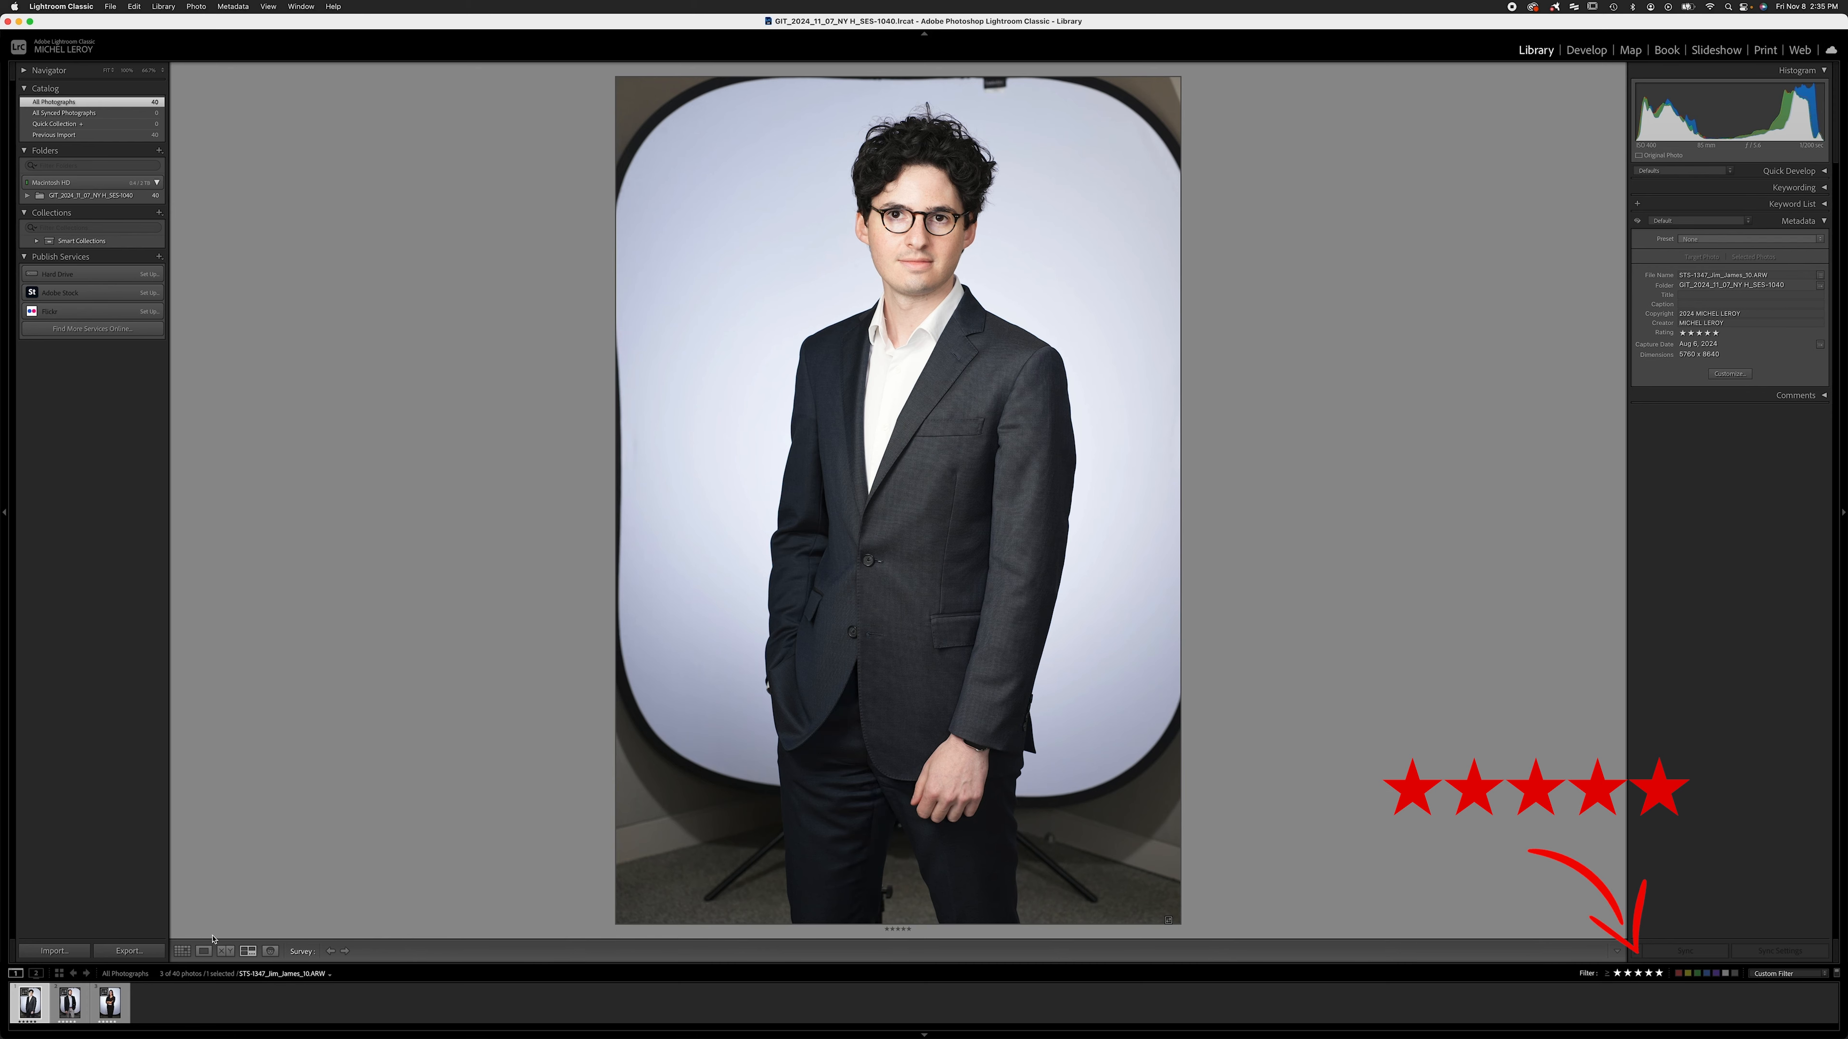
left_click(345, 951)
left_click(345, 951)
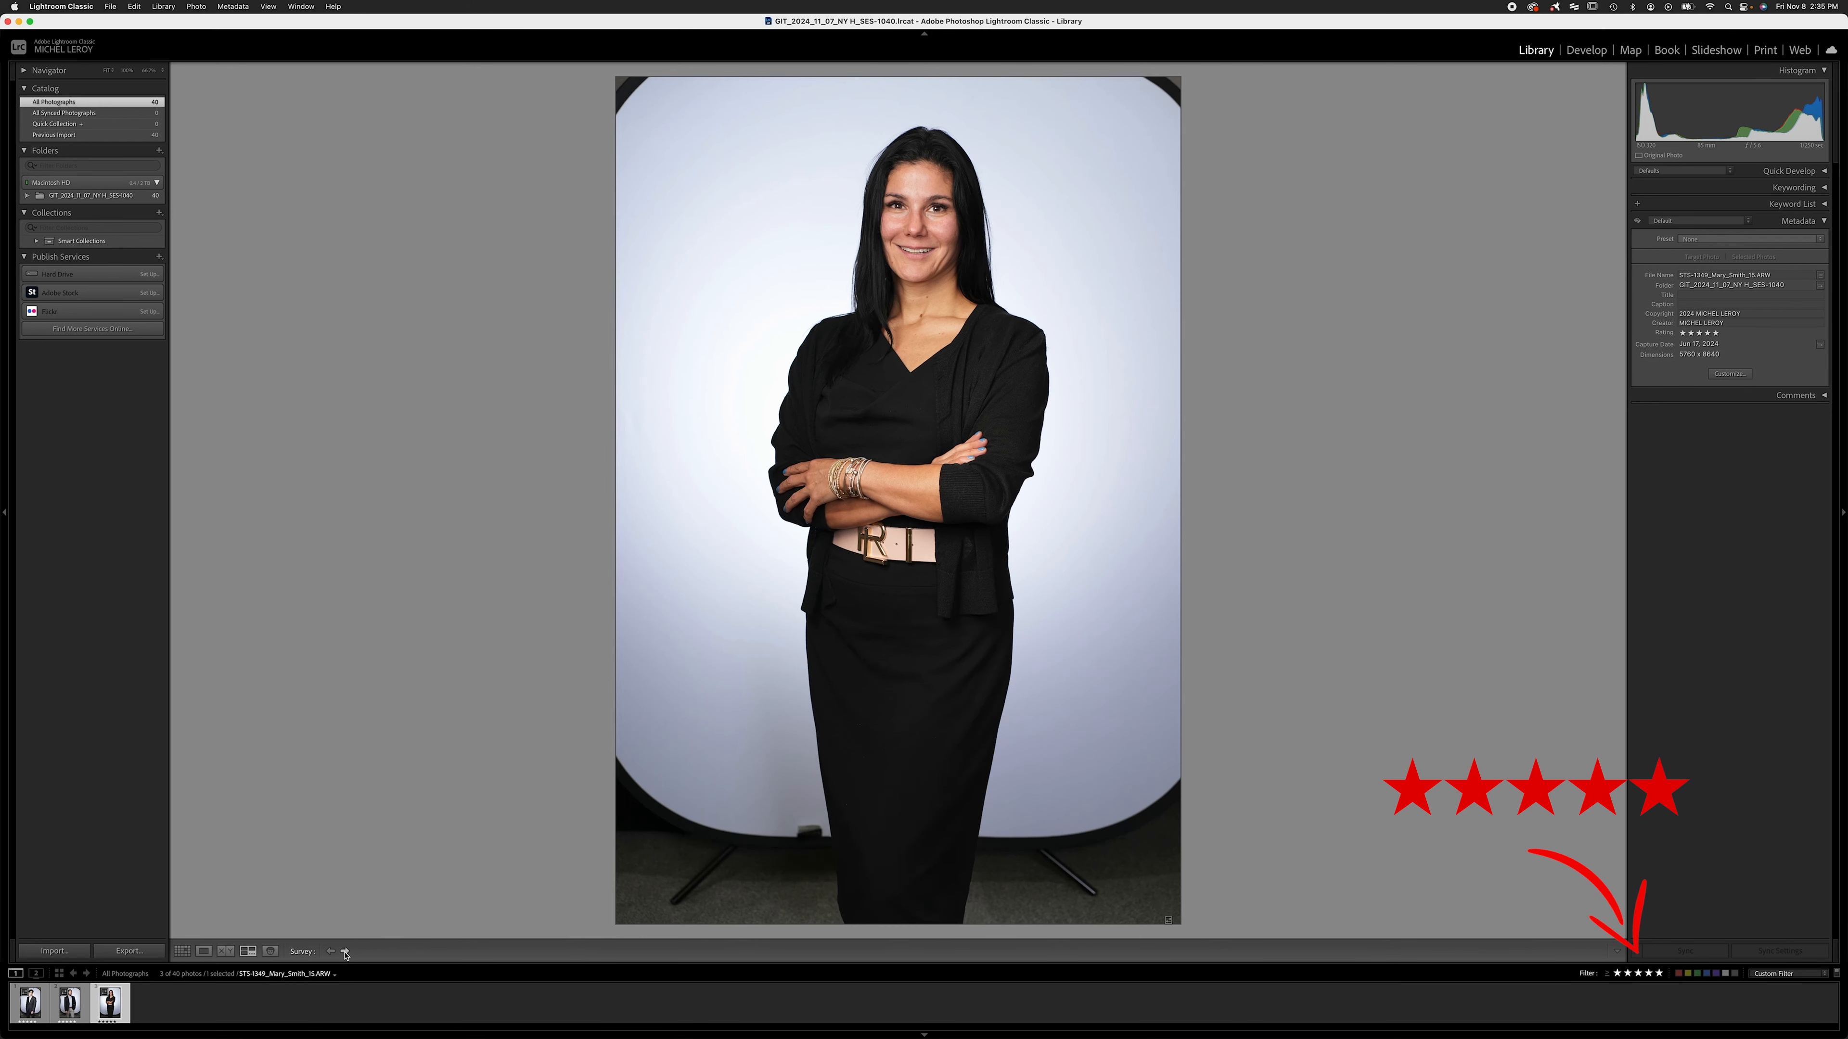
left_click(183, 953)
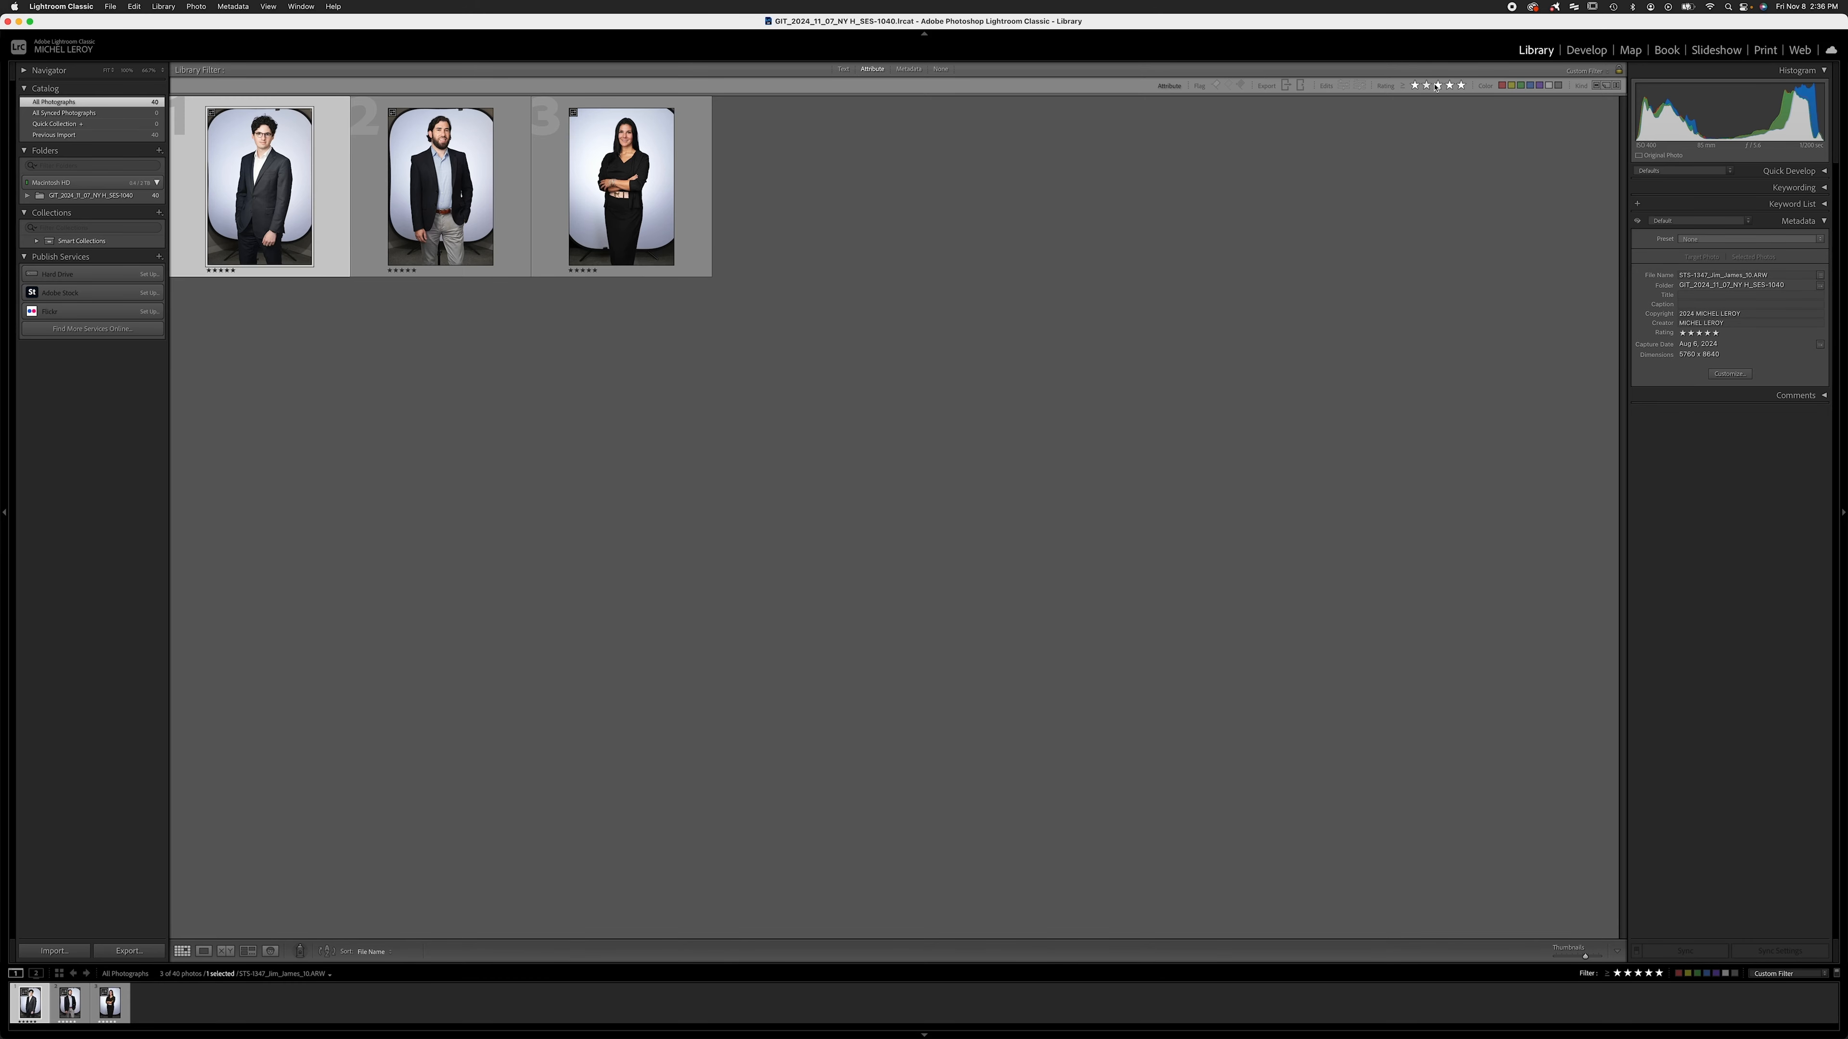
left_click(1461, 85)
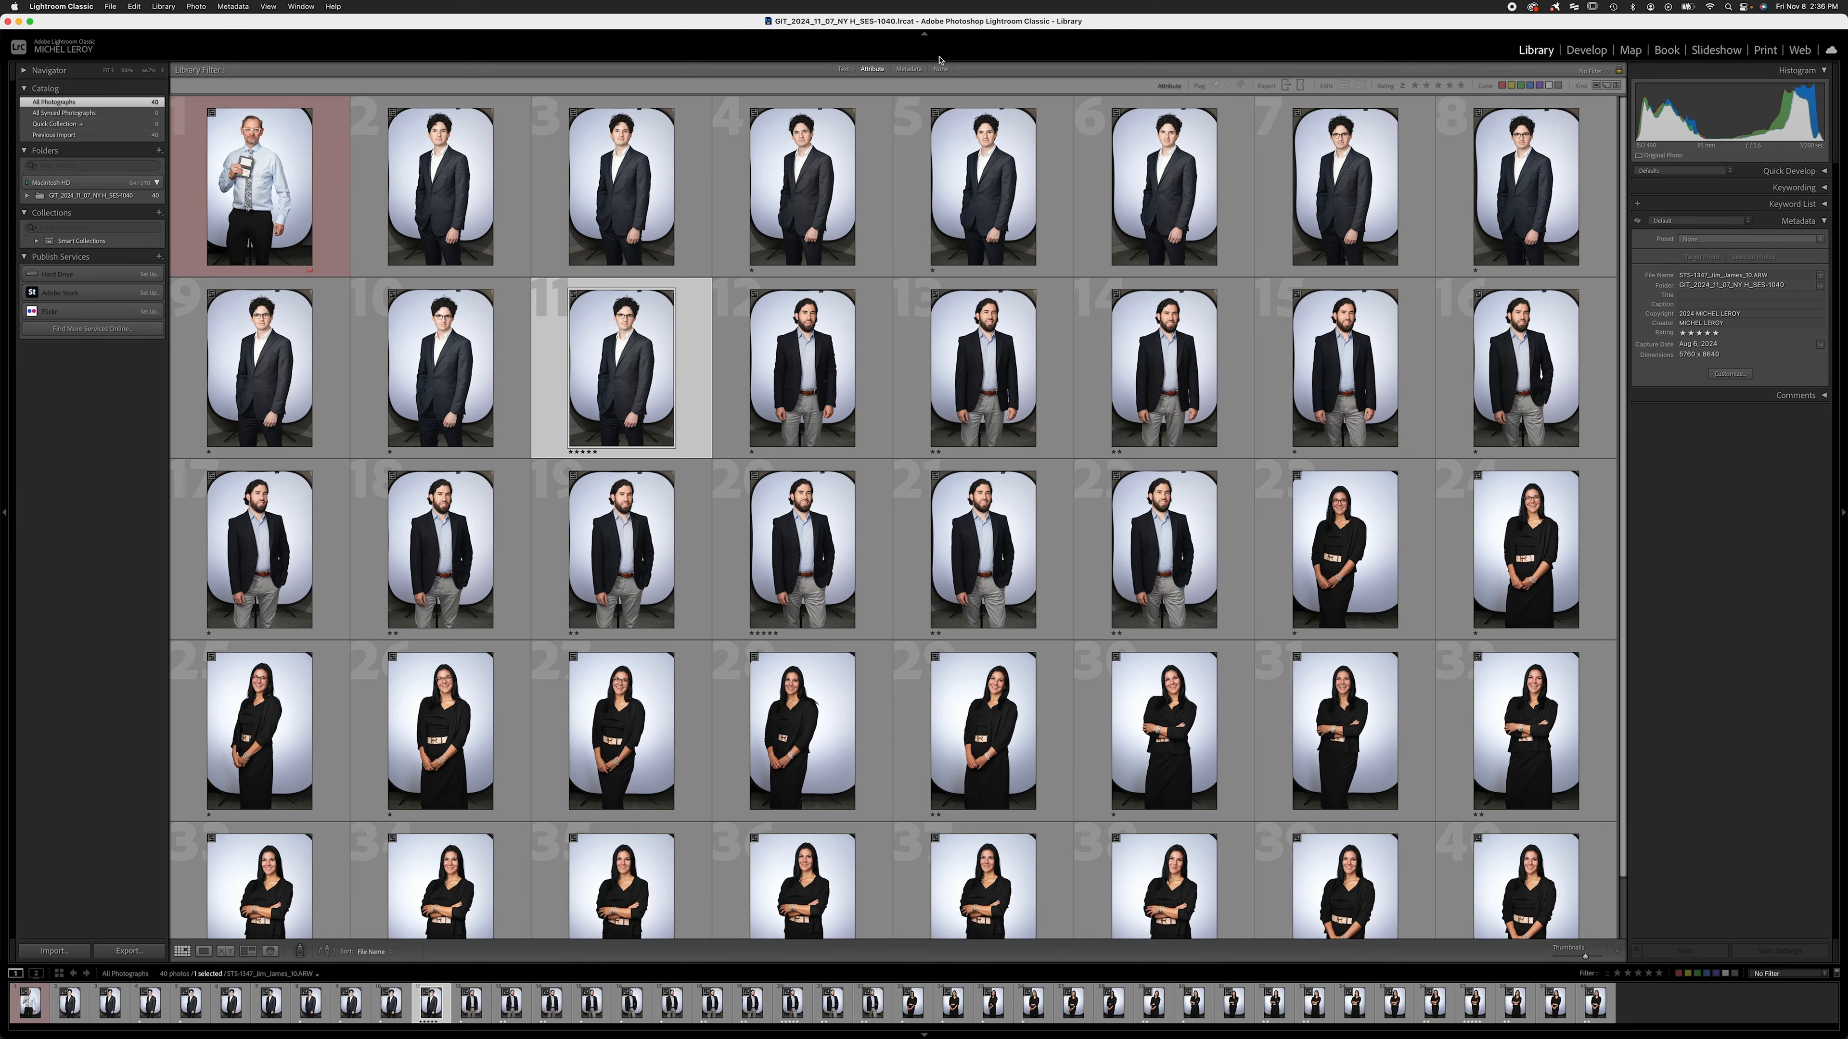
- Make sure Automatically write changes into XMP is enabled in the catalog's metadata settings, and close Catalog Settings
left_click(78, 10)
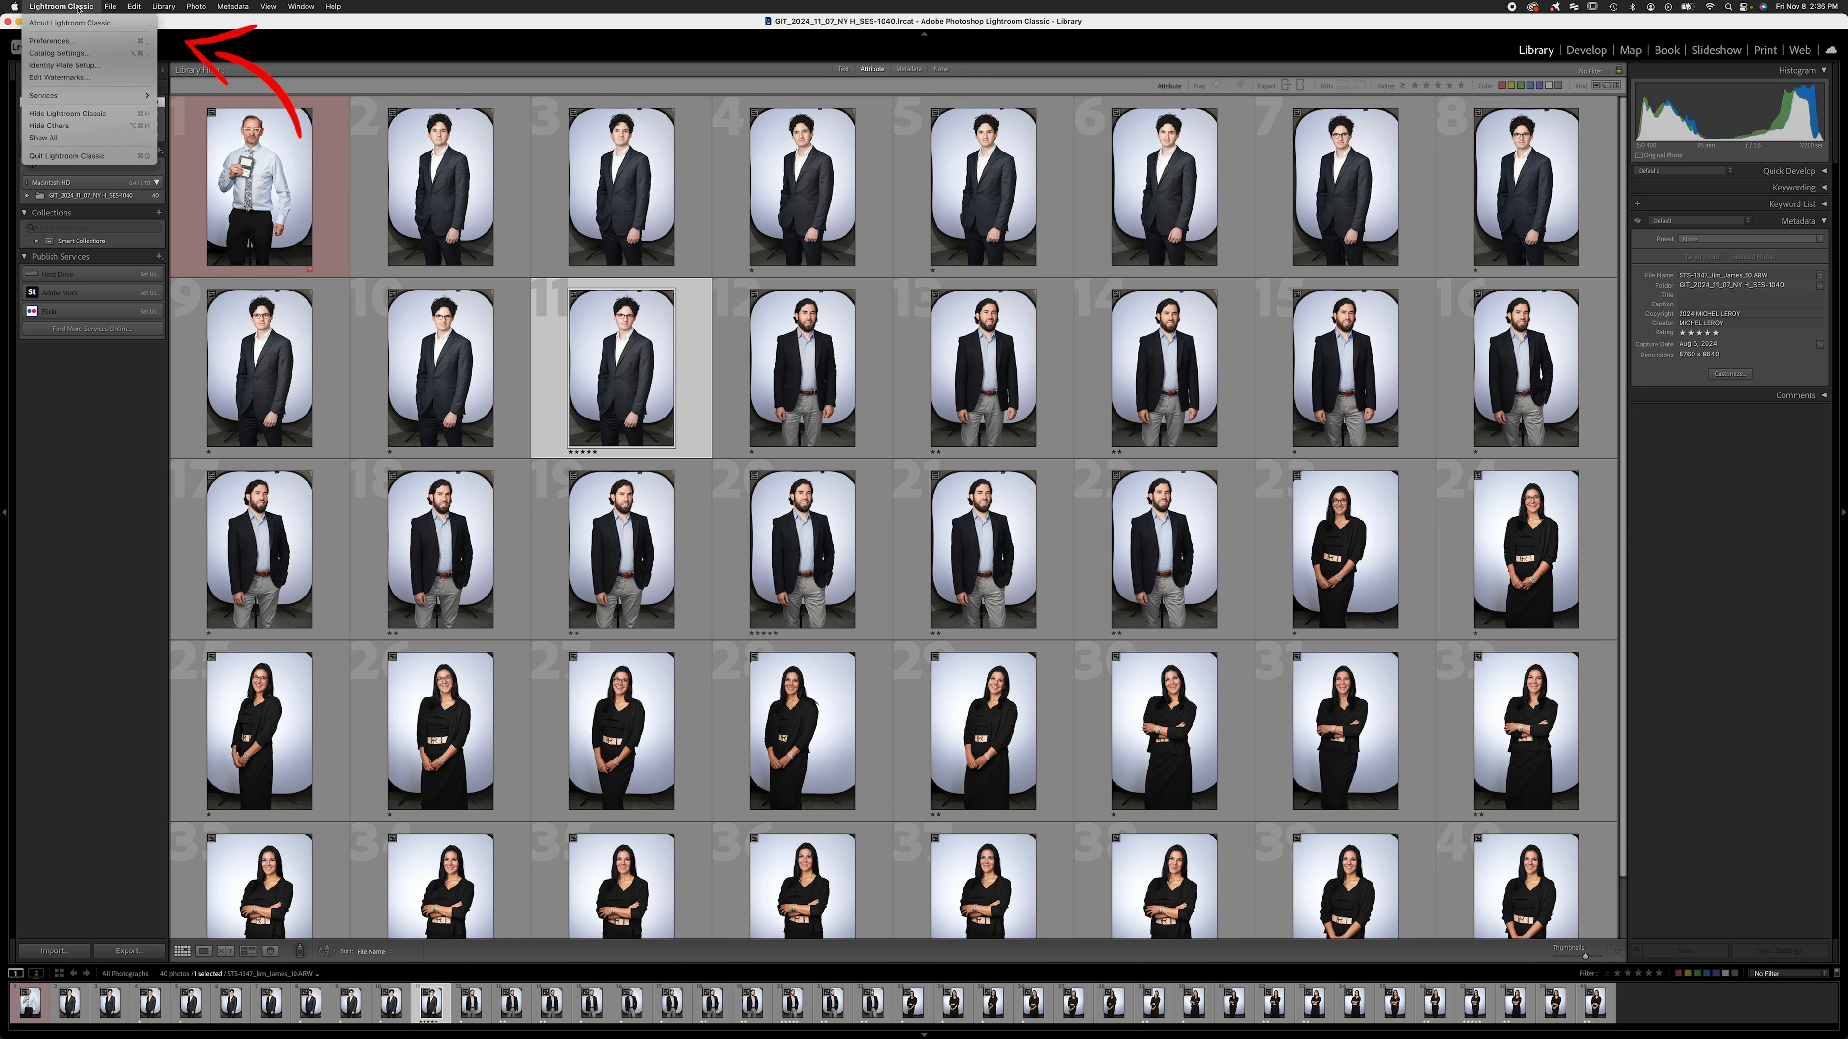
left_click(64, 55)
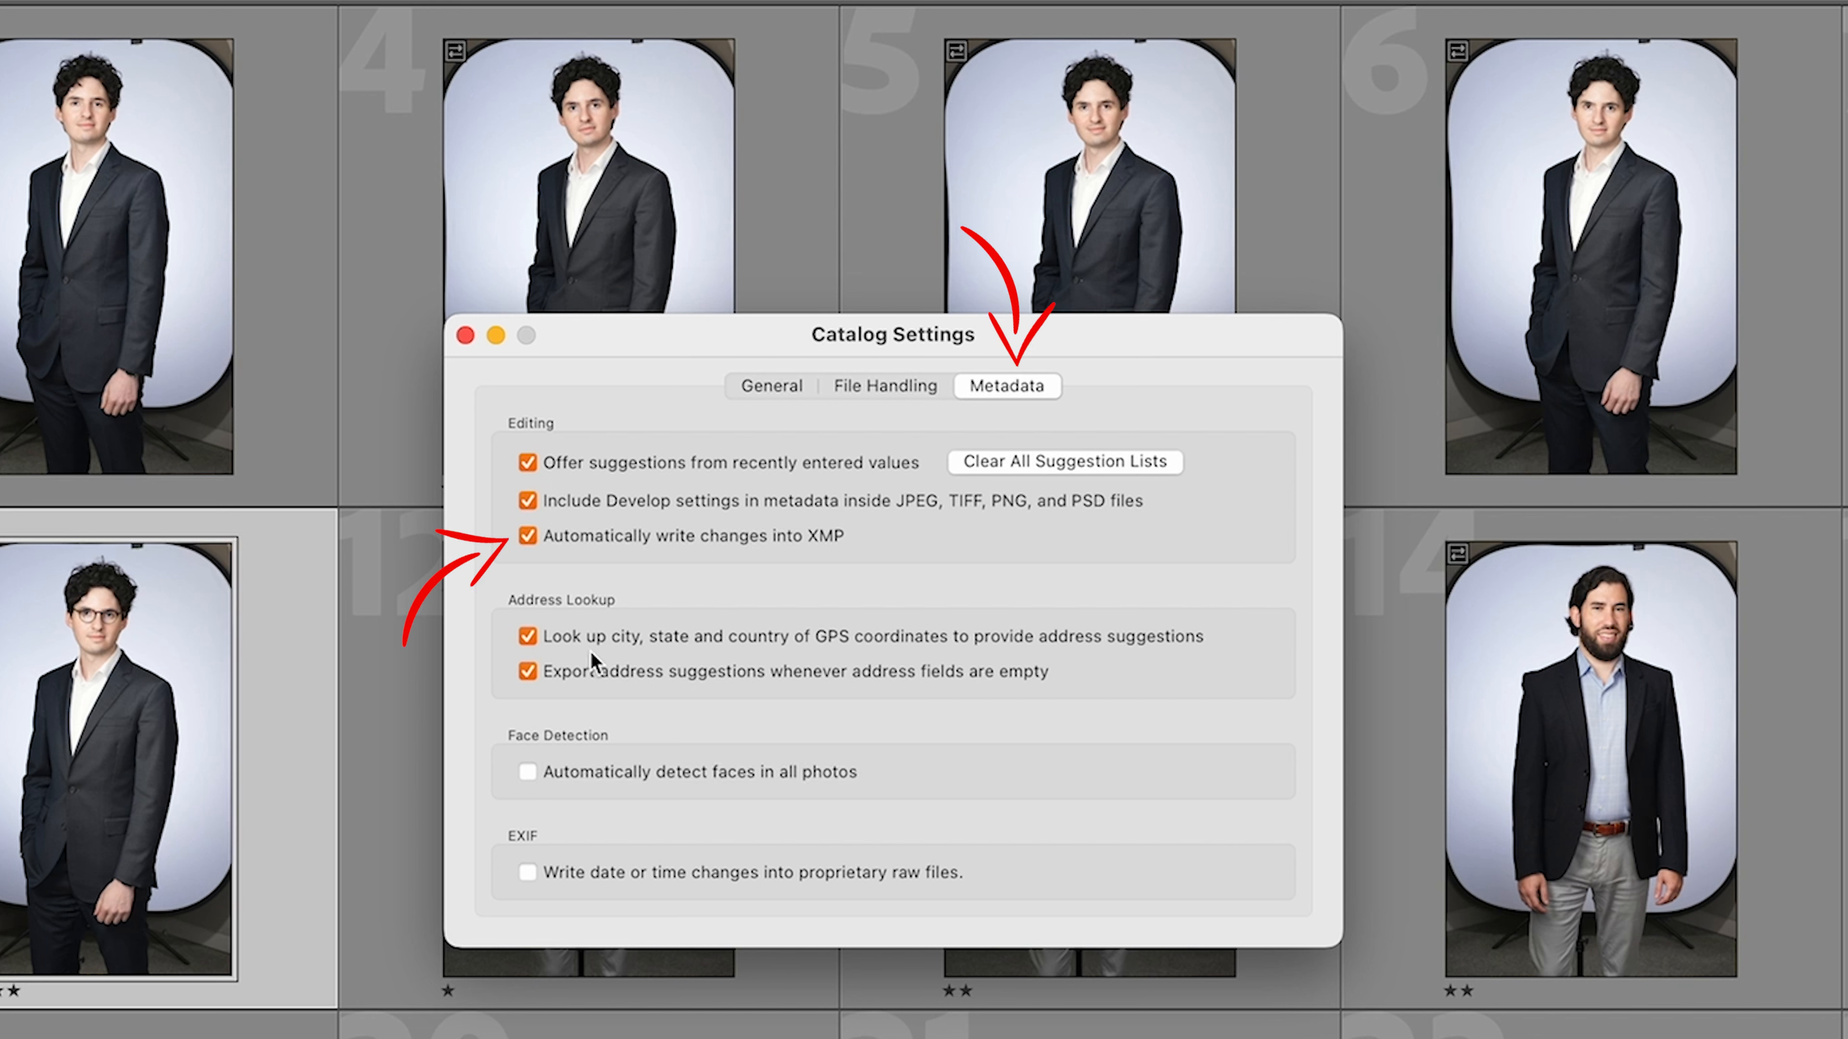
left_click(528, 536)
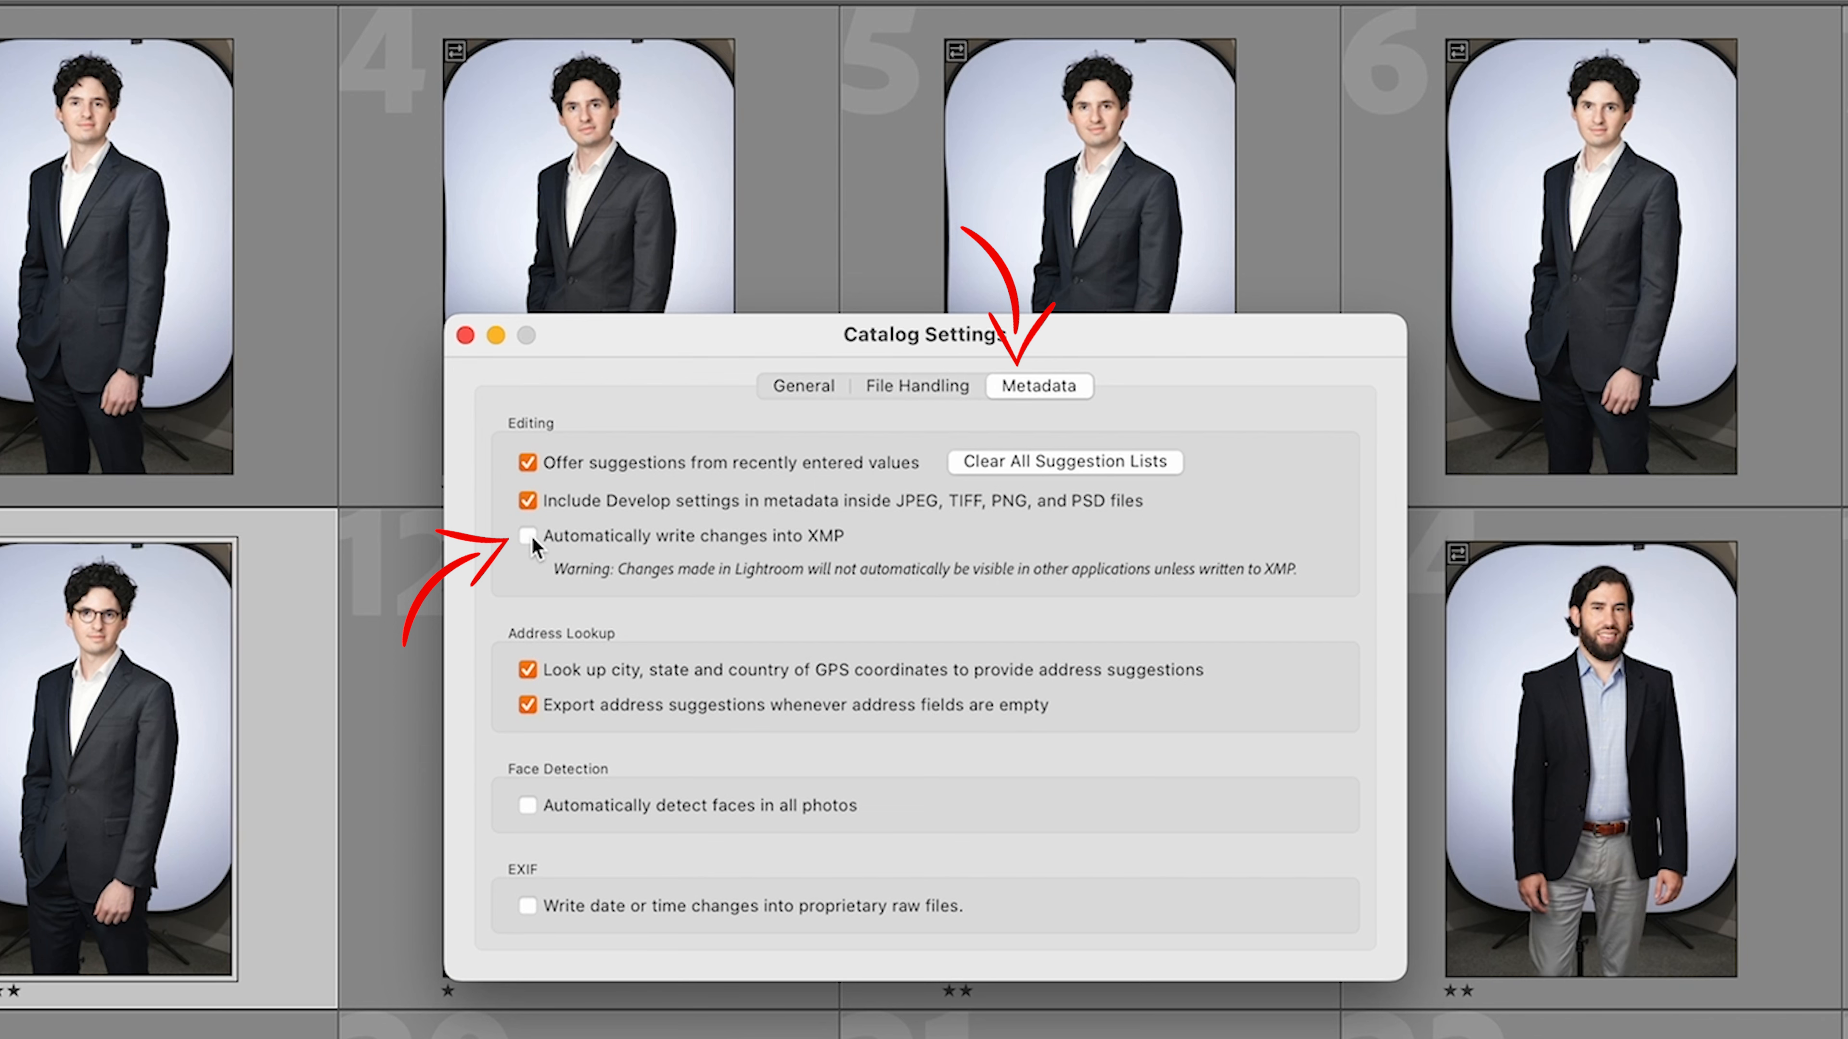
left_click(529, 536)
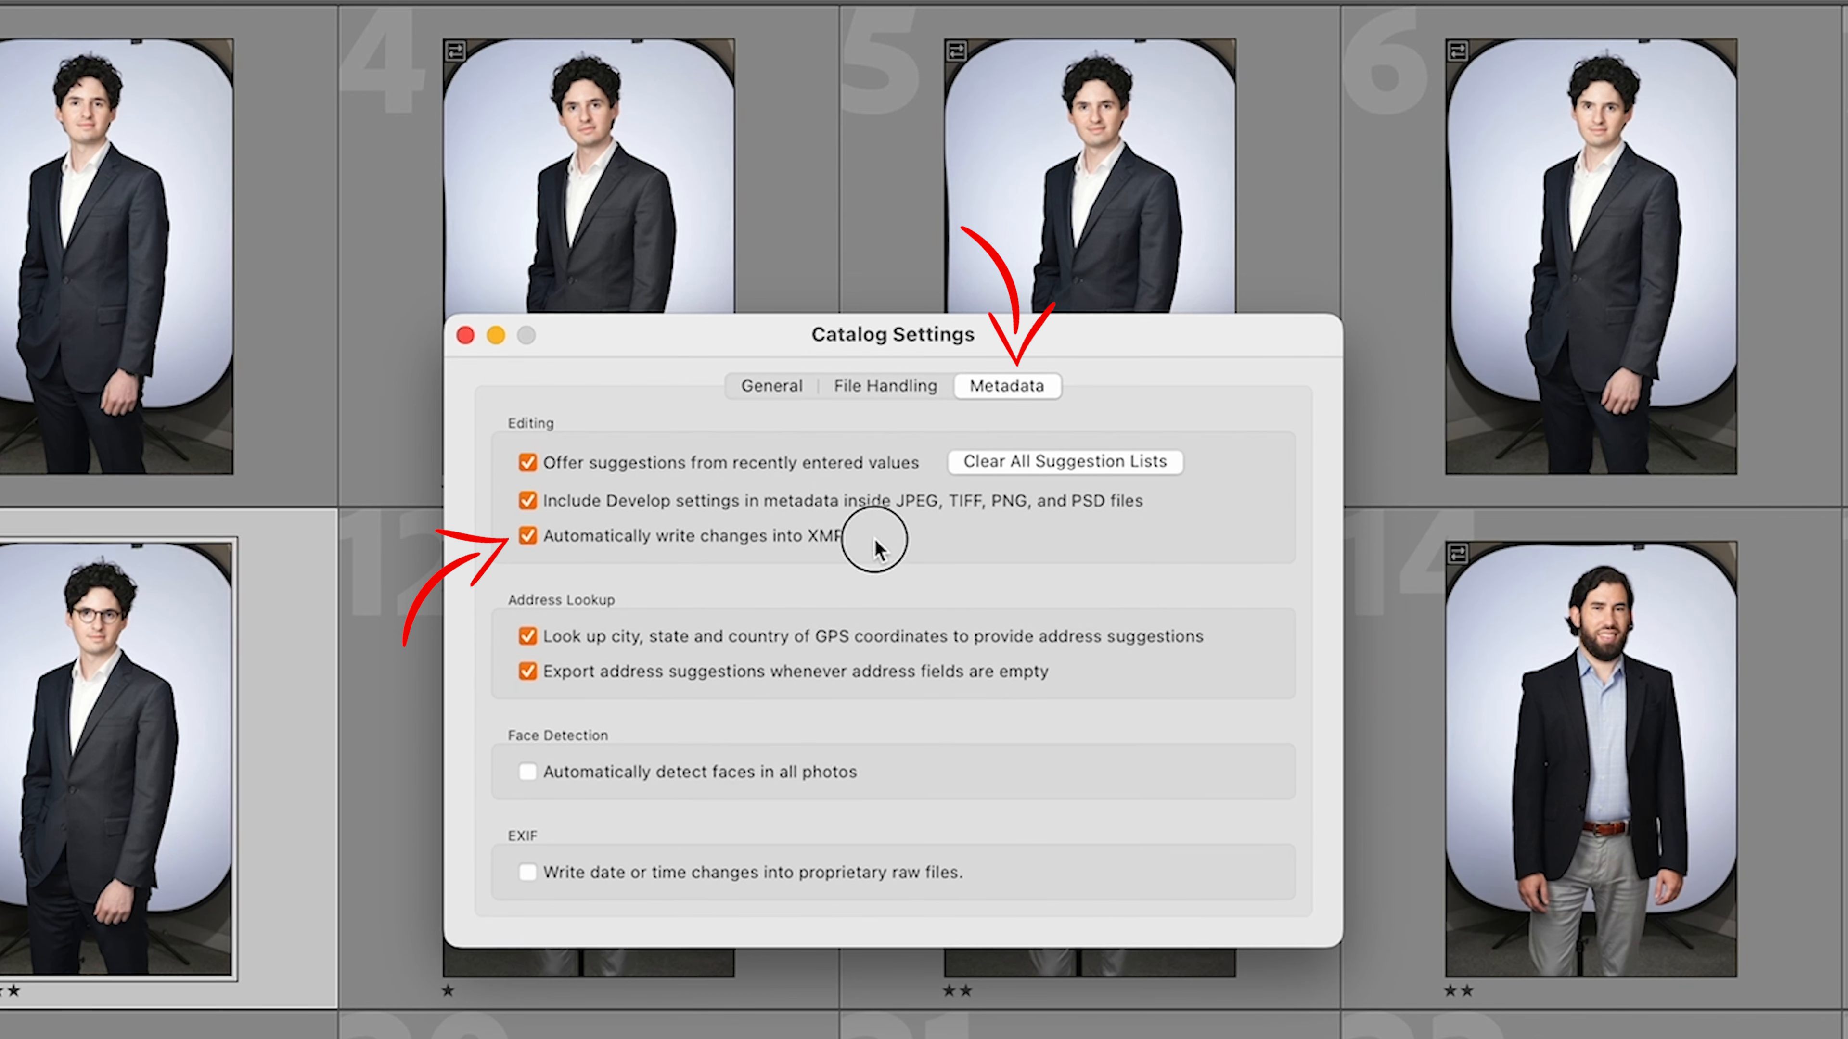
left_click(529, 537)
left_click(529, 537)
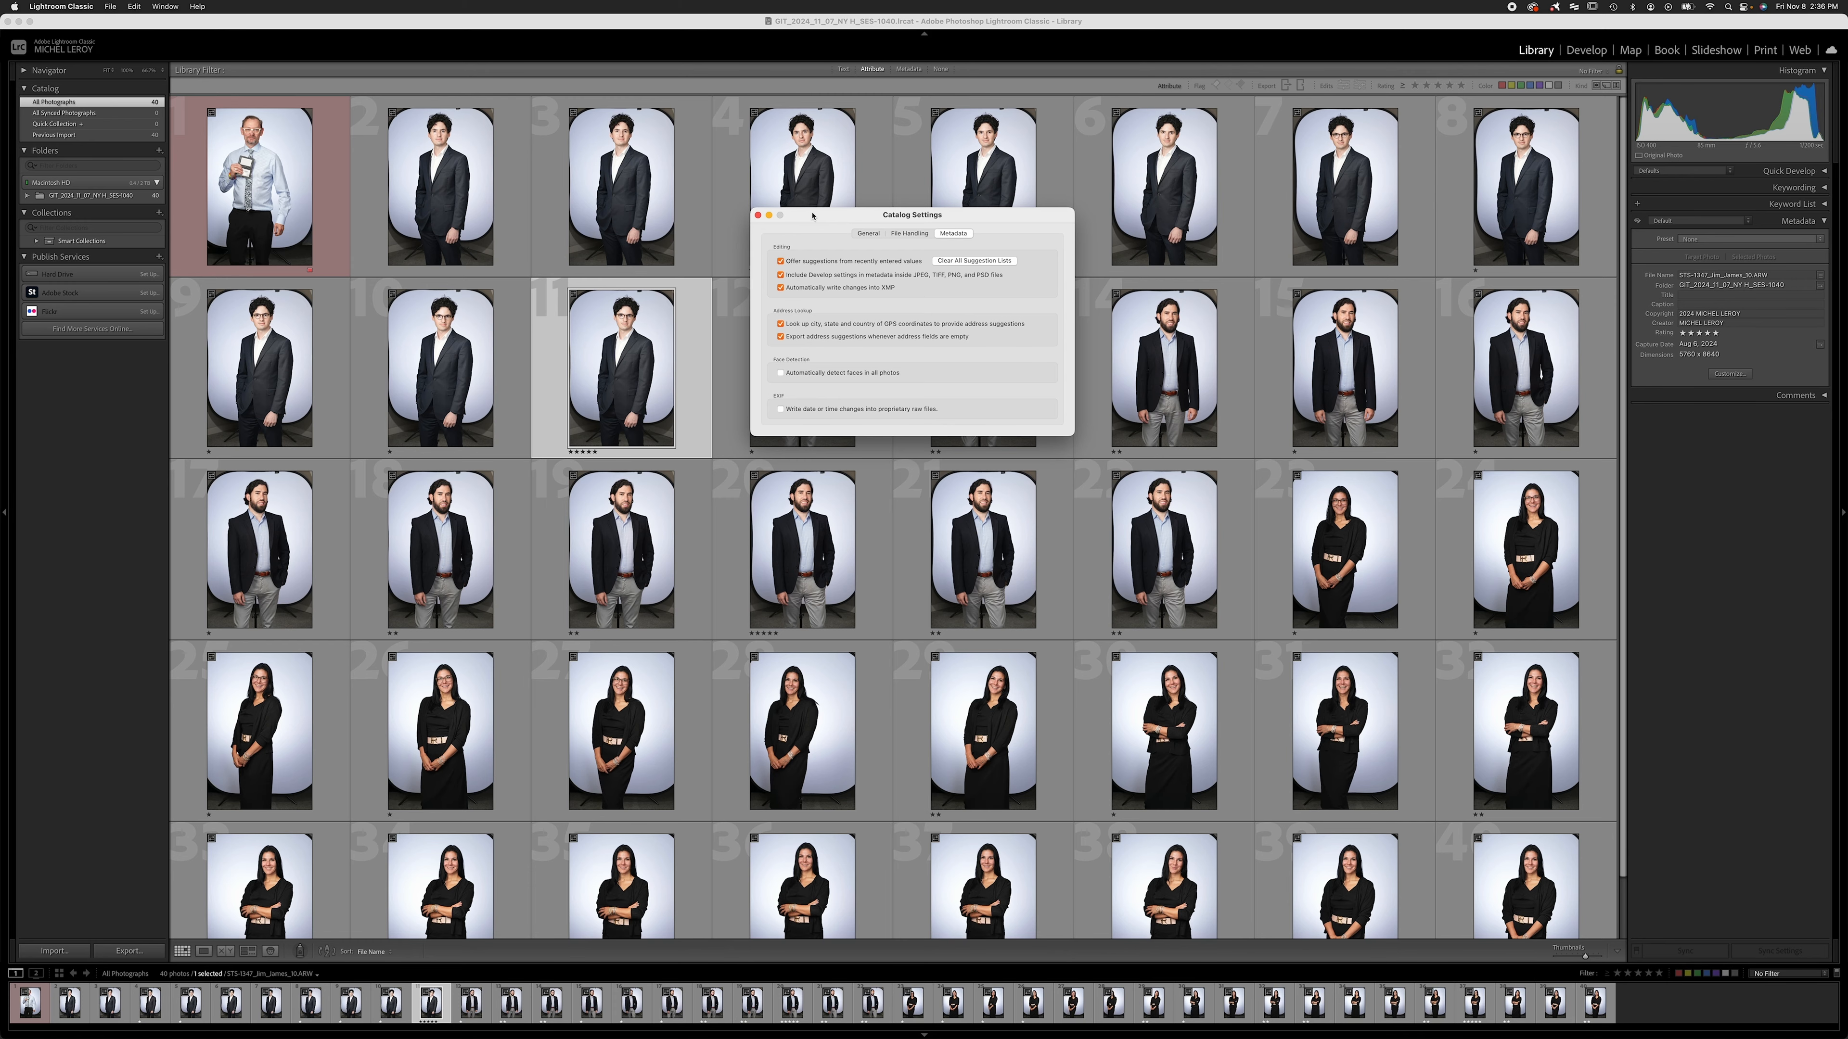
left_click(757, 215)
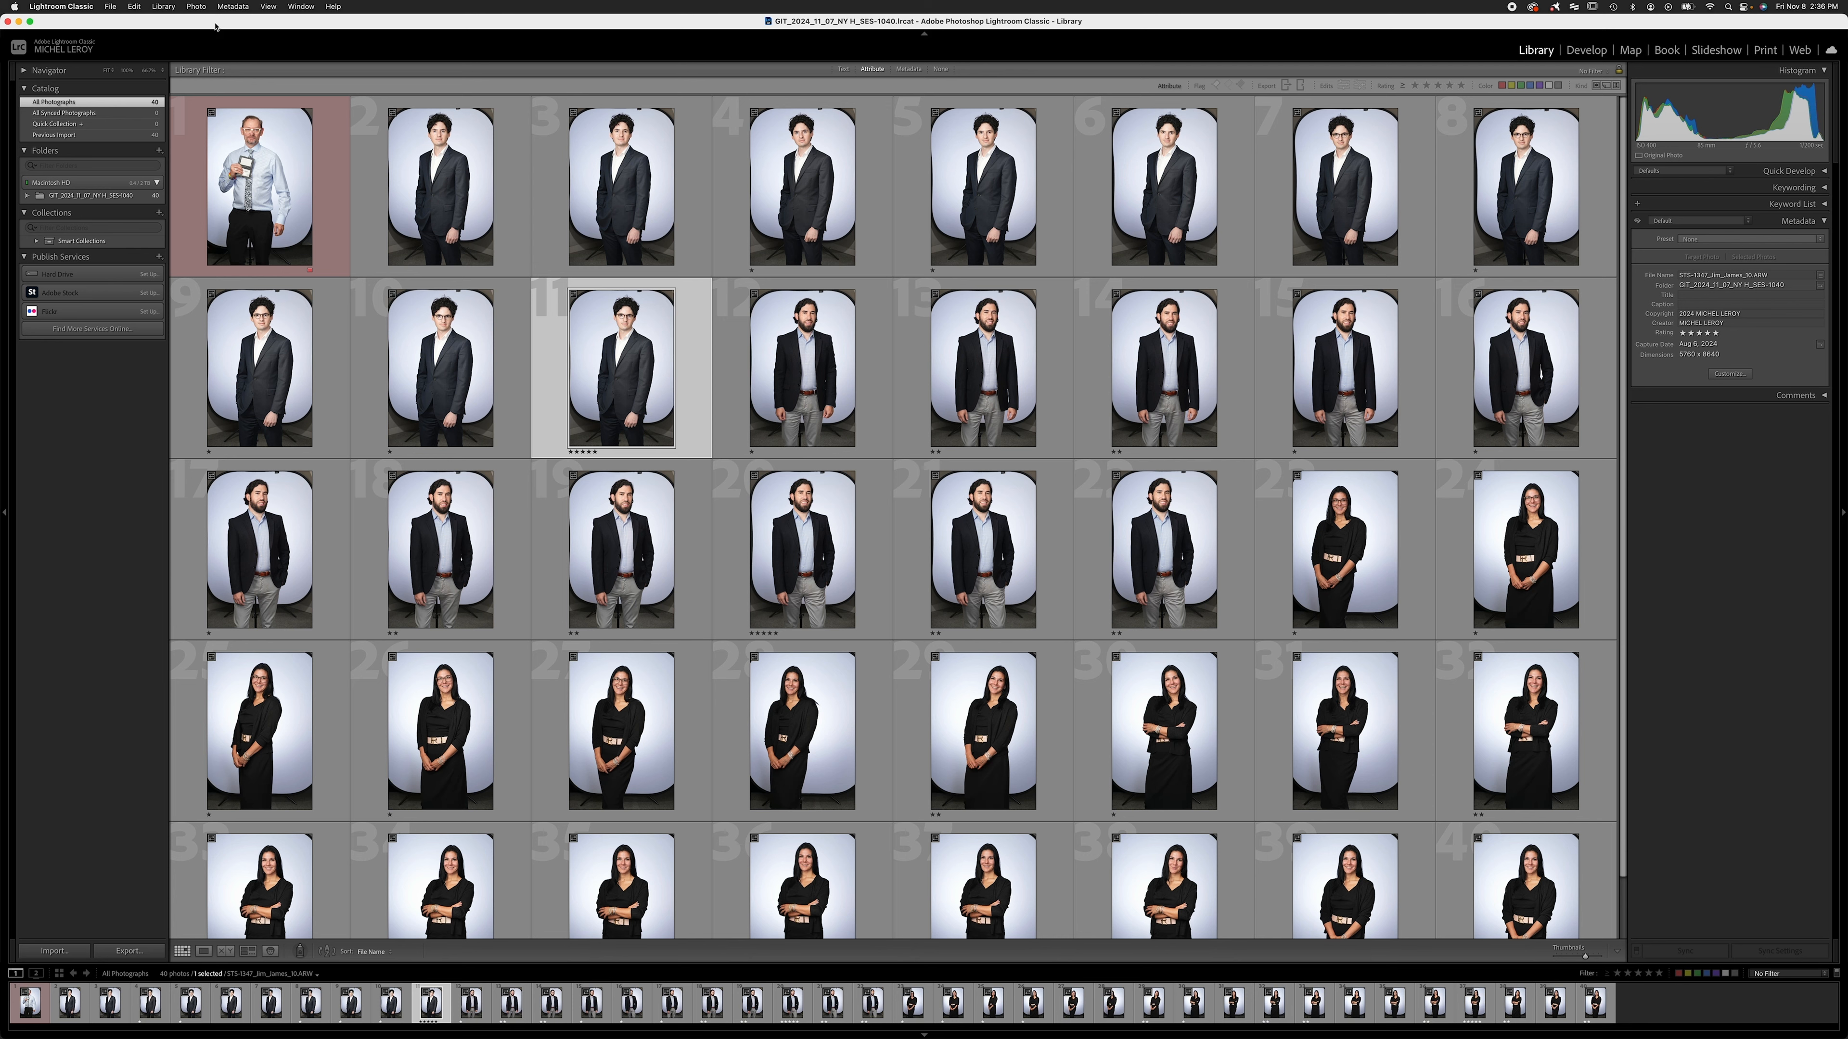
- Switch to Finder and examine the ARW and XMP files in the original GIT_2024_11_07_NY H_SES-1040 folder
key("super+h")
left_click(300, 63)
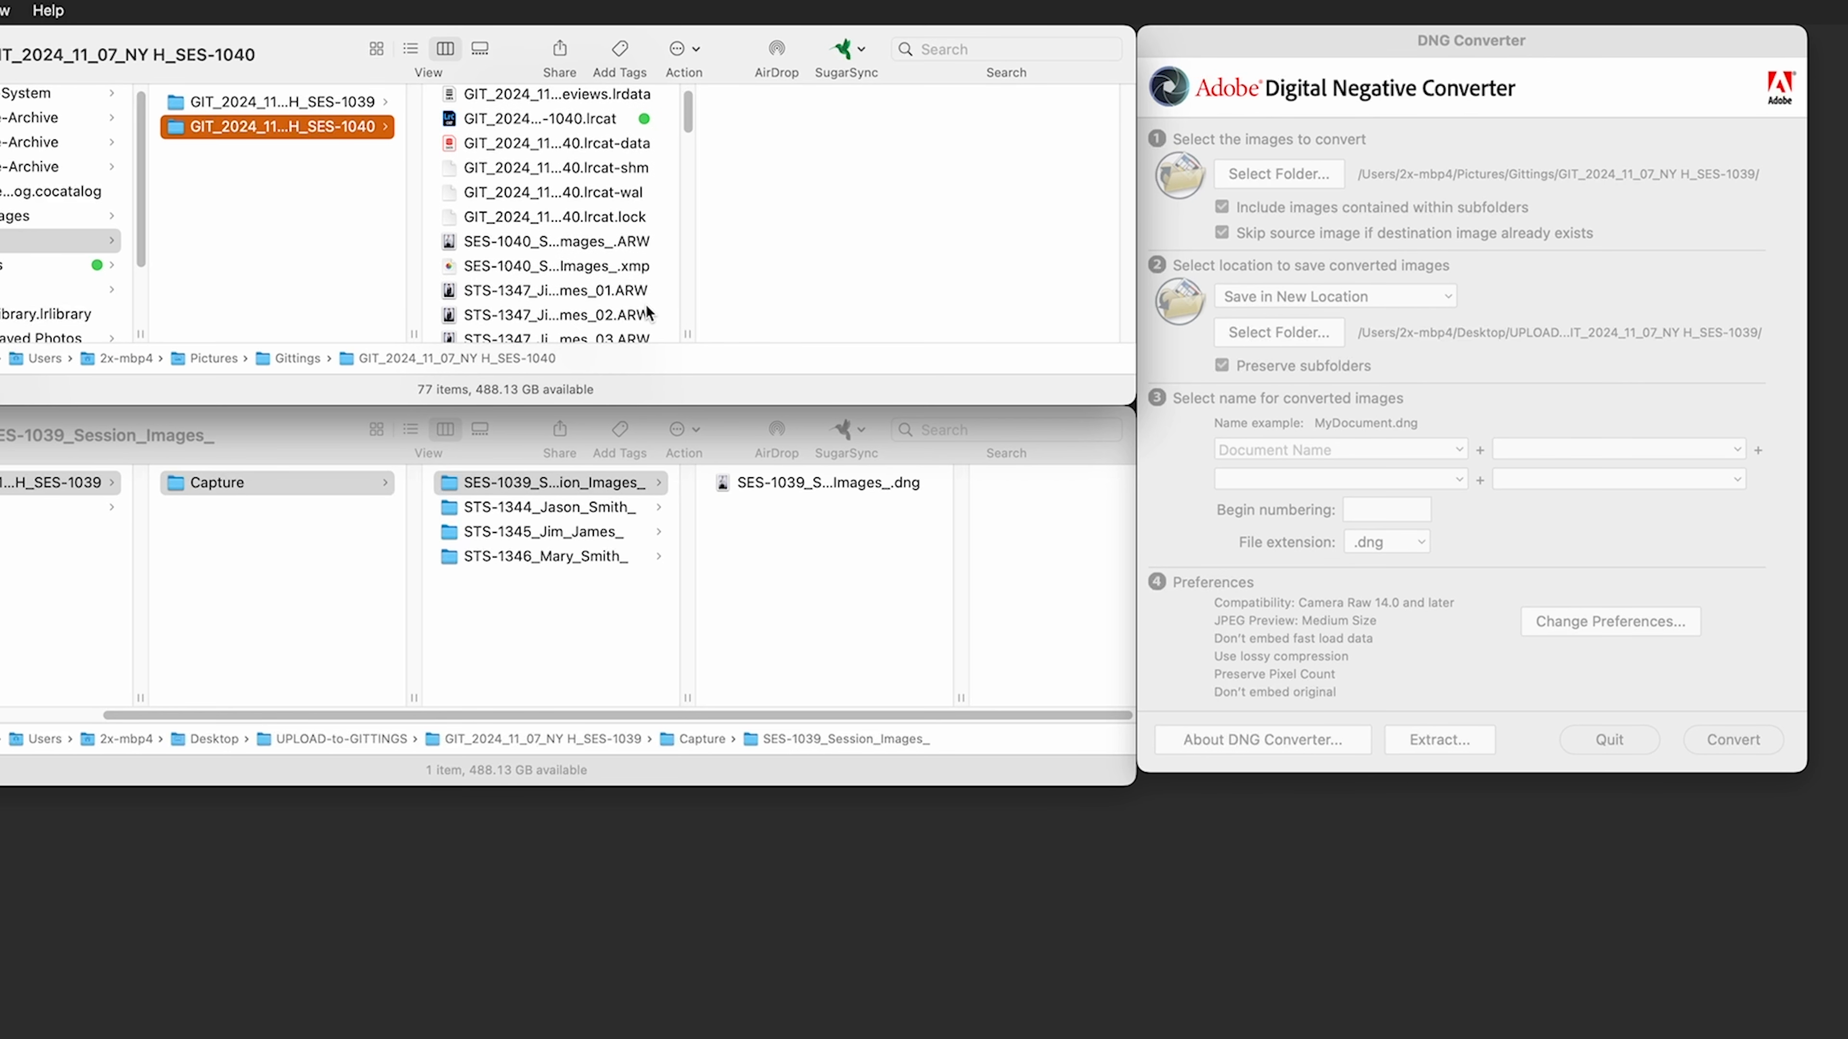
left_click(495, 109)
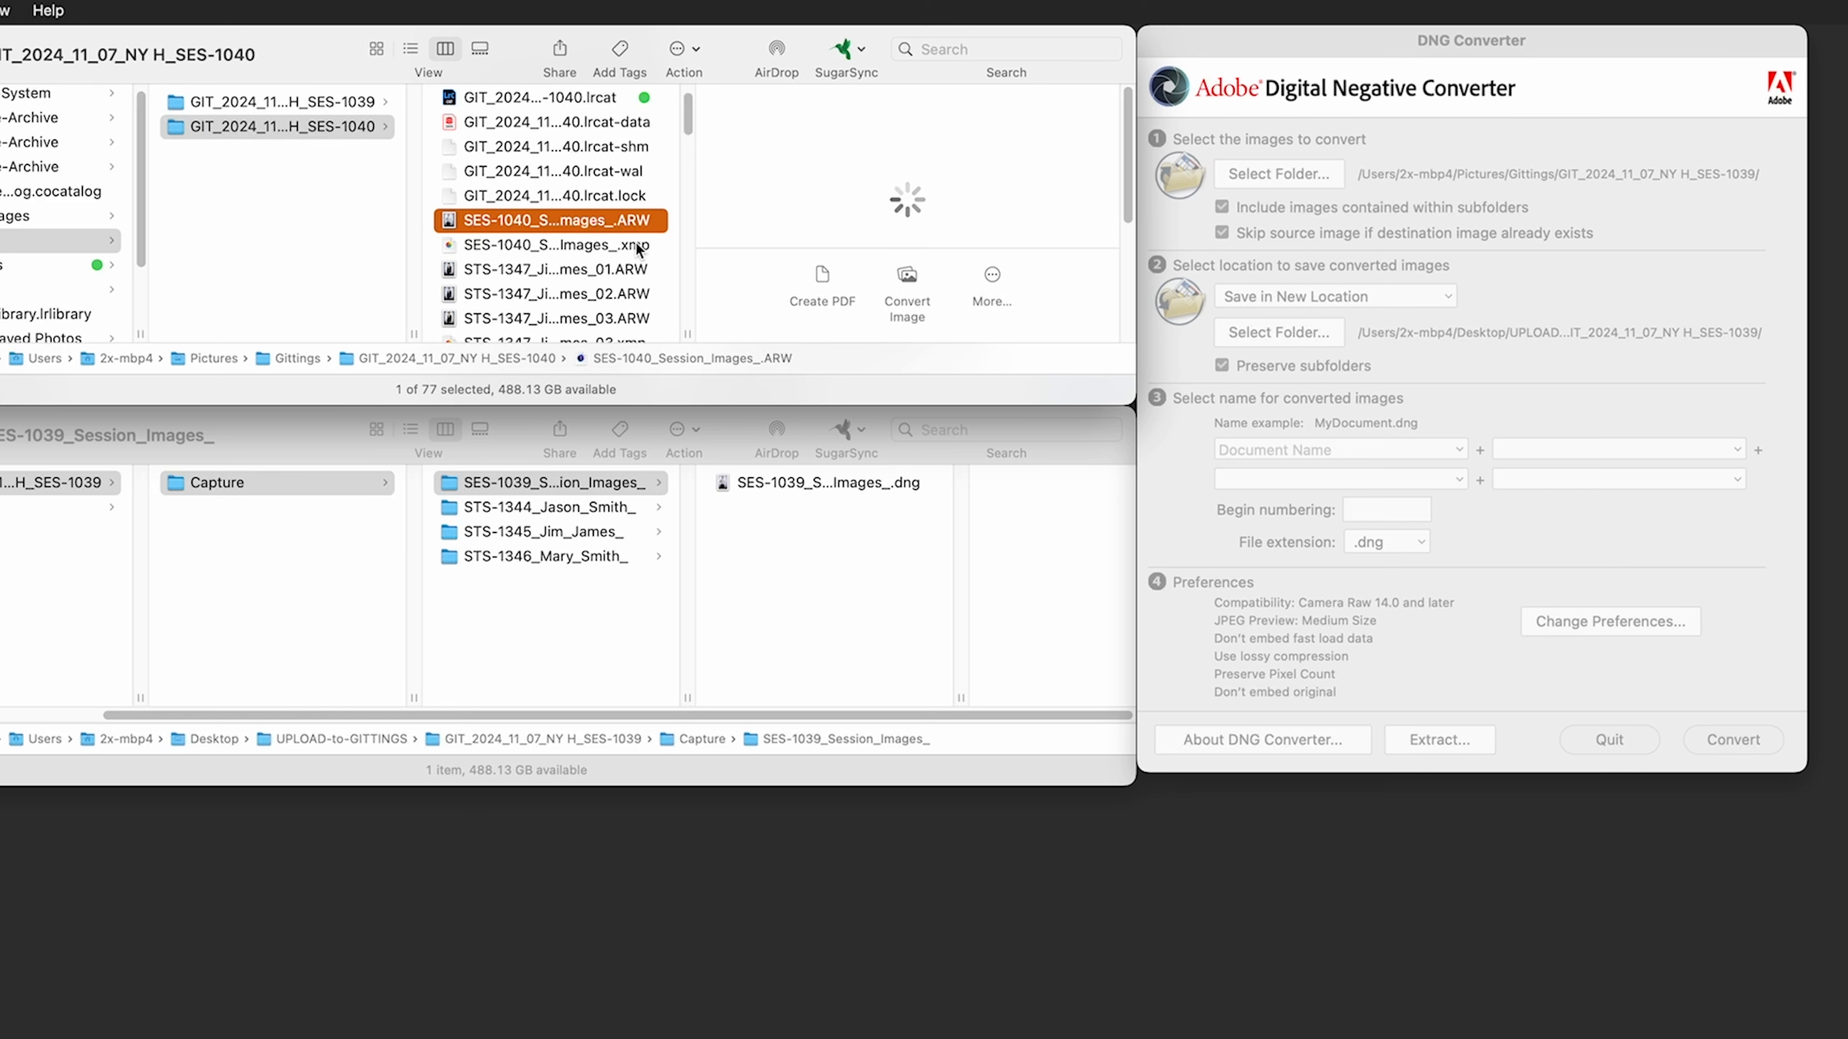
left_click(637, 247)
scroll(639, 270, "down", 5)
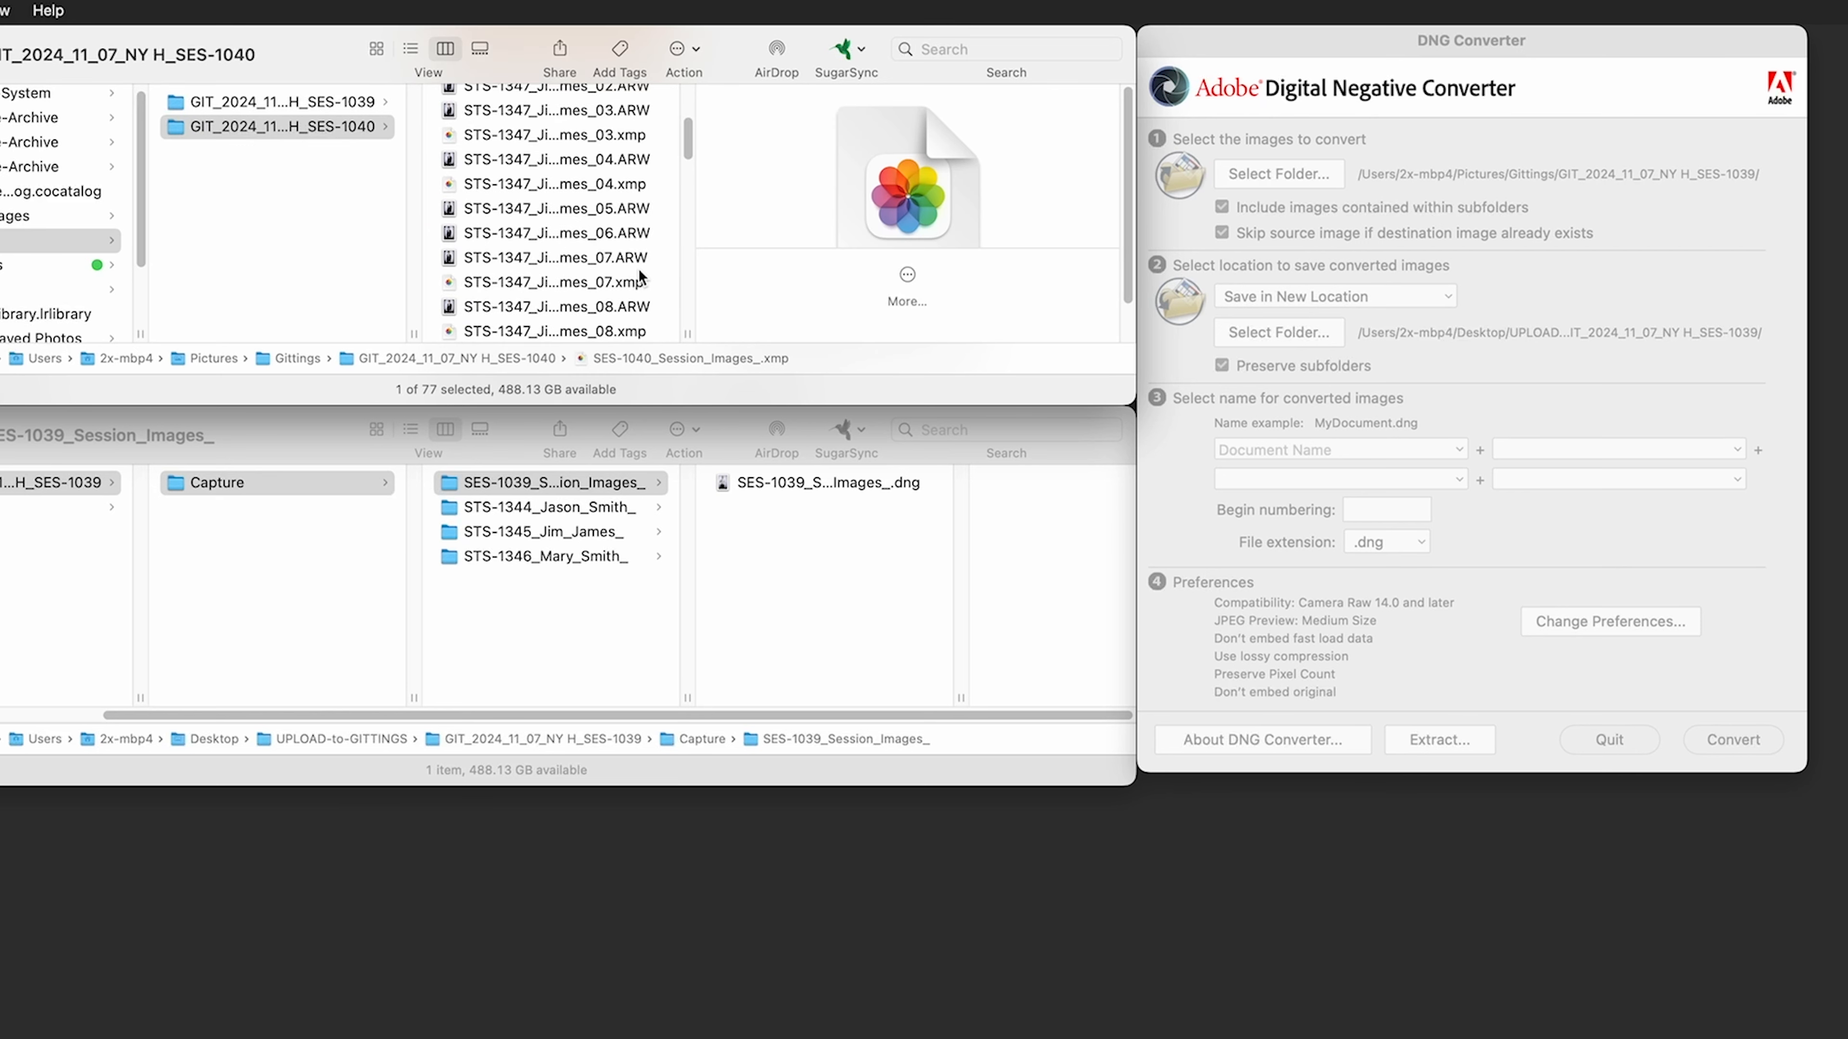
left_click(637, 159)
left_click(637, 183)
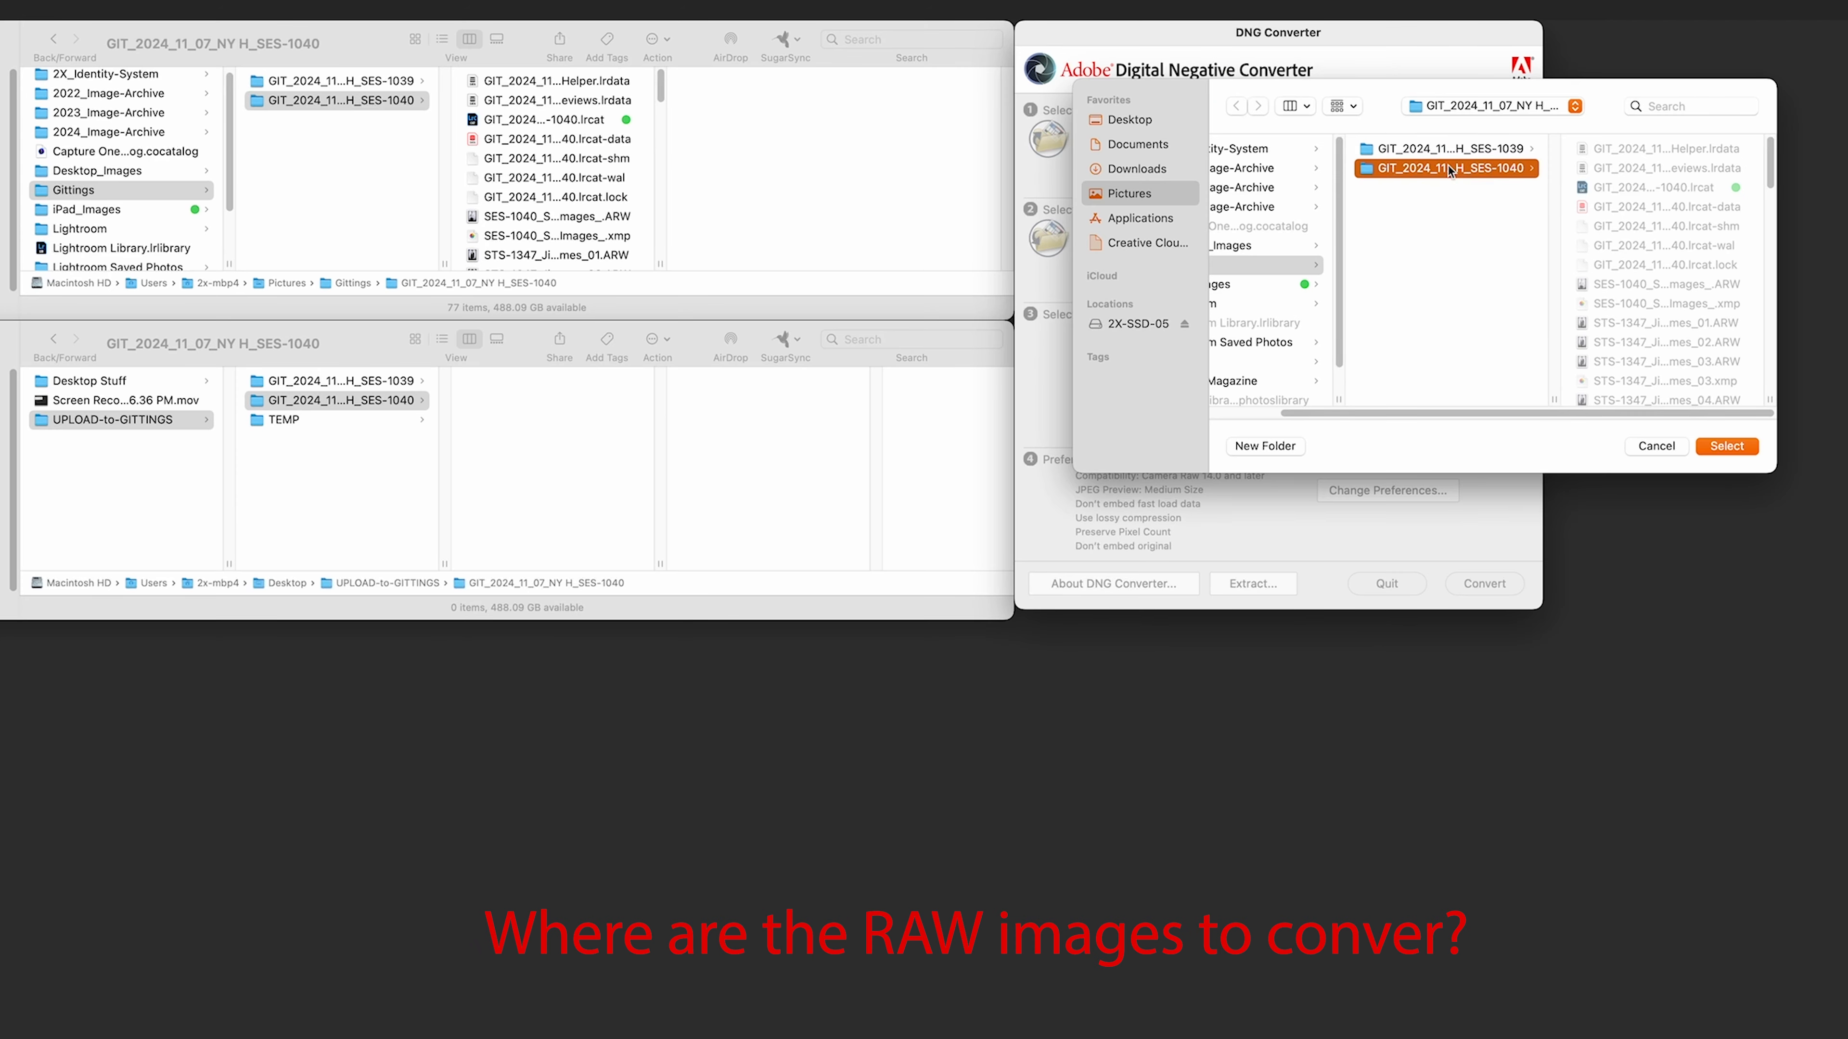
- Set the conversion source to Pictures/Gittings/GIT_2024_11_07_NY H_SES-1040 and the save location to the matching SES-1040 folder in UPLOAD-to-GITTINGS
left_click(1746, 447)
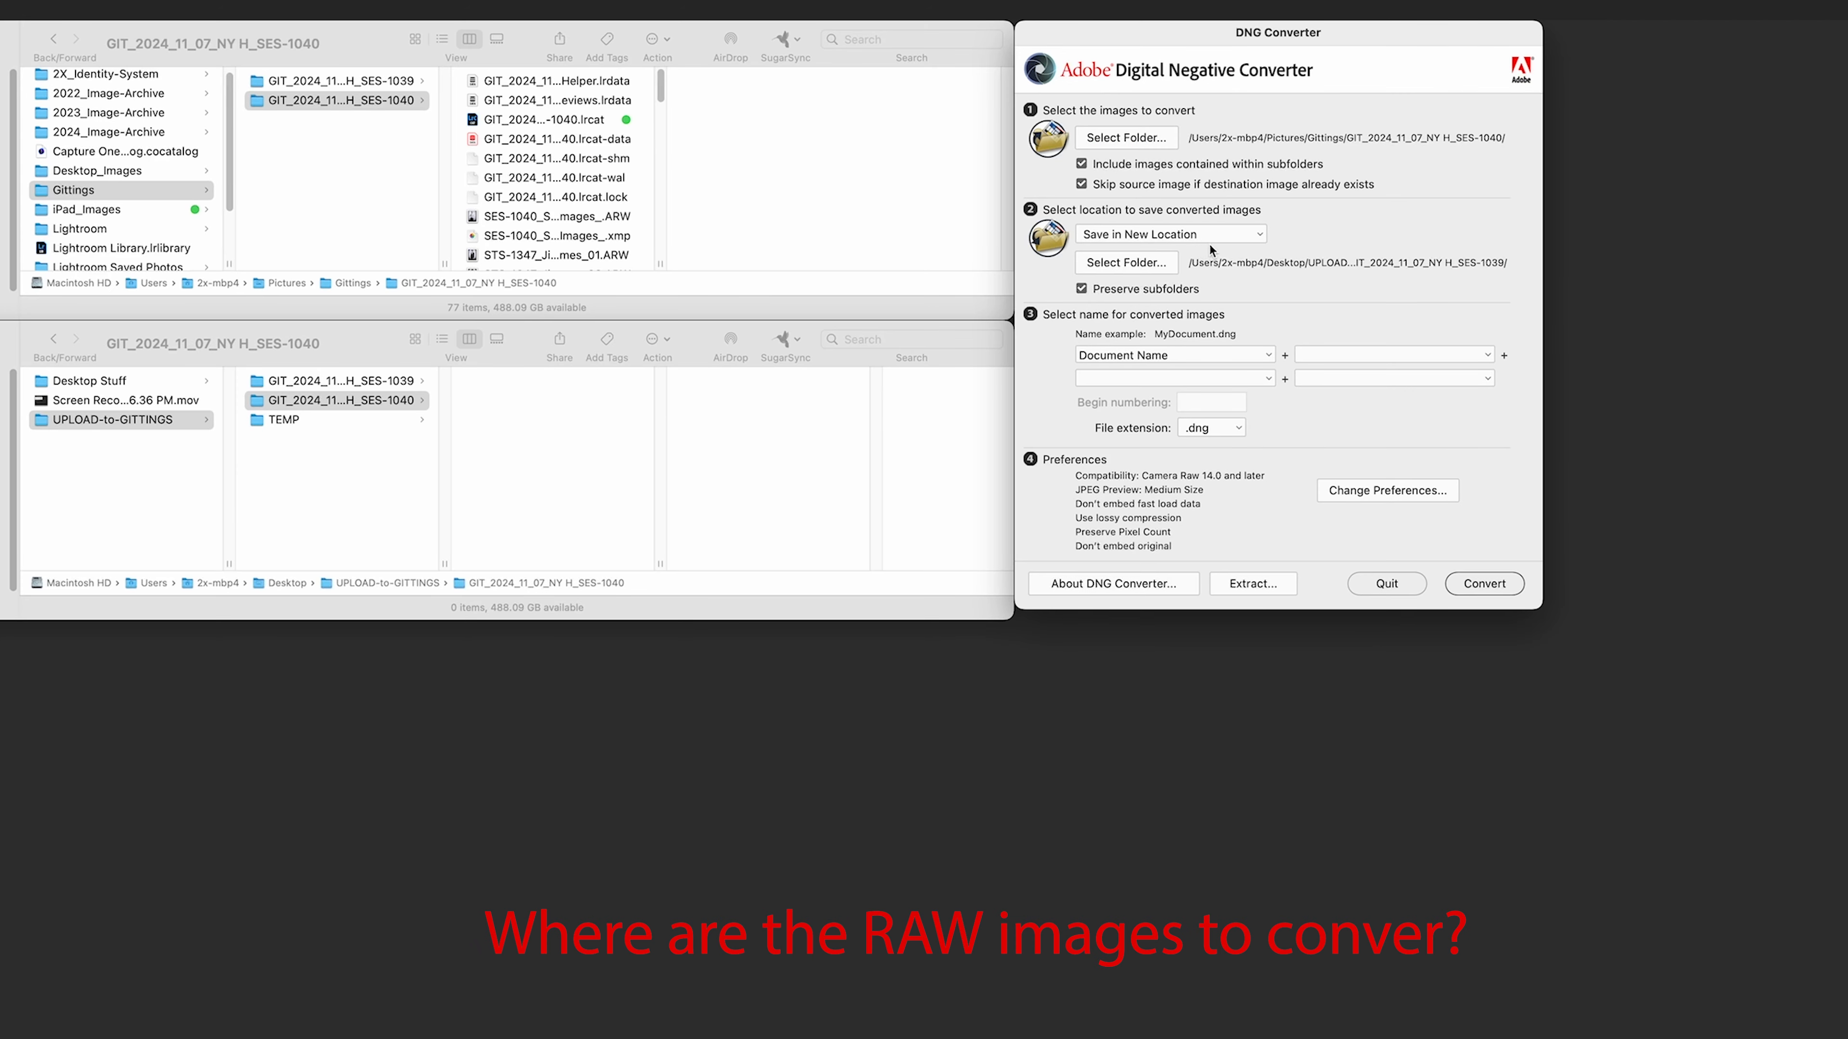
left_click(1153, 268)
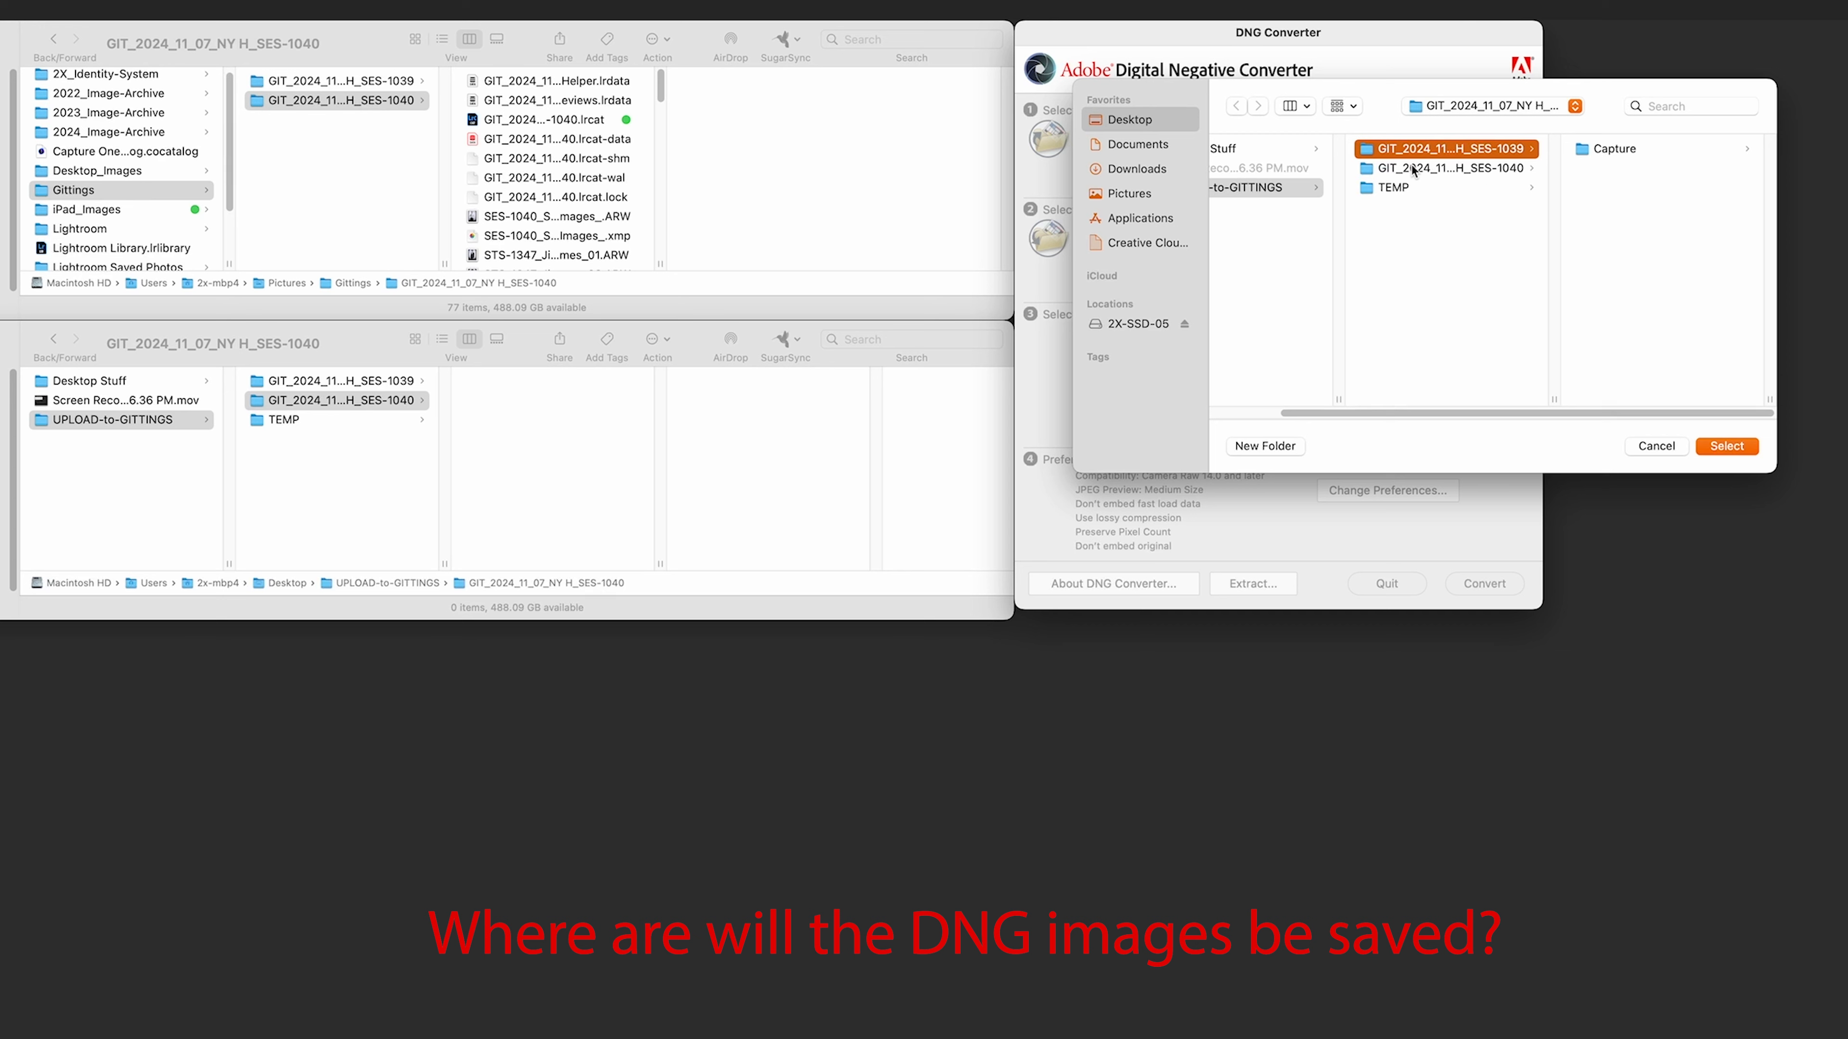
left_click(411, 104)
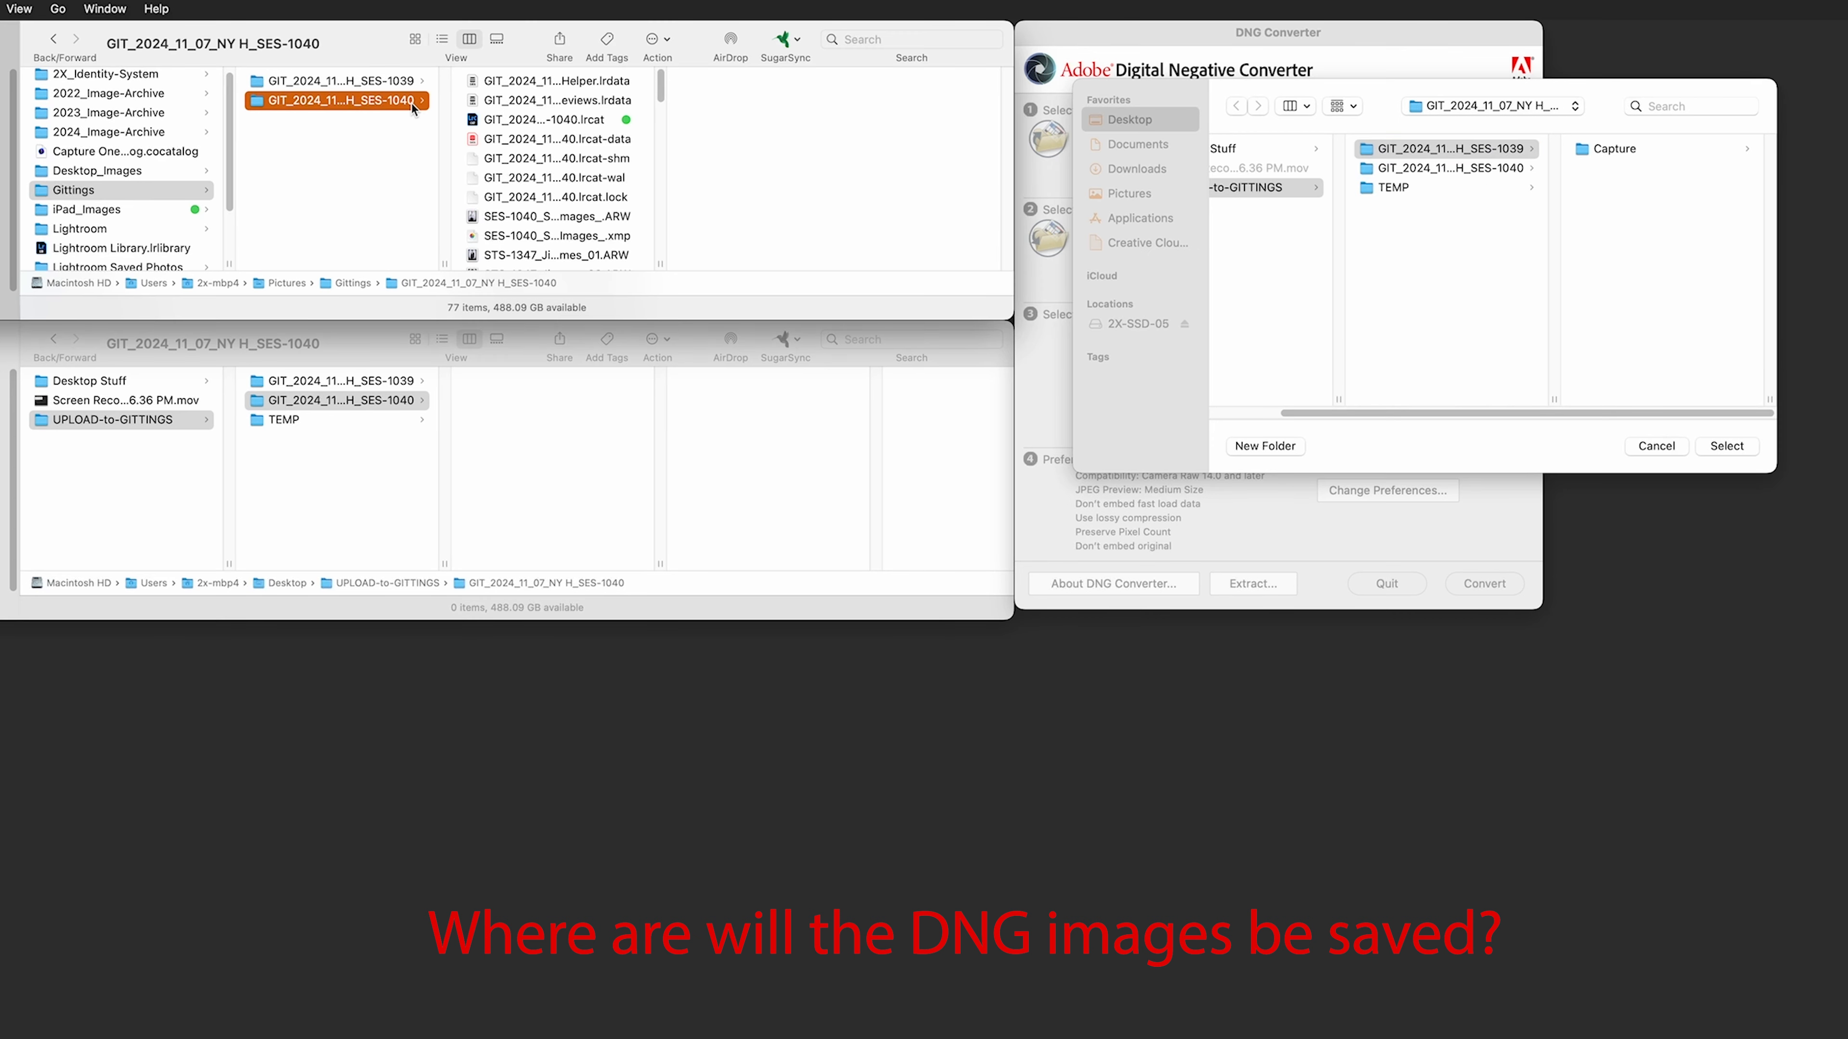
left_click(367, 170)
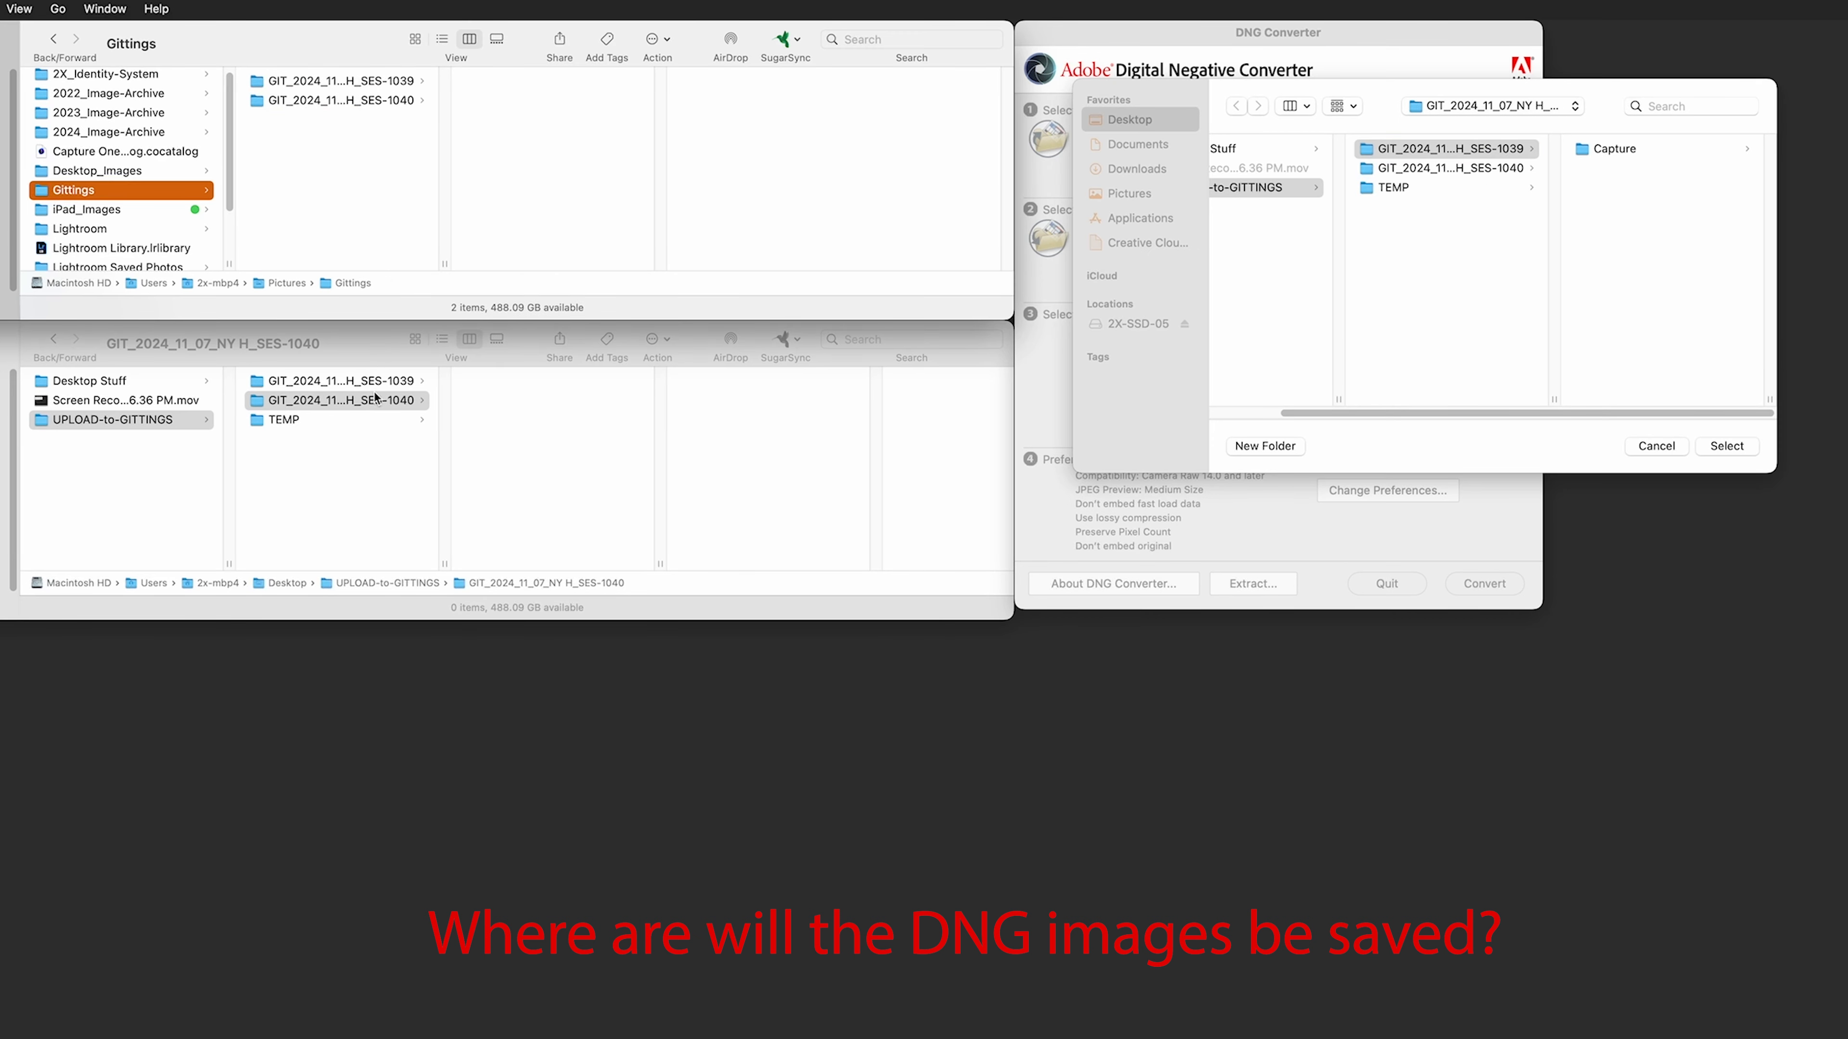
left_click(378, 402)
left_click(1478, 277)
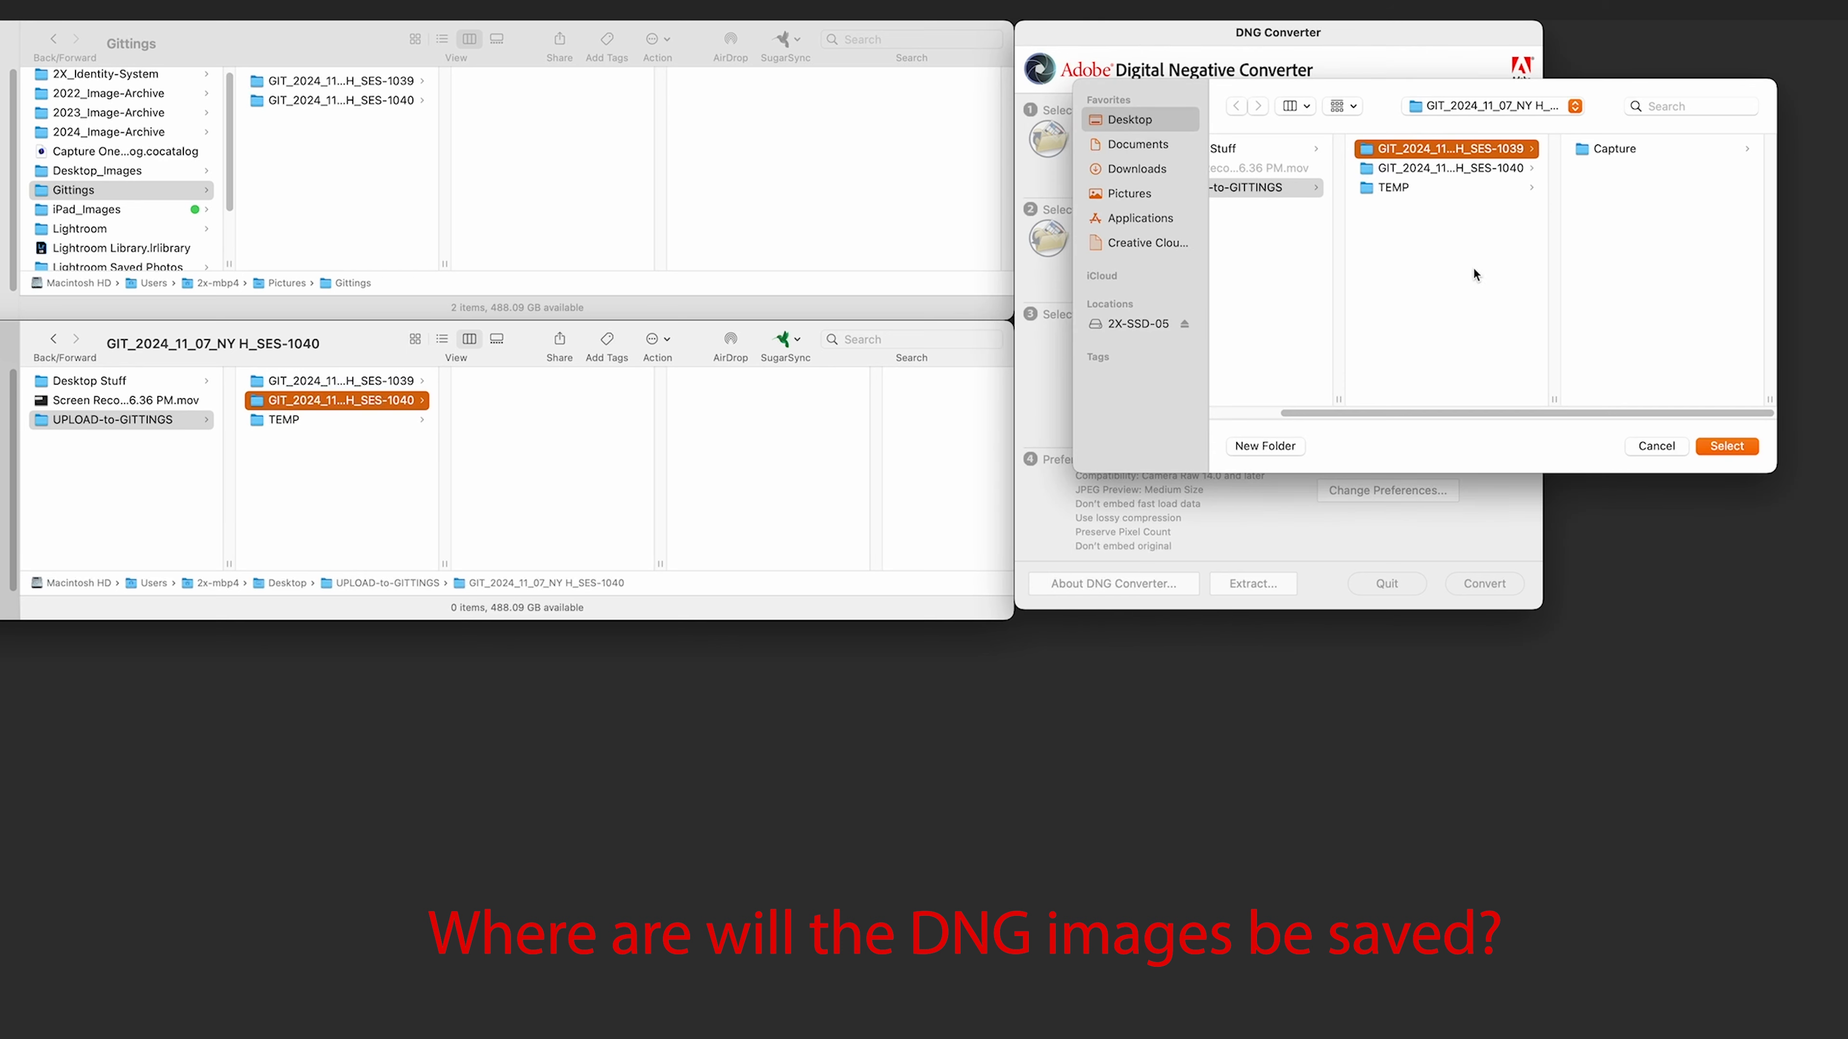
left_click(1498, 169)
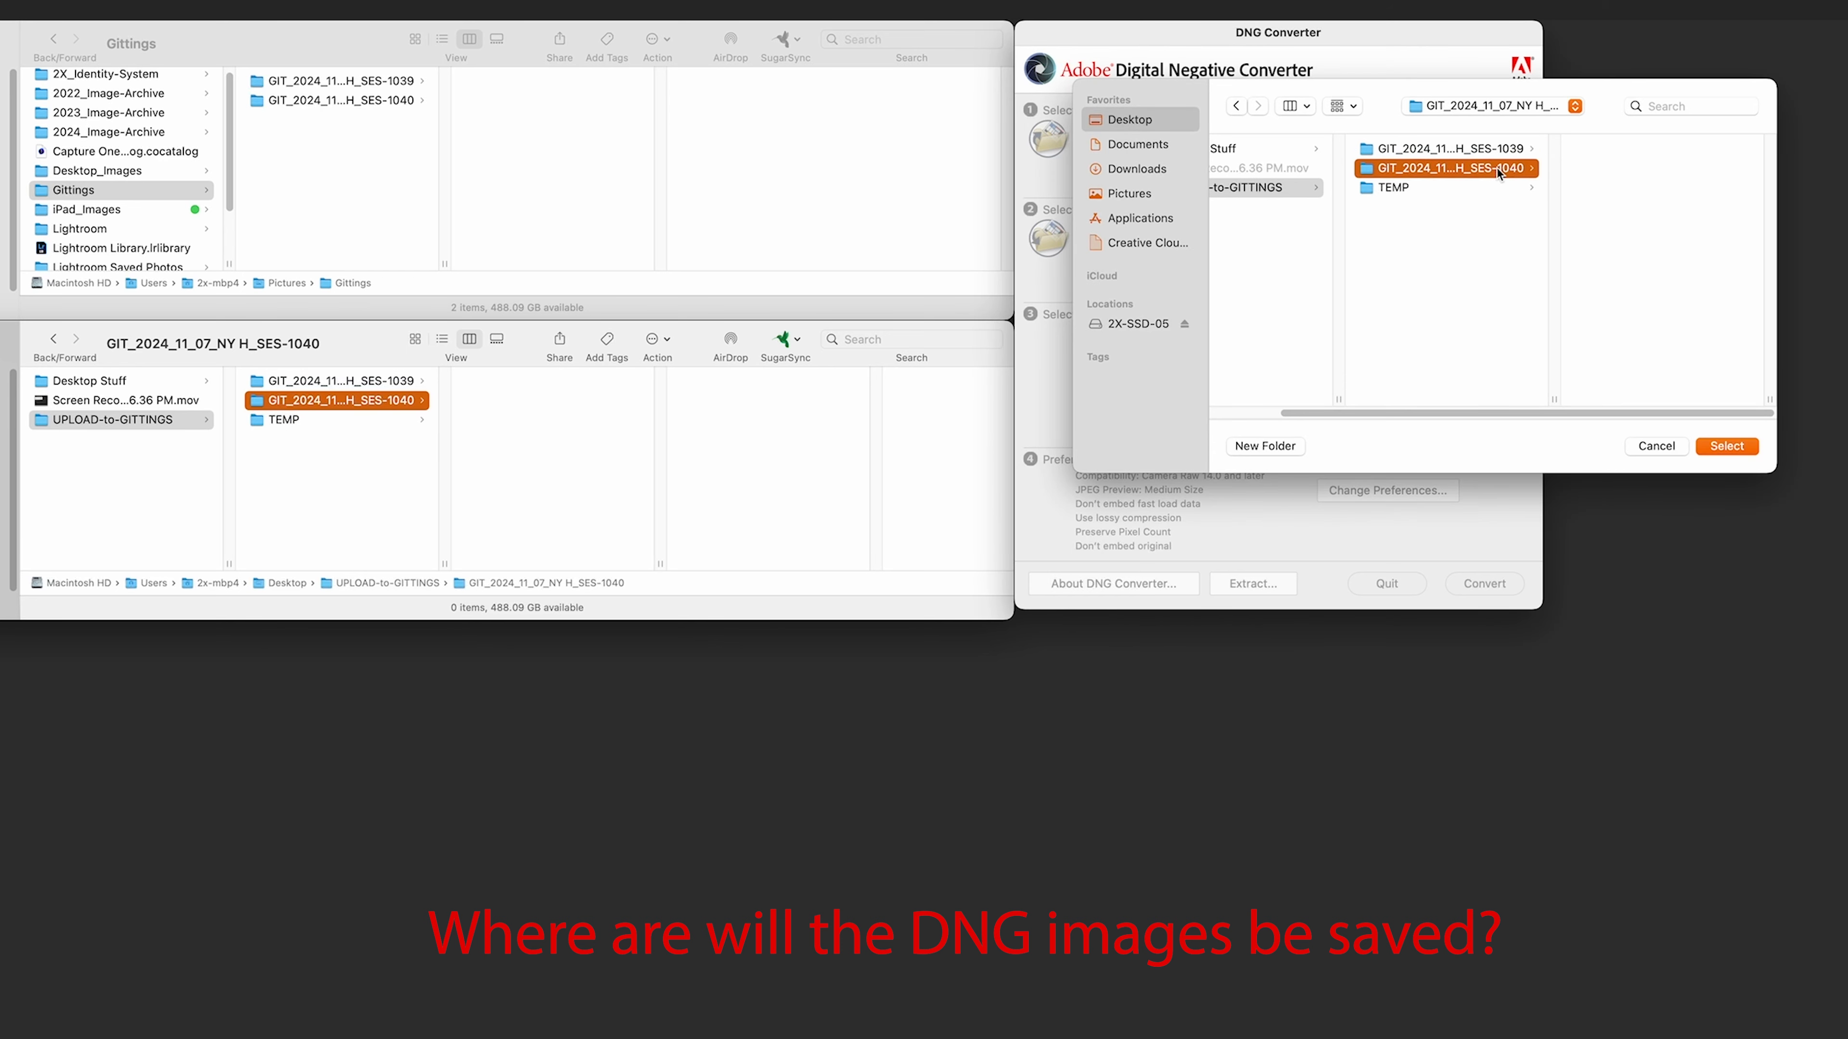
left_click(1727, 446)
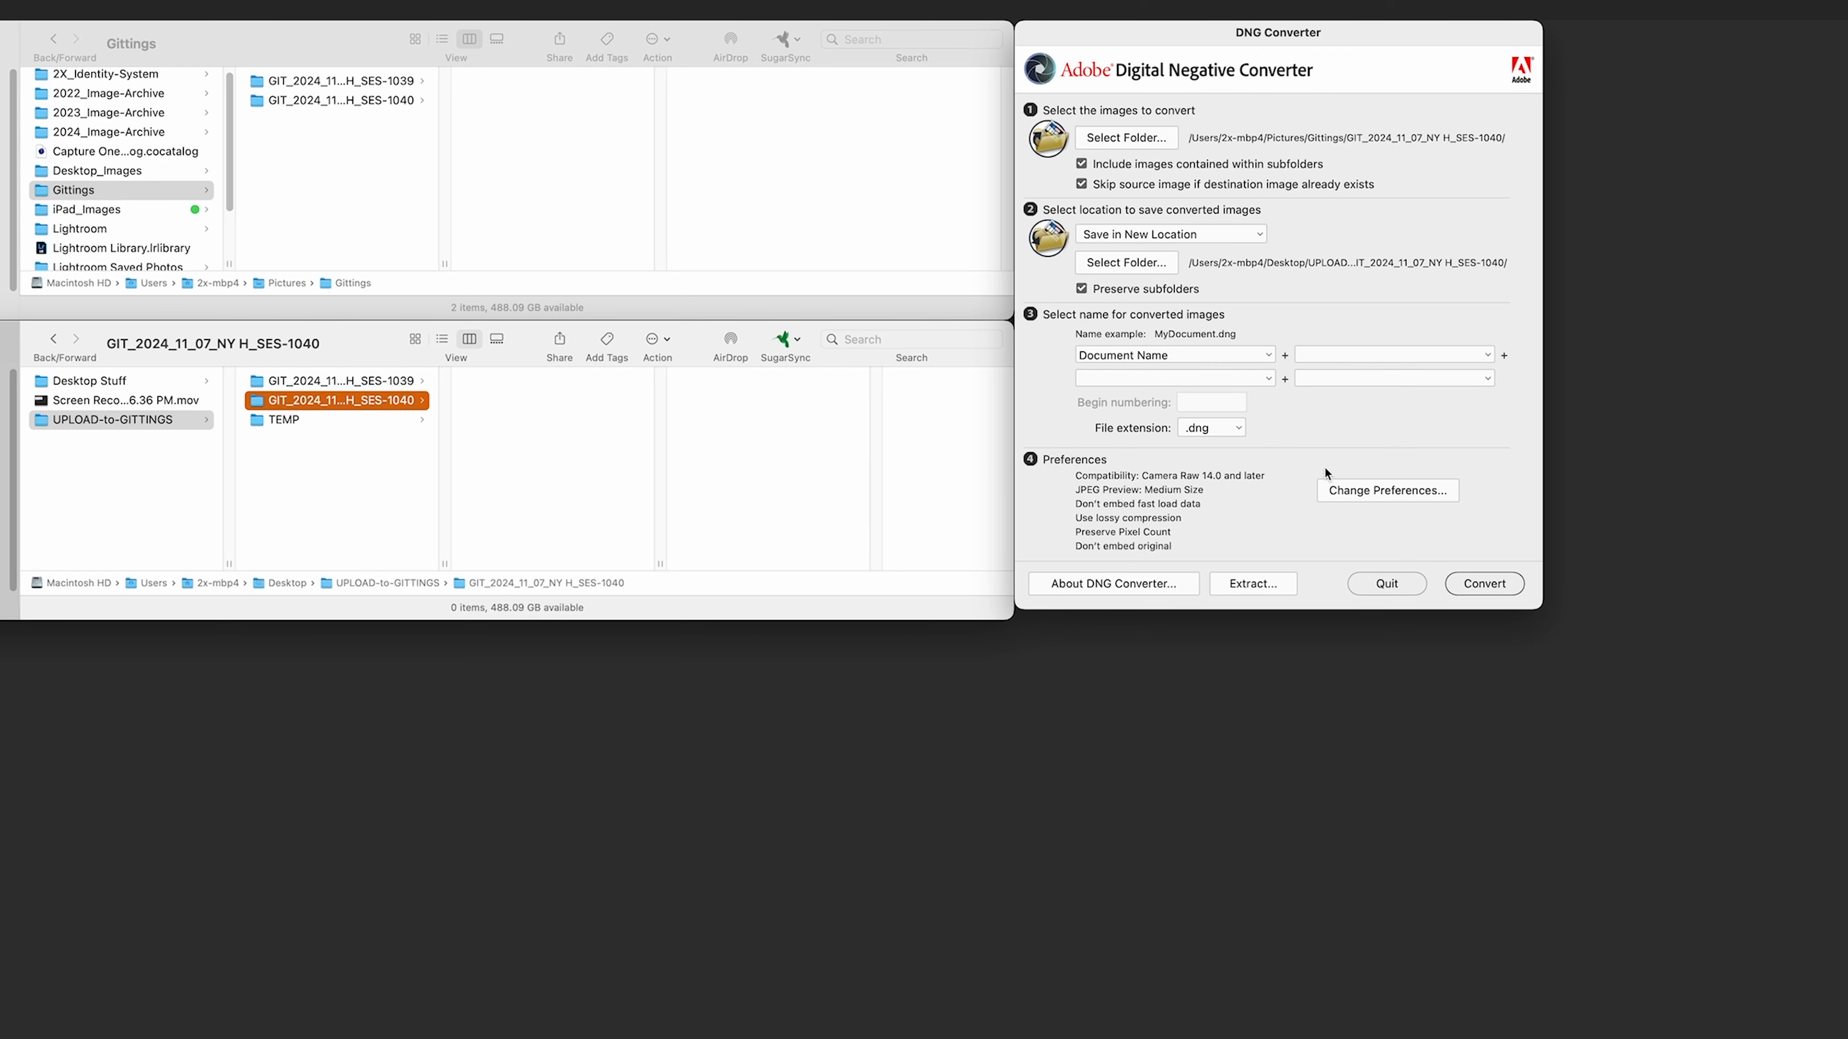
- Check the conversion preferences, keeping Camera Raw 14.0 and later compatibility and Medium Size JPEG previews, and start converting the SES-1040 images
left_click(1406, 501)
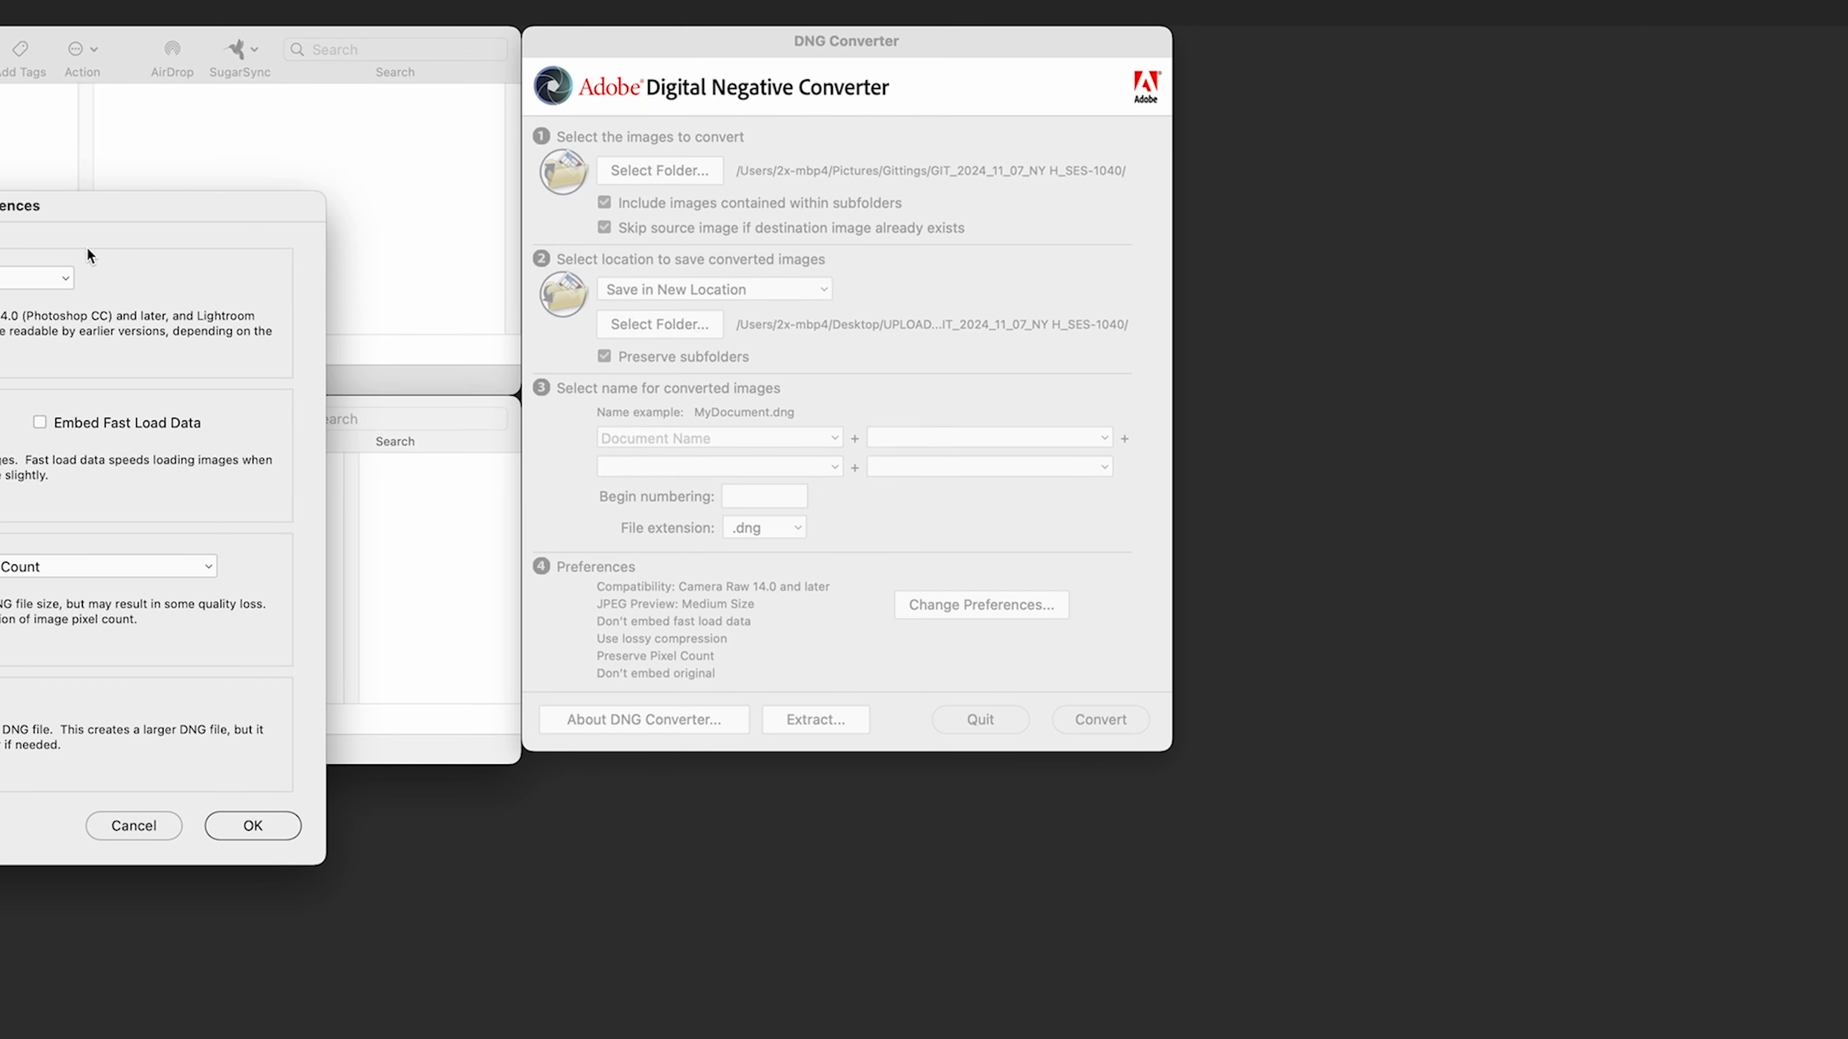
left_click_drag(792, 170, 995, 169)
left_click_drag(496, 209, 1747, 113)
left_click(1465, 178)
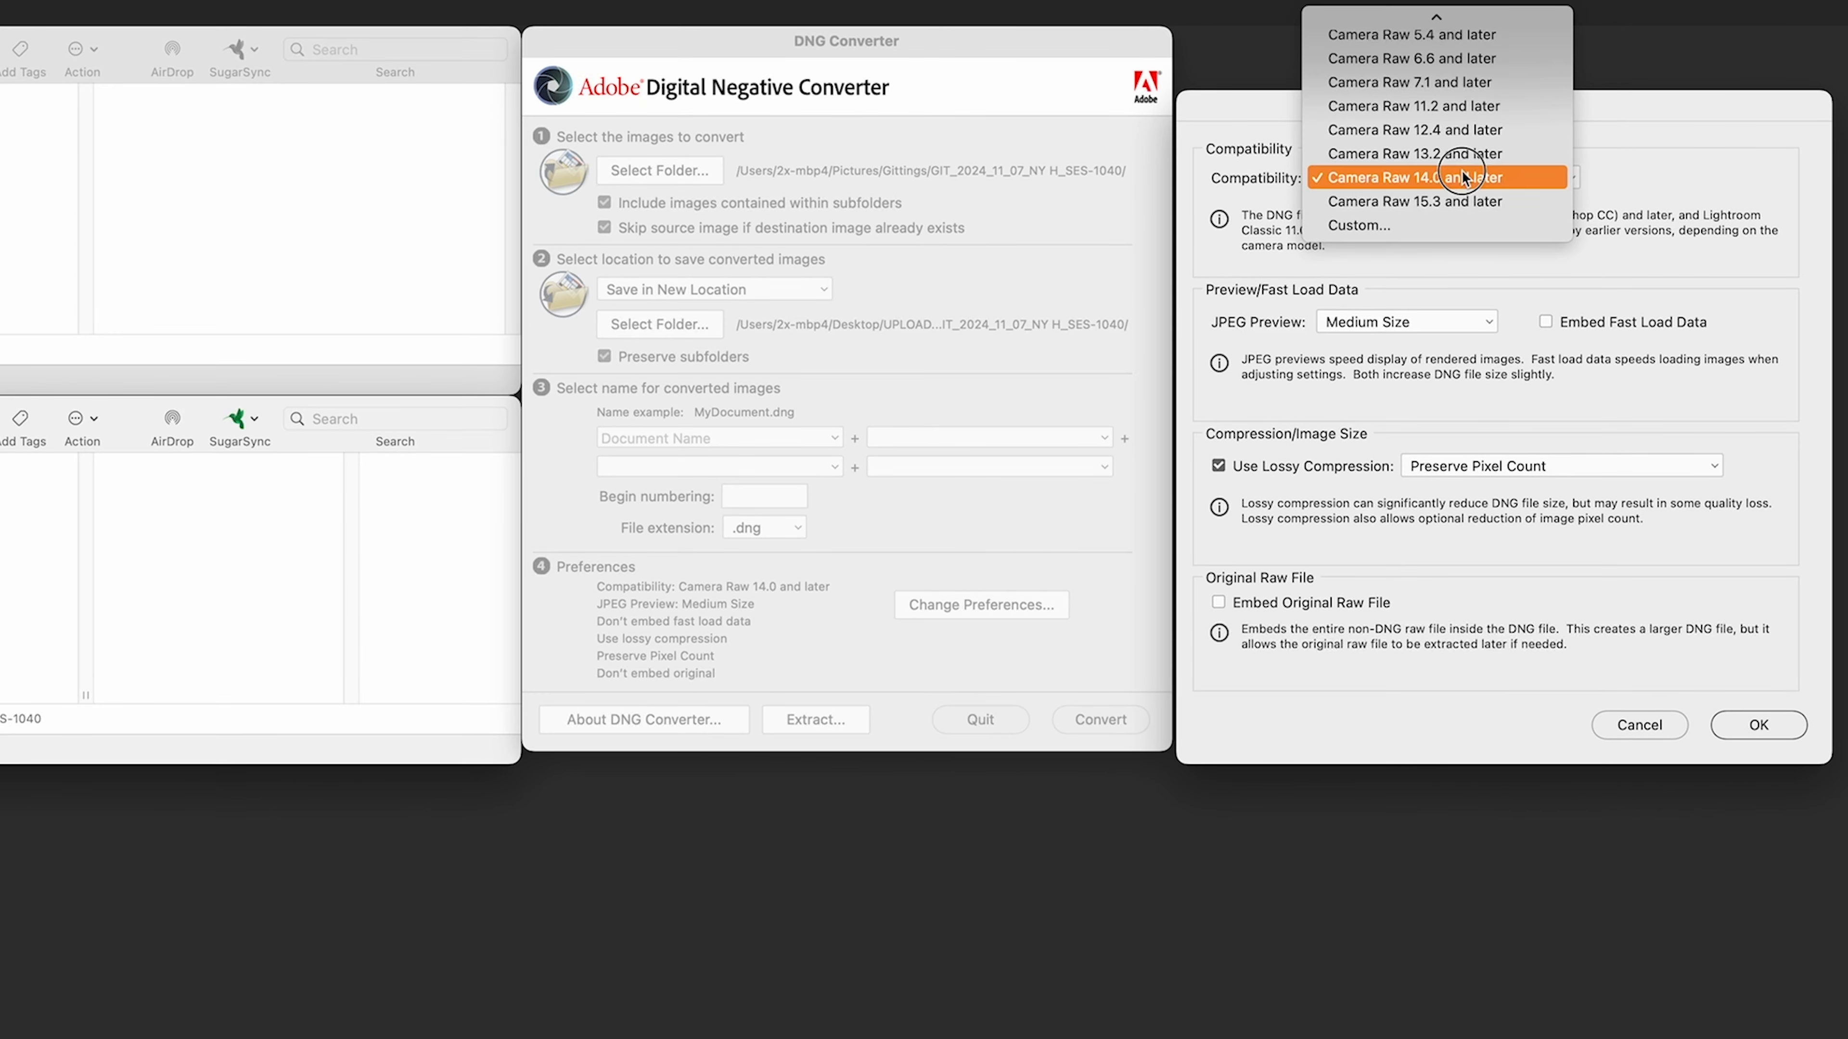
left_click(1468, 177)
left_click(1411, 322)
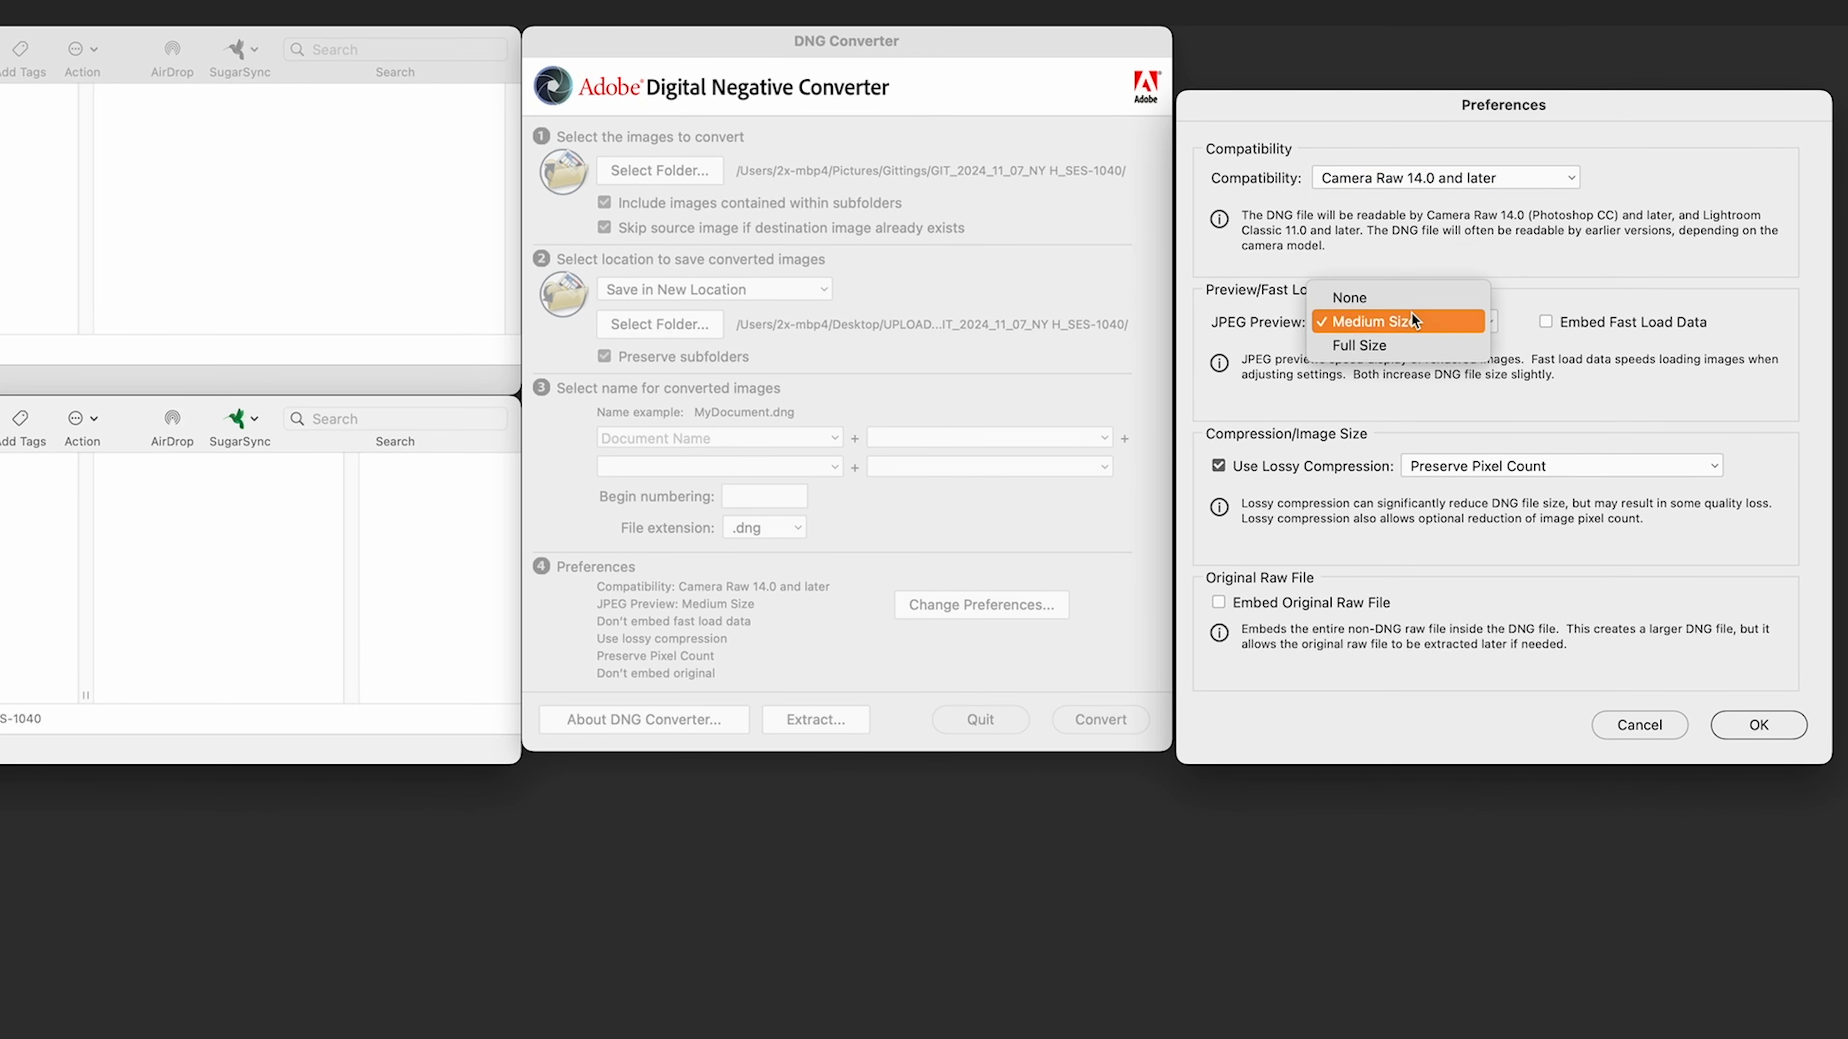
left_click(1456, 406)
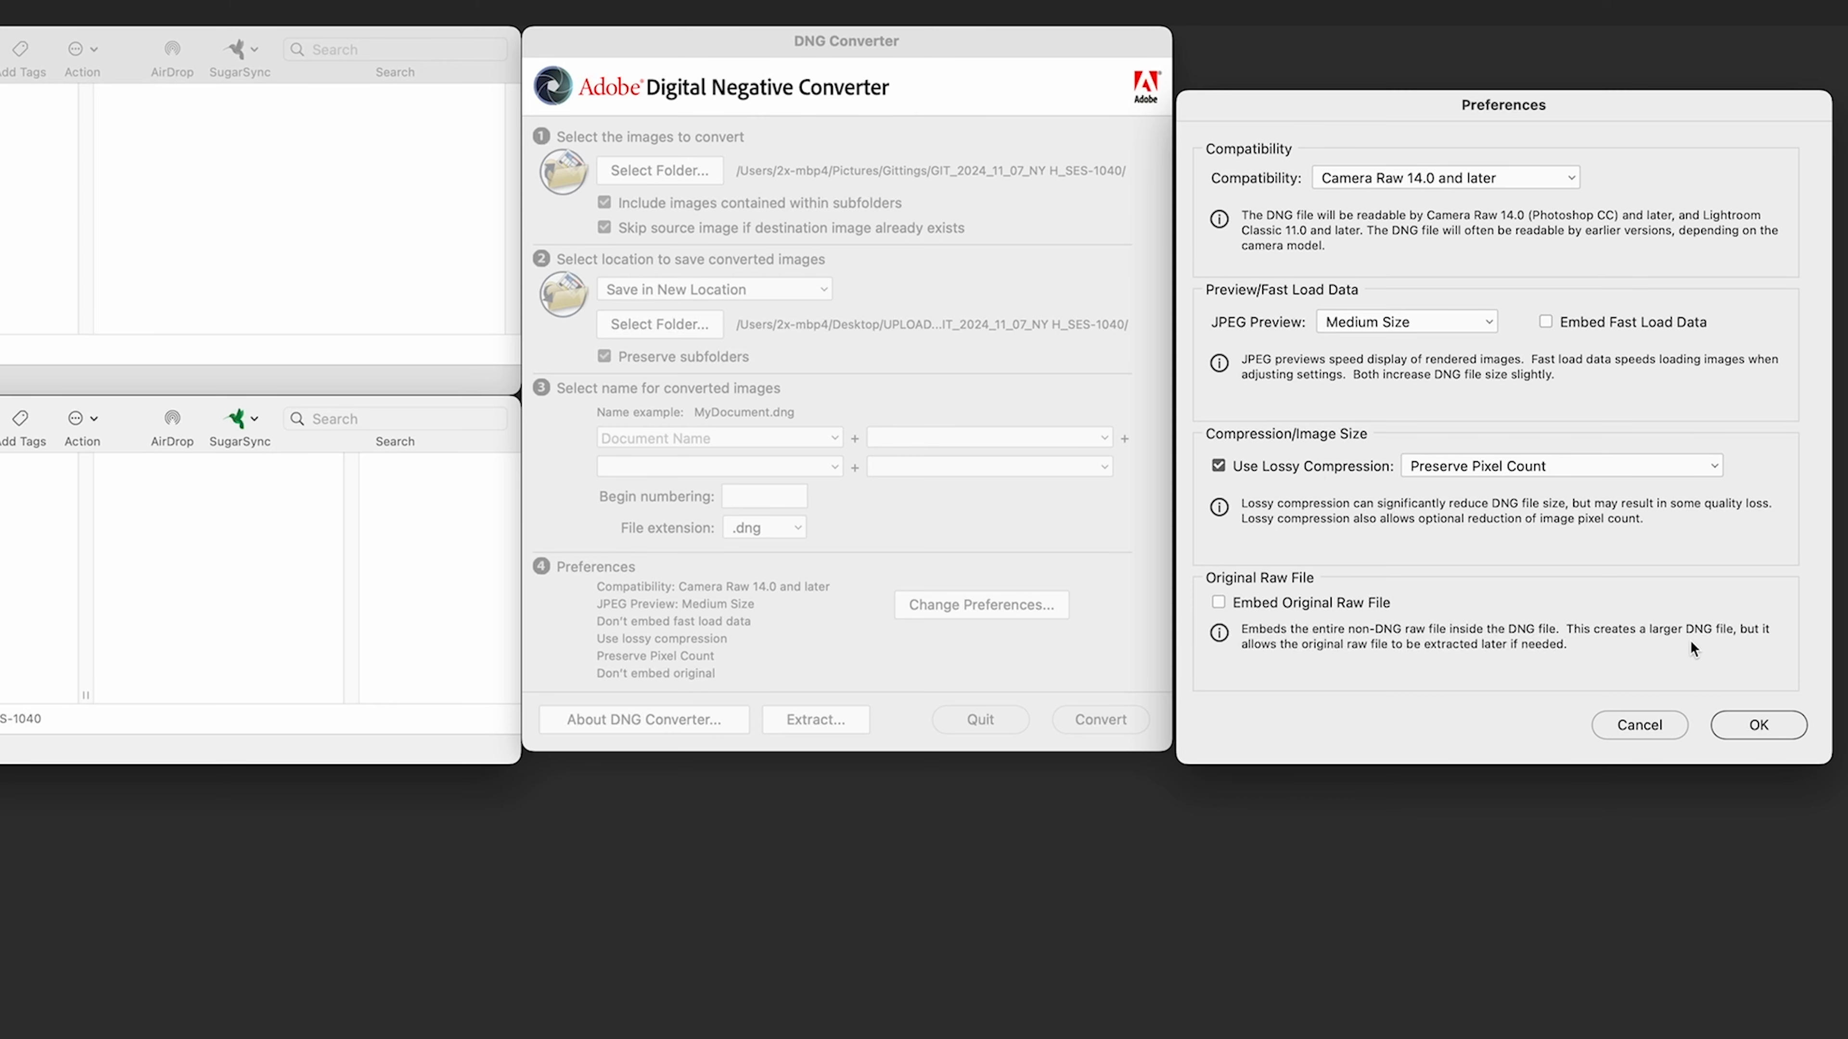
left_click(1766, 725)
left_click(1100, 719)
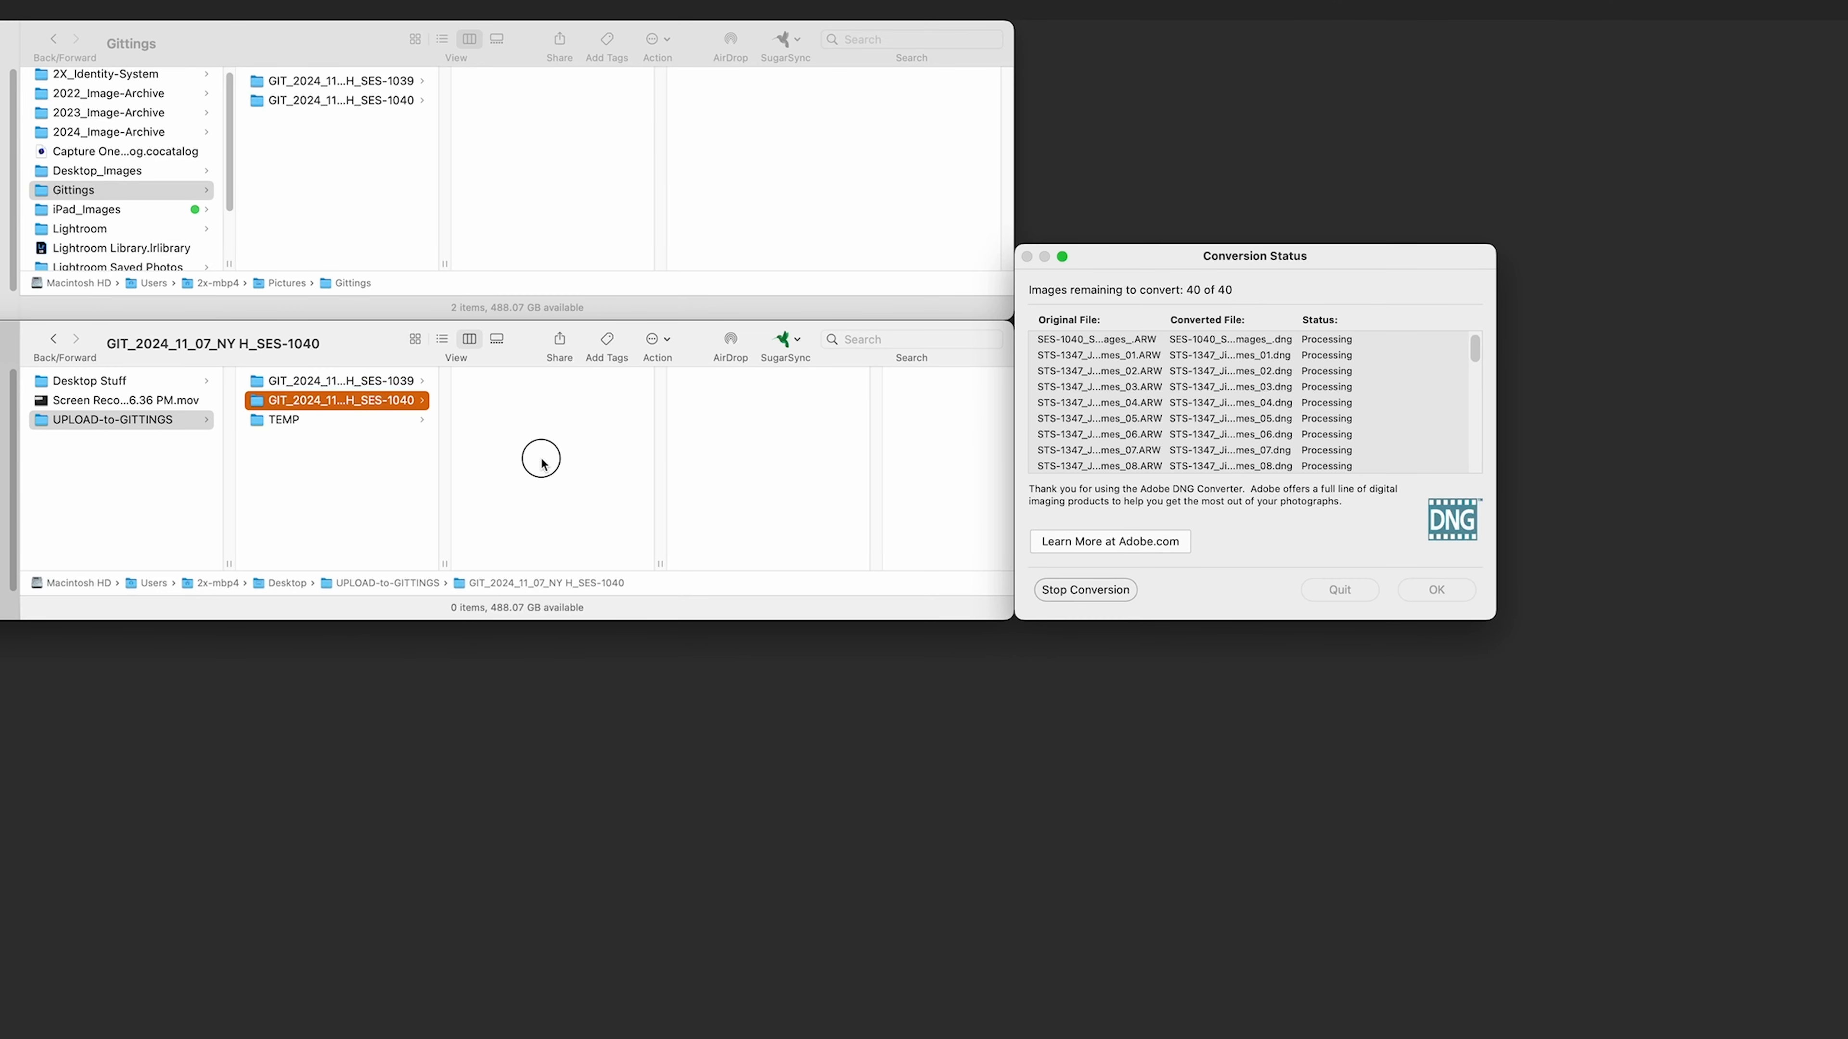
- In Finder, compare the original SES-1040 session ARW and XMP files with the converted DNG in the upload folder
left_click(541, 463)
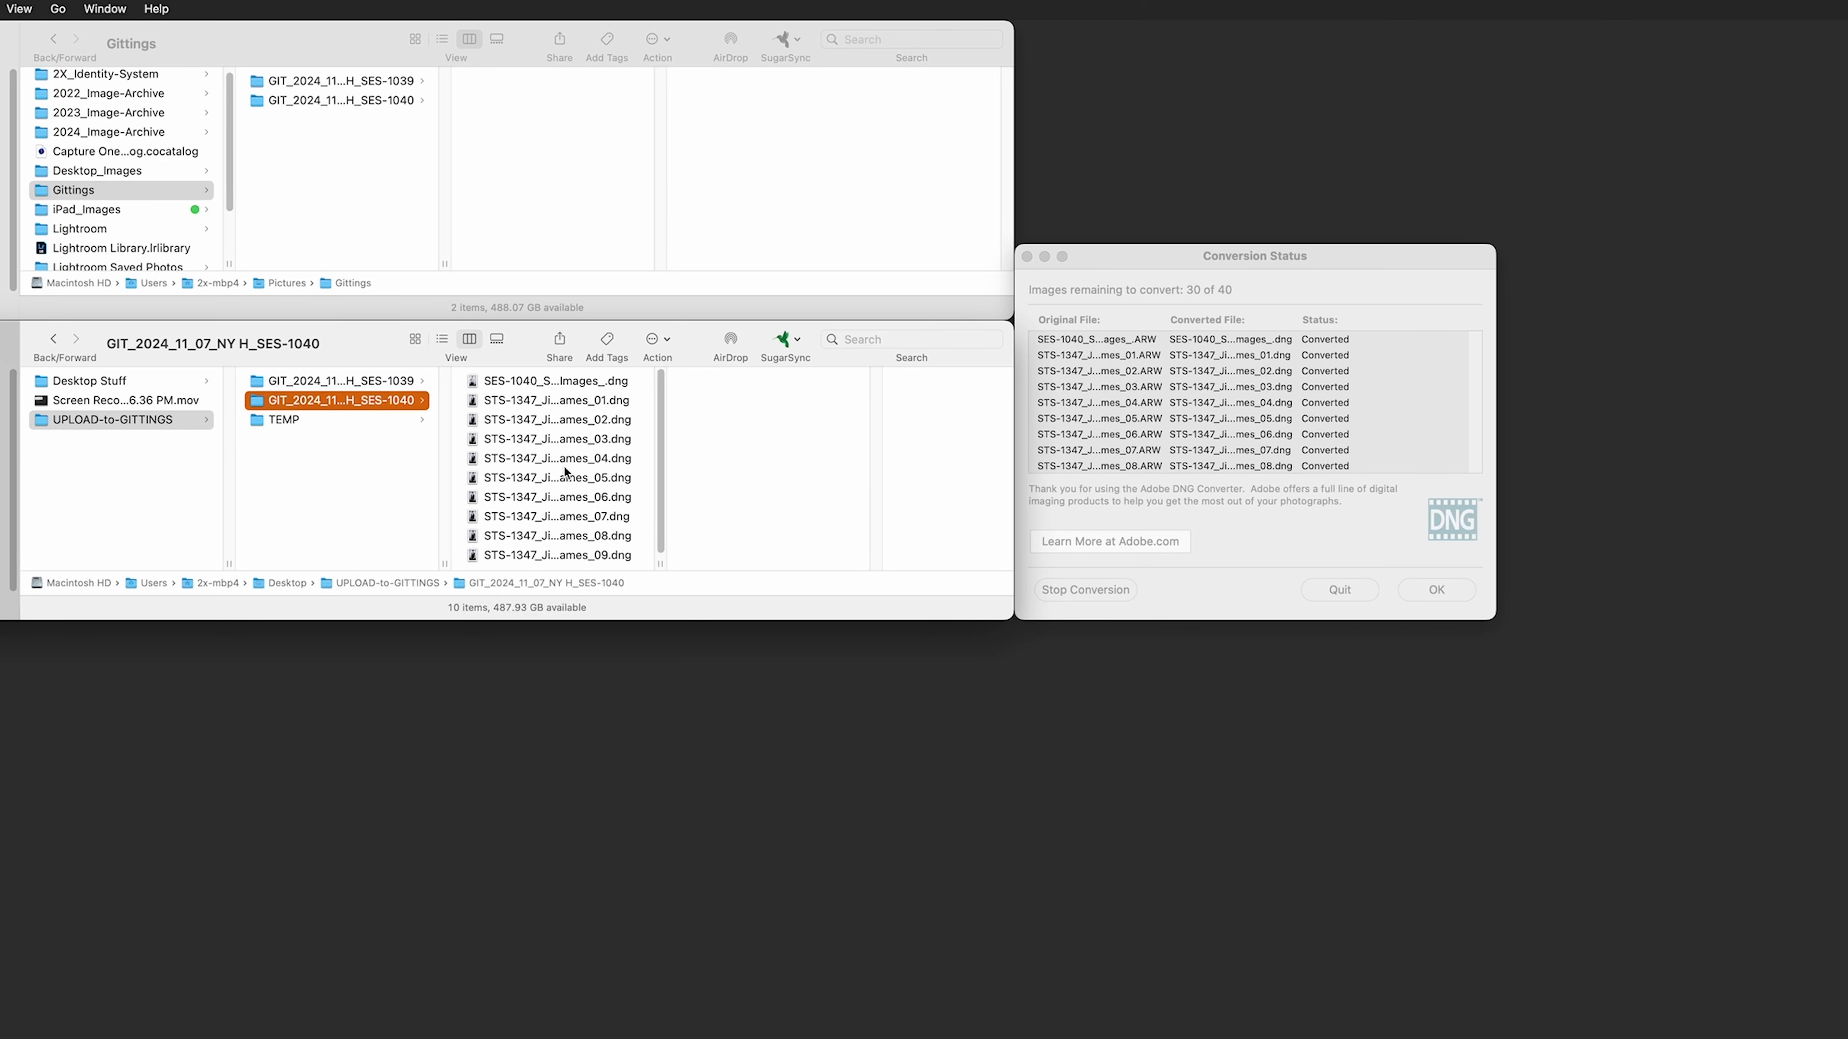
left_click(344, 117)
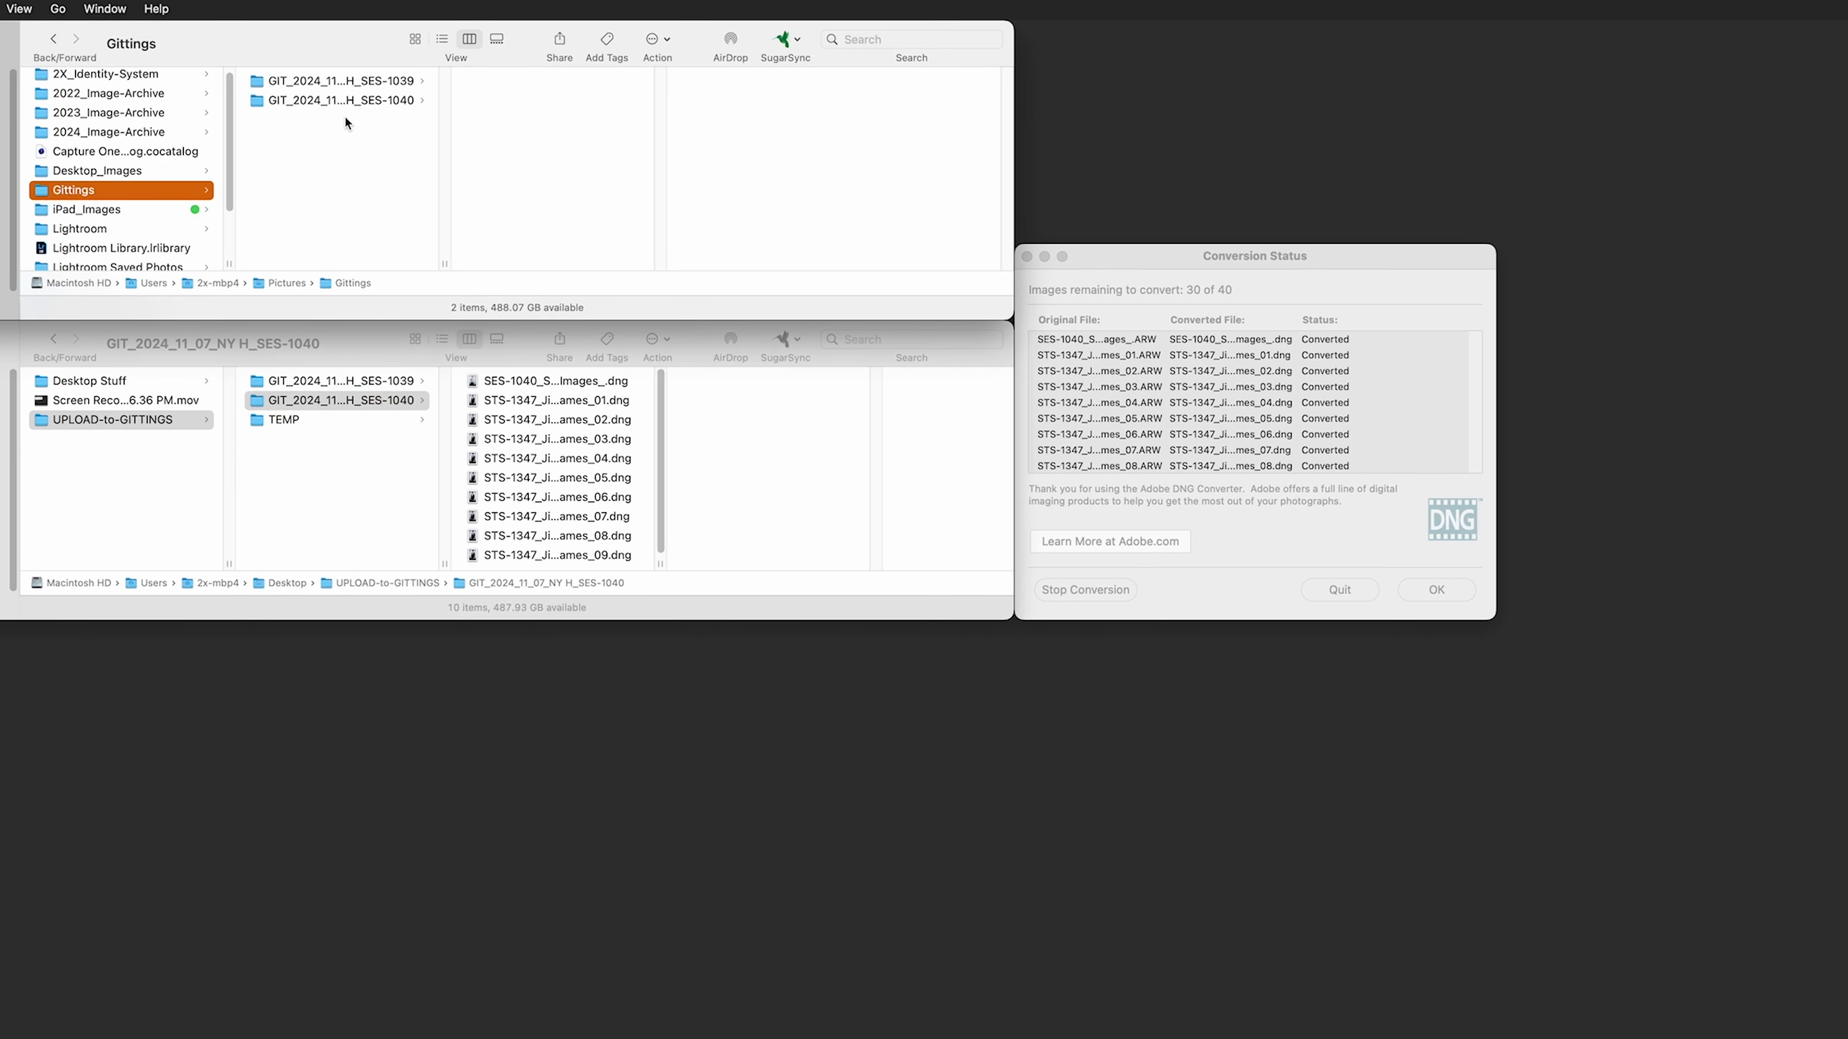
left_click(367, 99)
left_click(627, 236)
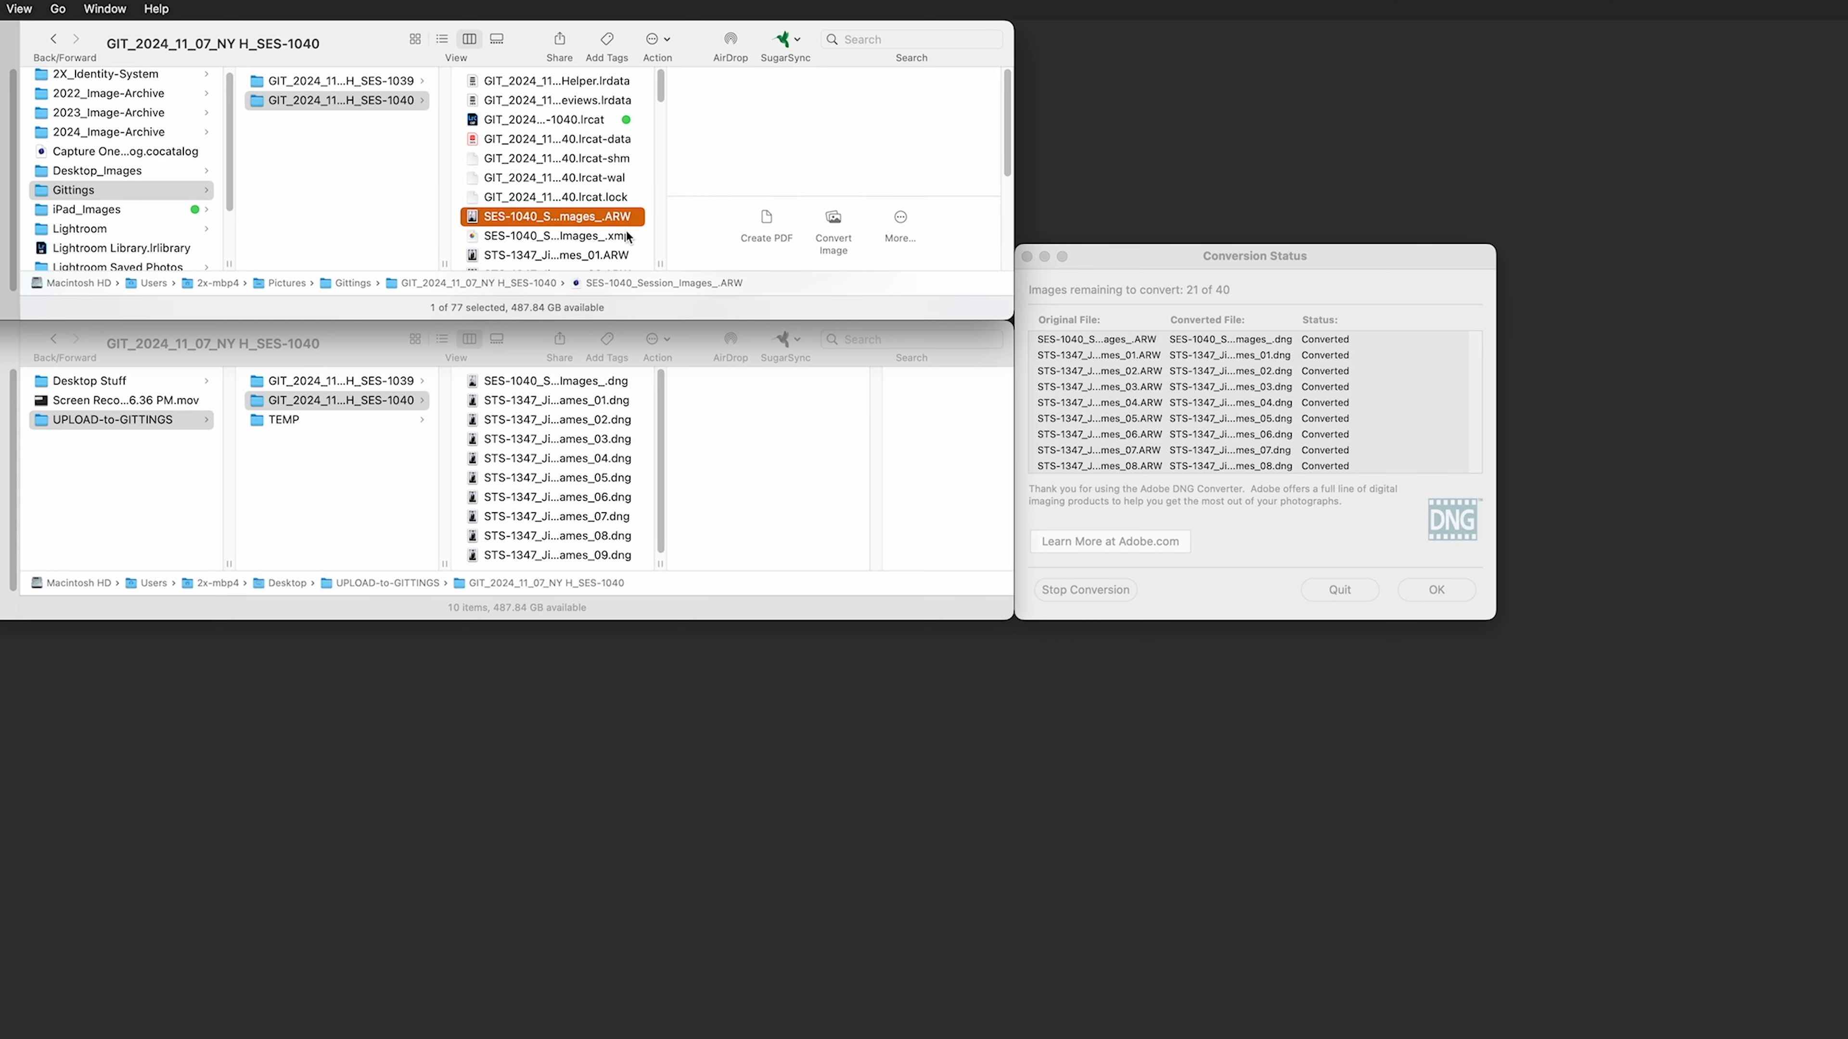
left_click(621, 384)
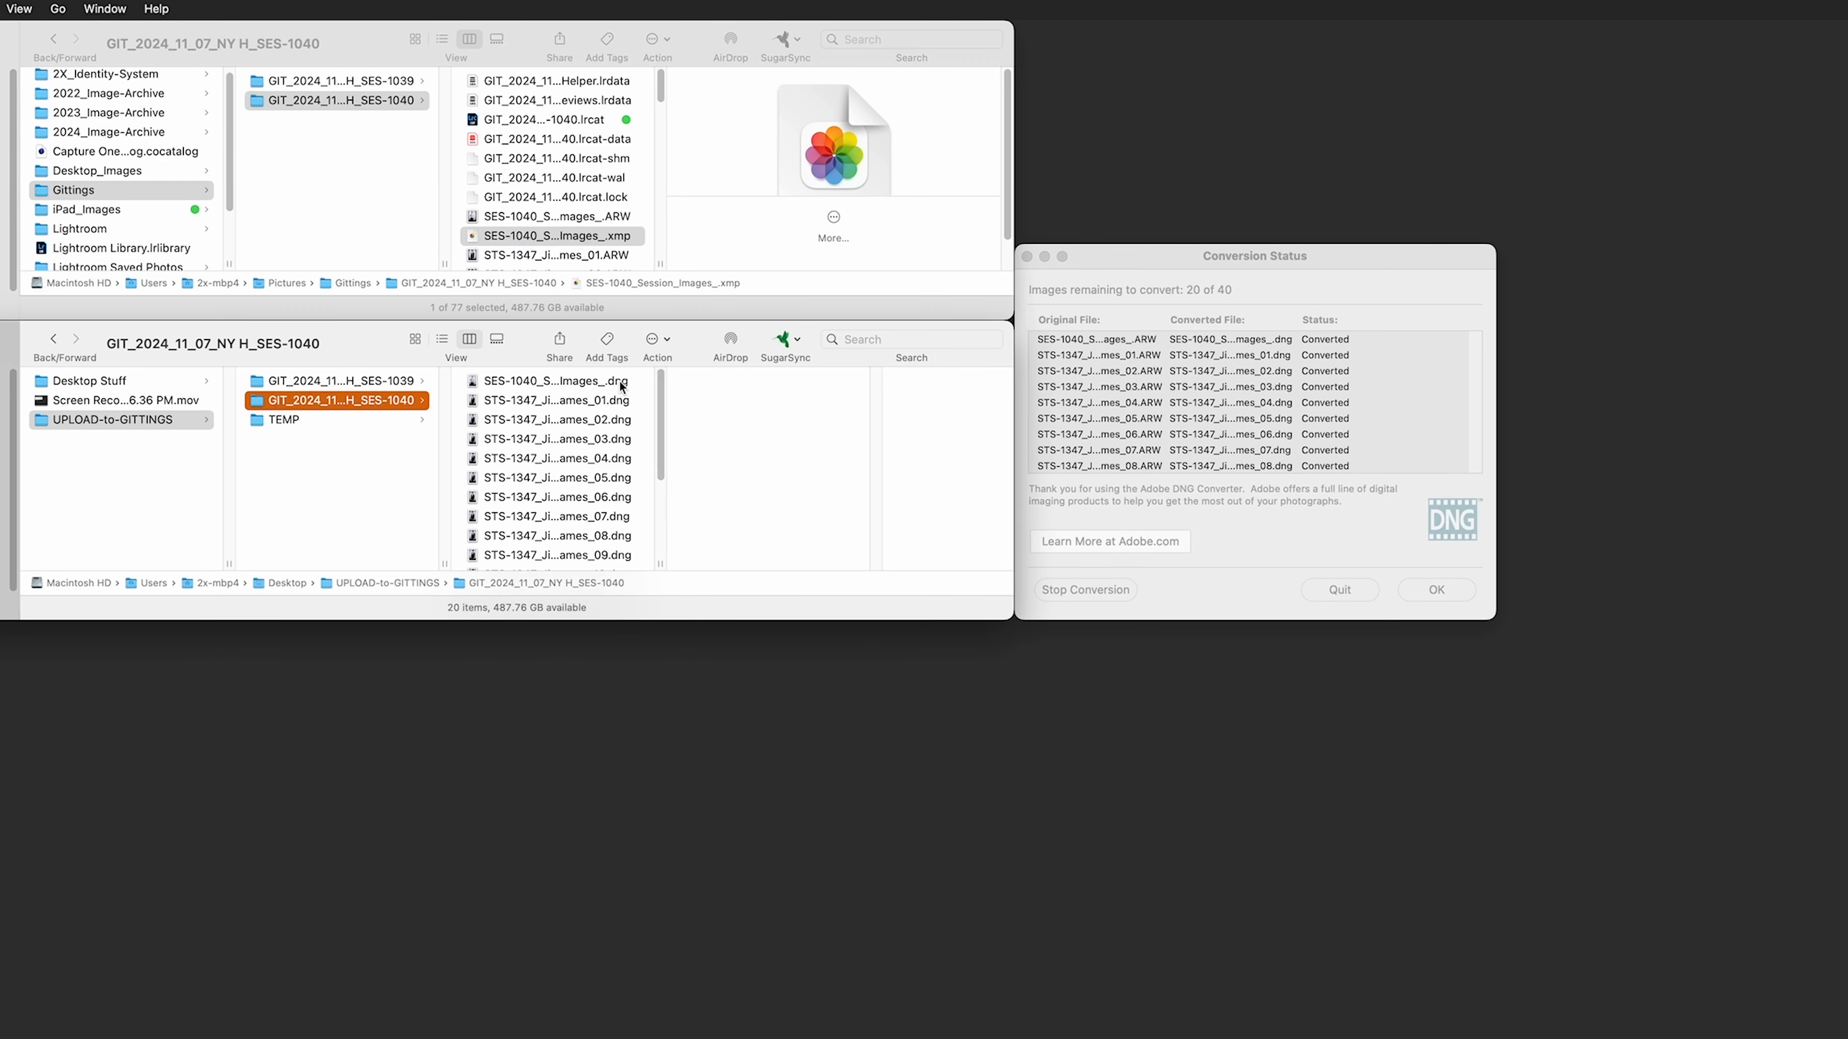
left_click(621, 383)
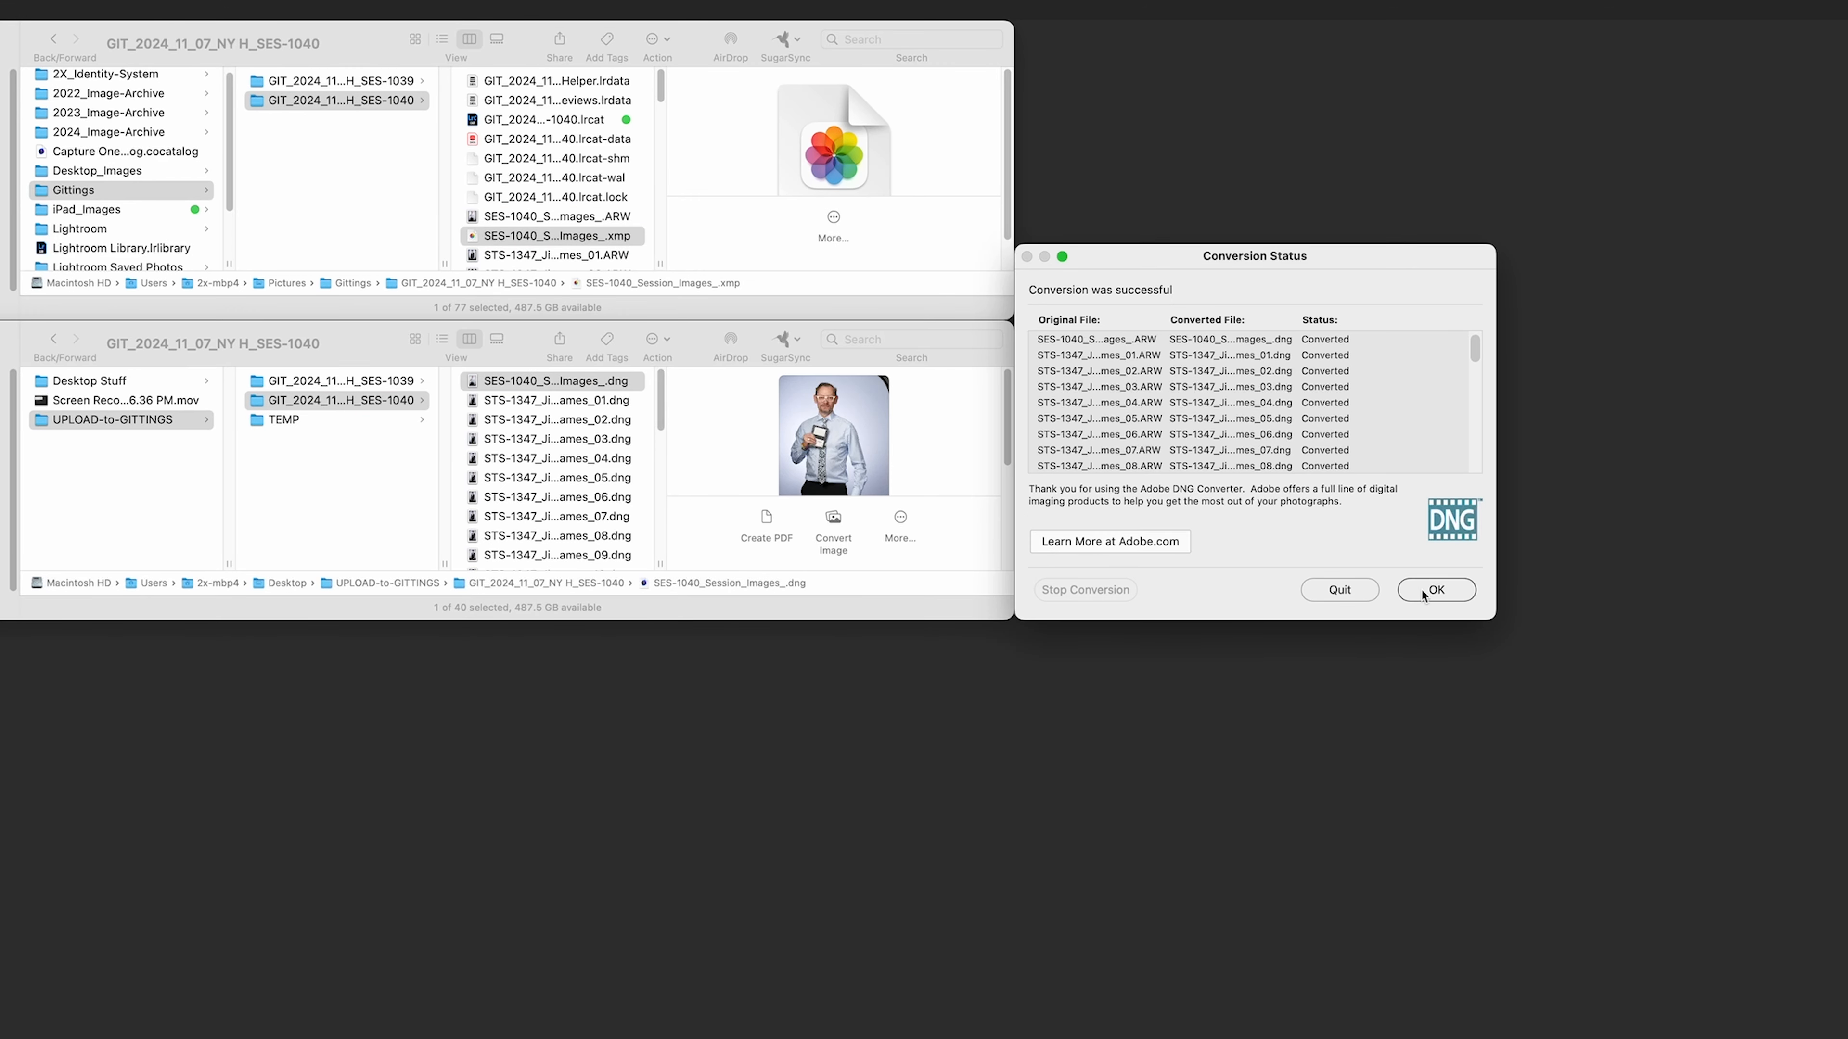
- Dismiss the conversion status report and quit DNG Converter
left_click(1448, 589)
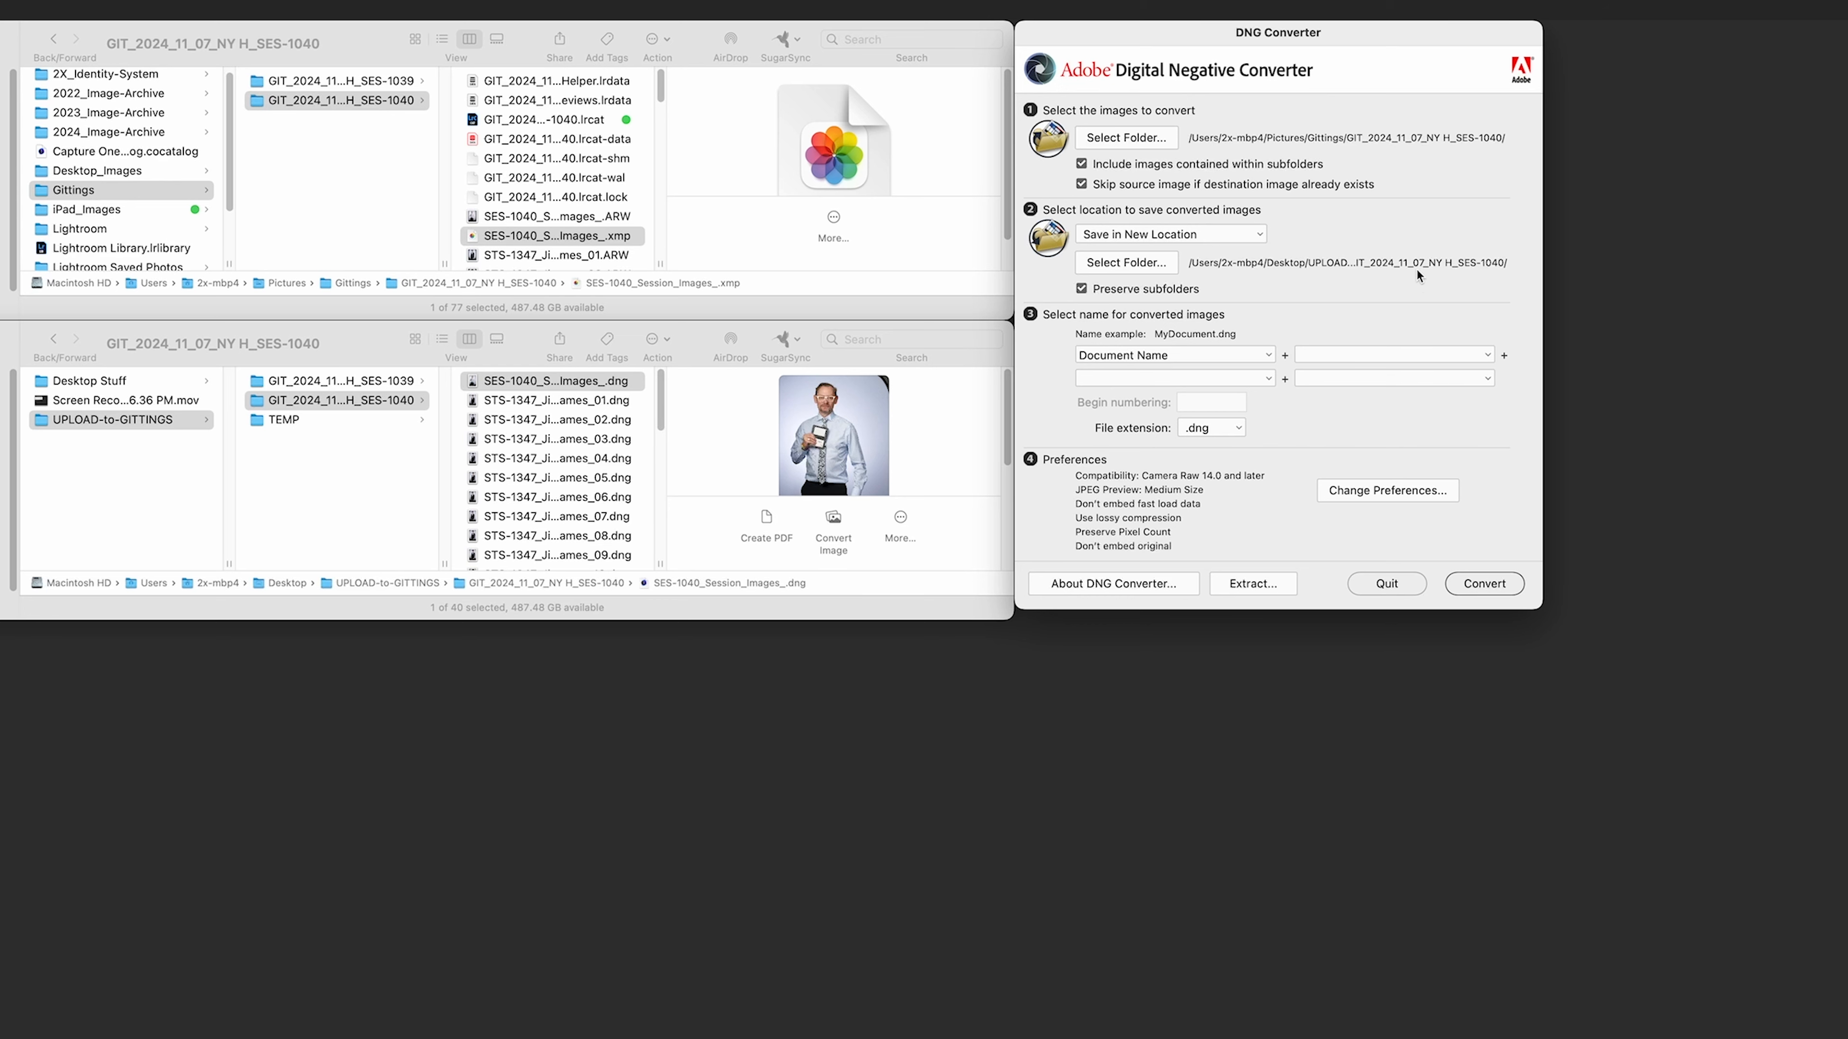
key("super+q")
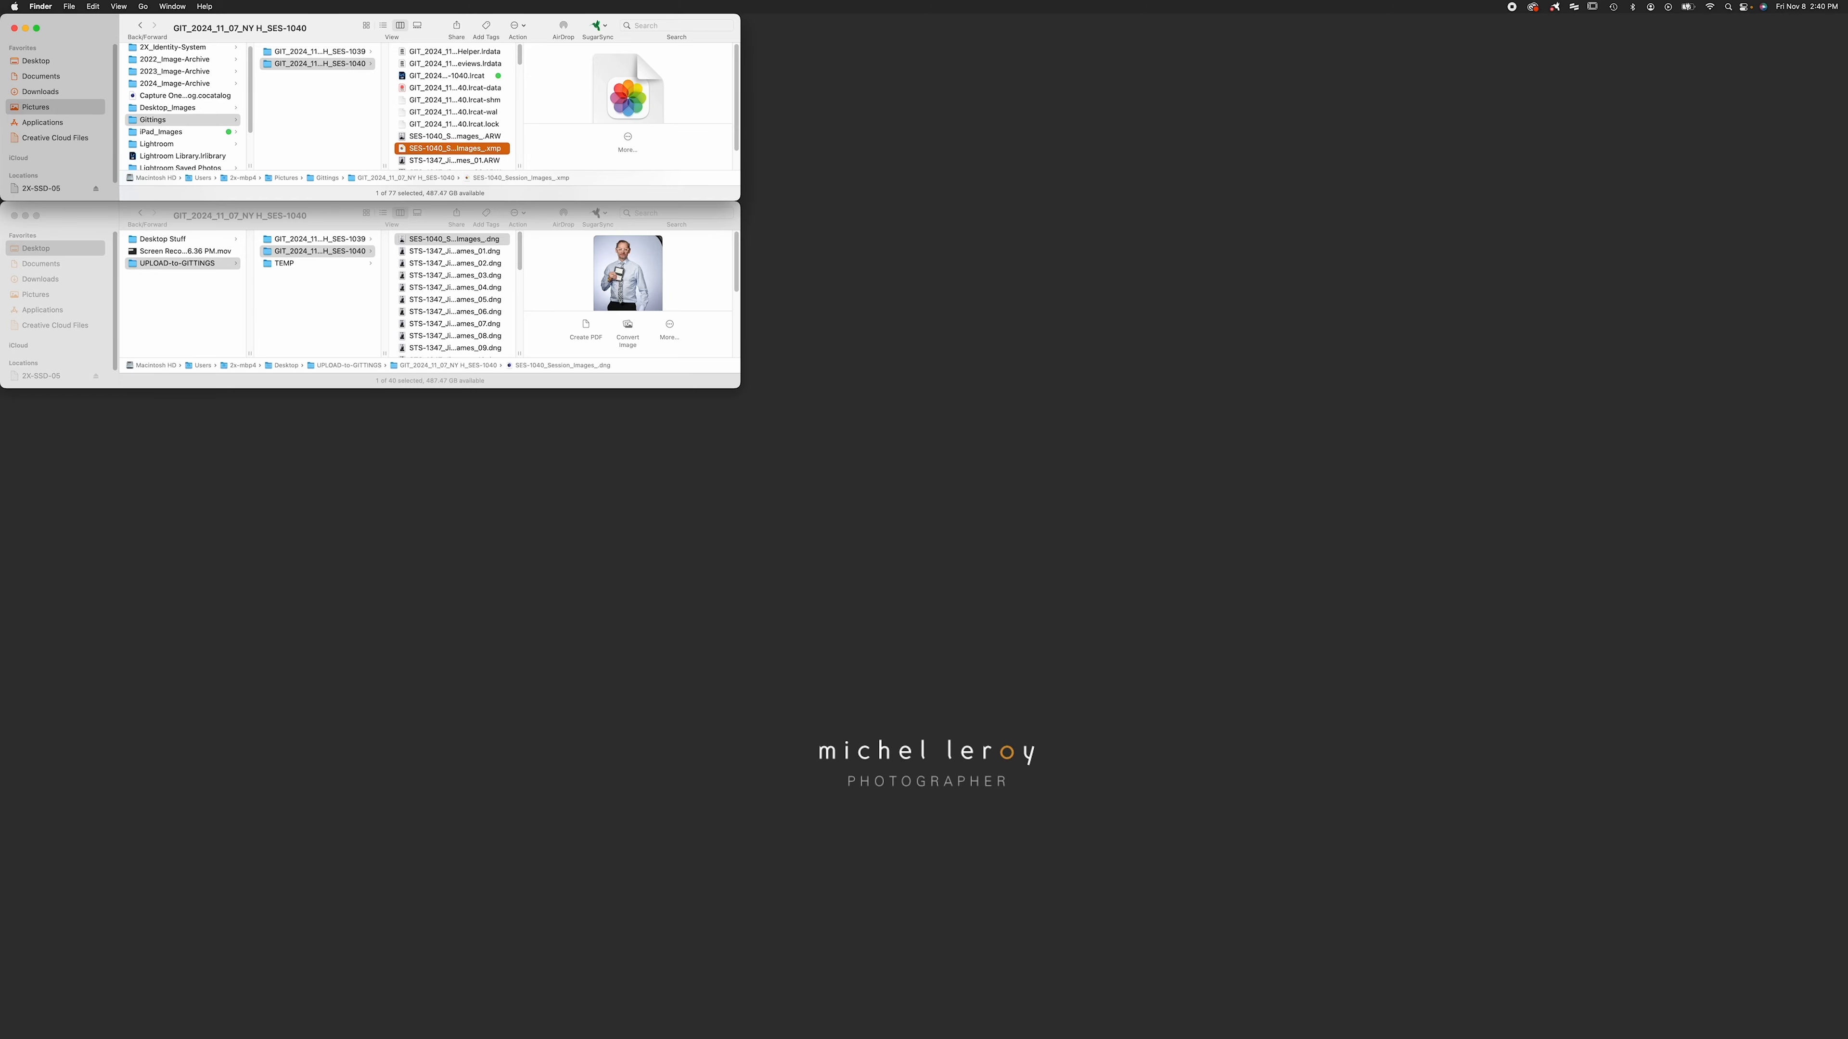
- Switch to the Gittings Photographer Portal in Chrome and open the file upload page of session SES-1039
key("super+Tab")
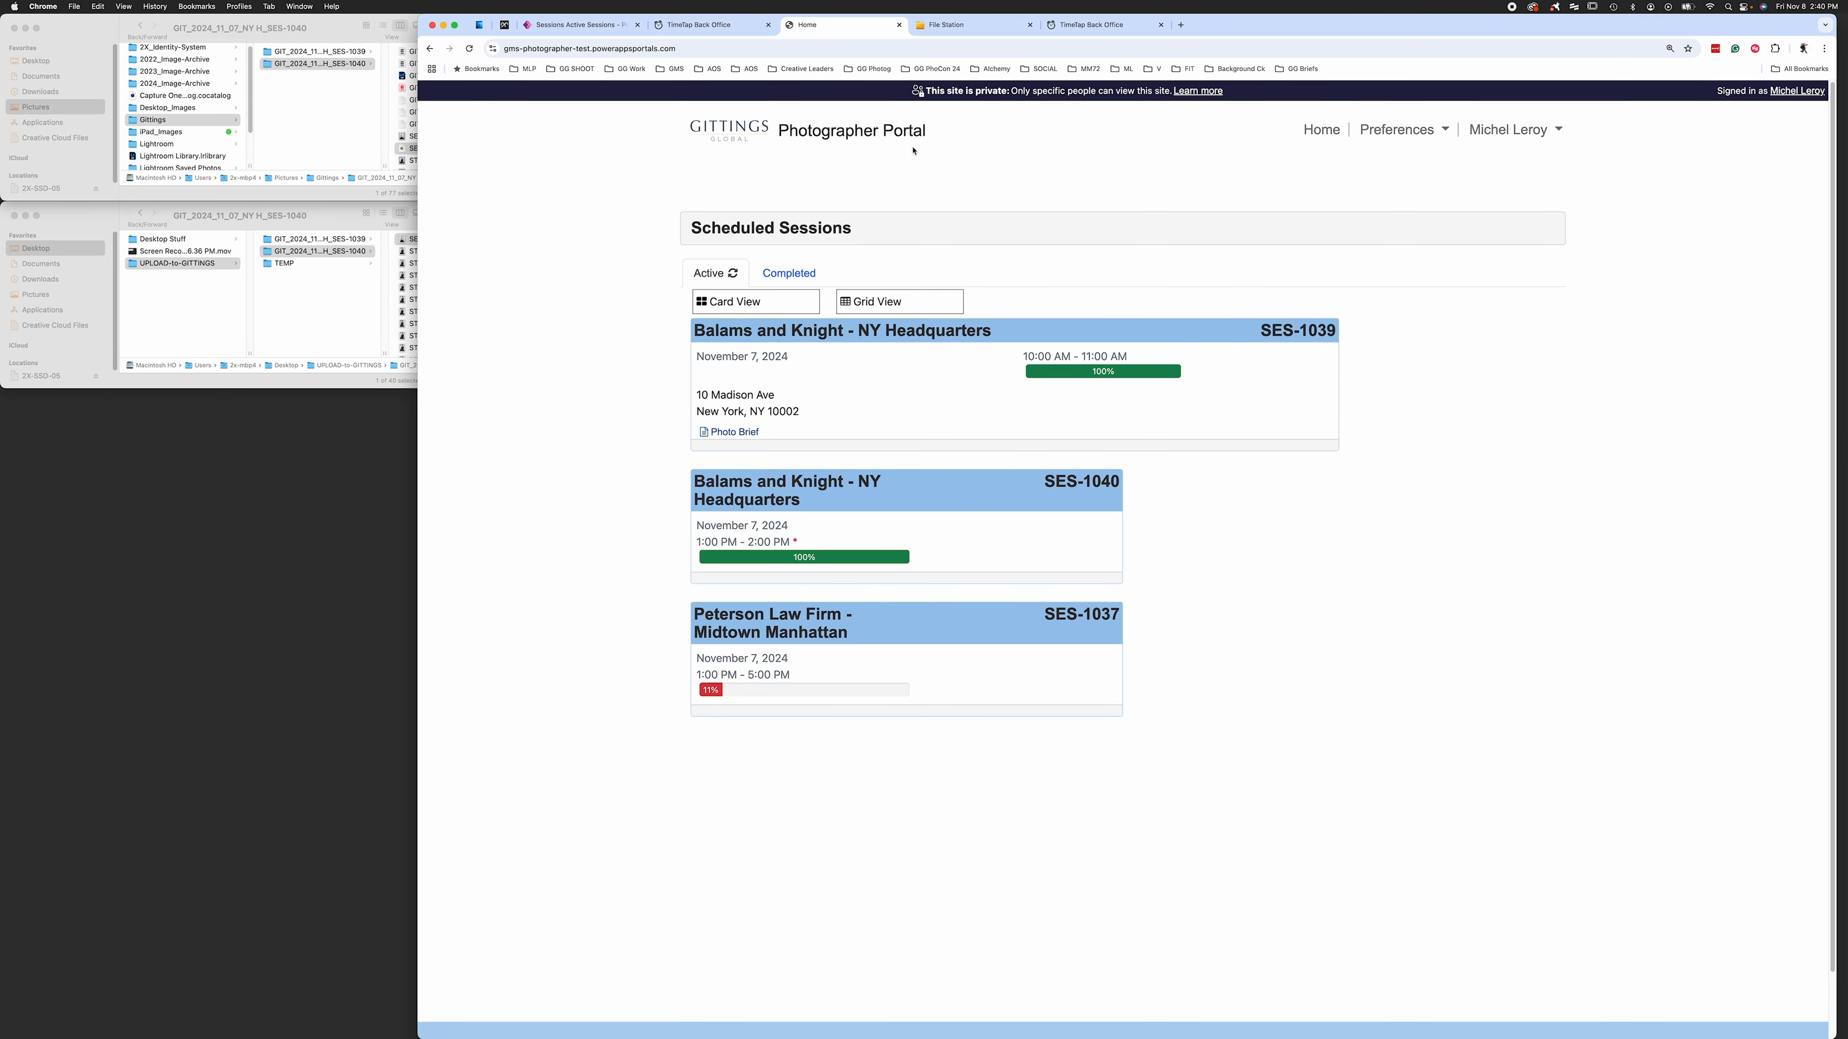
left_click(1321, 132)
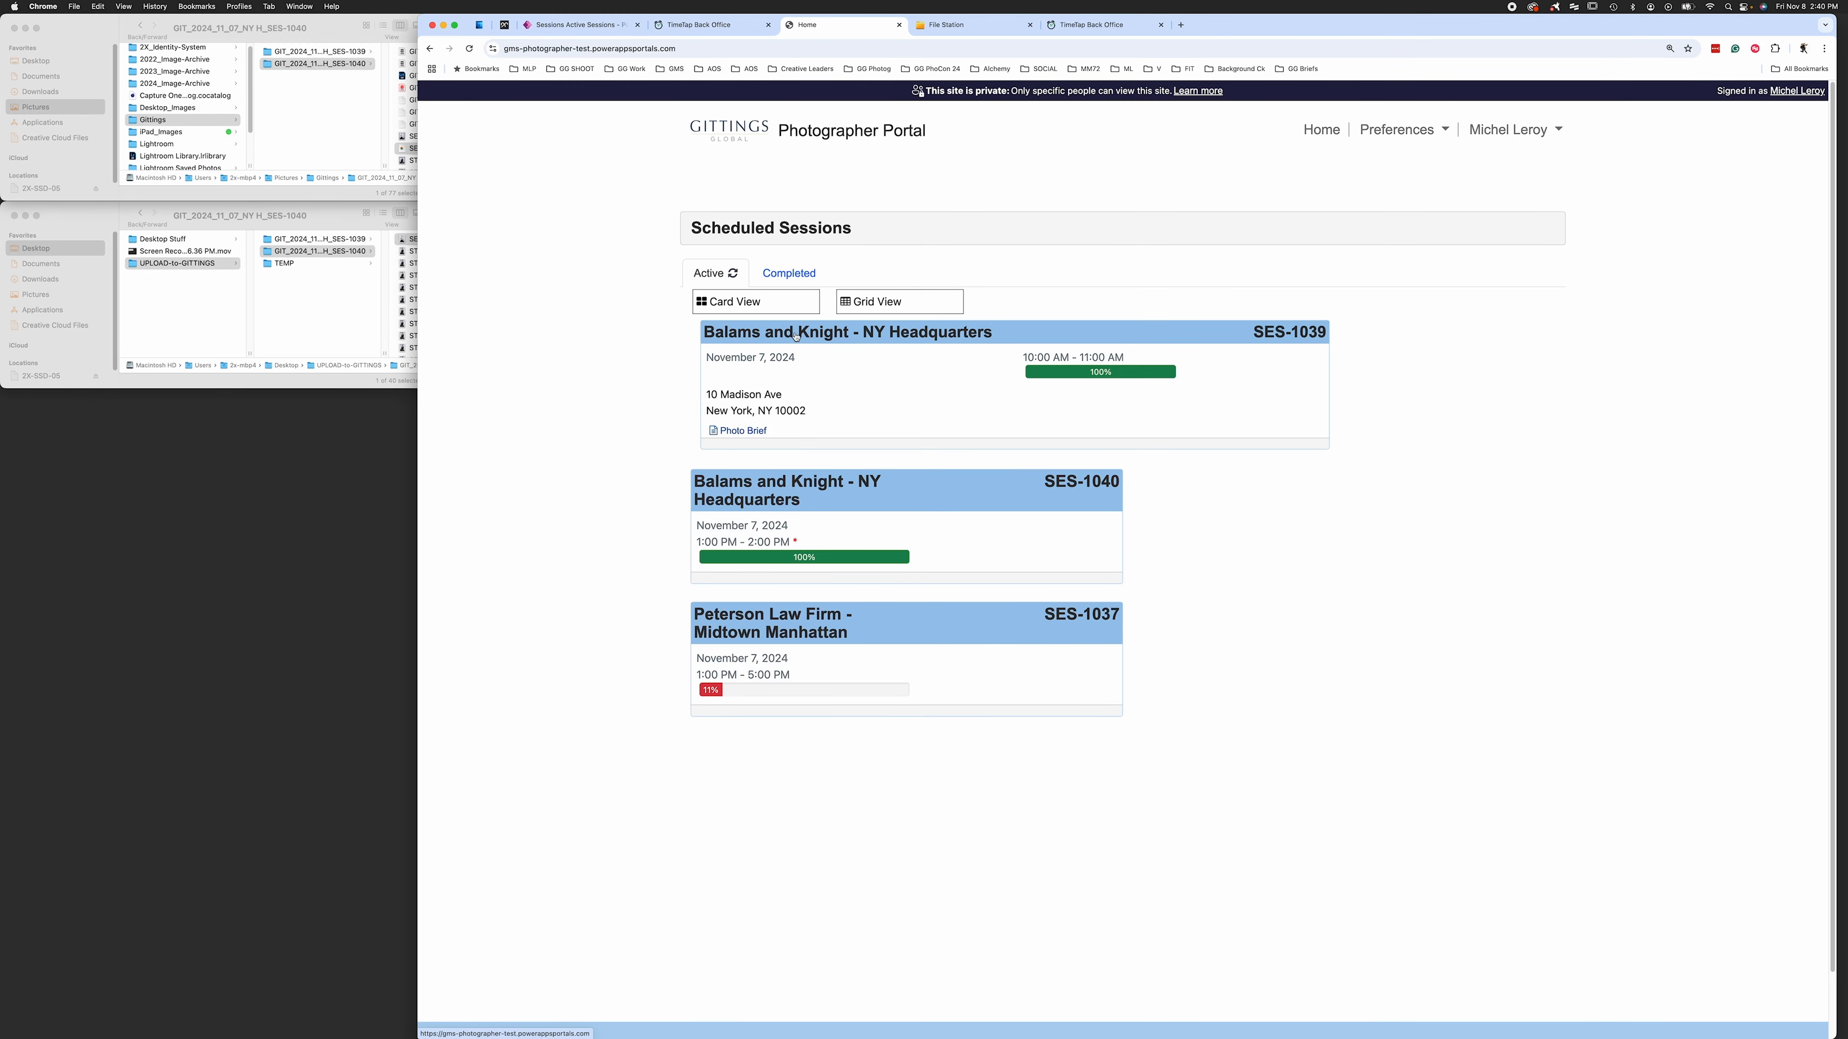
left_click(797, 336)
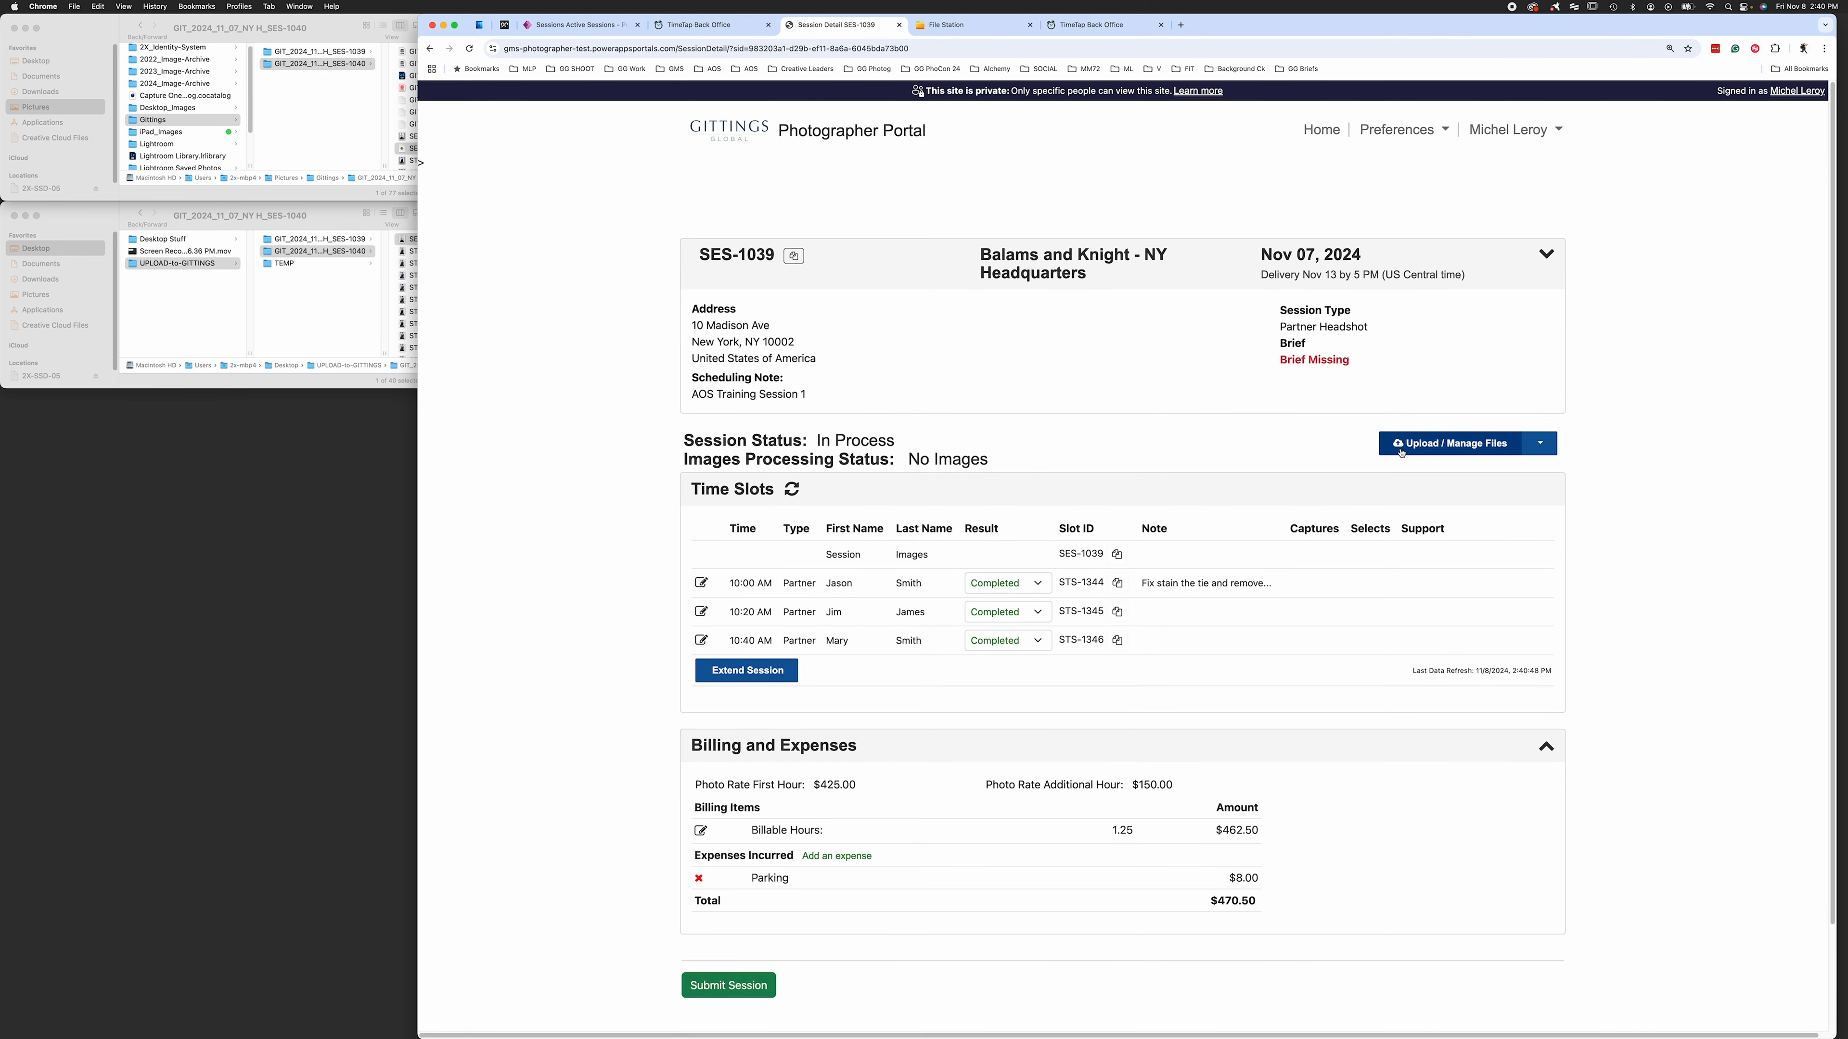
left_click(1444, 451)
- Add the four subfolders of the SES-1039 Capture folder in UPLOAD-to-GITTINGS to the portal's upload area and start the upload
left_click(302, 160)
left_click(309, 299)
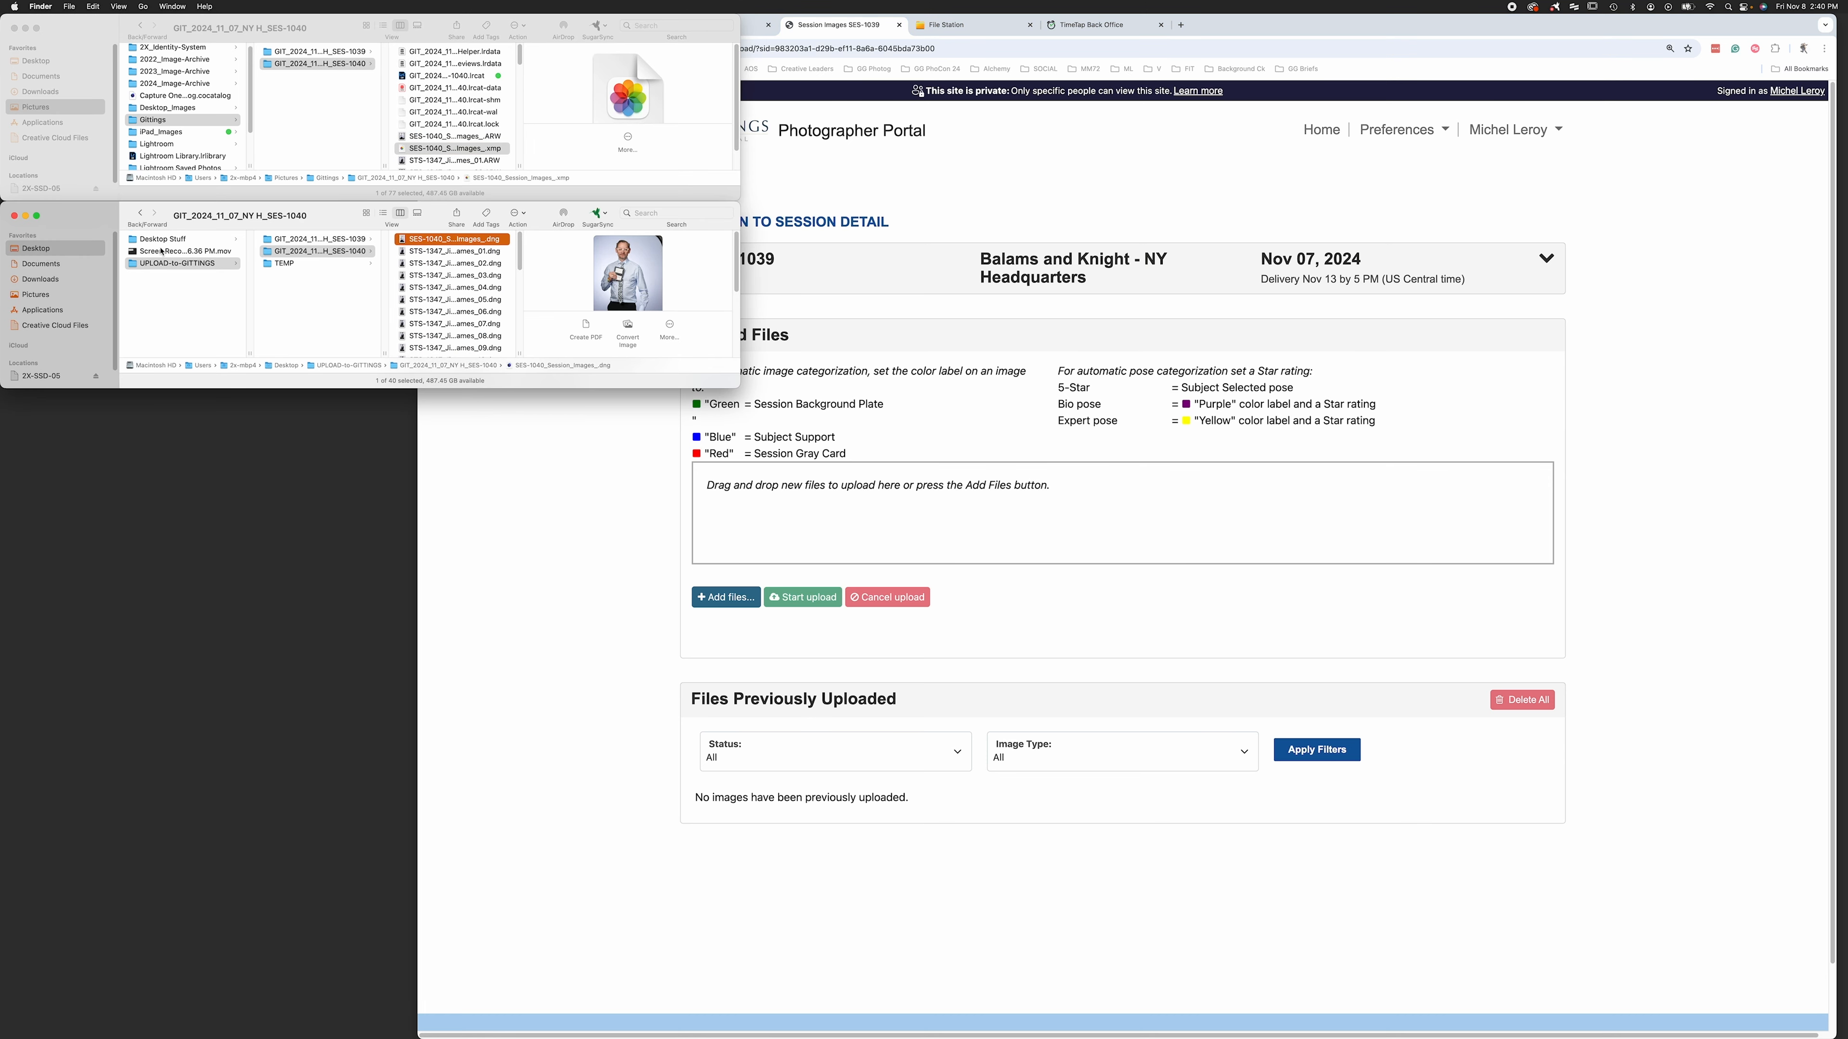
left_click(339, 241)
left_click(423, 241)
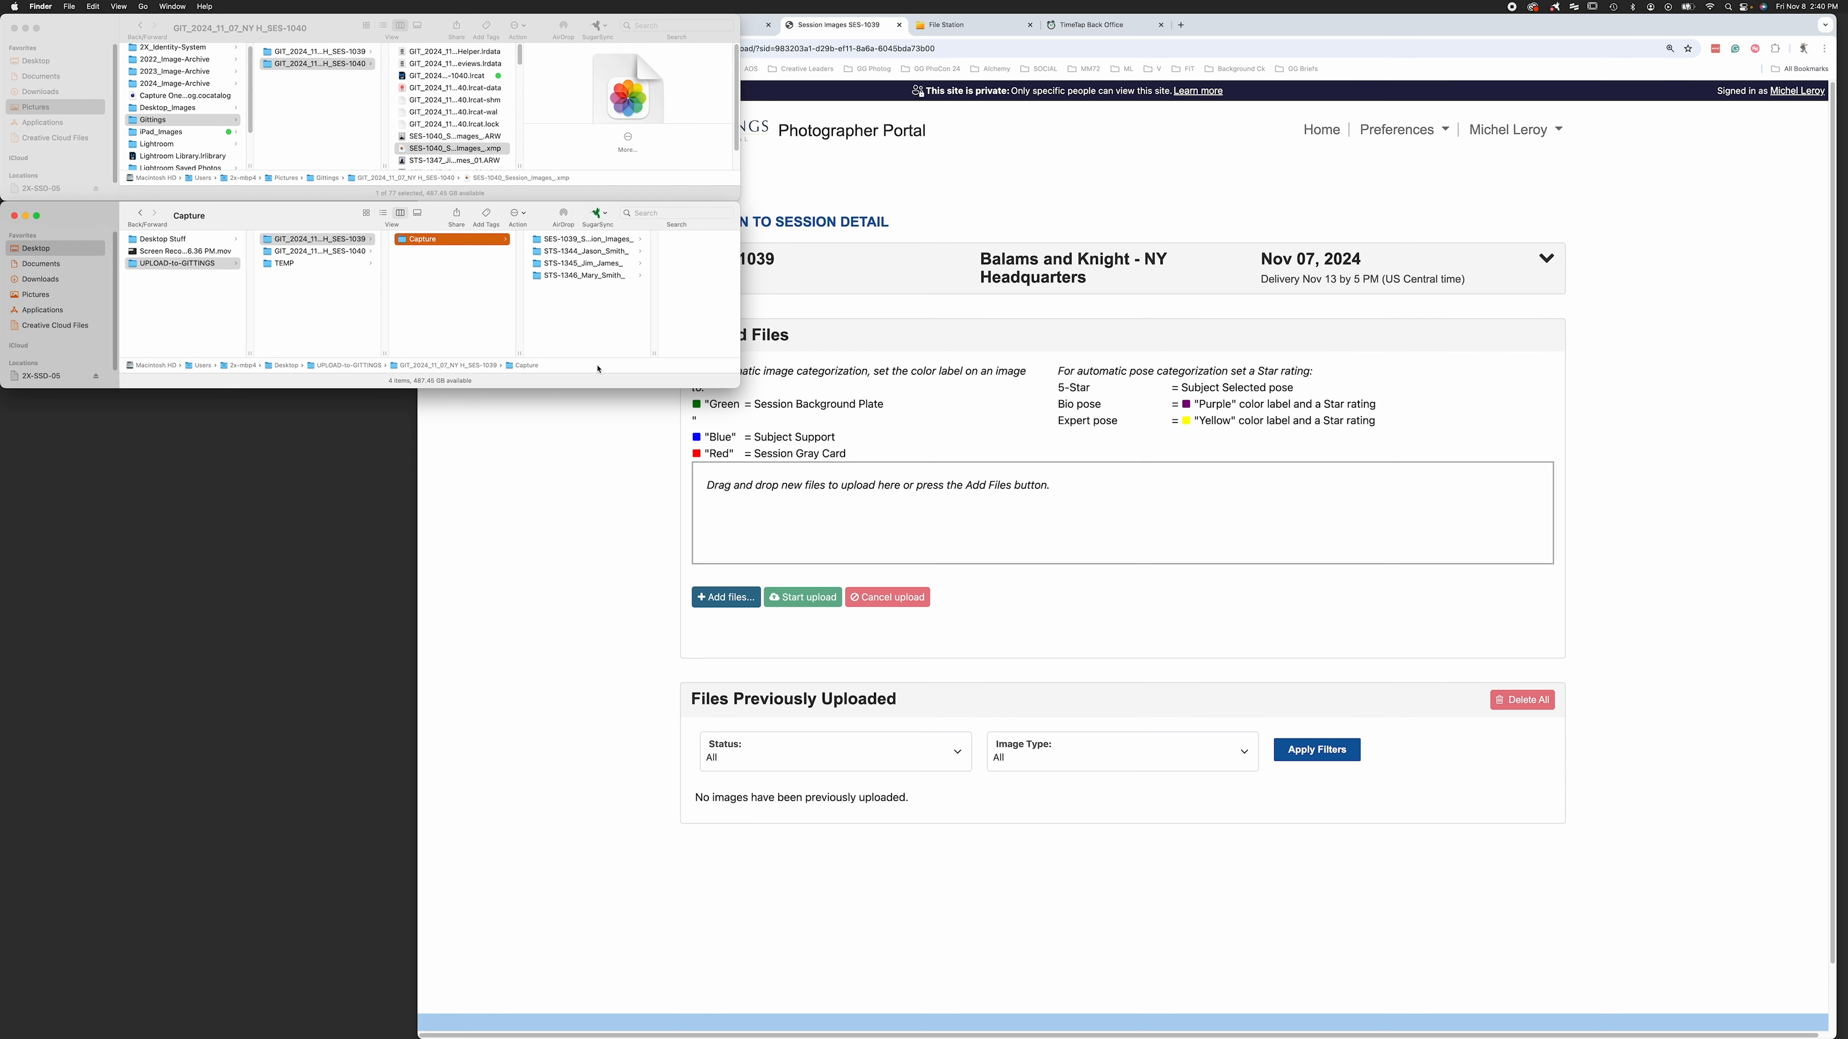
left_click_drag(583, 325, 983, 486)
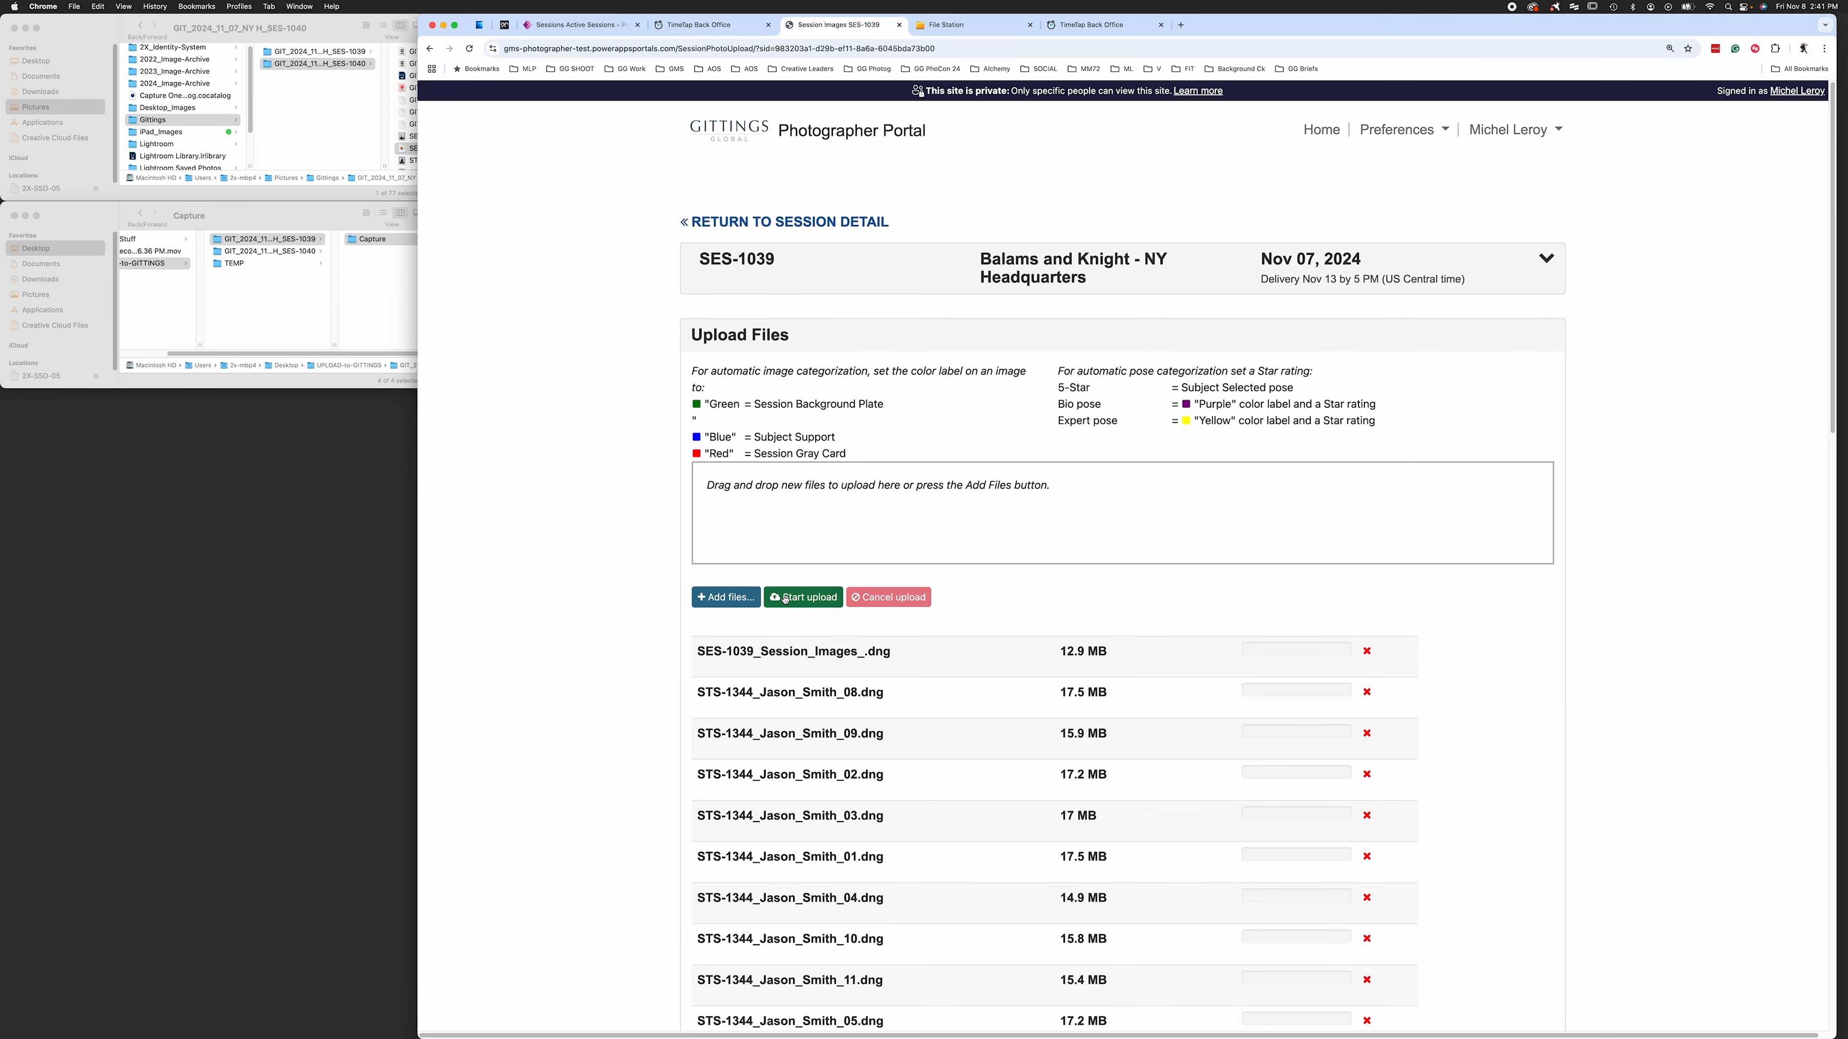
left_click(800, 597)
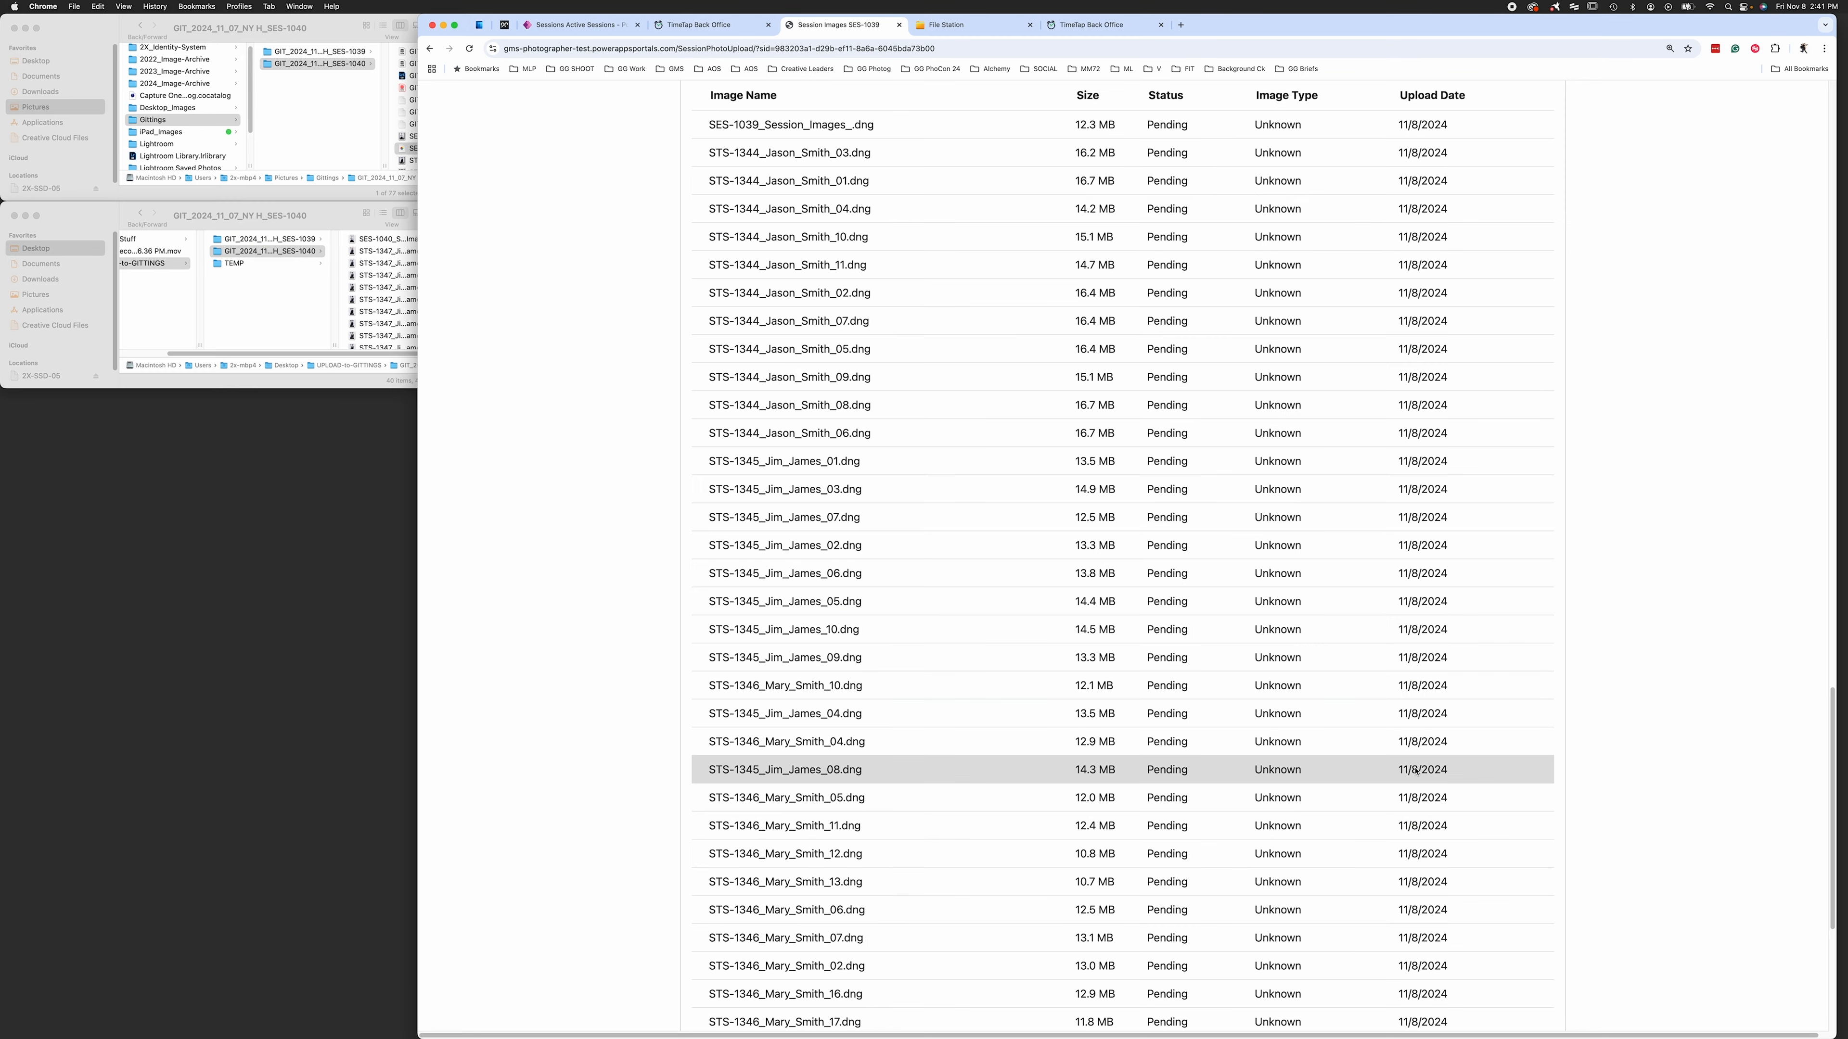
- Review the uploaded SES-1039 files and return to the session detail page
scroll(1416, 771, "up", 9)
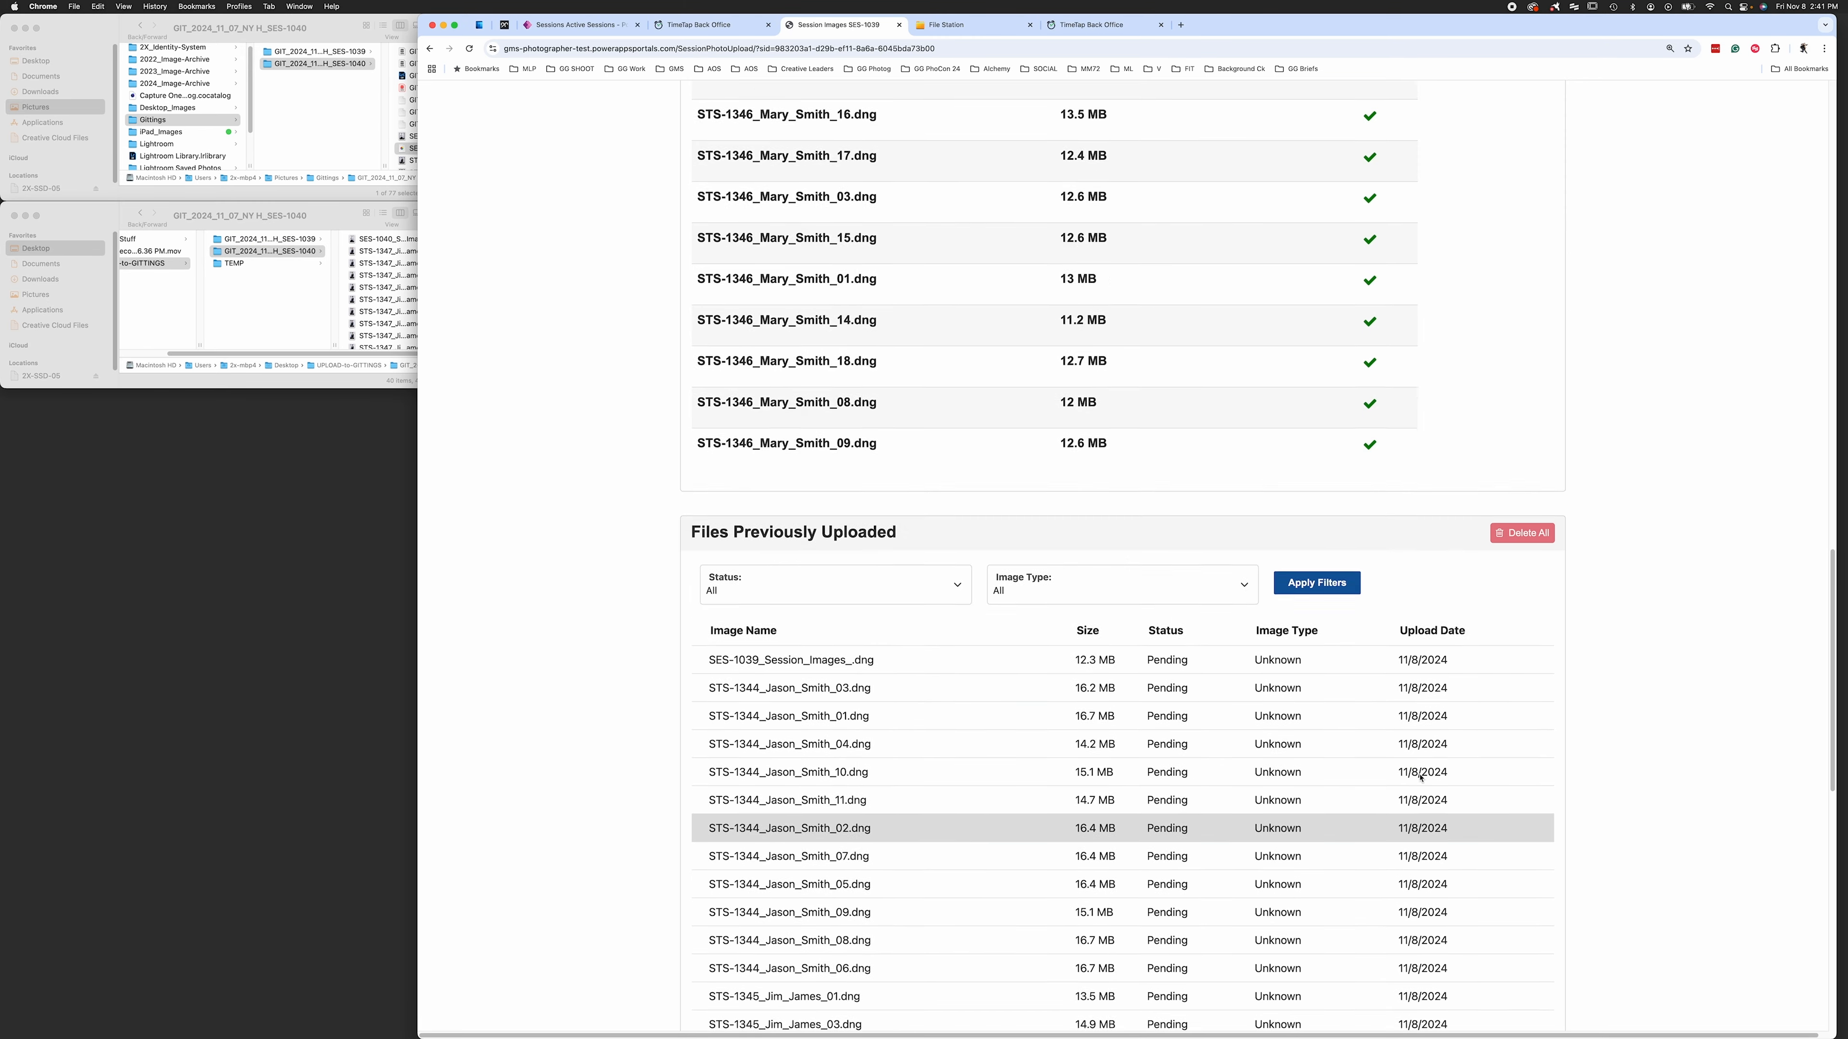
scroll(1476, 313, "up", 10)
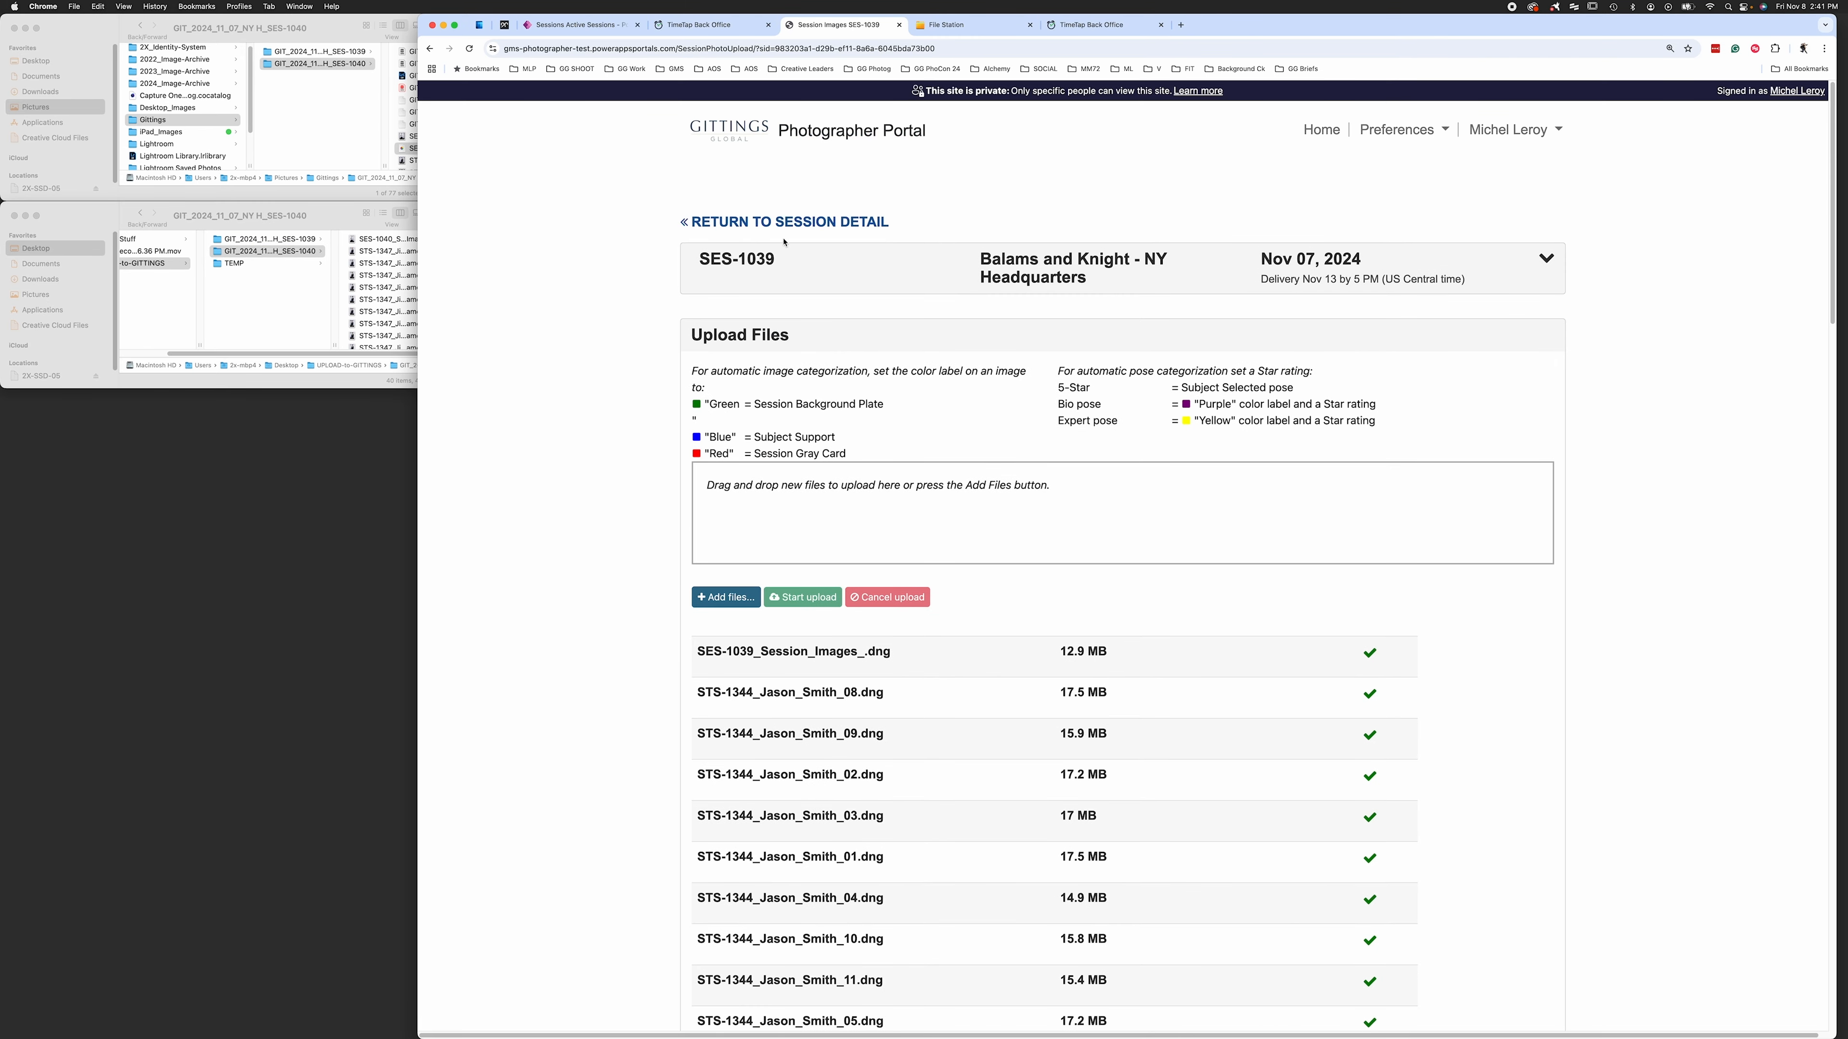
left_click(776, 223)
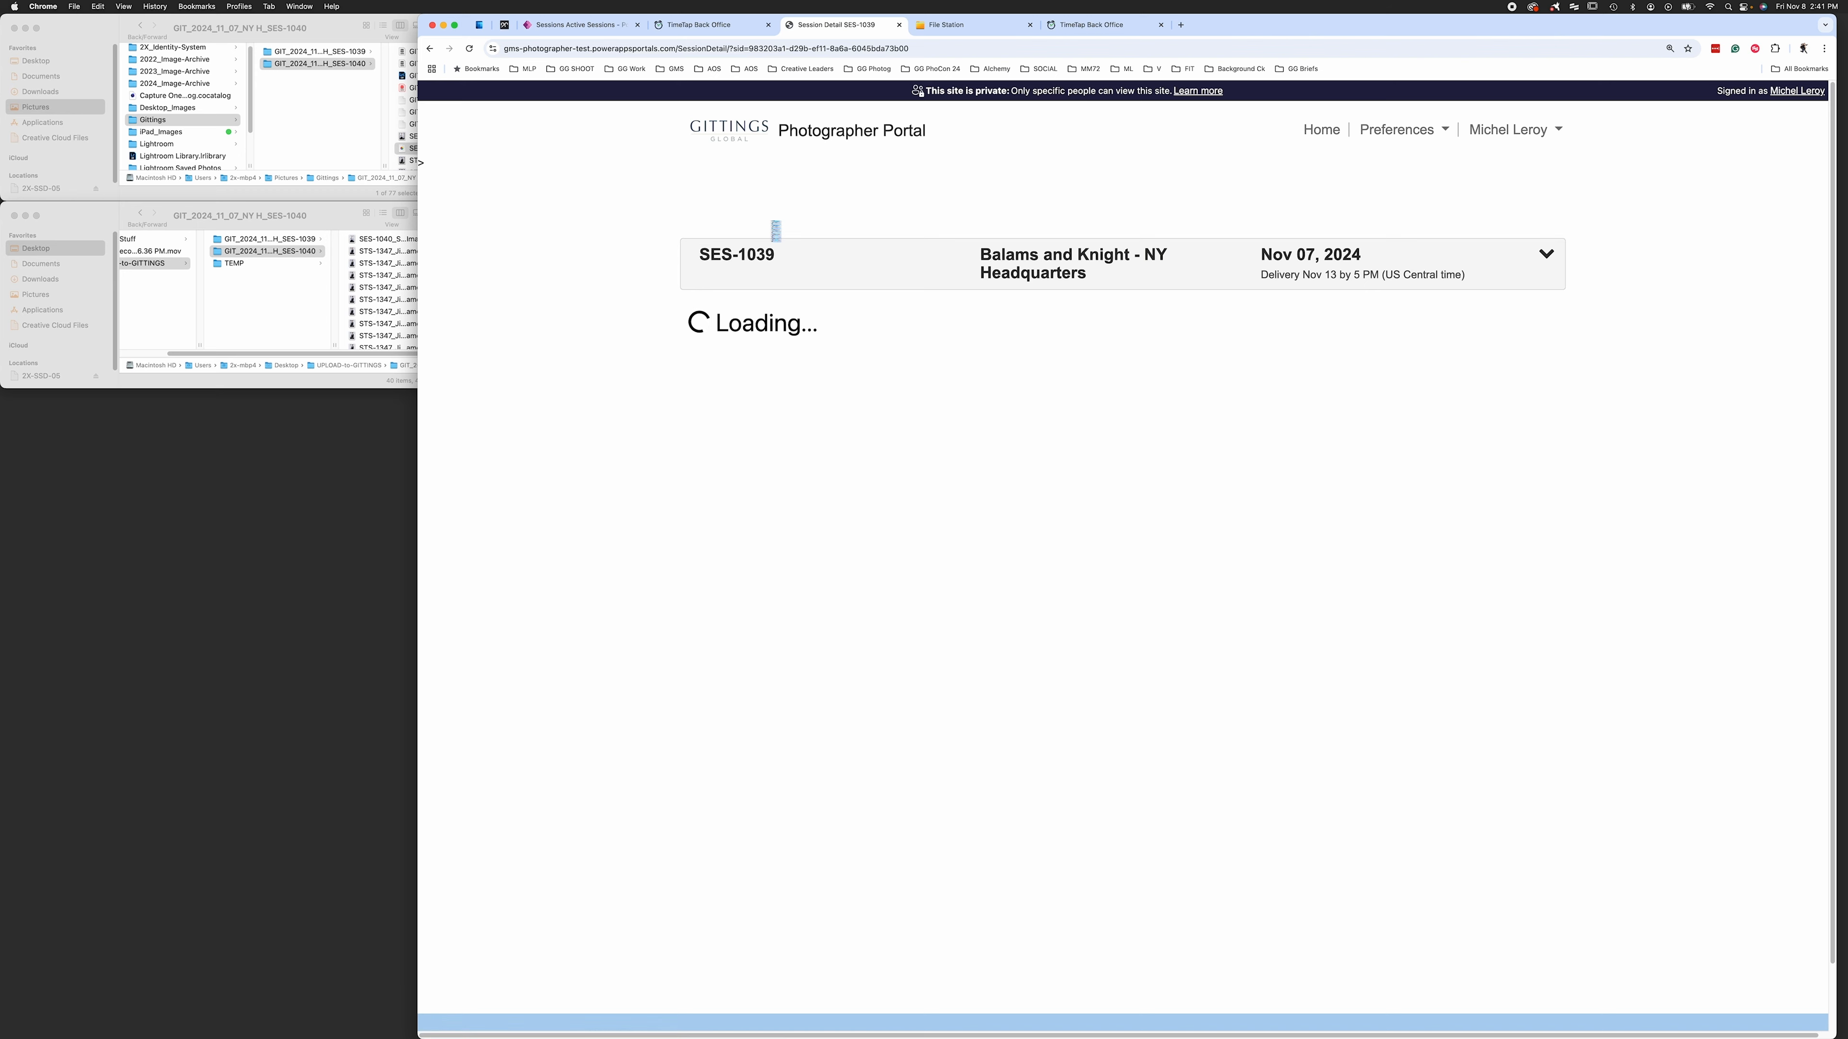